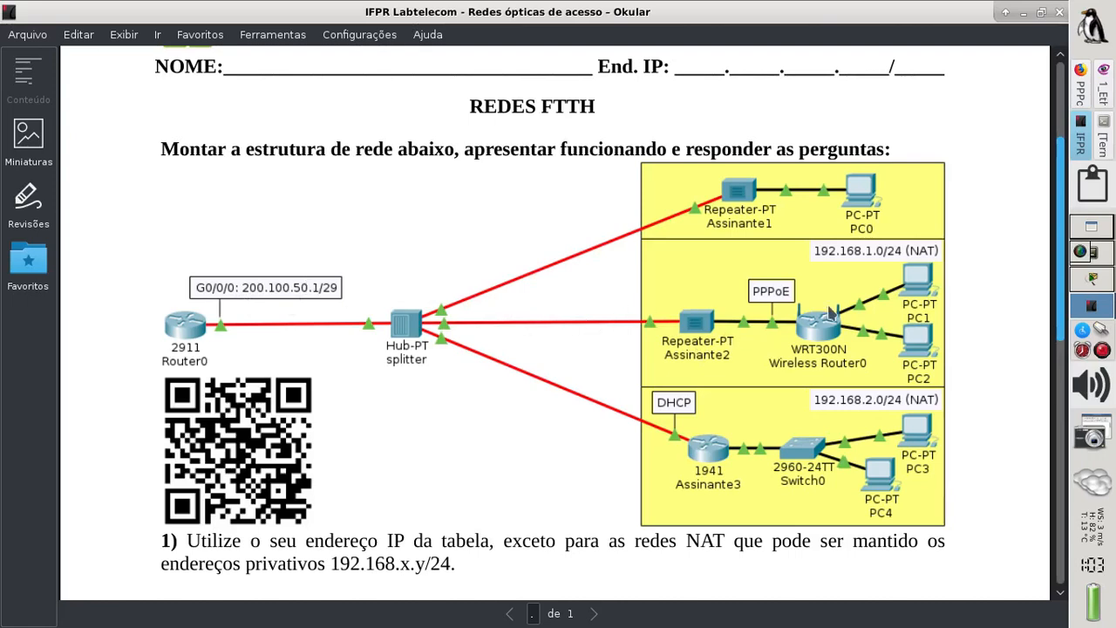
- Switch from the Okular exercise sheet to the Packet Tracer window with redes_ffth.pkt
left_click(1085, 281)
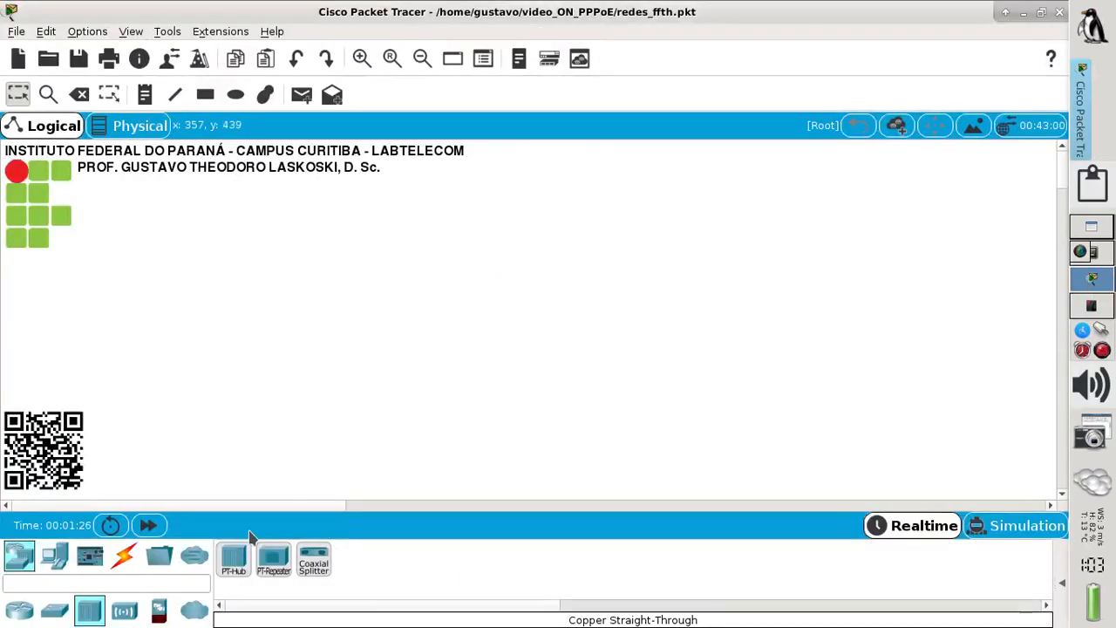
- Place a PT-Hub in the middle of the canvas and open its settings
left_click(19, 558)
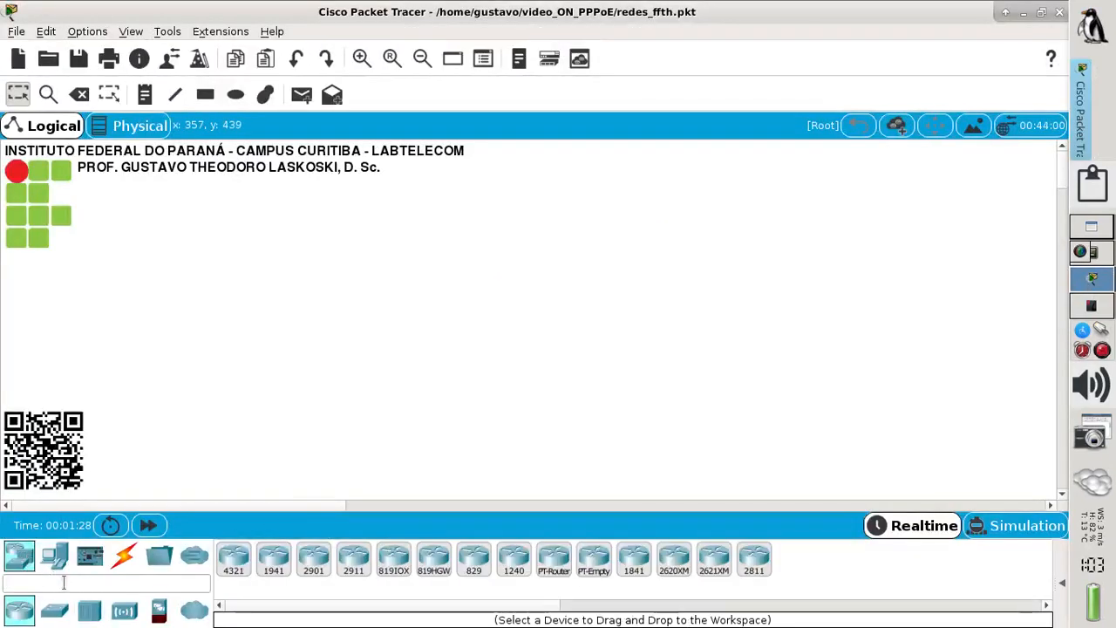
left_click(88, 613)
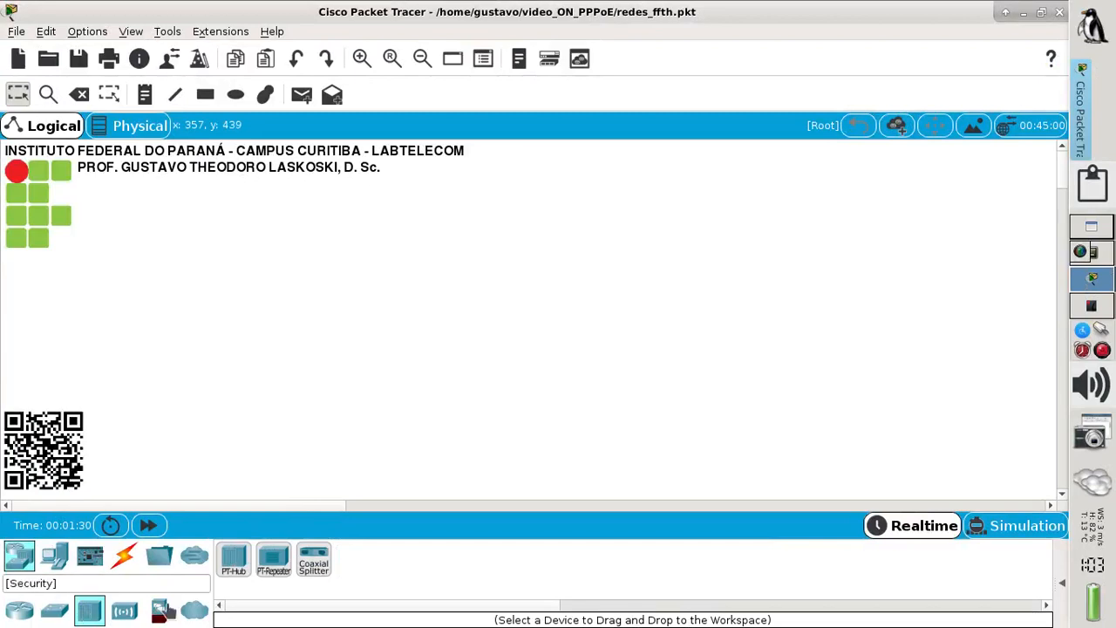
left_click_drag(233, 562, 414, 312)
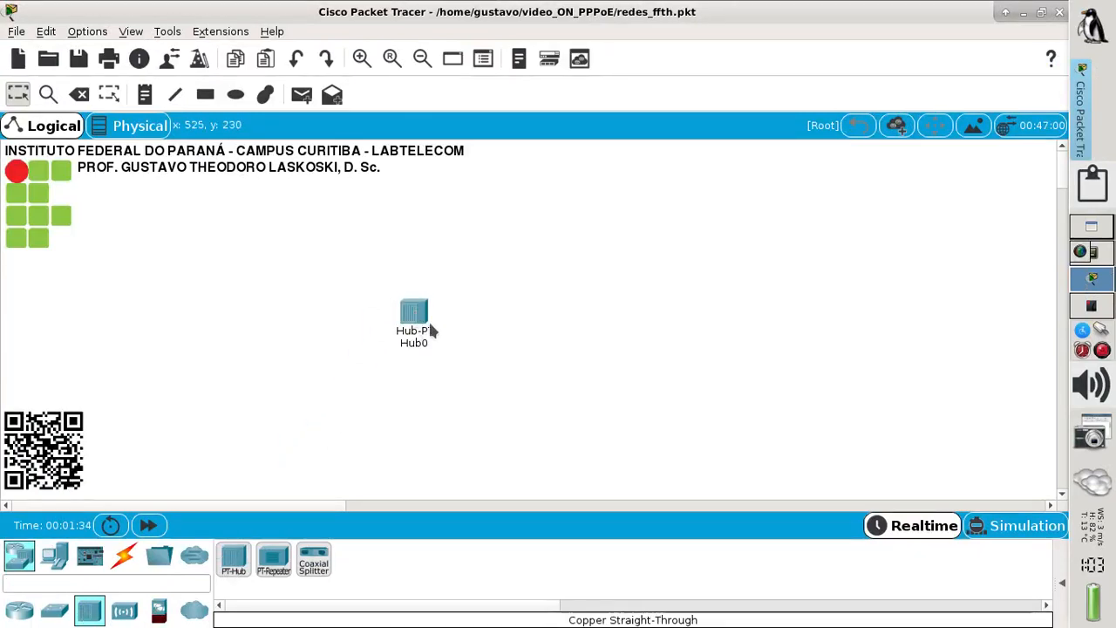
left_click(421, 318)
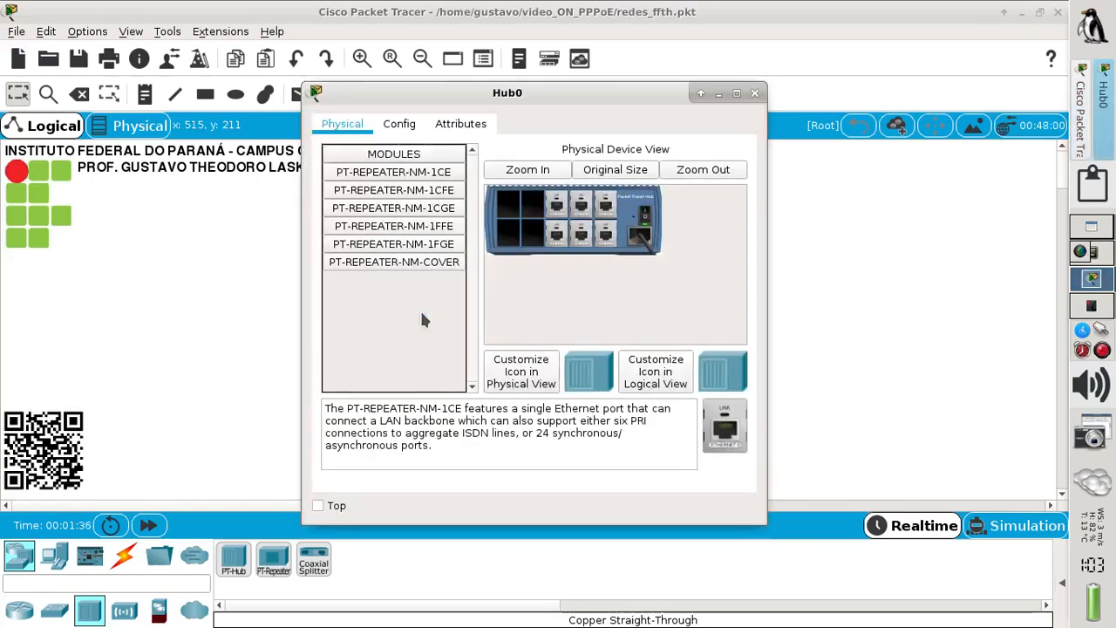
- Power off the hub and remove all of its copper port modules
left_click(645, 225)
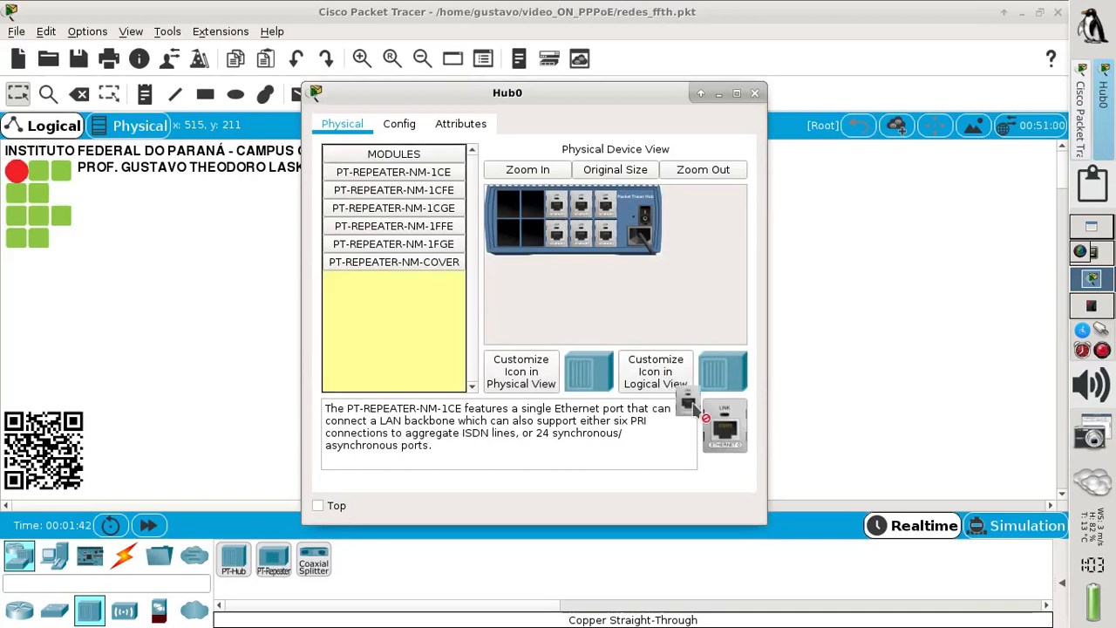
left_click_drag(716, 419, 573, 296)
left_click_drag(558, 251, 718, 428)
left_click_drag(581, 247, 724, 427)
left_click_drag(605, 244, 722, 425)
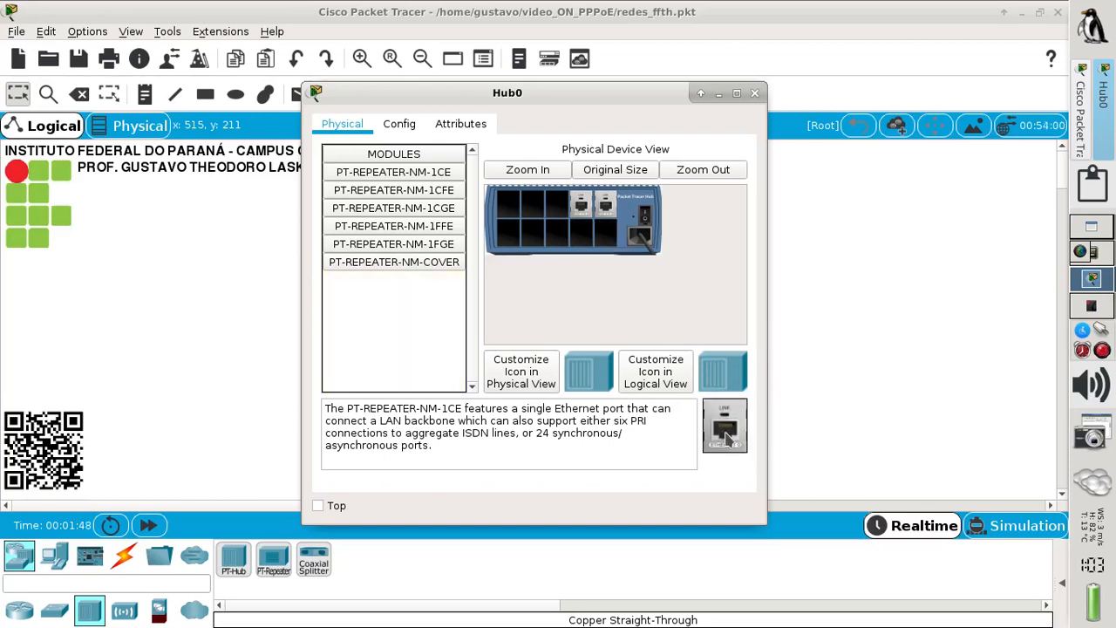
left_click_drag(581, 202, 723, 442)
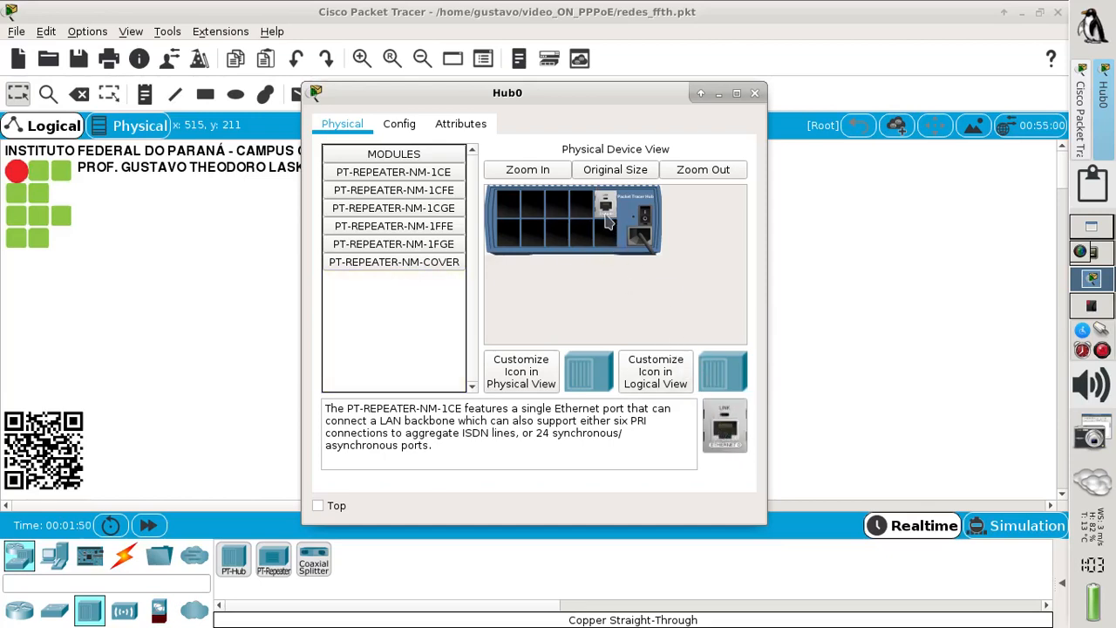
left_click_drag(608, 214, 722, 440)
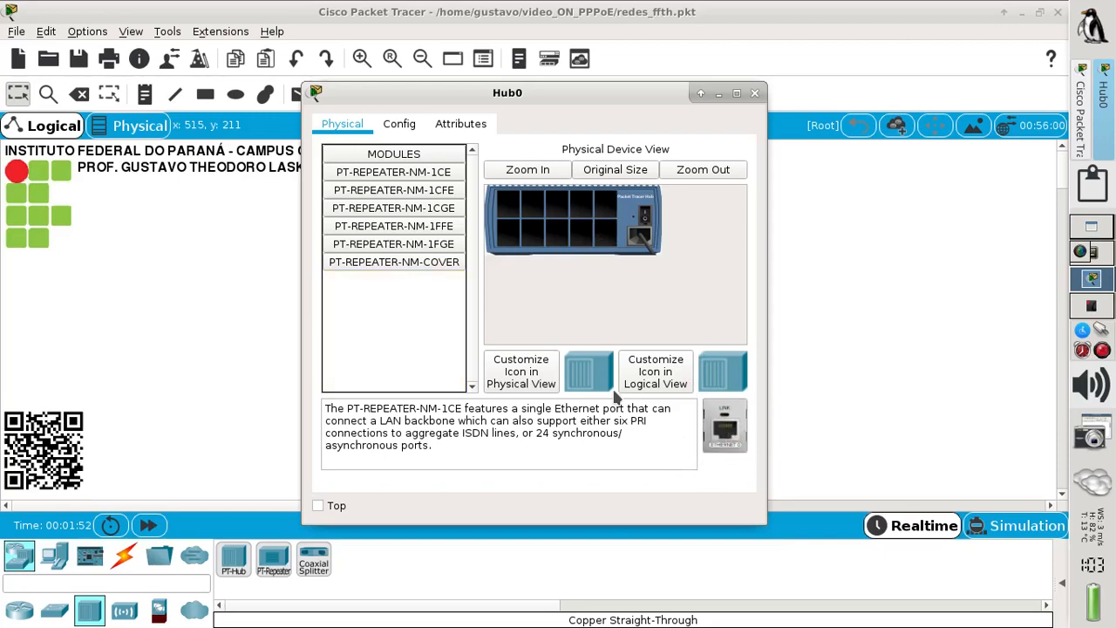
- Install five PT-REPEATER-NM-1FGE fiber modules in the hub's top slots and close the dialog
left_click(442, 250)
left_click_drag(442, 250, 506, 206)
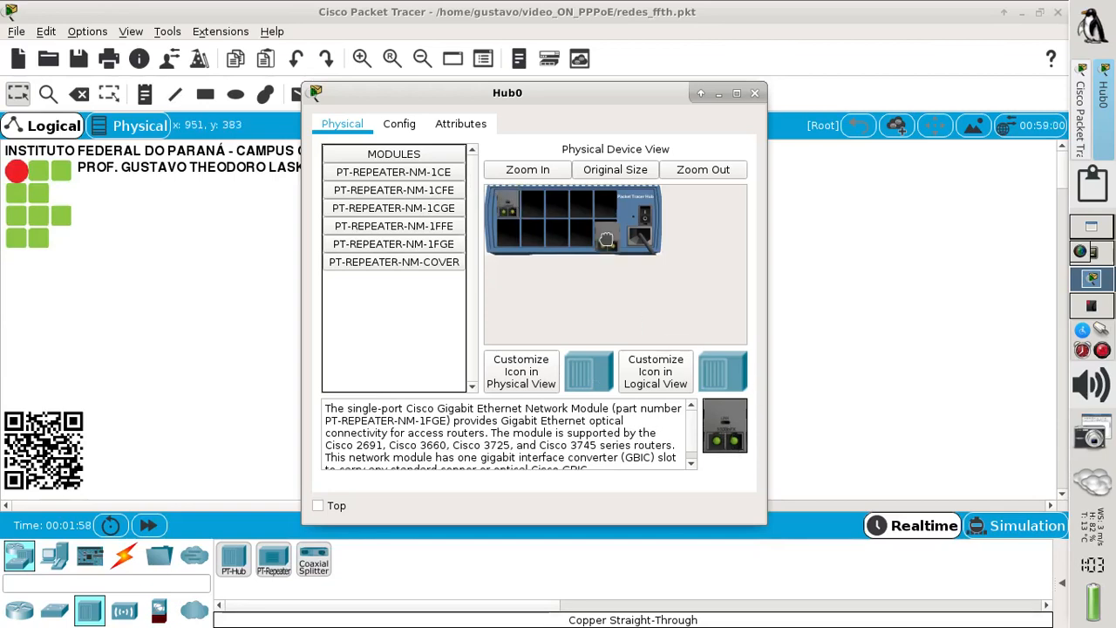
left_click_drag(606, 238, 537, 206)
left_click_drag(727, 434, 558, 210)
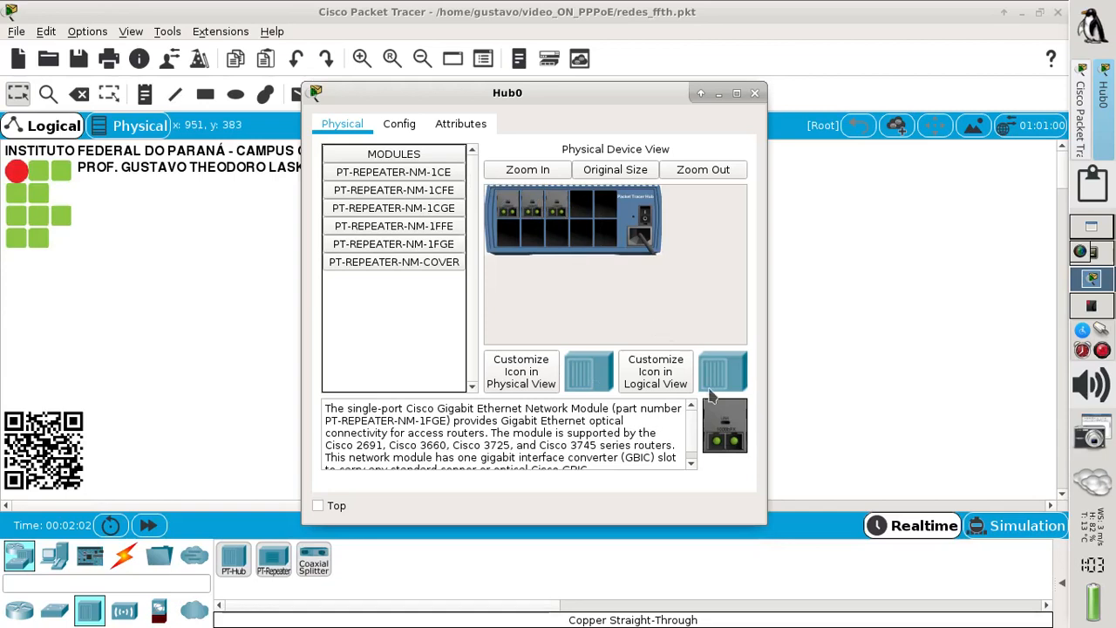
left_click_drag(722, 422, 577, 208)
left_click_drag(725, 427, 605, 206)
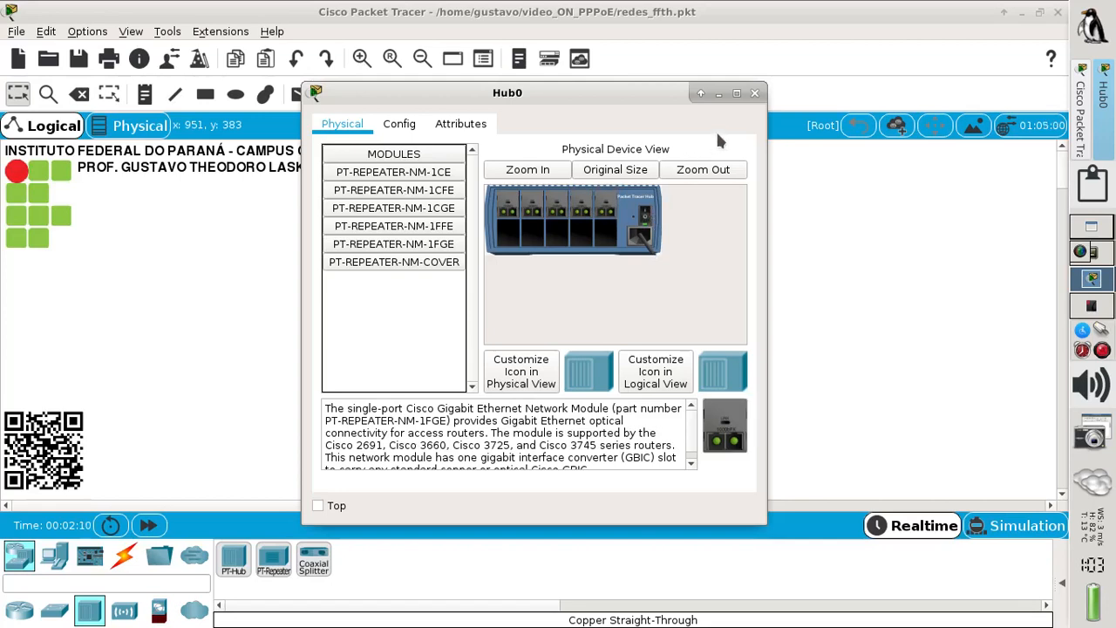
left_click(755, 93)
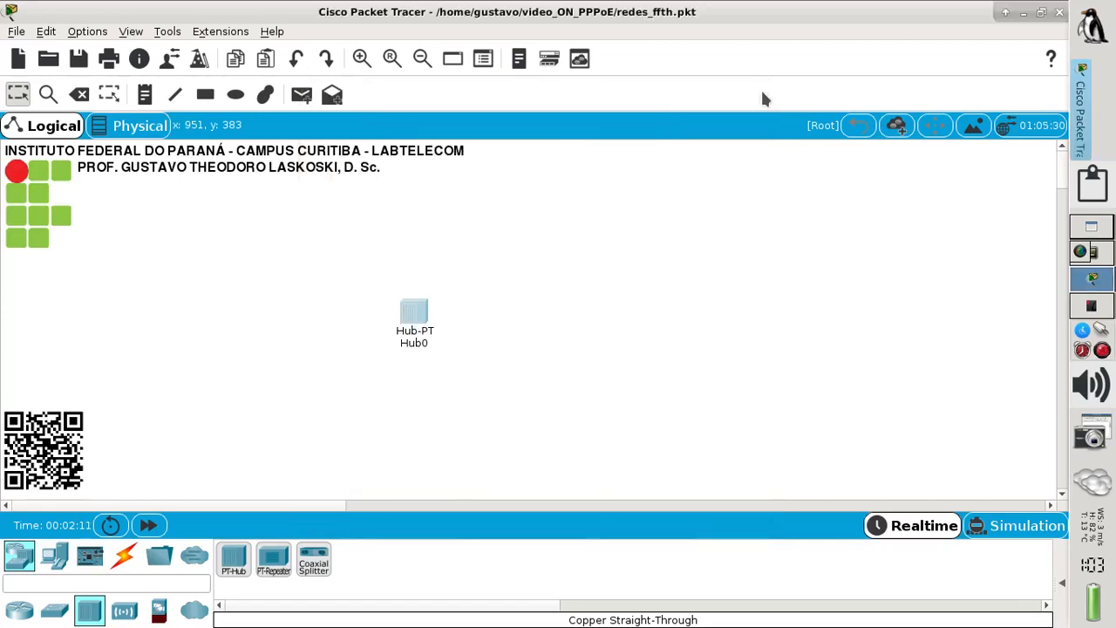
- Change the hub's label from Hub0 to 'splitter'
left_click(413, 343)
left_click_drag(448, 346, 378, 339)
type("s")
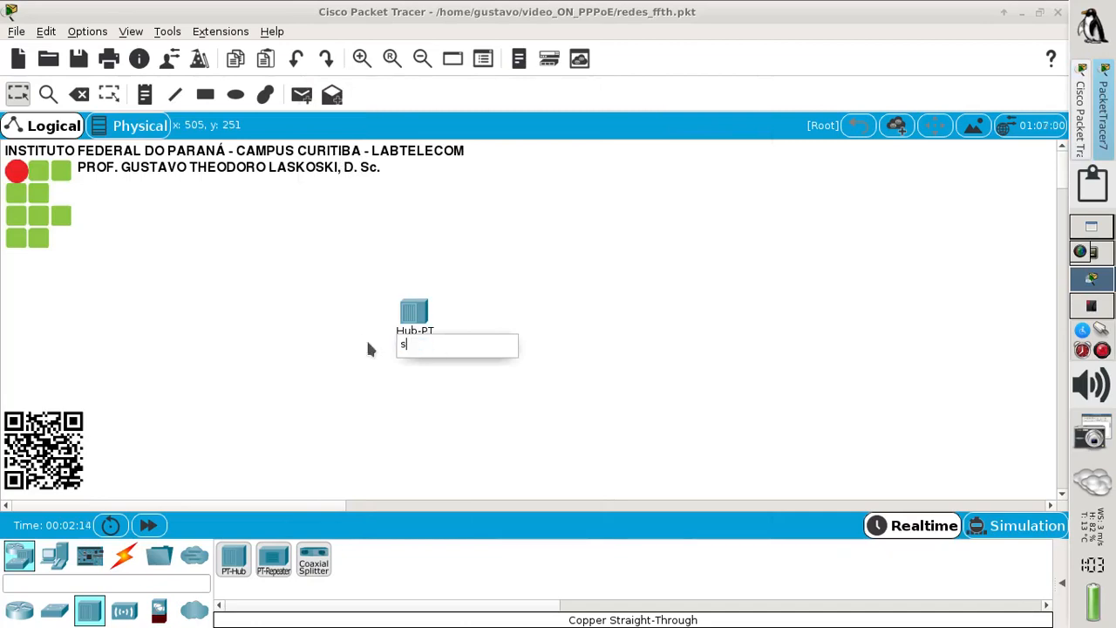
type("plitter")
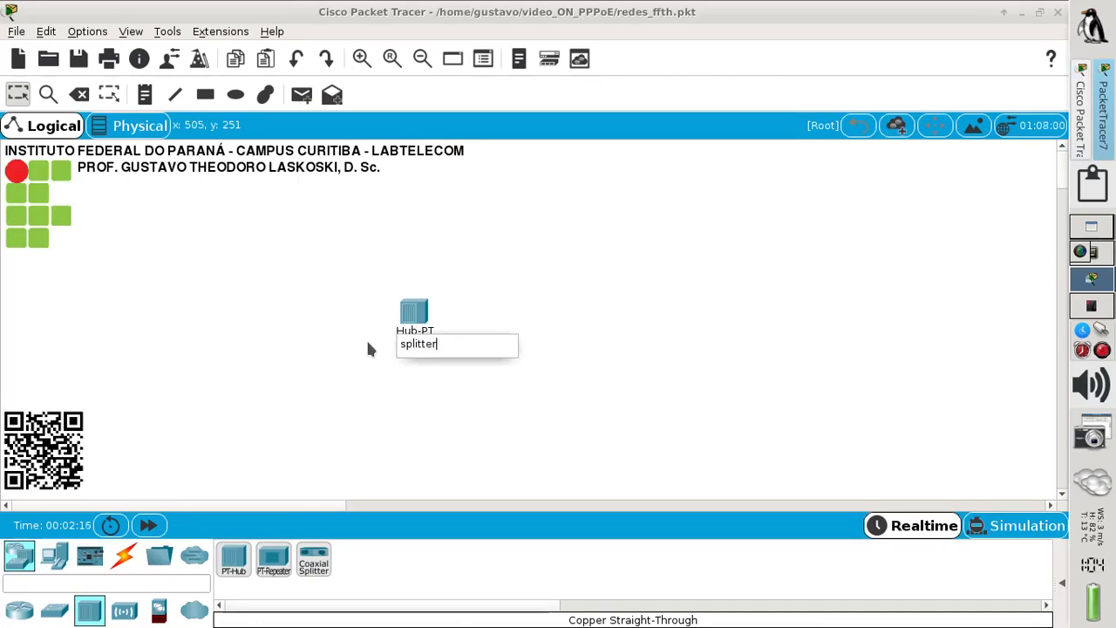
key("Return")
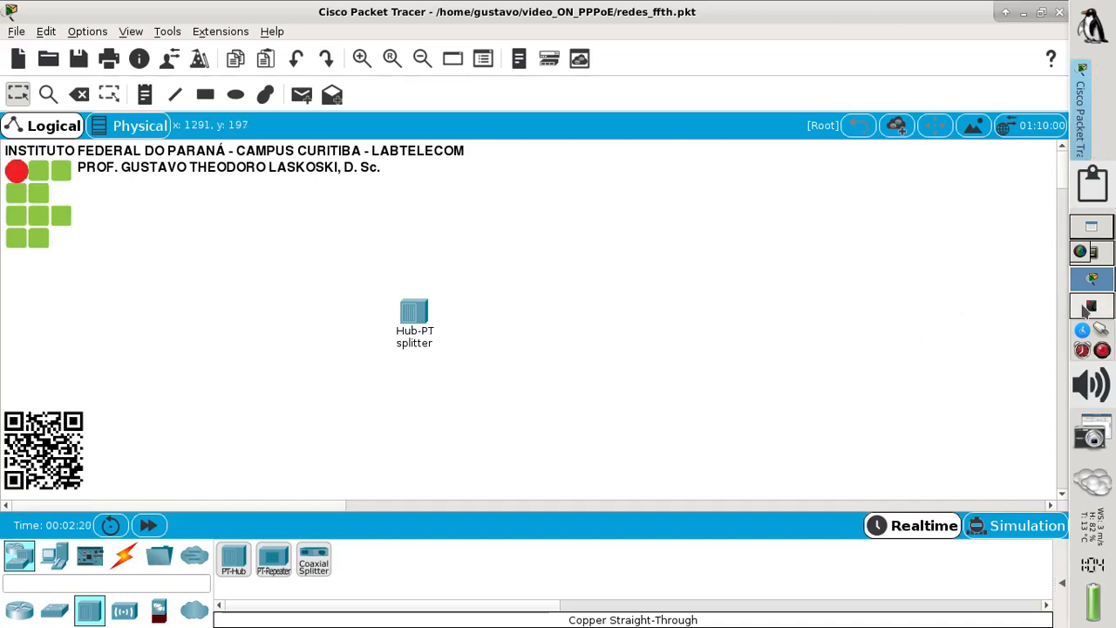
left_click(1087, 309)
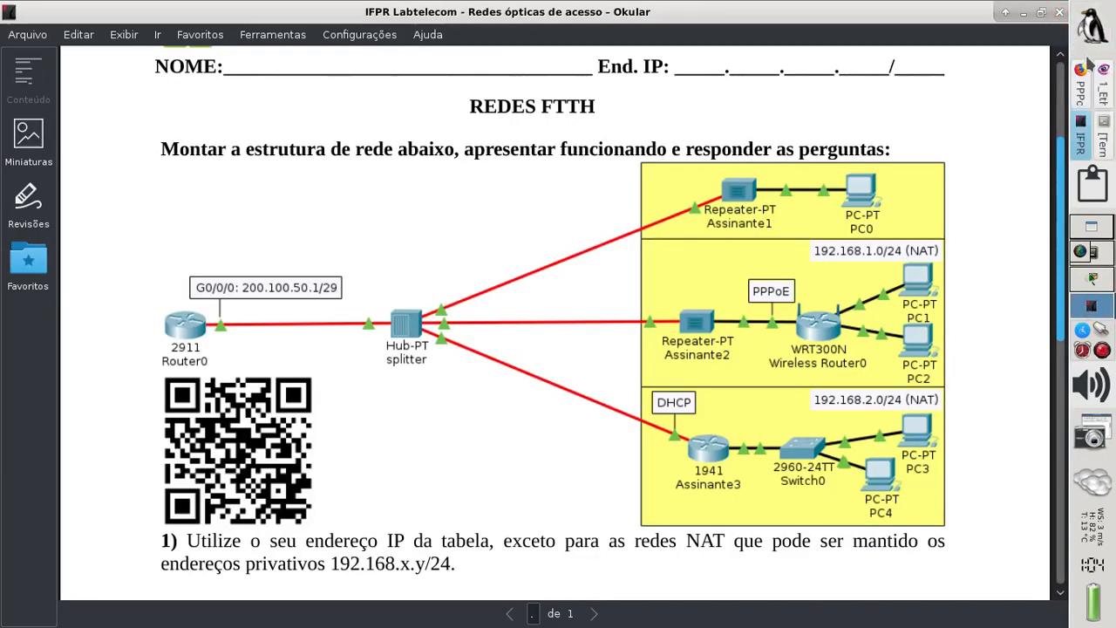
- Switch to Gwenview showing the 1_Ethernet_switch.jpg equipment photo
left_click(1103, 83)
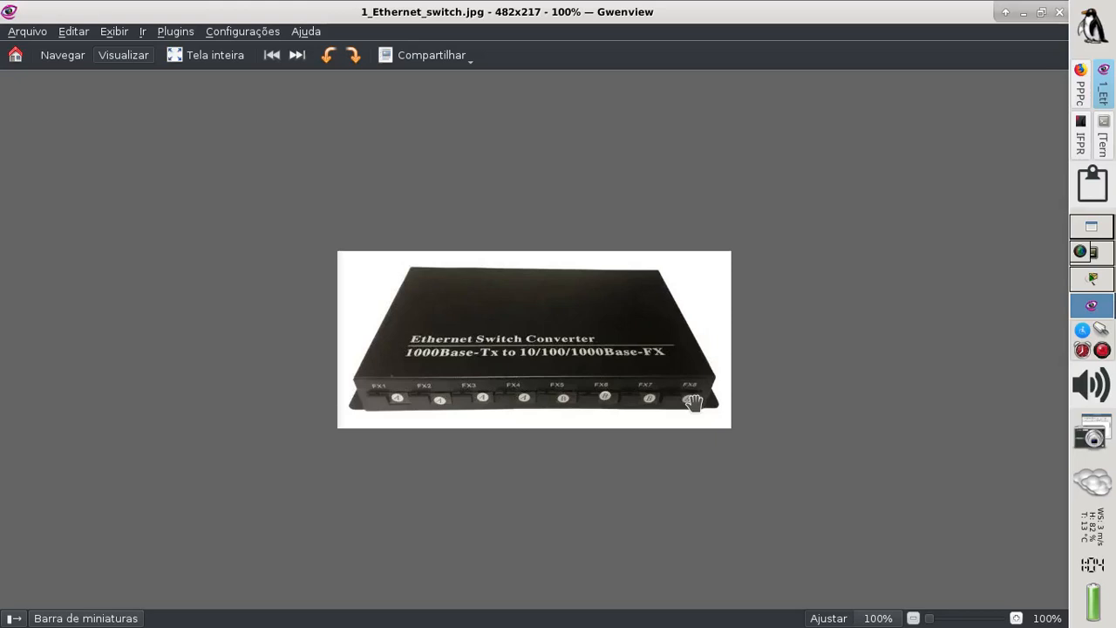
- Advance past 1_PON_CE.jpg and the lab overview to the 1_Splitter.jpg photo
left_click(299, 61)
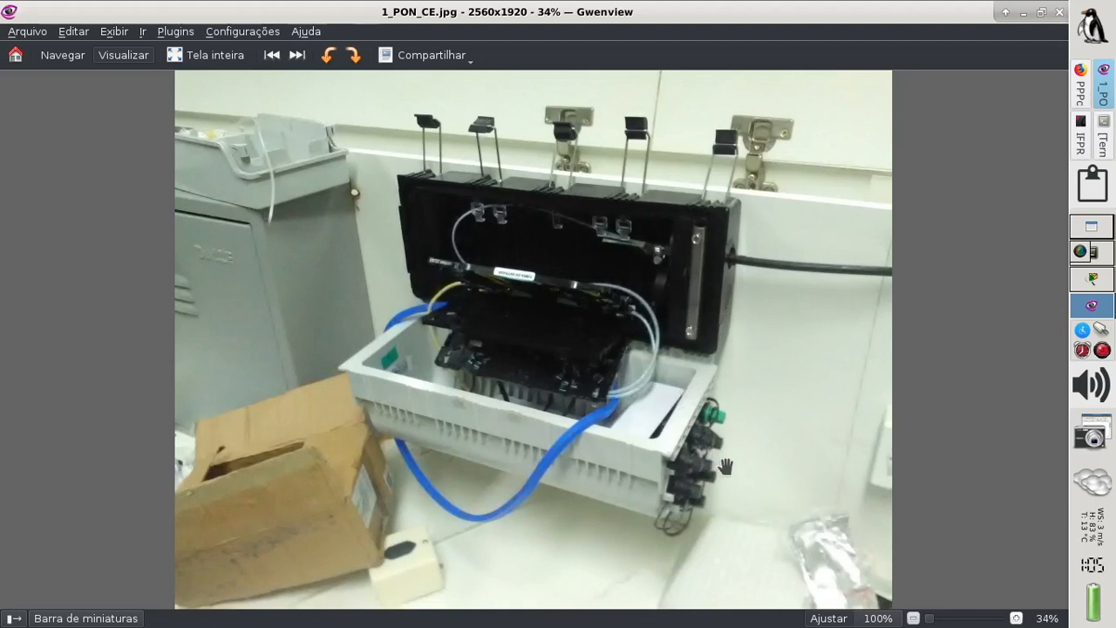
left_click(297, 55)
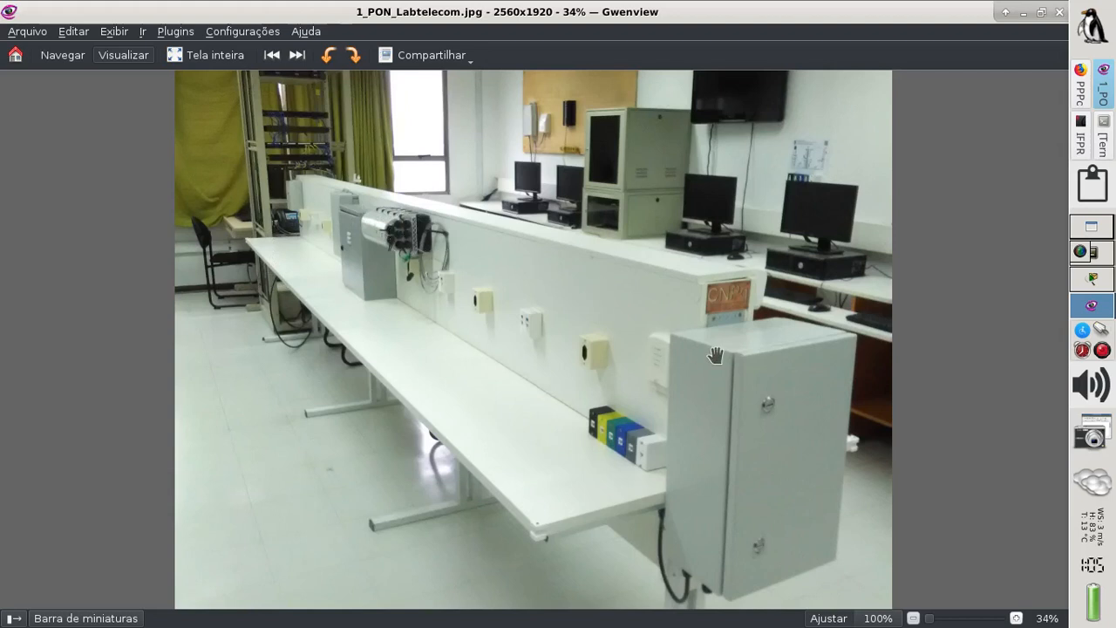
left_click(293, 58)
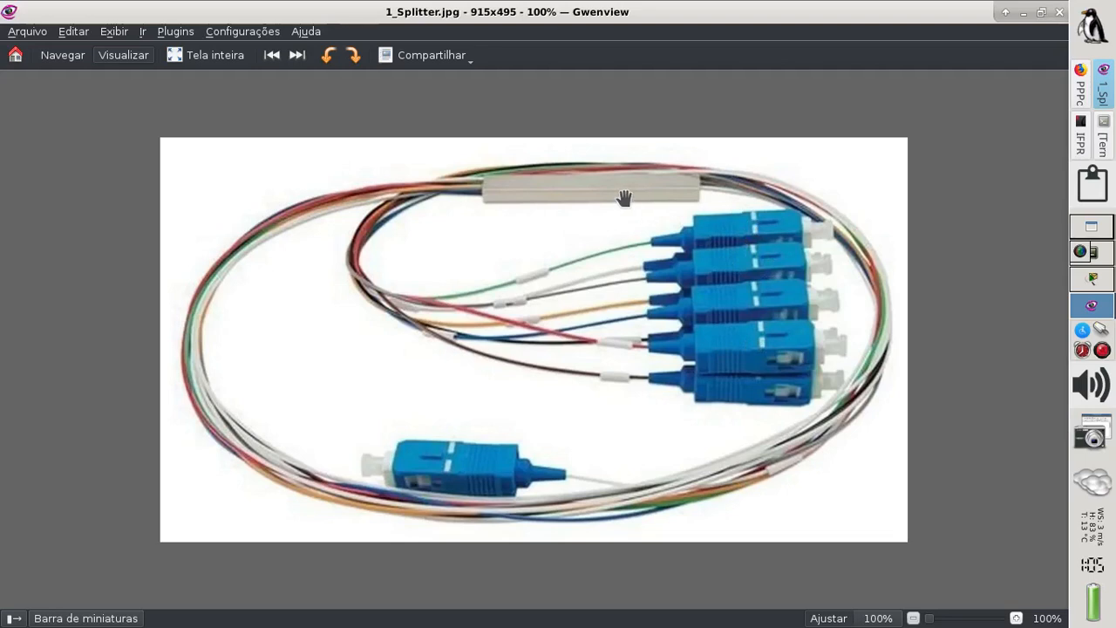
- Switch between windows, ending on the REDES FTTH exercise diagram in Okular
left_click(1091, 281)
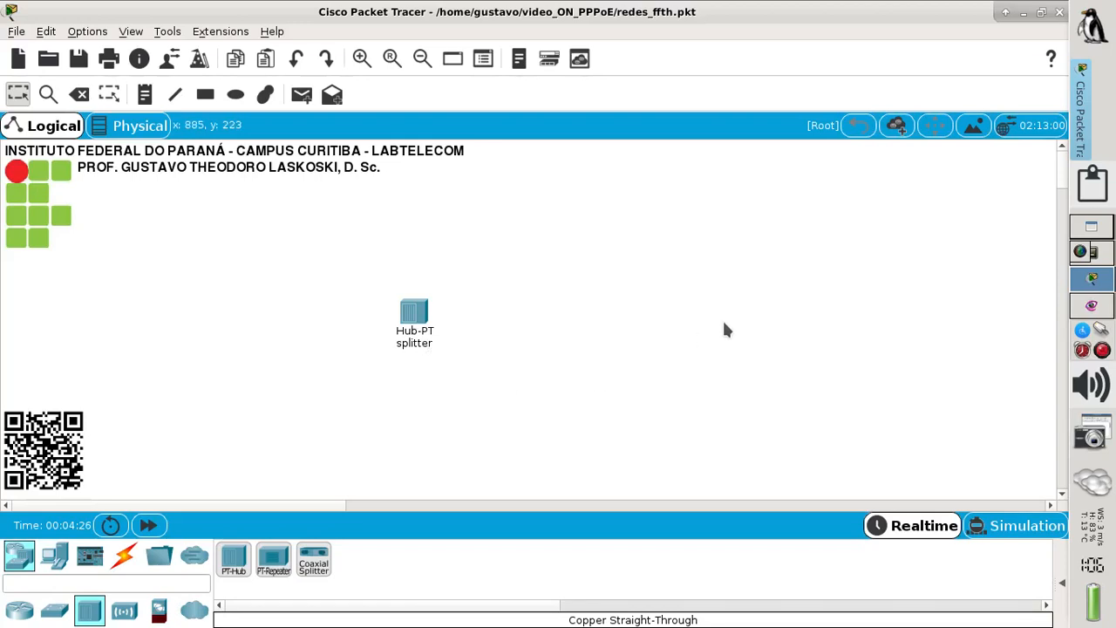
left_click(1092, 306)
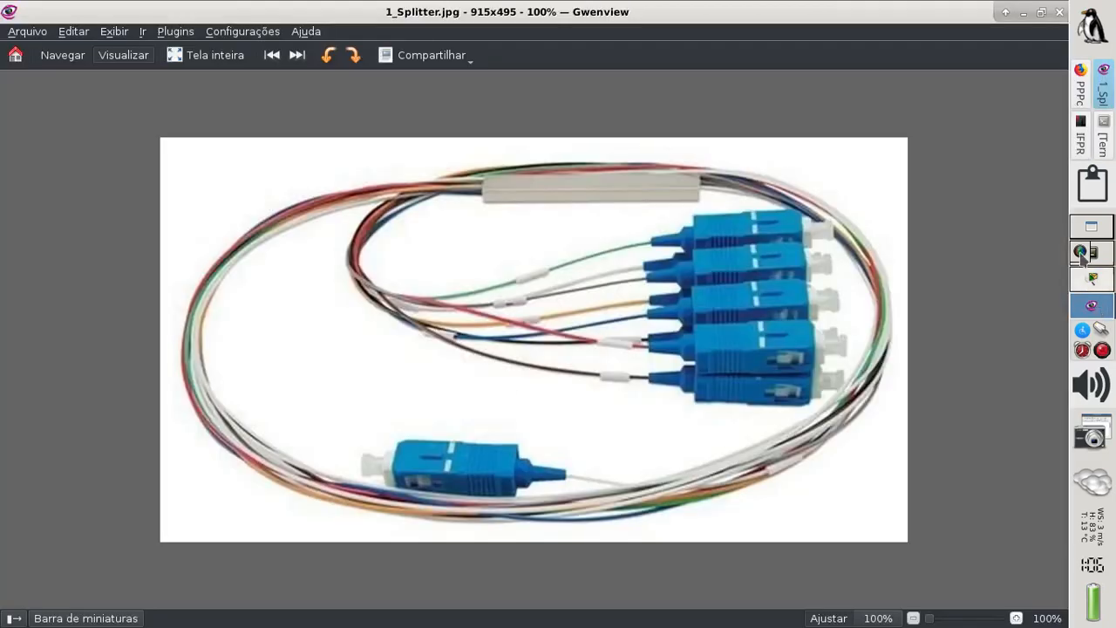
left_click(1089, 131)
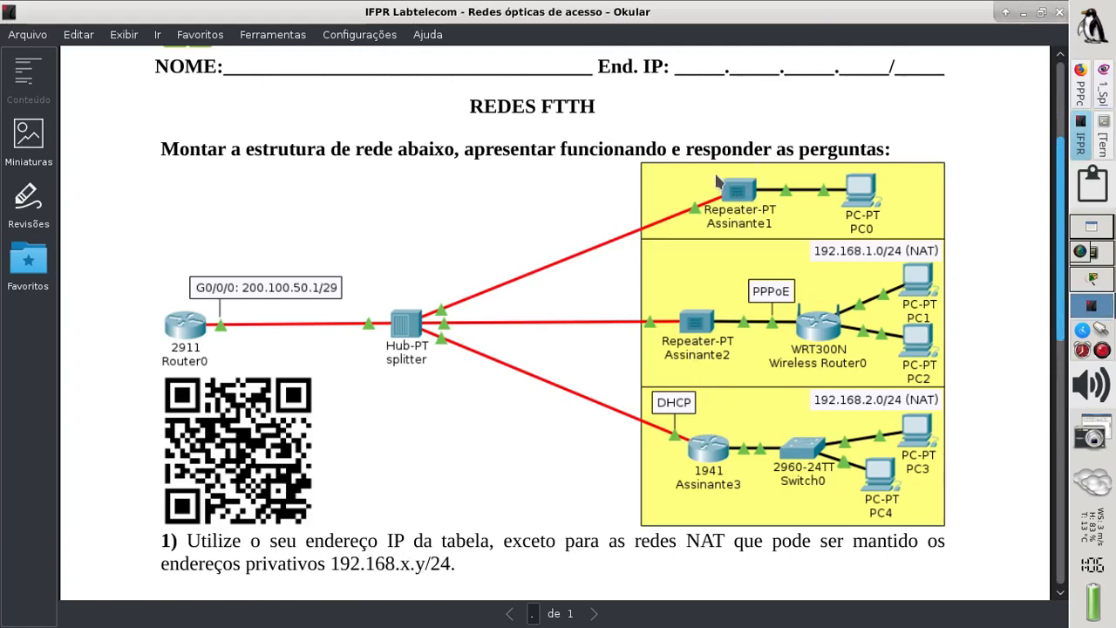
- Return to workspace 3, where Packet Tracer shows the splitter hub
left_click(1096, 283)
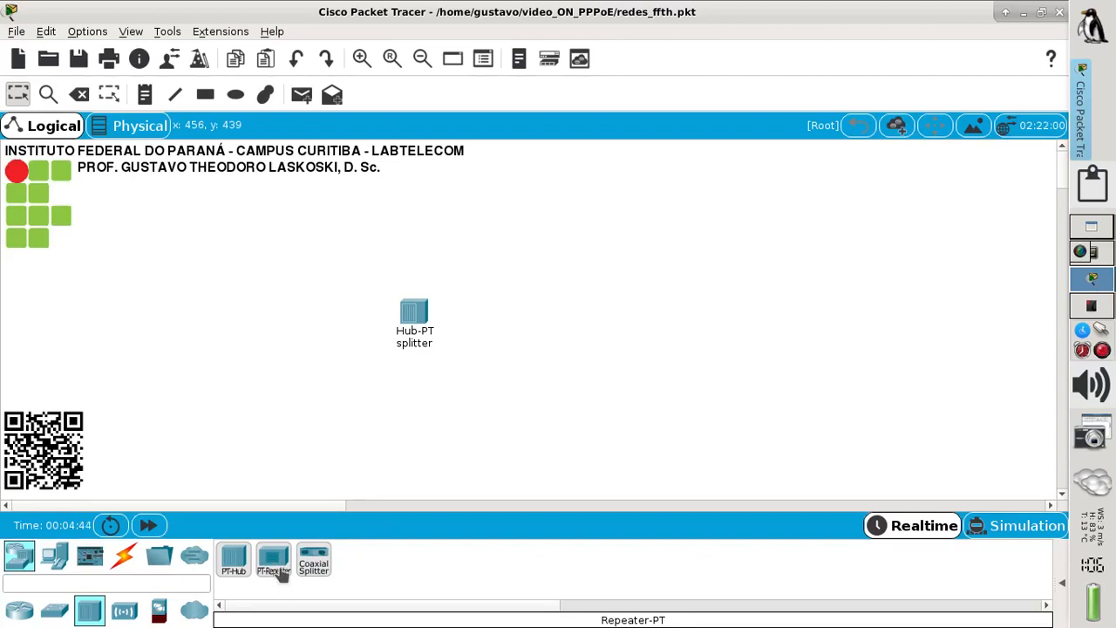
- Place Repeater0 and Repeater1 beside the splitter and open Repeater0's settings
left_click_drag(281, 576, 617, 190)
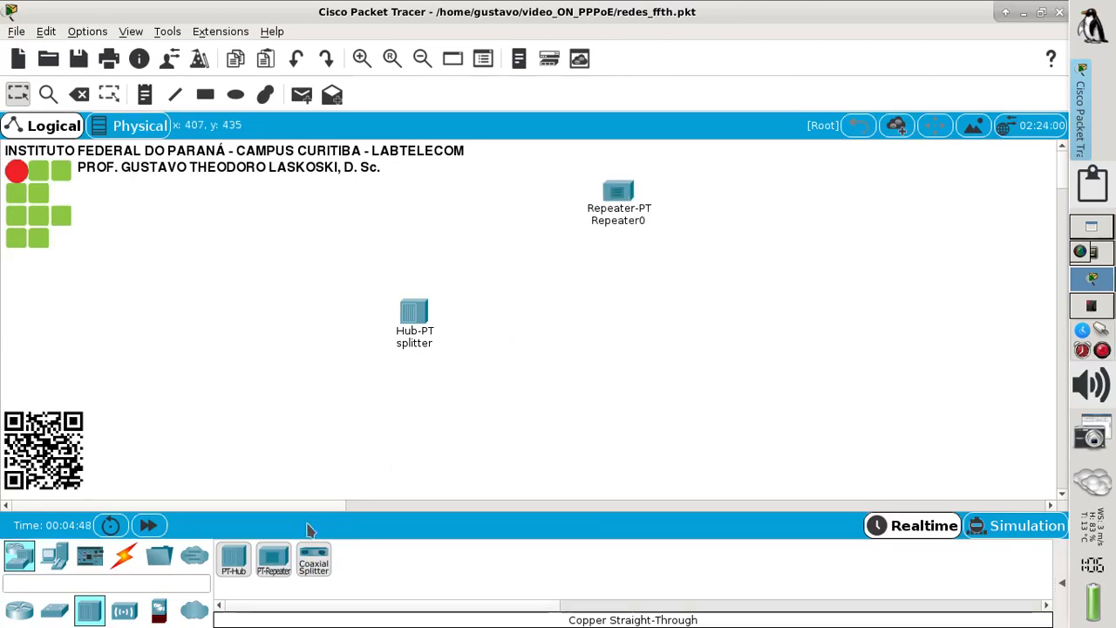
left_click_drag(274, 563, 618, 312)
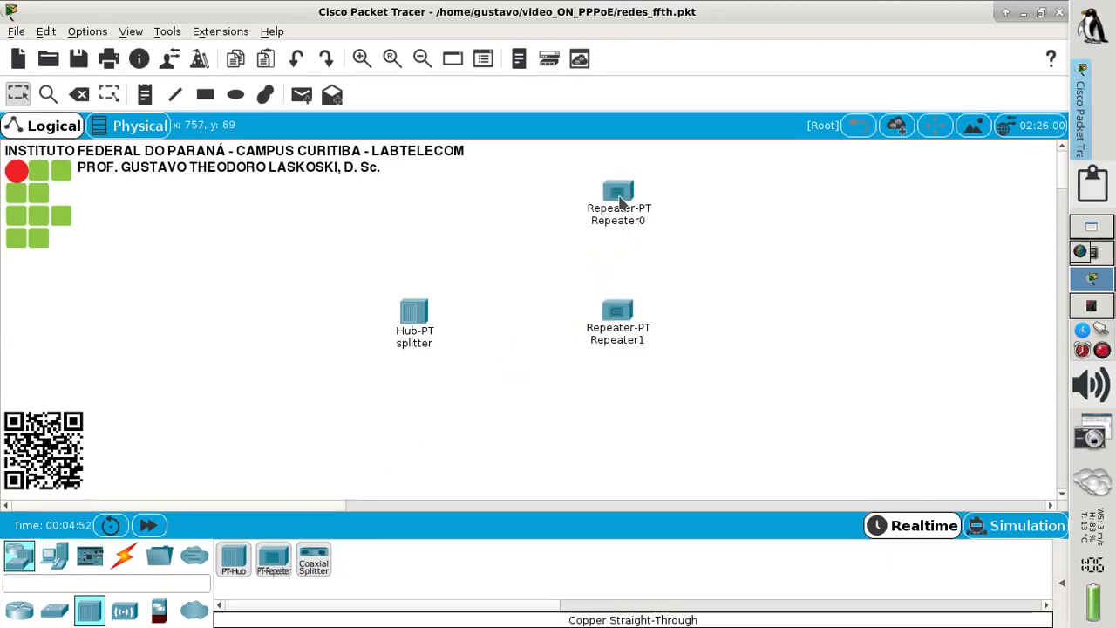
left_click(620, 196)
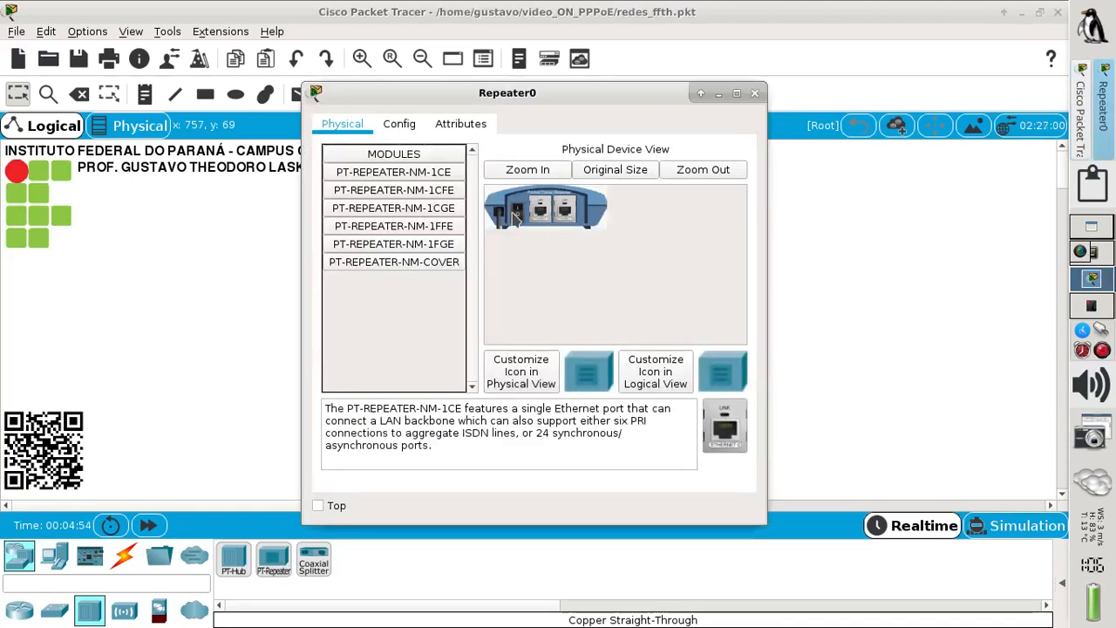
- Power off Repeater0, replace its copper module with a PT-REPEATER-NM-1FGE fiber module, and close
left_click(521, 220)
left_click_drag(543, 216, 733, 431)
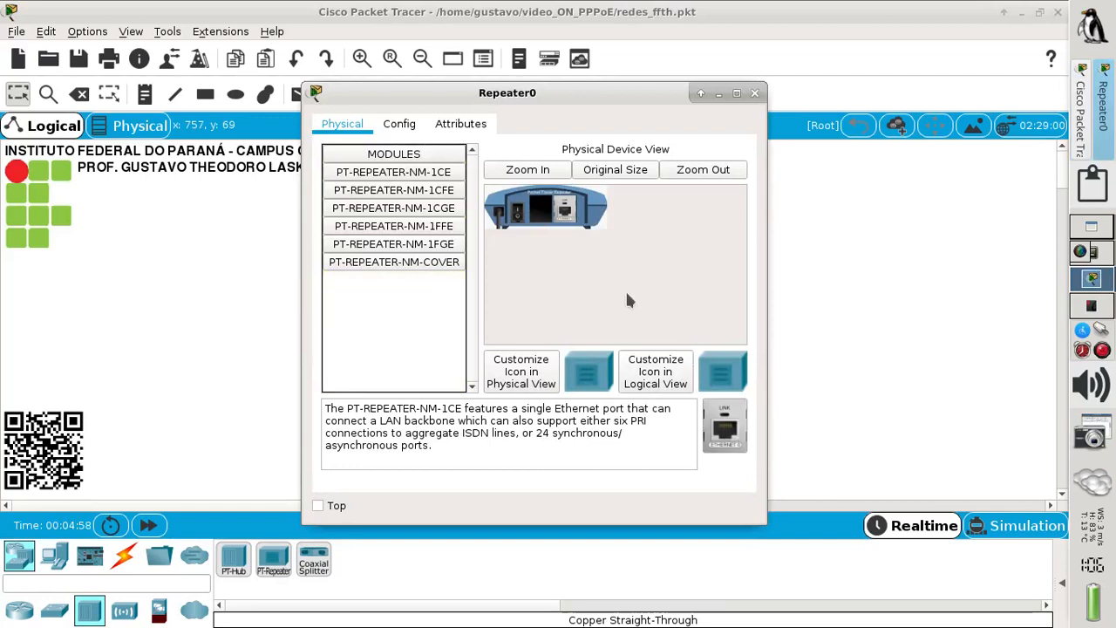
left_click_drag(568, 226, 720, 436)
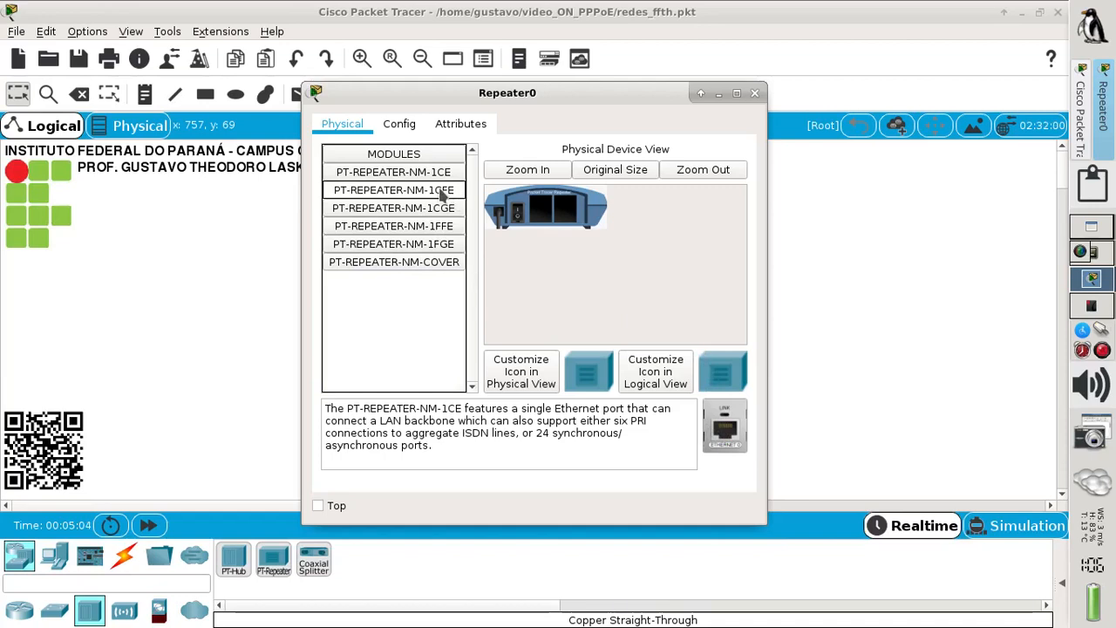
left_click_drag(444, 197, 568, 216)
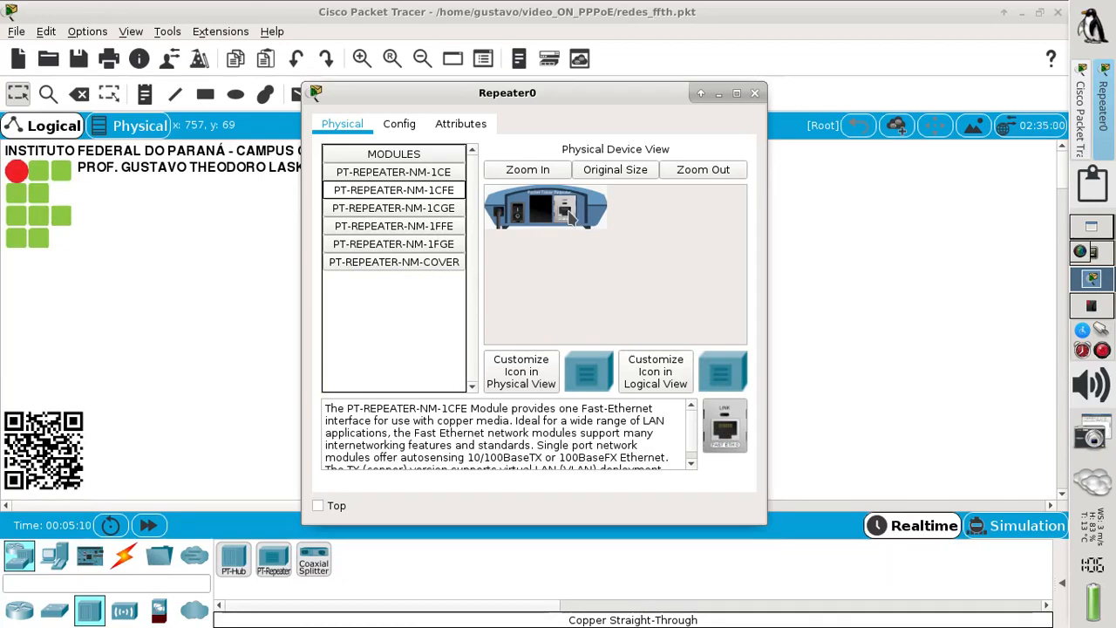
left_click(443, 251)
left_click_drag(719, 422, 543, 214)
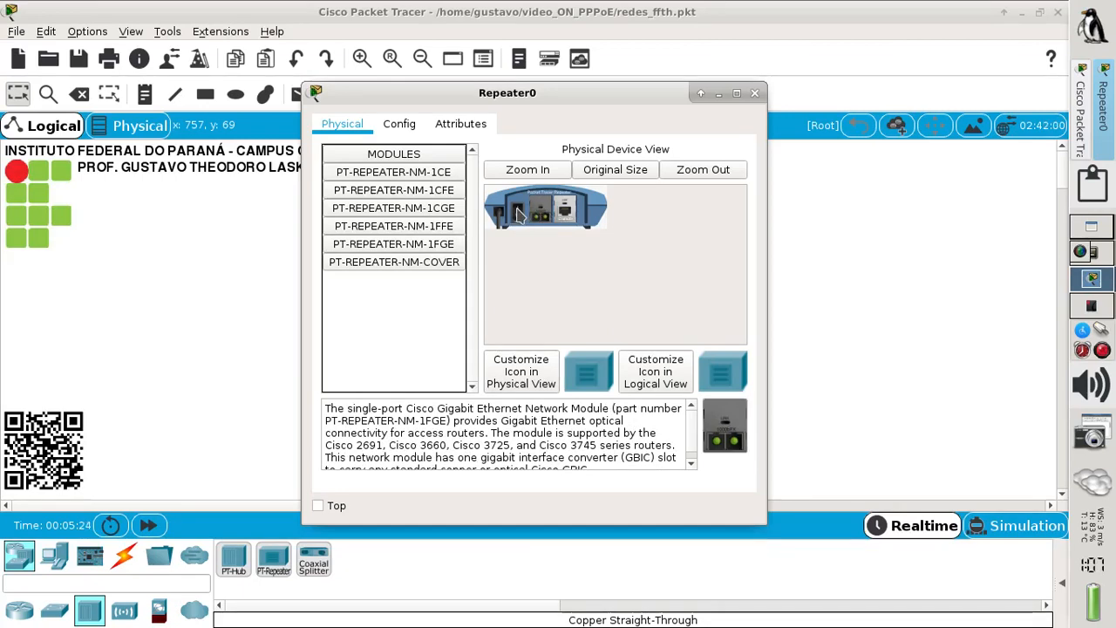
left_click(754, 94)
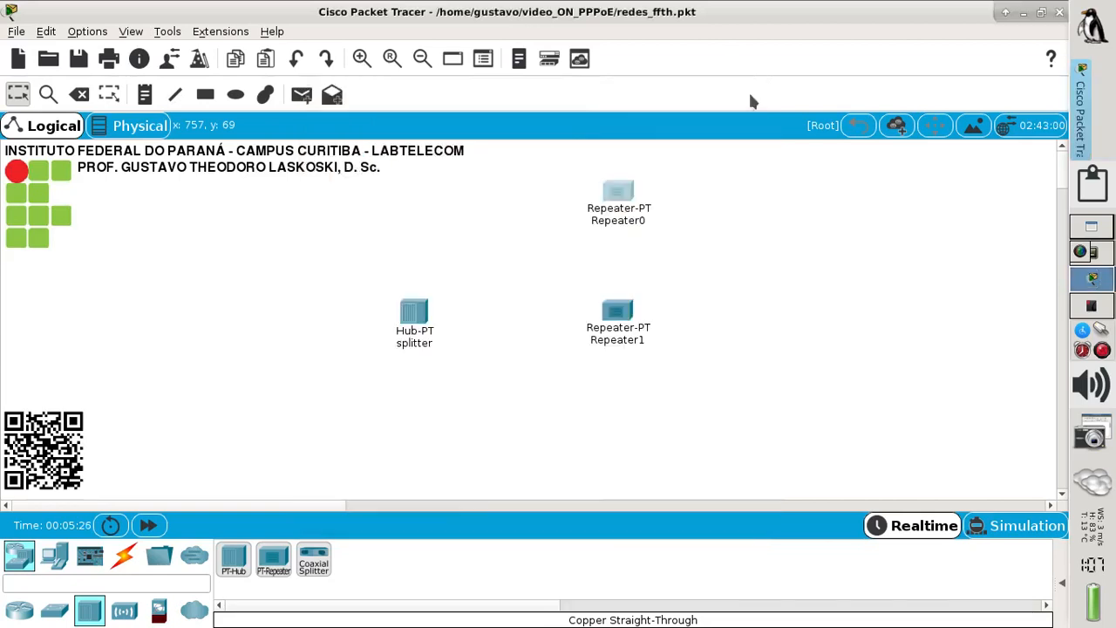
- Connect splitter GigabitEthernet8 to Repeater0 GigabitEthernet0 with a fiber cable
left_click(131, 562)
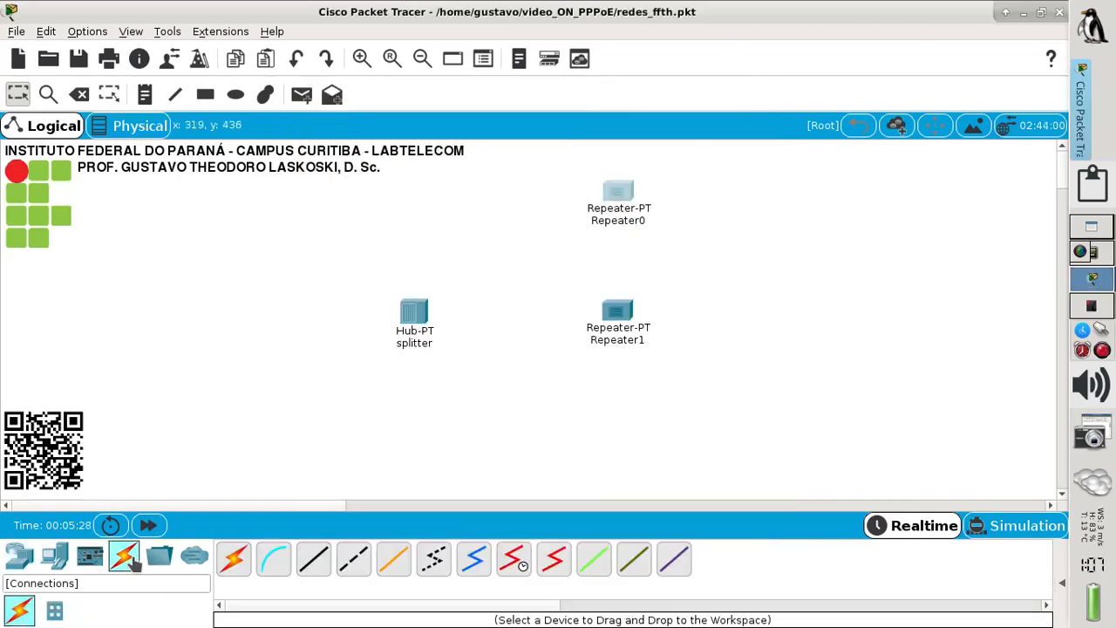
left_click(392, 565)
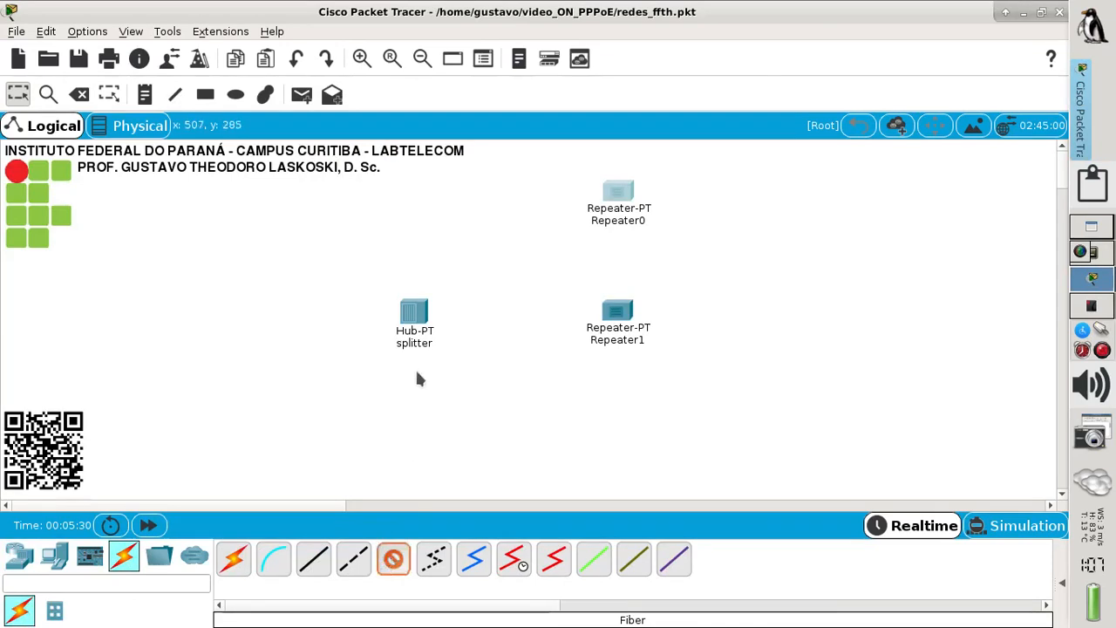
left_click(417, 314)
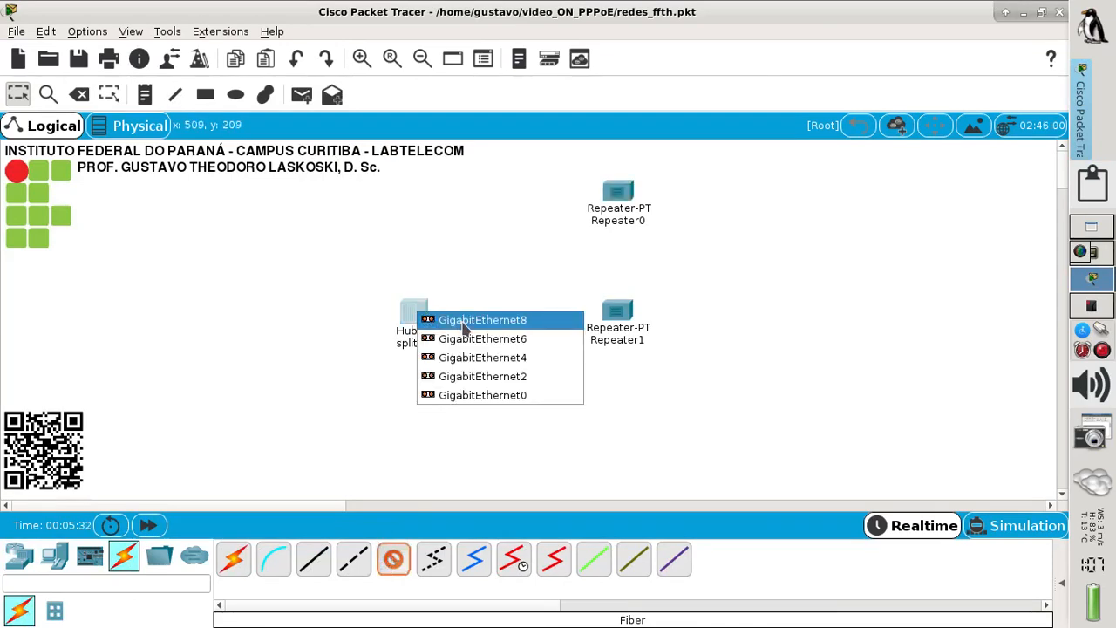
left_click(463, 322)
left_click(606, 198)
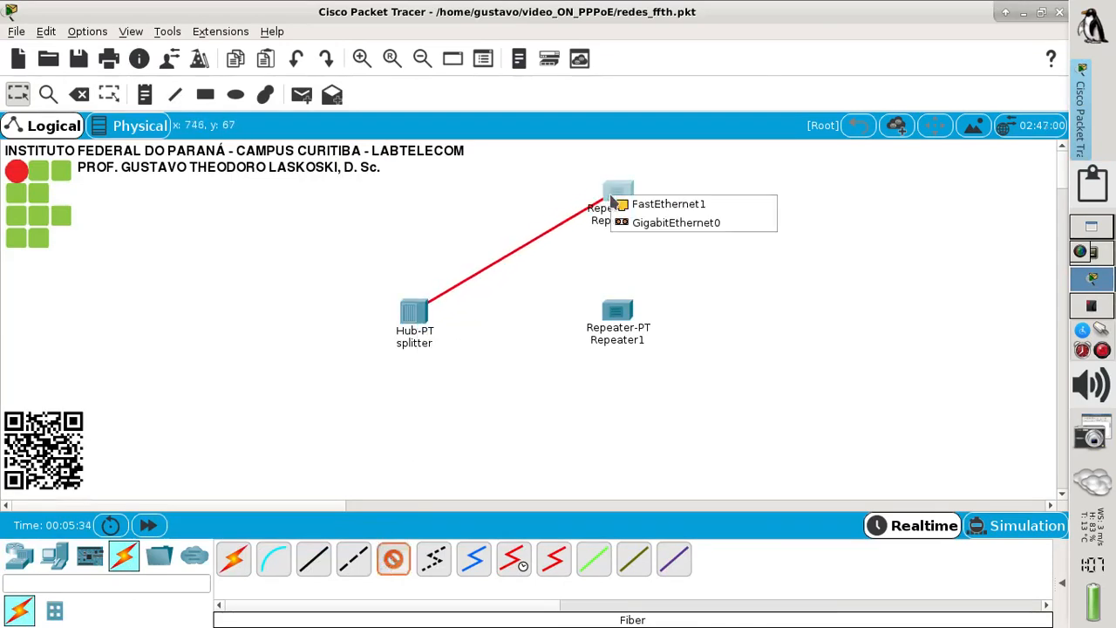
left_click(650, 225)
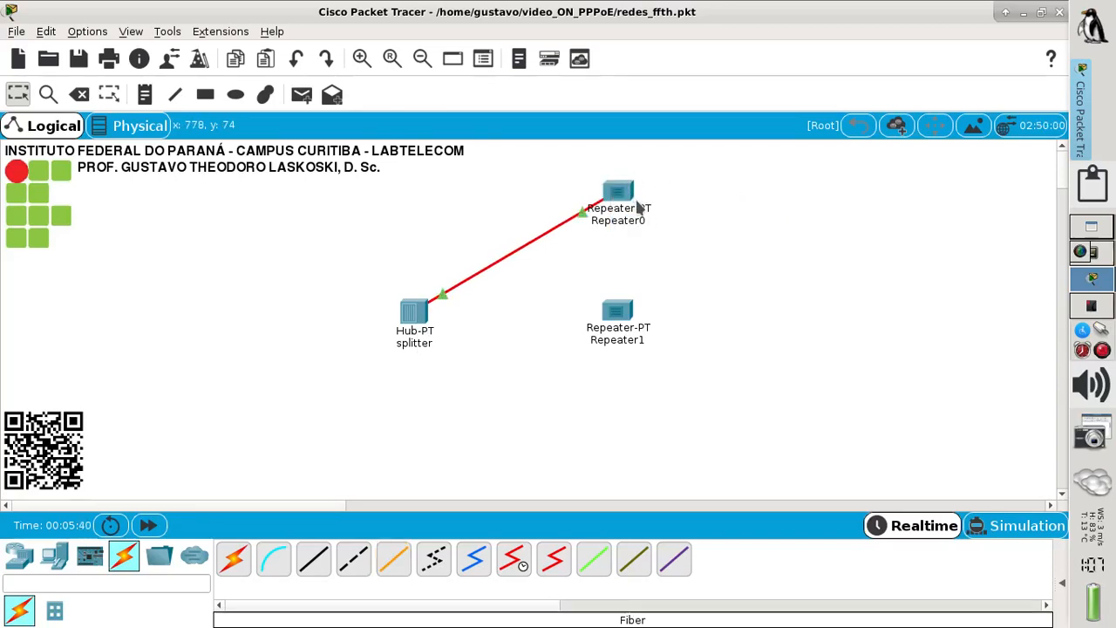
- Rename Repeater0 to Assinante1
left_click(624, 225)
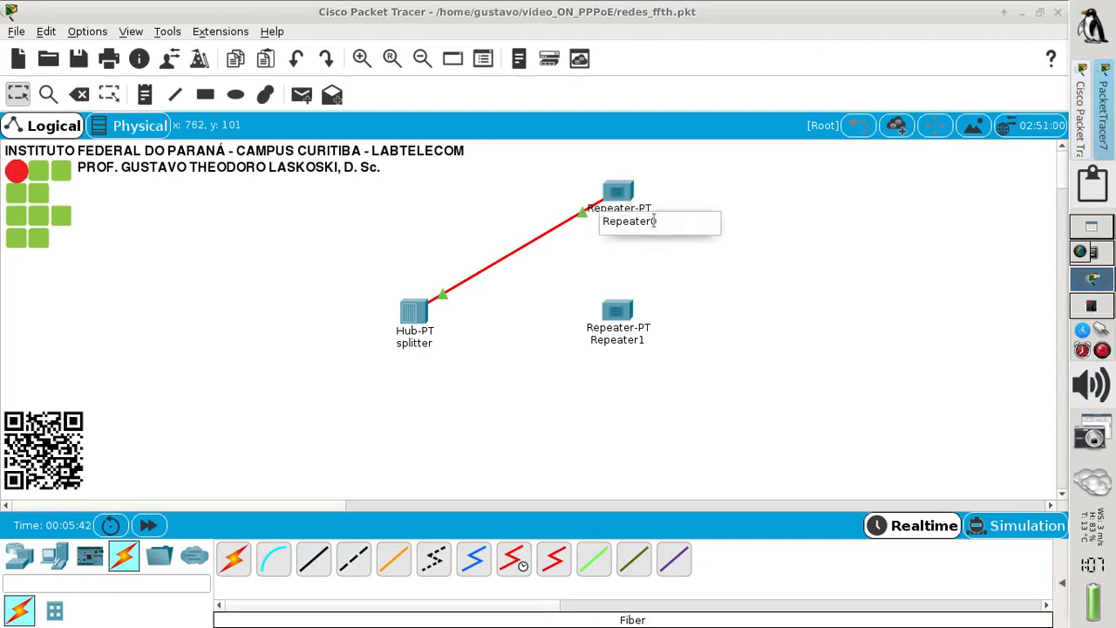
left_click_drag(654, 221, 557, 209)
type("Assinante1")
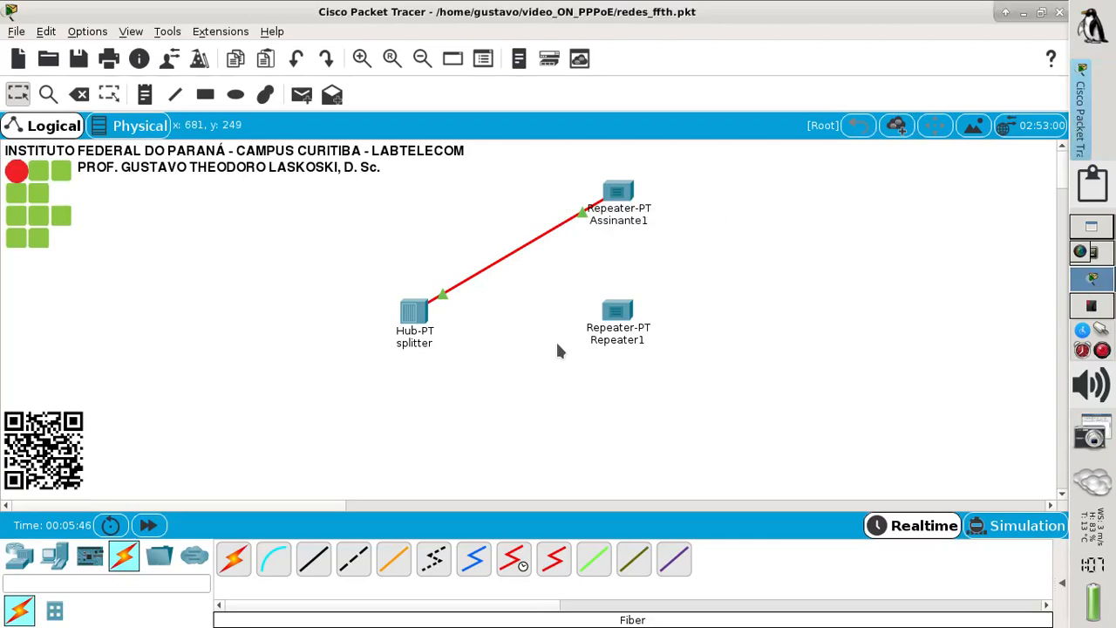
left_click(619, 312)
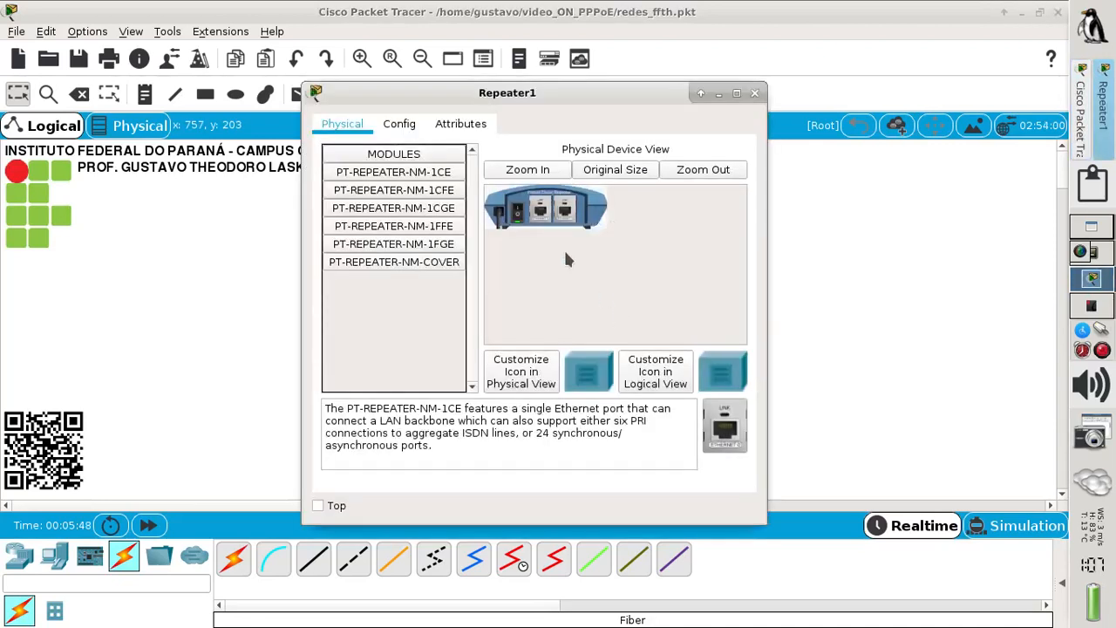
- Replace Repeater1's old module with PT-REPEATER-NM-1FGE and PT-REPEATER-NM-1CFE, then close its settings
left_click_drag(516, 216, 723, 427)
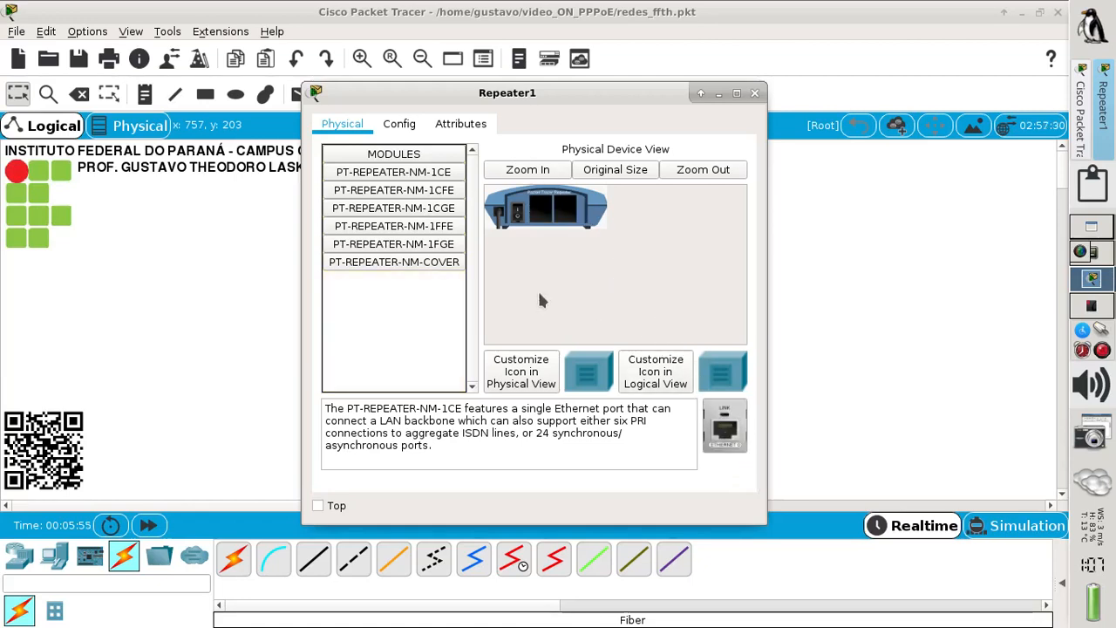
left_click(433, 249)
left_click_drag(724, 440, 541, 215)
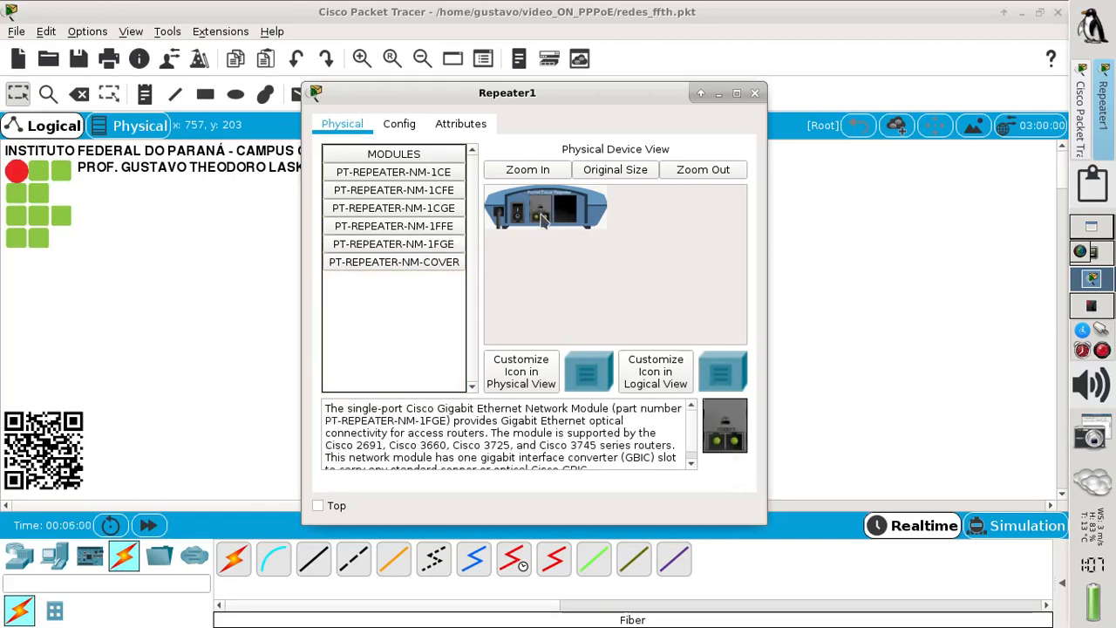
left_click(449, 197)
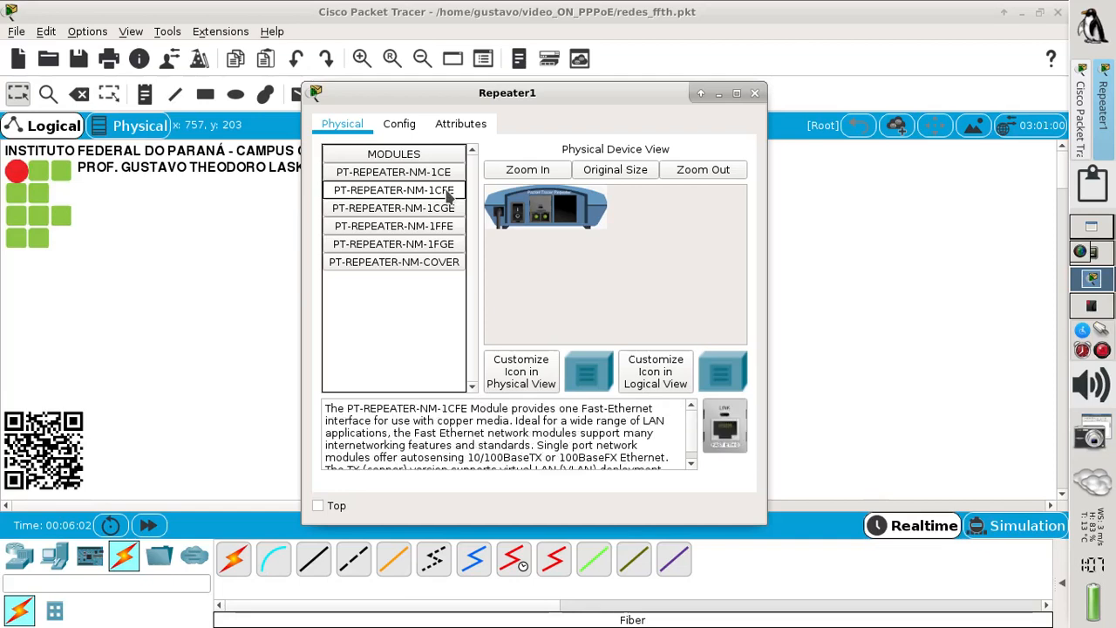
left_click_drag(724, 431, 564, 211)
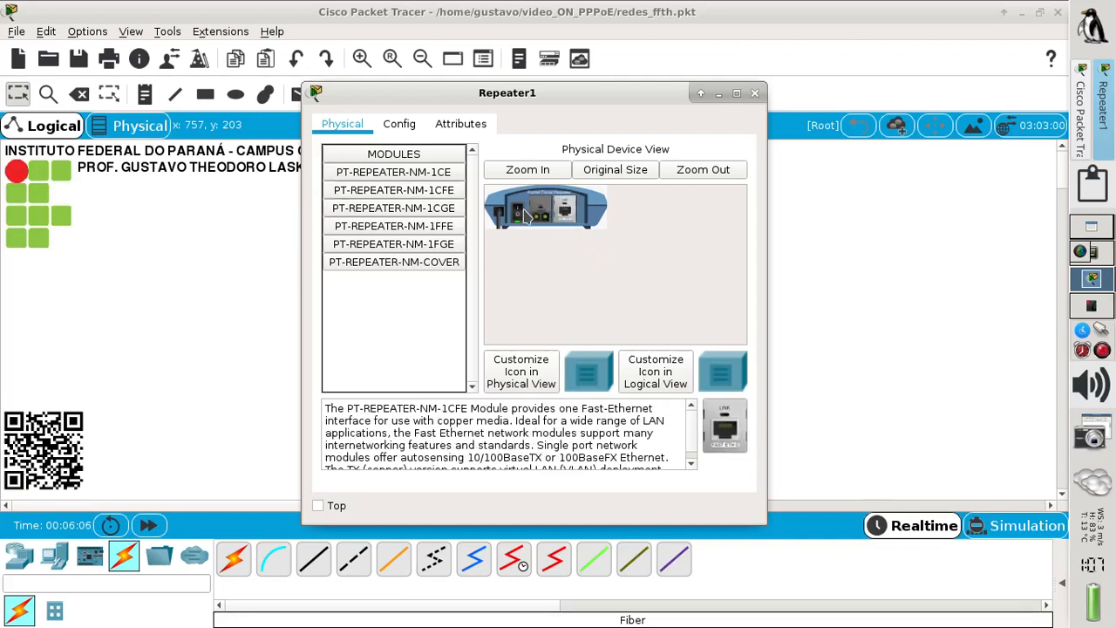
left_click(754, 94)
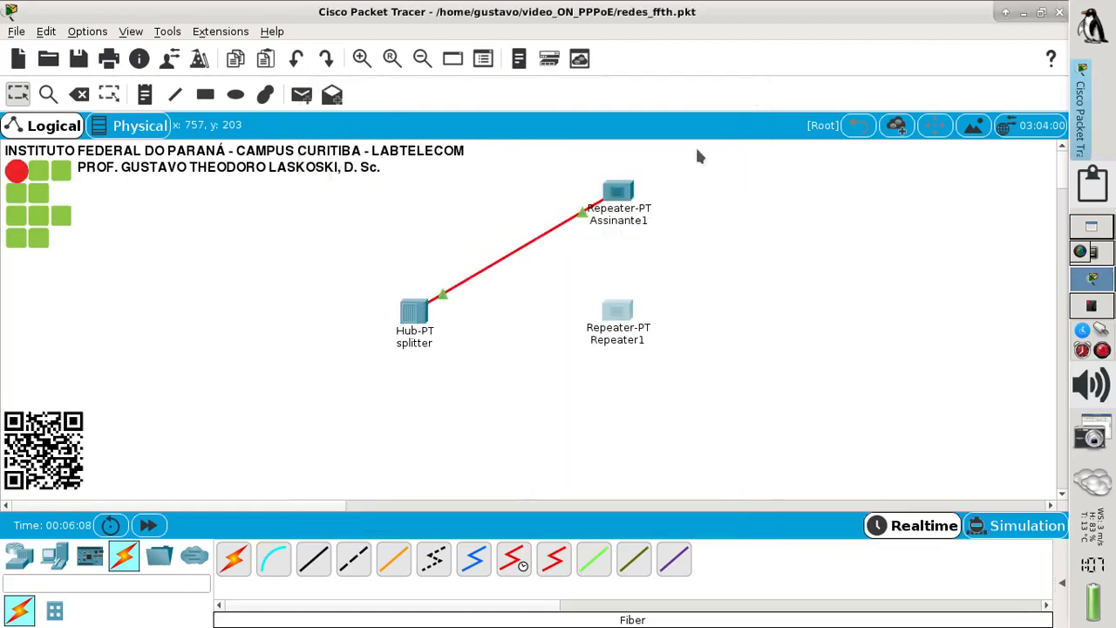
- Run a fiber cable from the splitter's GigabitEthernet4 to Repeater1's GigabitEthernet0
left_click(393, 558)
left_click(416, 320)
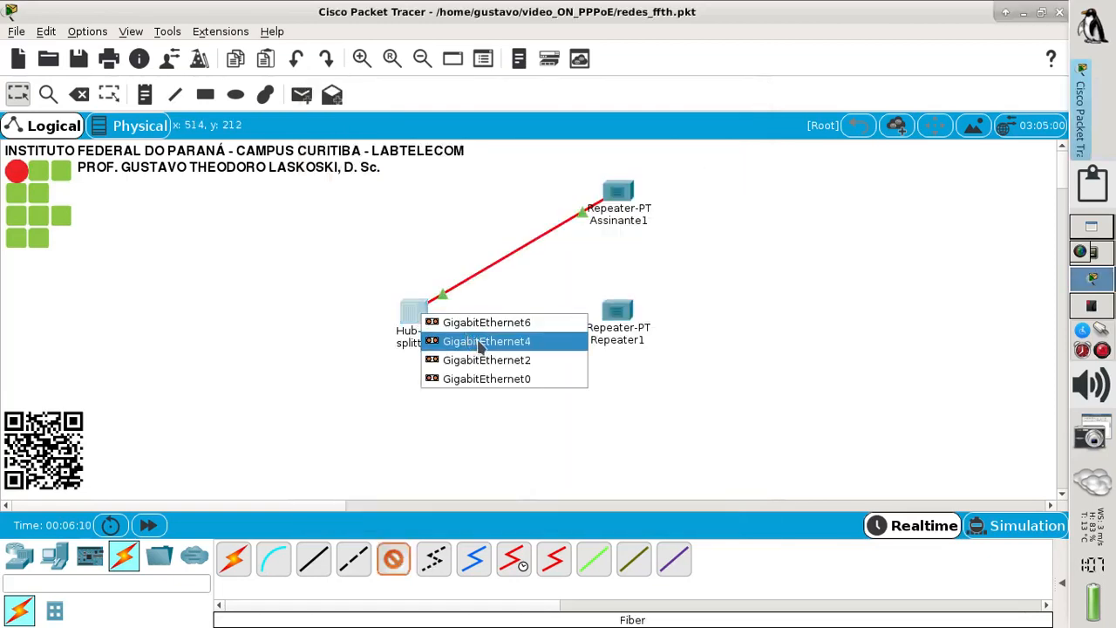
key("Escape")
left_click(619, 318)
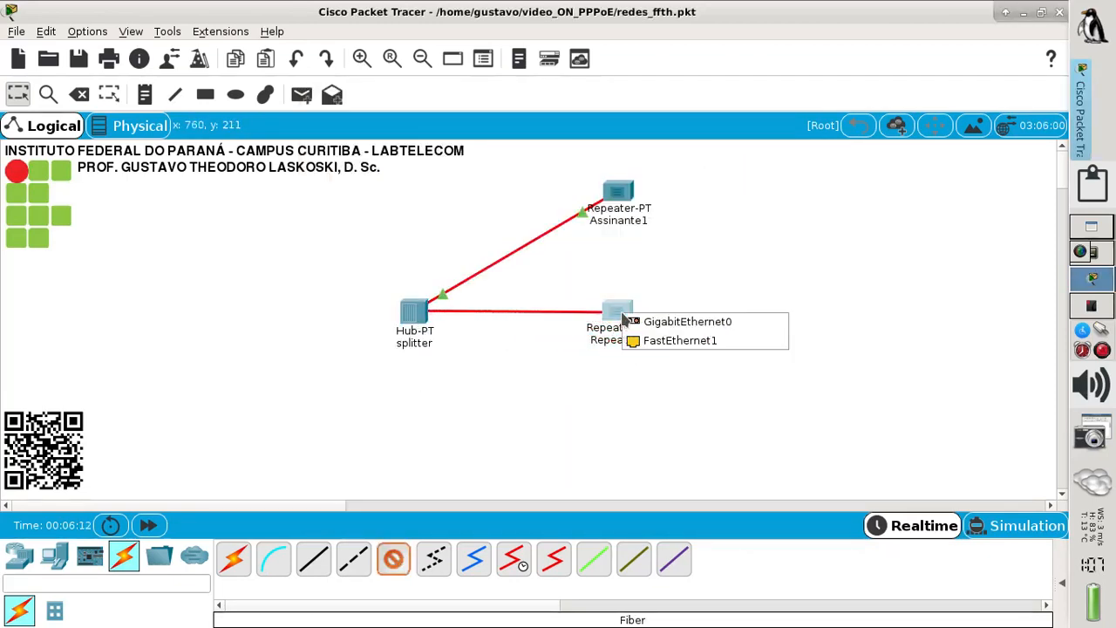
left_click(663, 322)
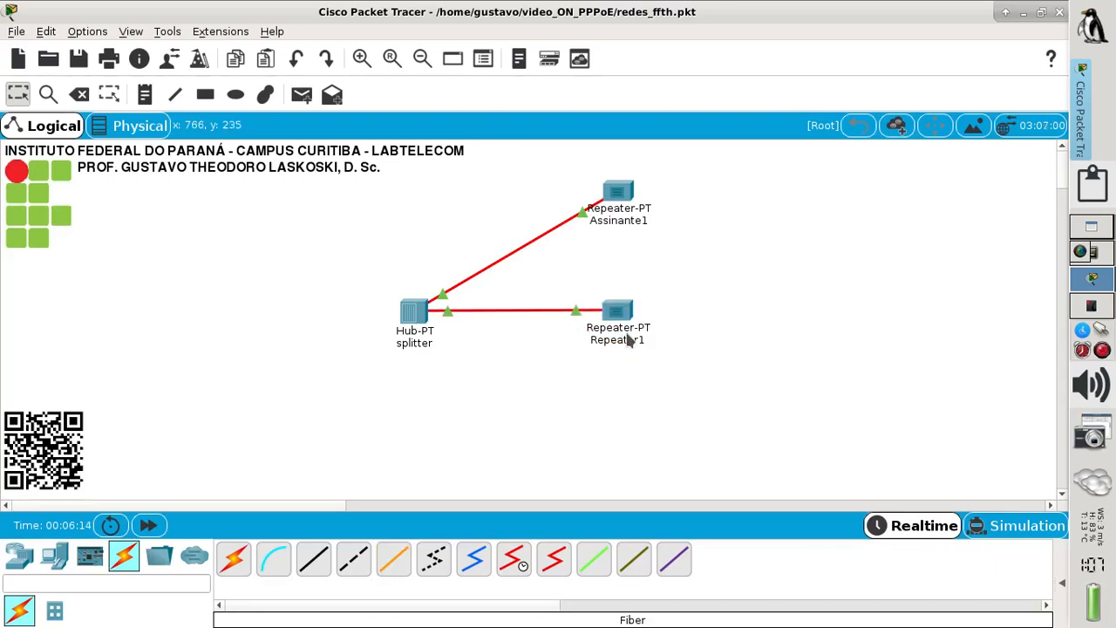
- Rename Repeater1 to Assinante2 and compare against the FTTH diagram in the PDF
left_click(627, 341)
left_click_drag(669, 350, 572, 321)
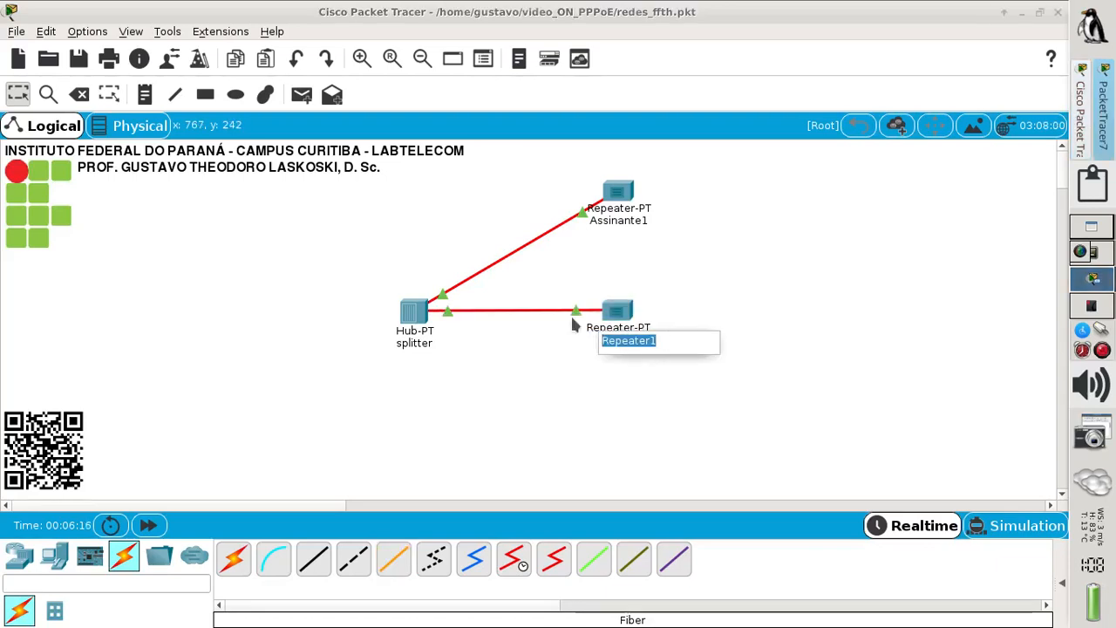
type("Assinan")
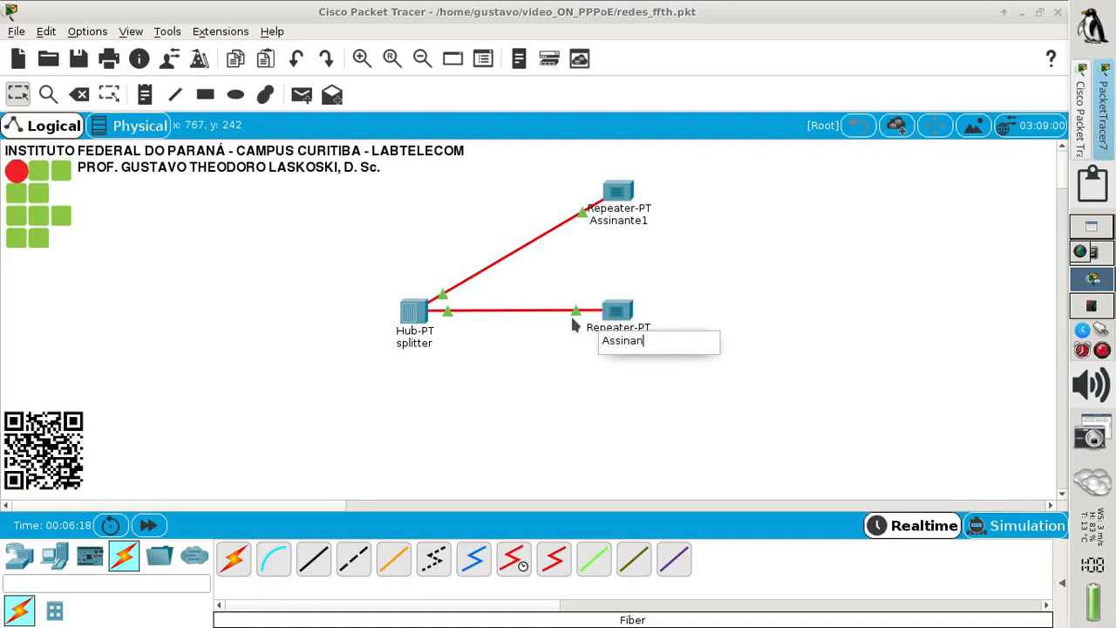
type("te2")
left_click(556, 381)
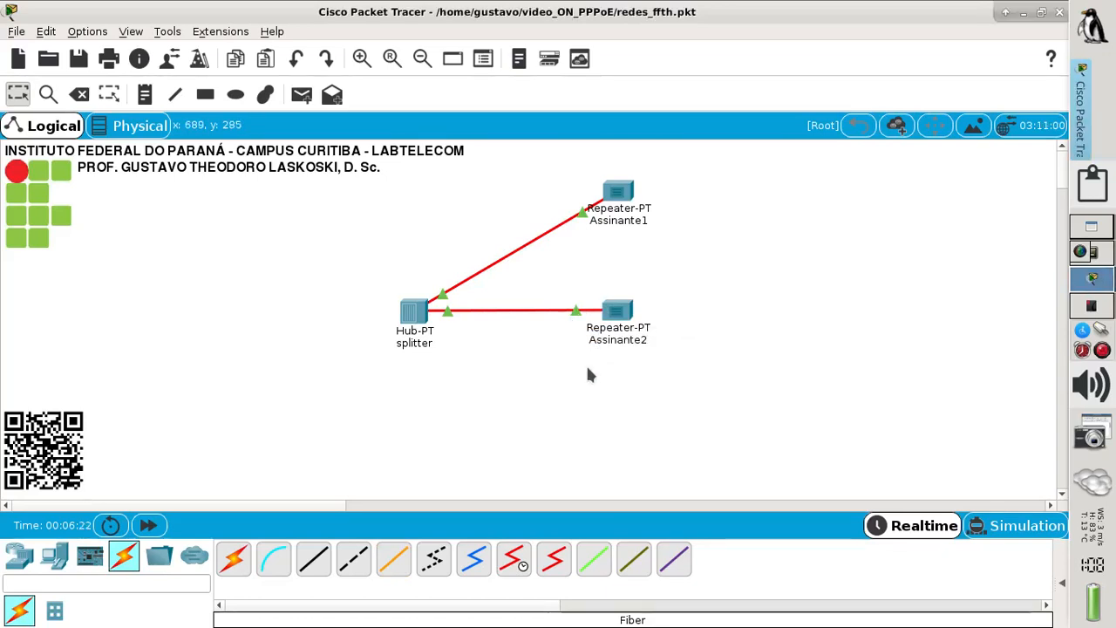
left_click(1089, 304)
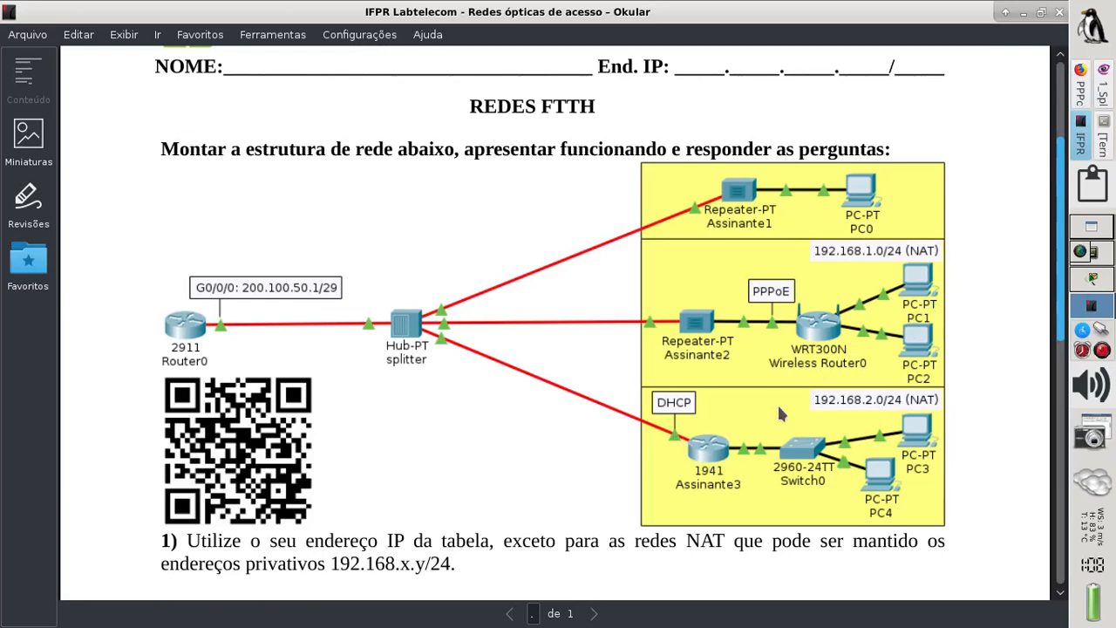
left_click(1090, 279)
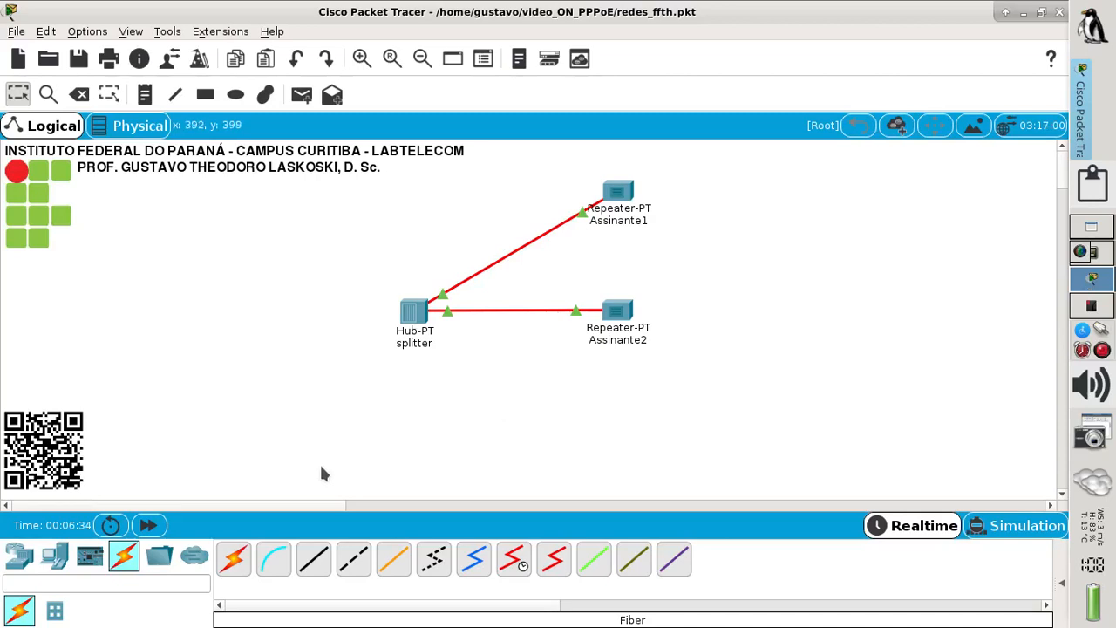
- Add a 1941 router to the canvas below the repeaters
left_click(21, 557)
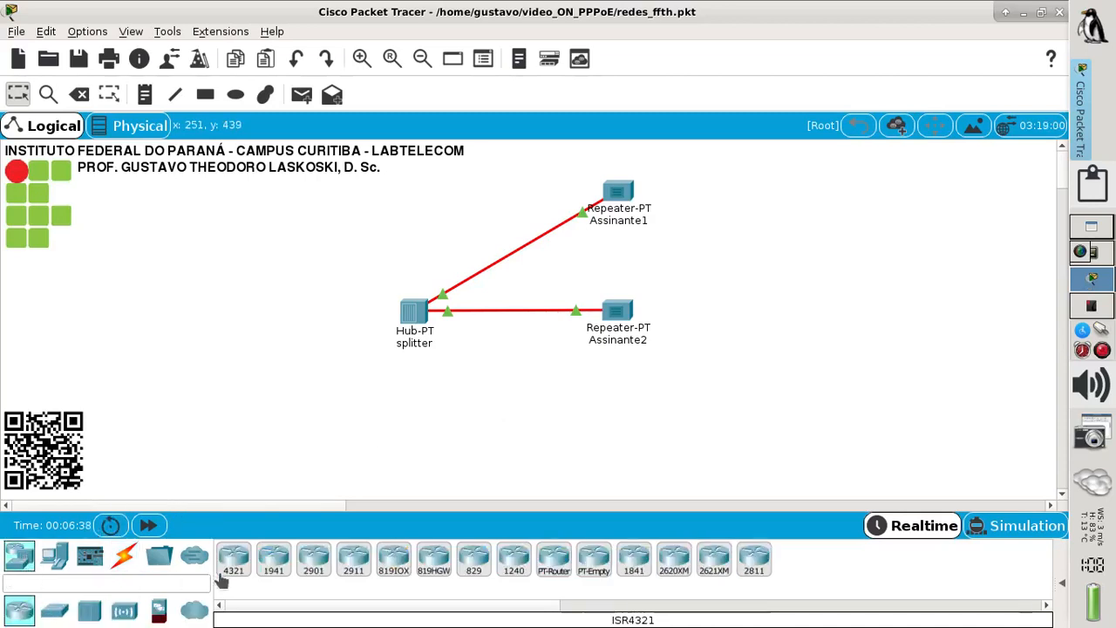
left_click_drag(273, 569, 613, 420)
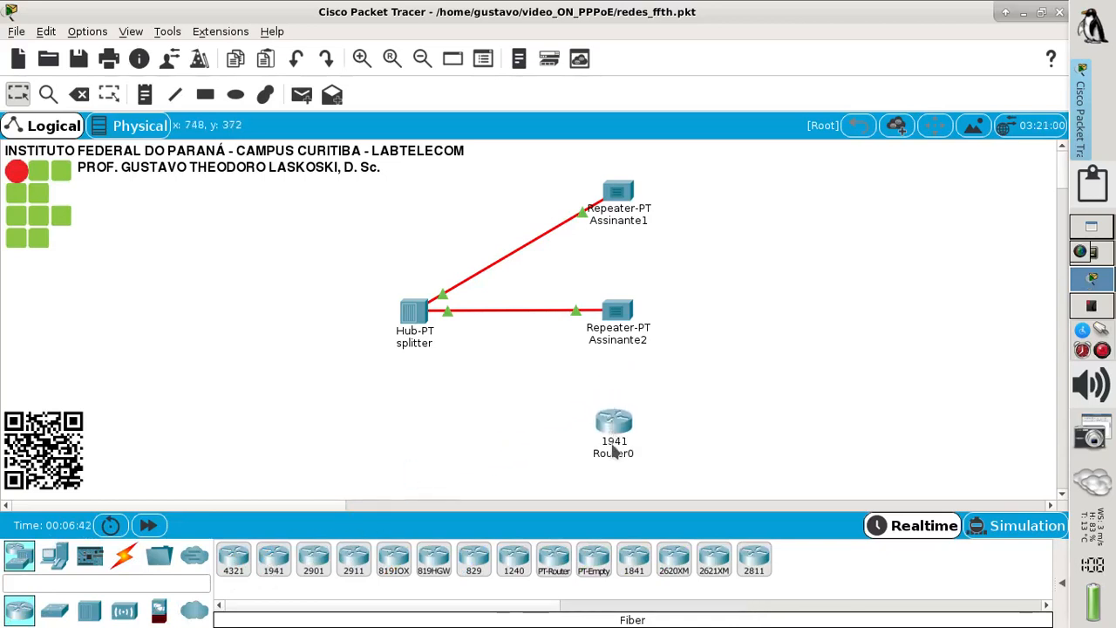
left_click(616, 434)
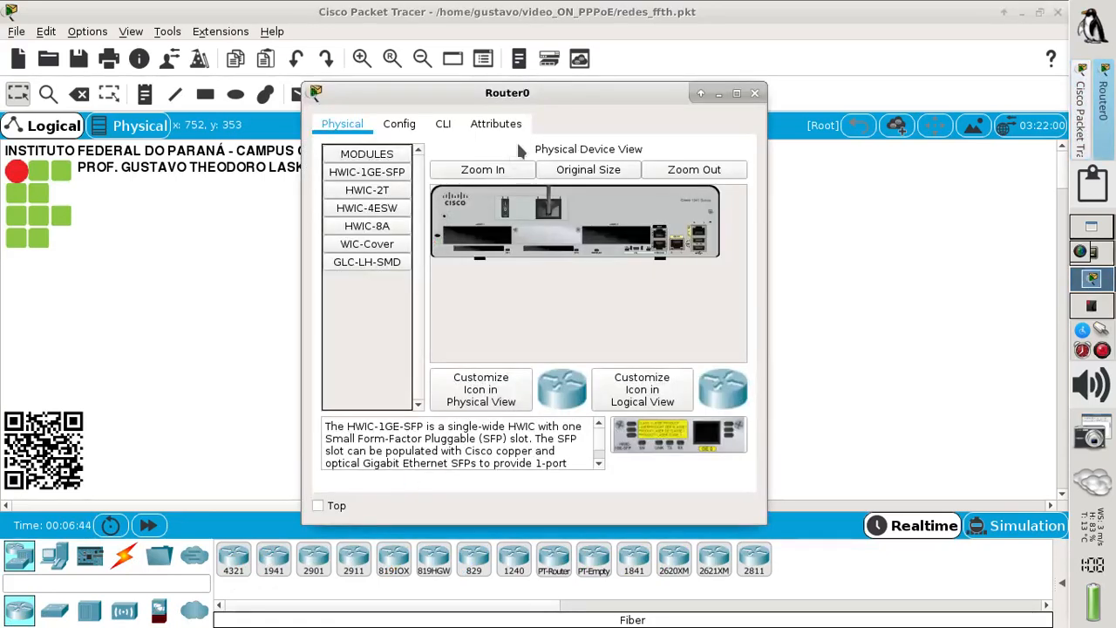
- Fit the router with an HWIC-1GE-SFP module and GLC-LH-SMD transceiver, then power it on
left_click(736, 93)
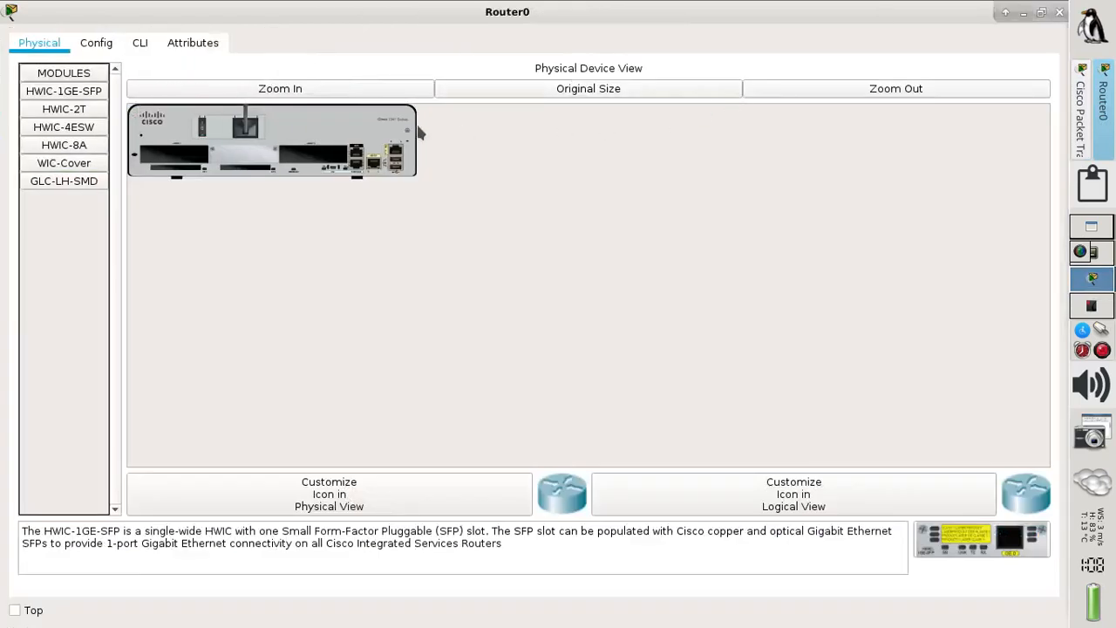
left_click(266, 91)
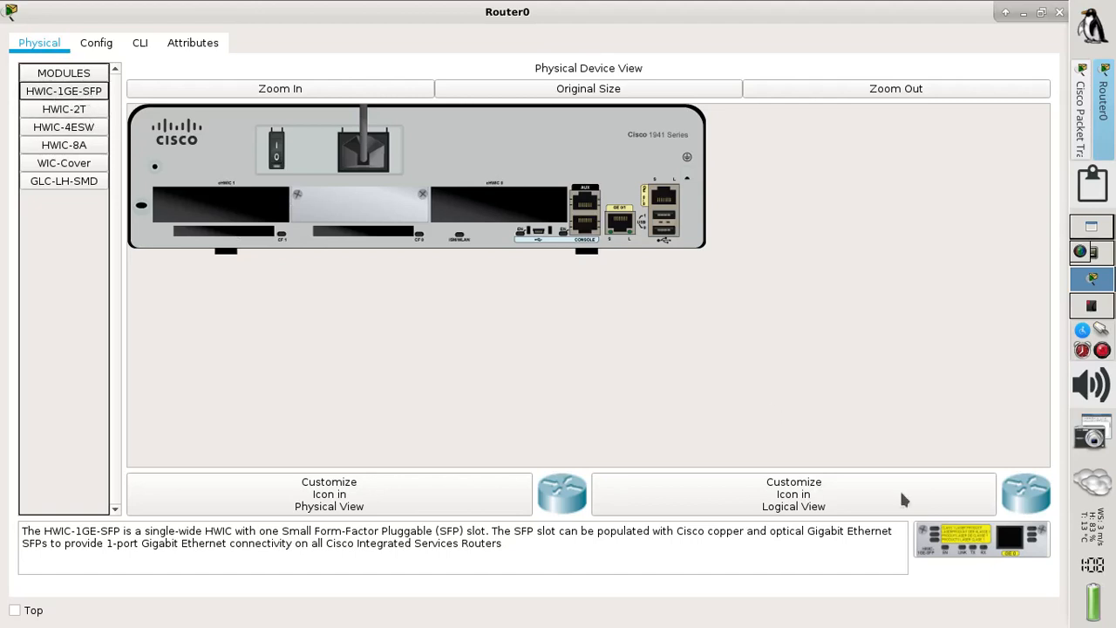
left_click_drag(950, 532, 522, 211)
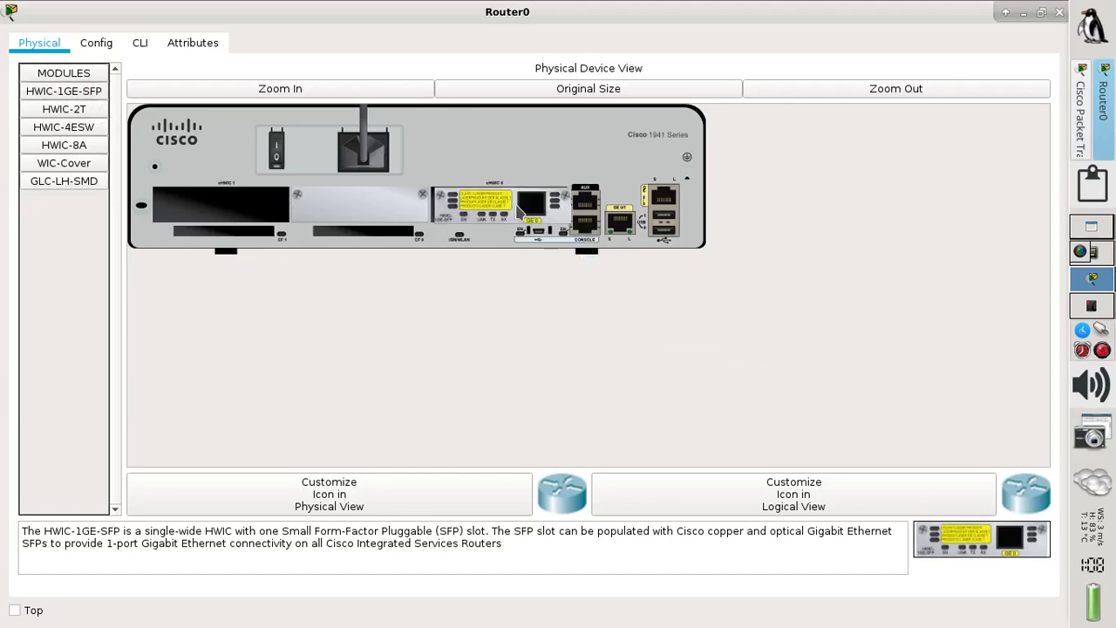
left_click(88, 184)
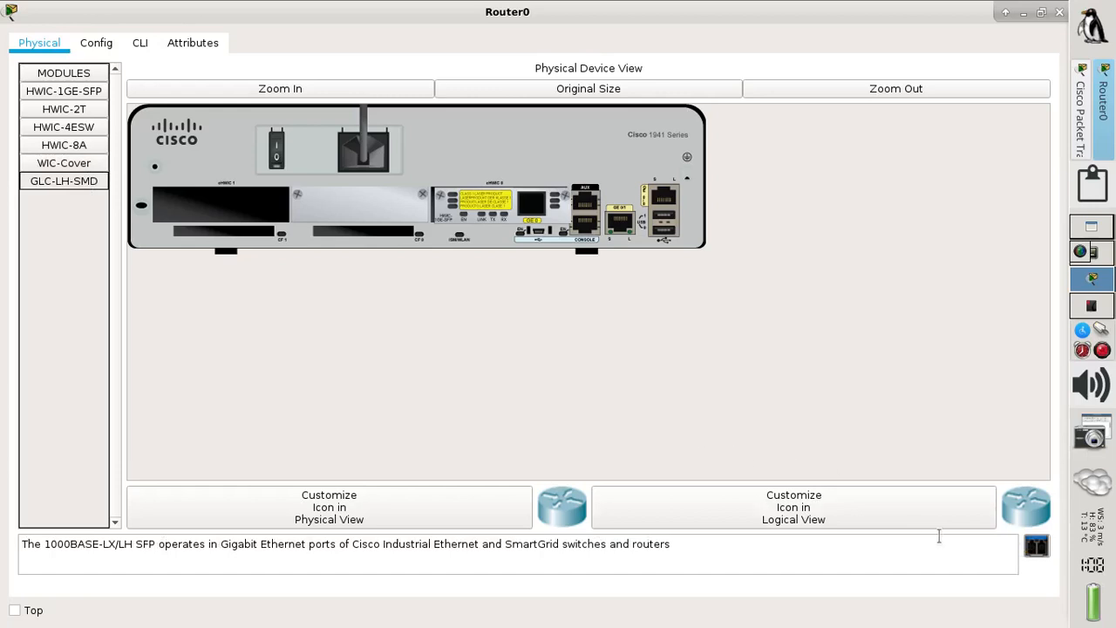
left_click_drag(1036, 549, 533, 211)
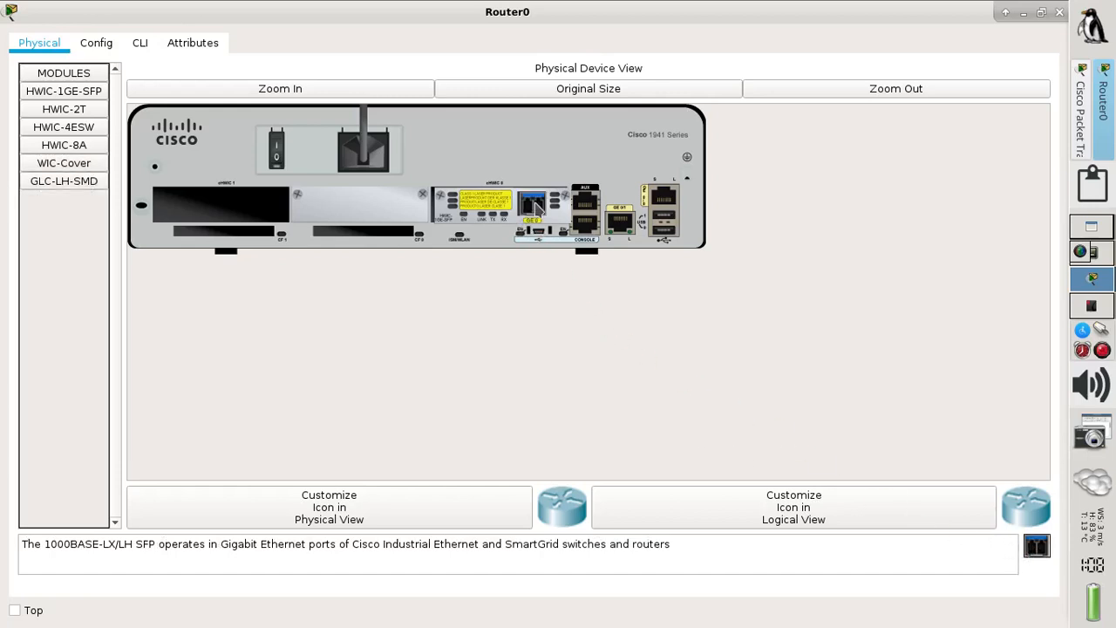
left_click(278, 150)
left_click(1059, 12)
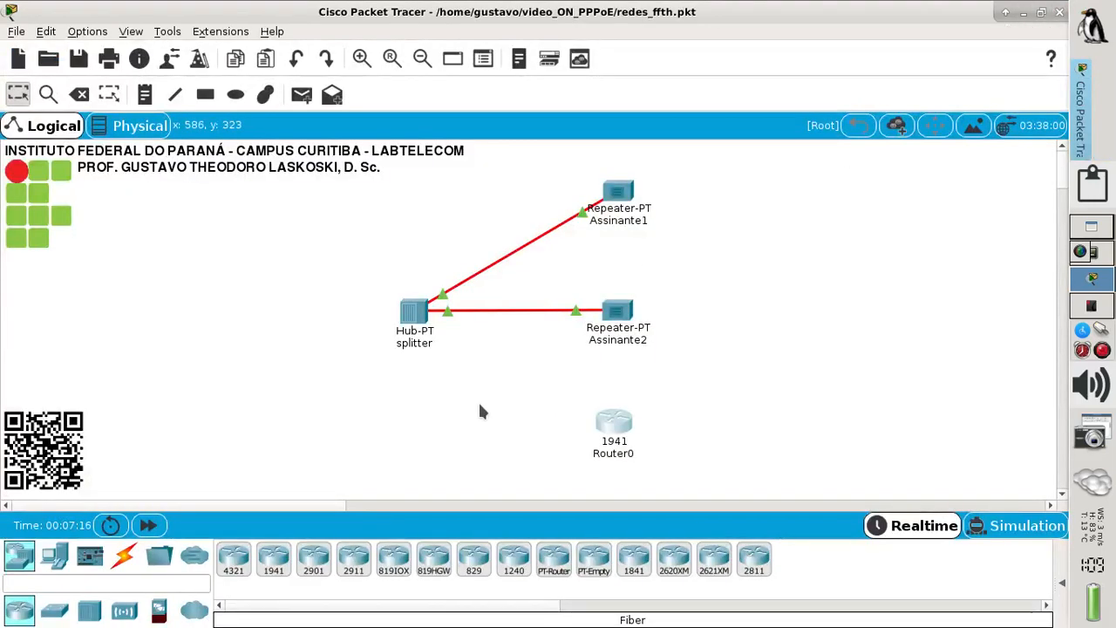
- Link Router0's GigabitEthernet0/0/0 to the splitter hub with a fiber cable
left_click(126, 559)
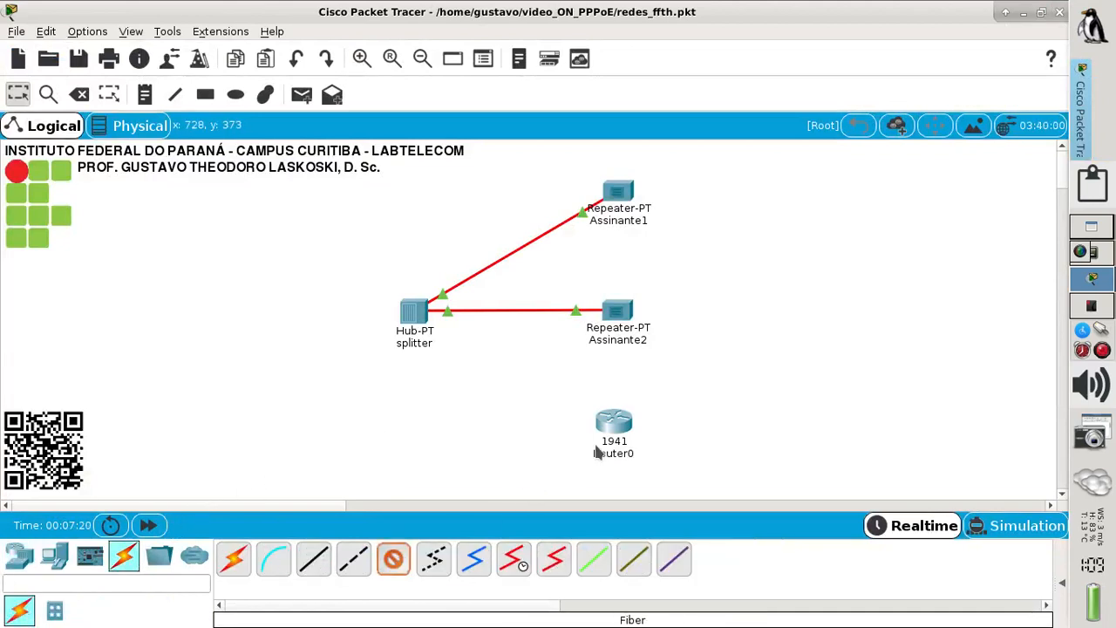
left_click(624, 425)
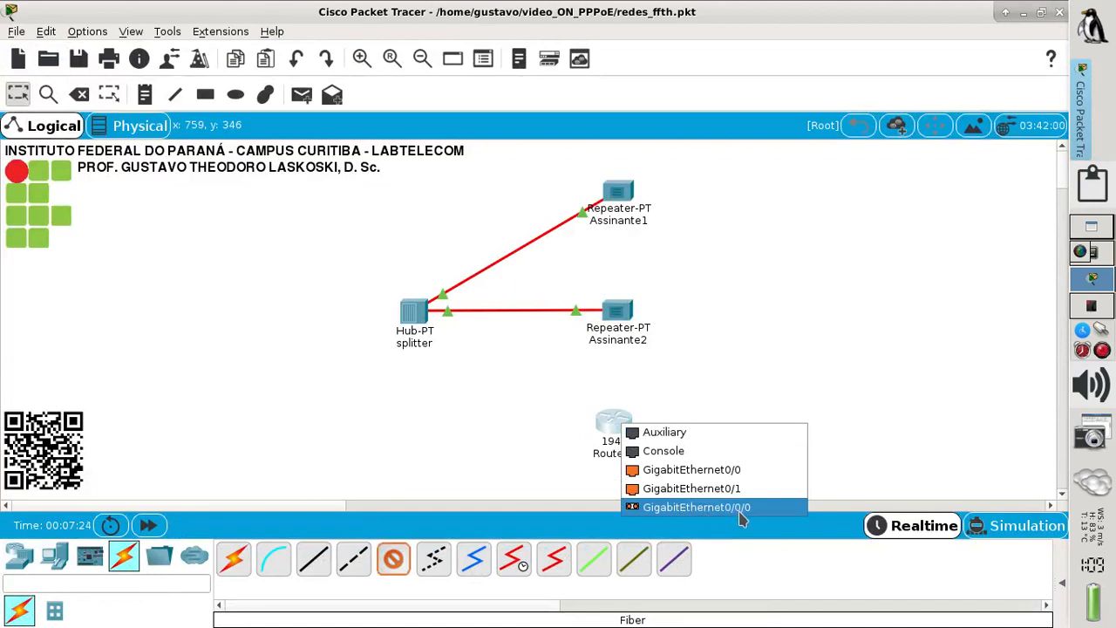
left_click(746, 513)
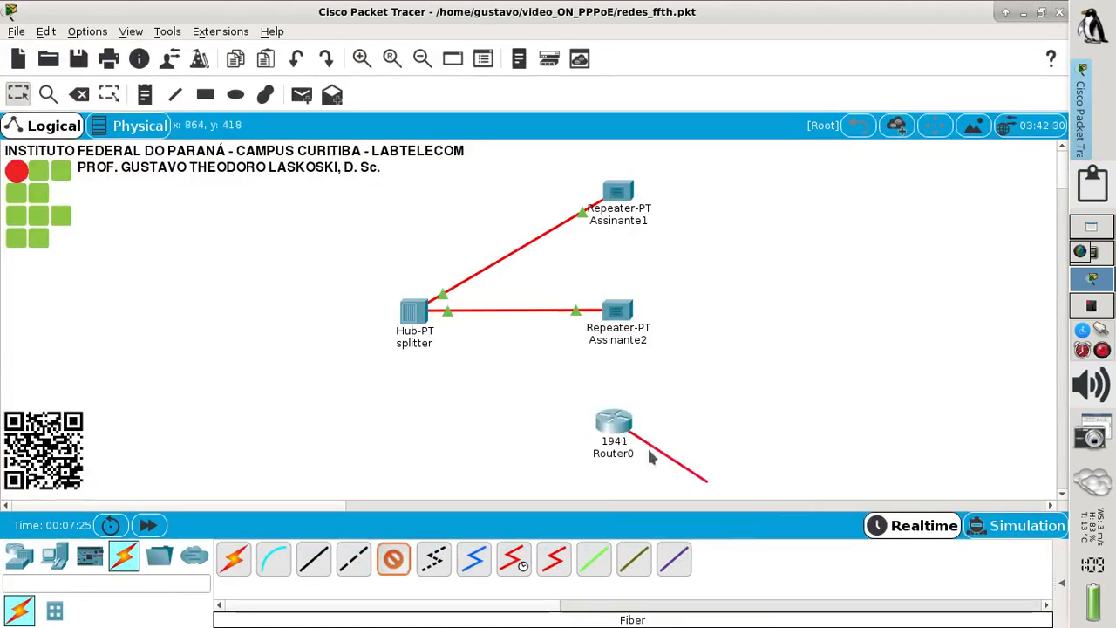
left_click(414, 320)
left_click(462, 329)
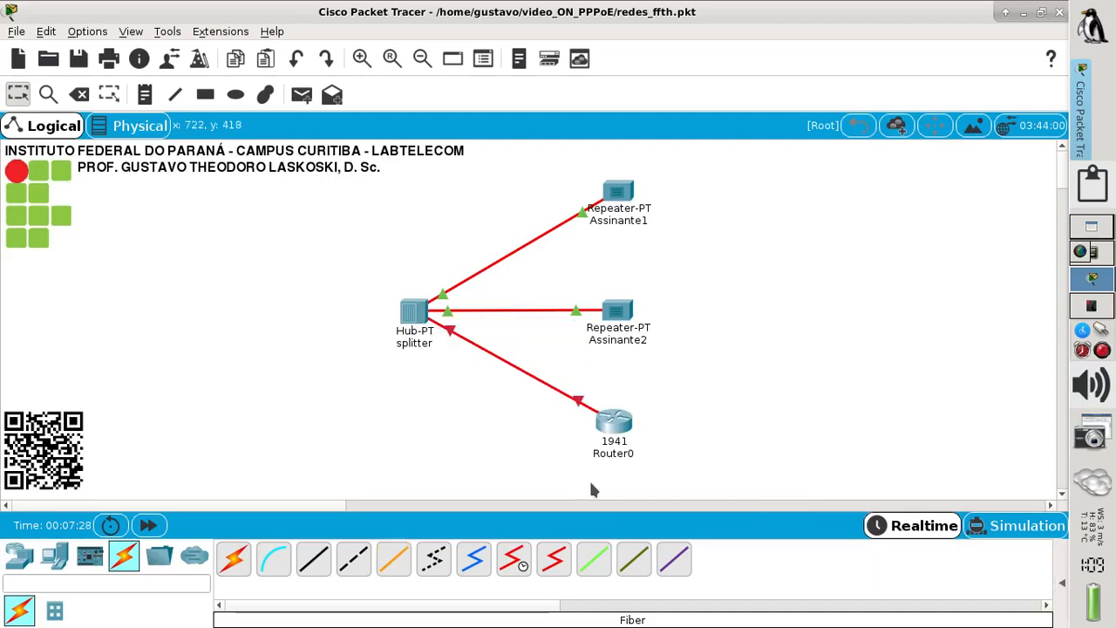
- Rename the router Assinante3, then bring up the splitter photo in Gwenview
left_click(616, 454)
left_click_drag(649, 453, 518, 431)
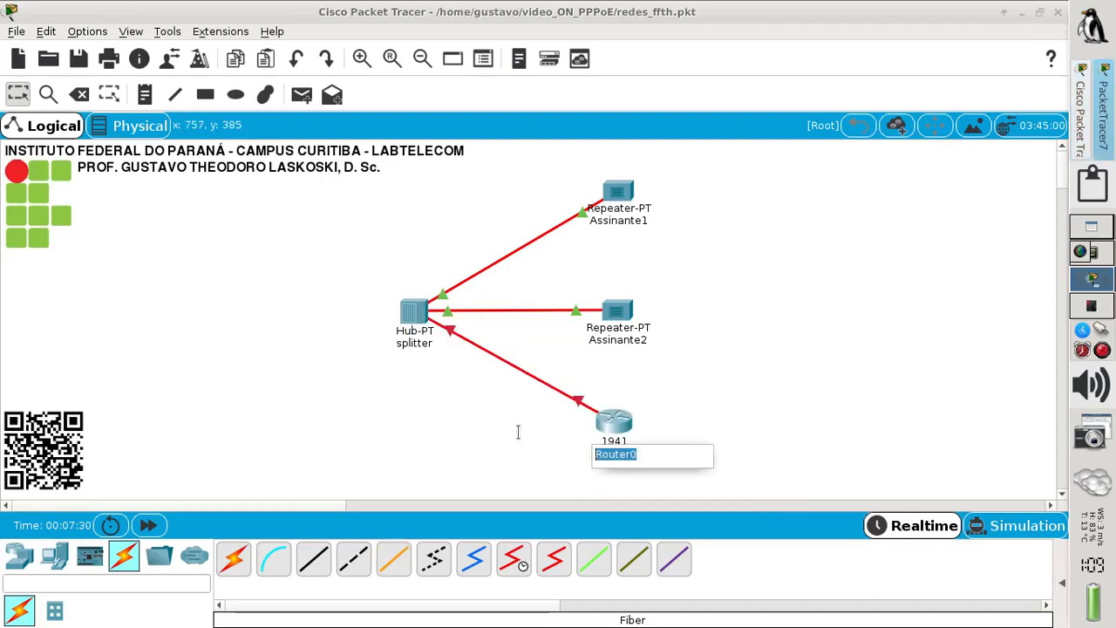
type("Assinante3")
key("Return")
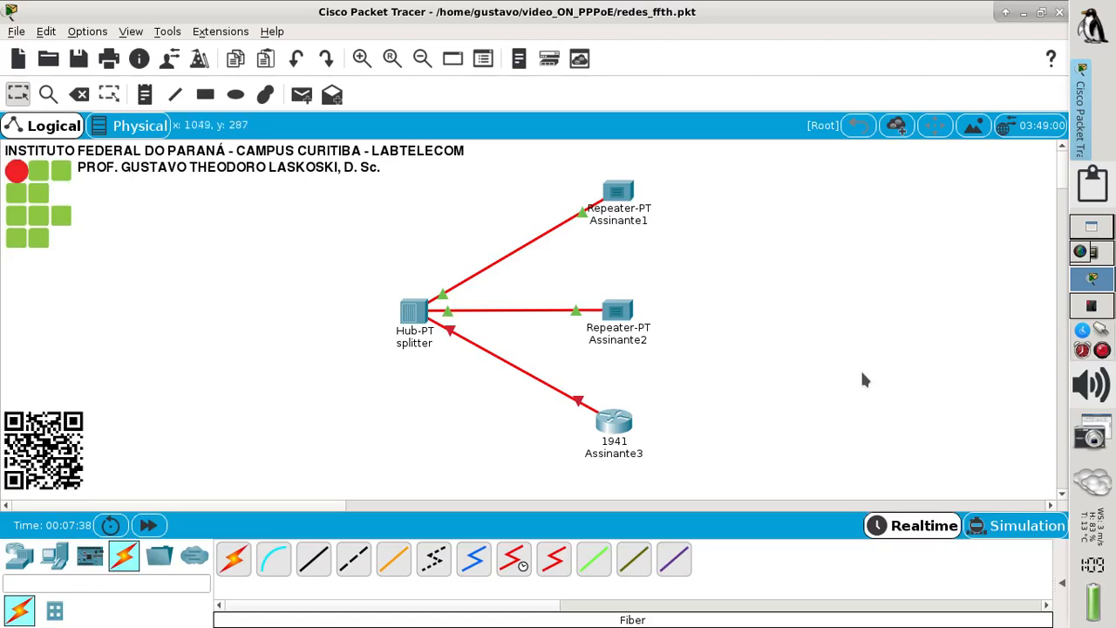
left_click(1081, 309)
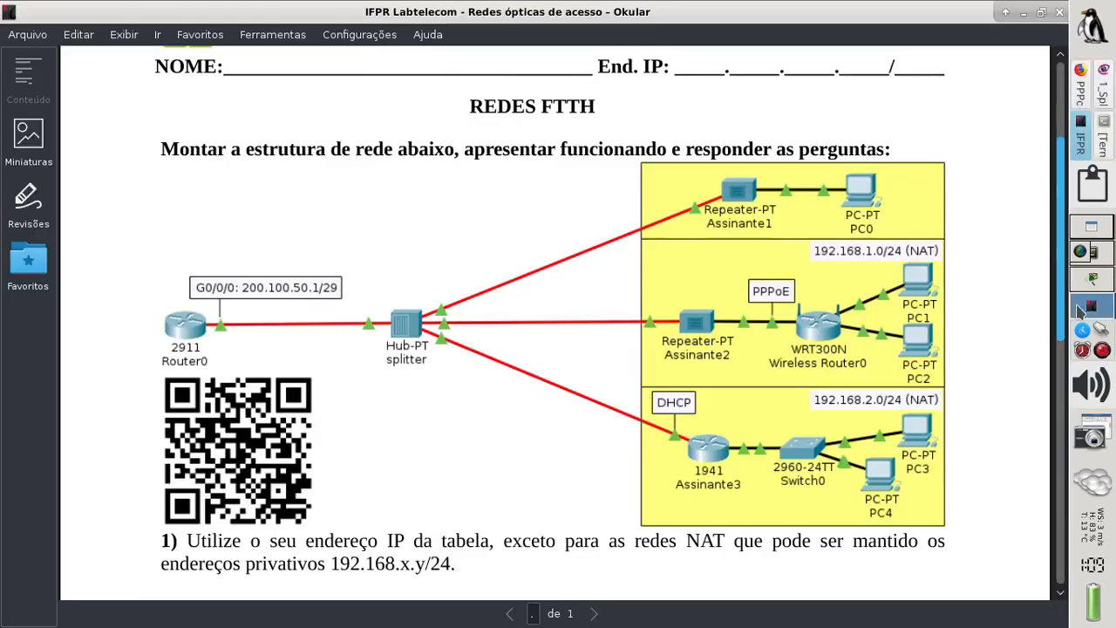
left_click(1103, 87)
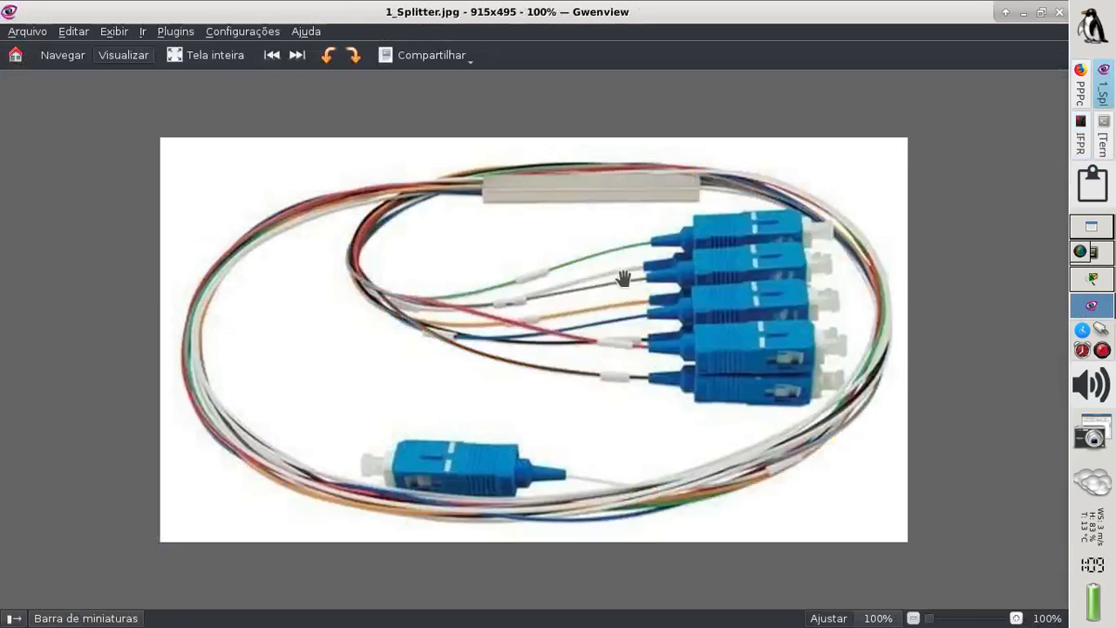
- Advance Gwenview to the next photo, 2_Ethernet_Conversor_Intelbras.jpg
key("space")
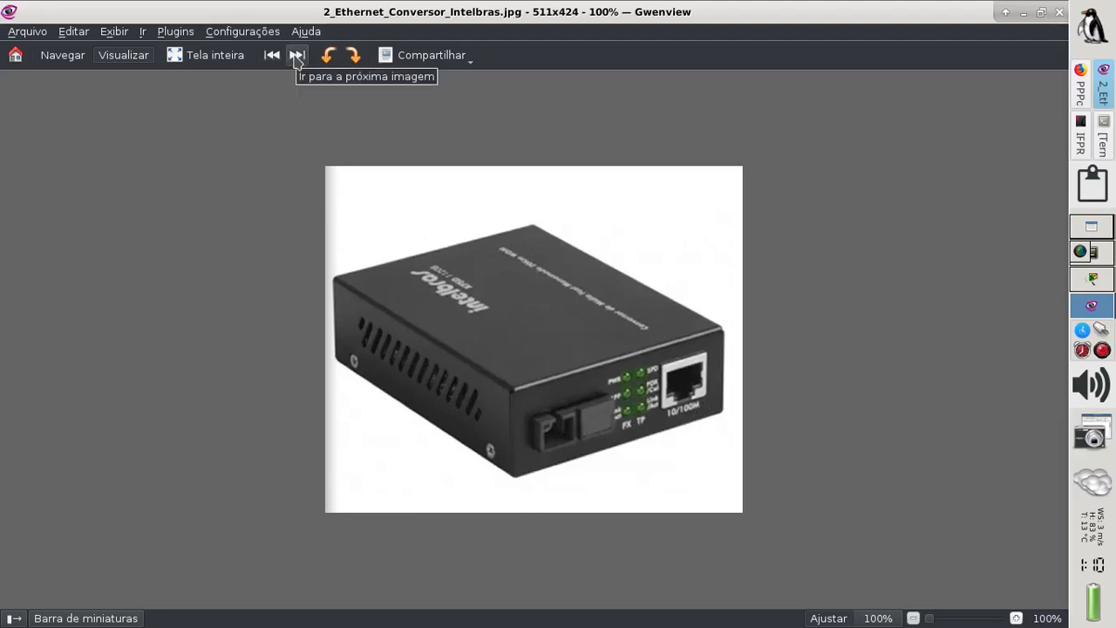
- View the front and back photos of the Fiberhome and Intelbras ONUs, then return to Packet Tracer
left_click(297, 56)
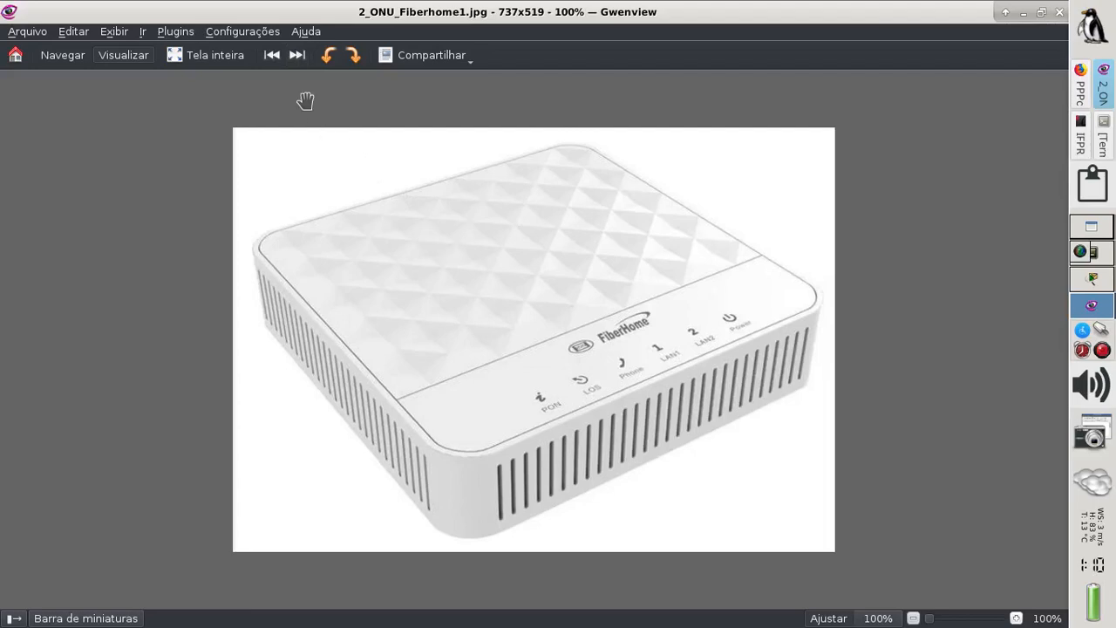
left_click(298, 56)
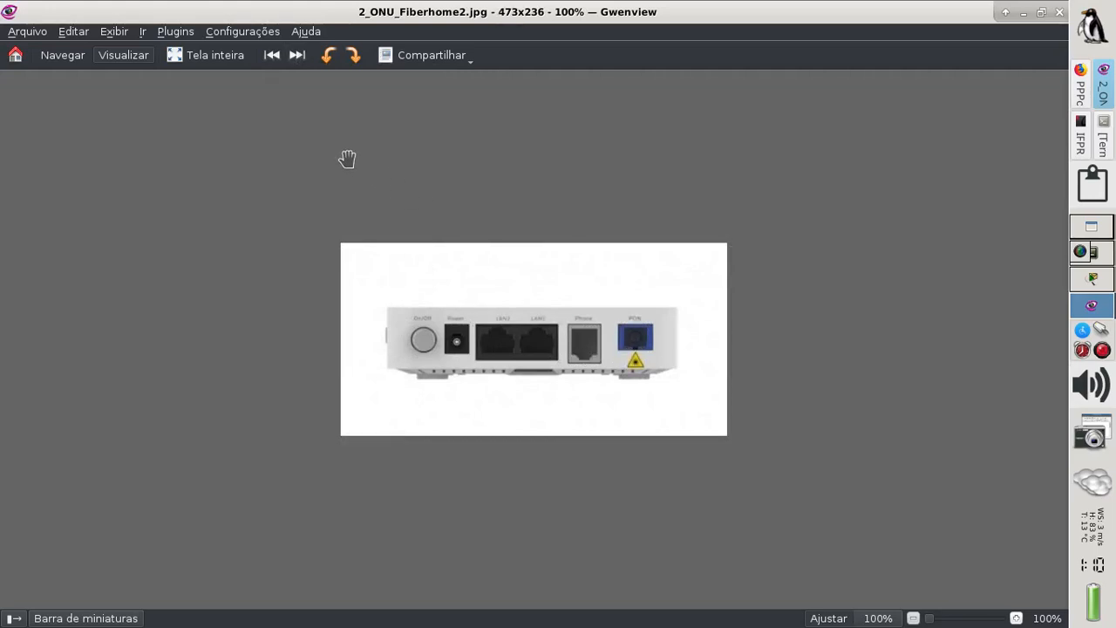
left_click(297, 59)
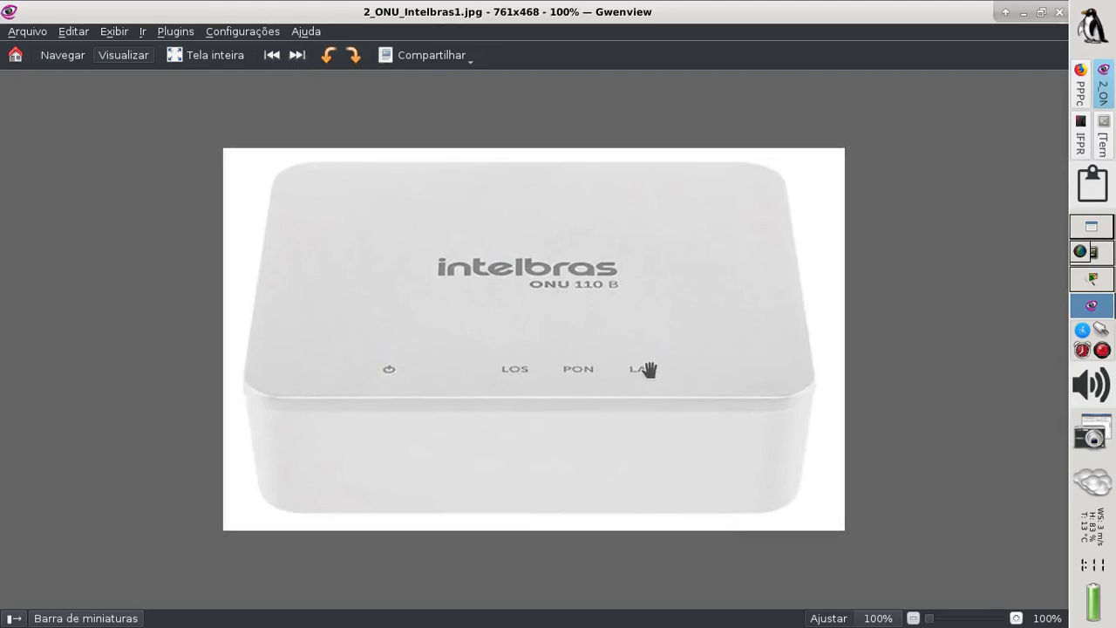
left_click(293, 57)
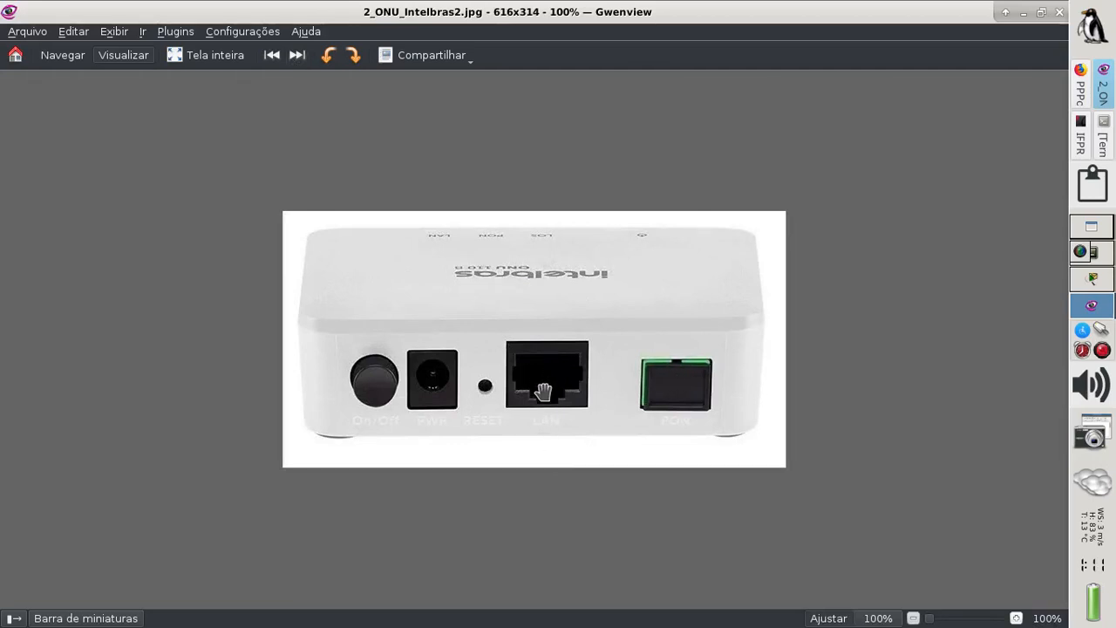
left_click(1092, 279)
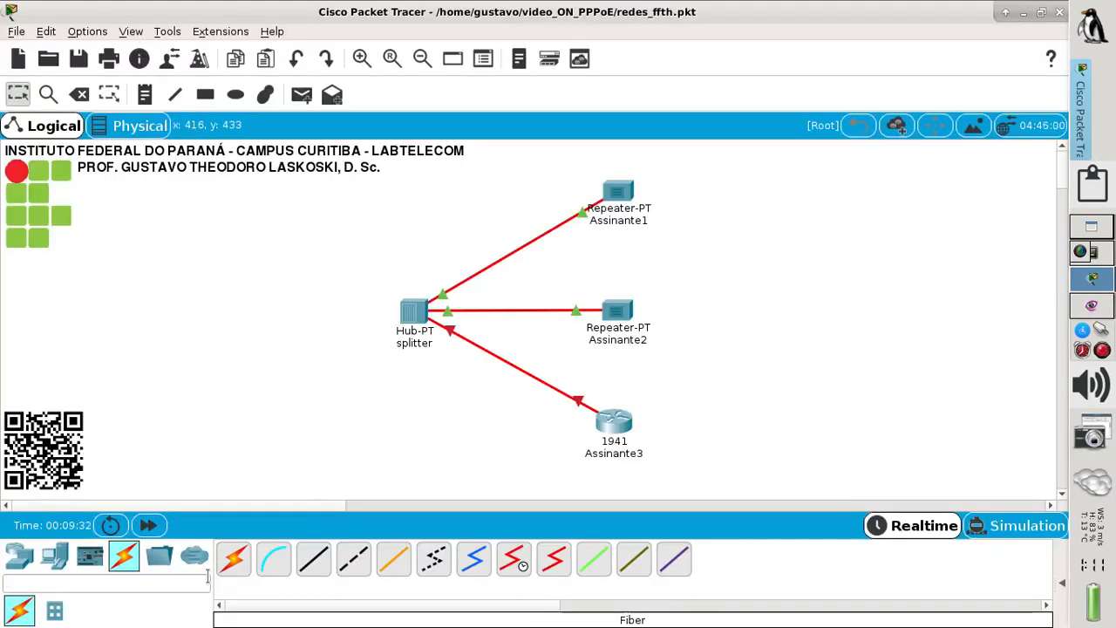
- Add PC0 and cable Assinante1 FastEthernet1 to PC0 FastEthernet0 with copper straight-through
left_click(54, 564)
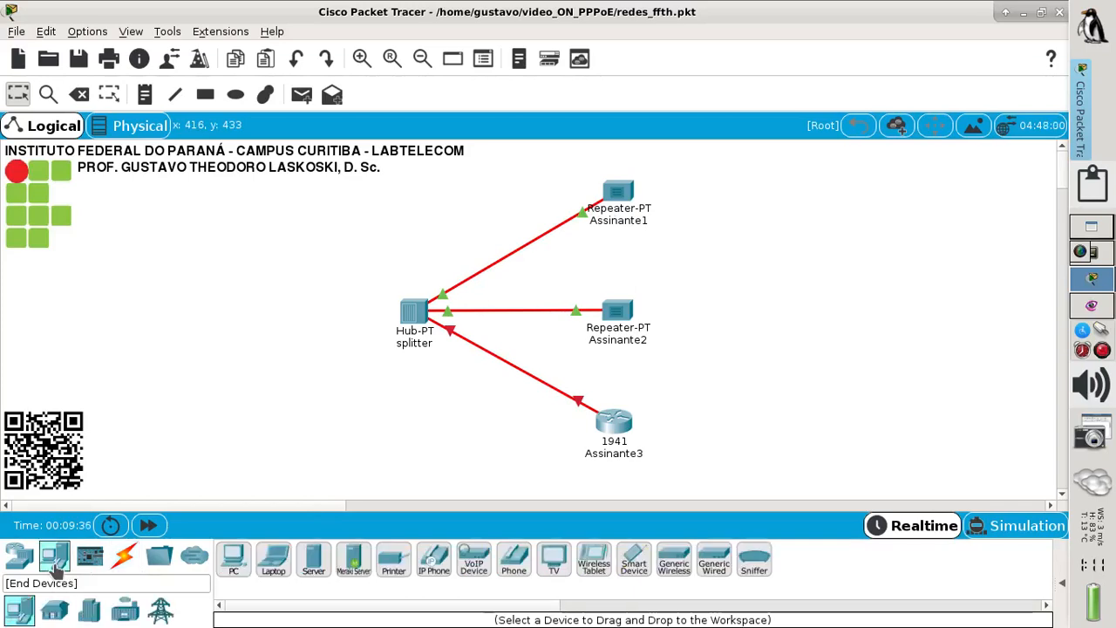
left_click_drag(247, 554, 745, 191)
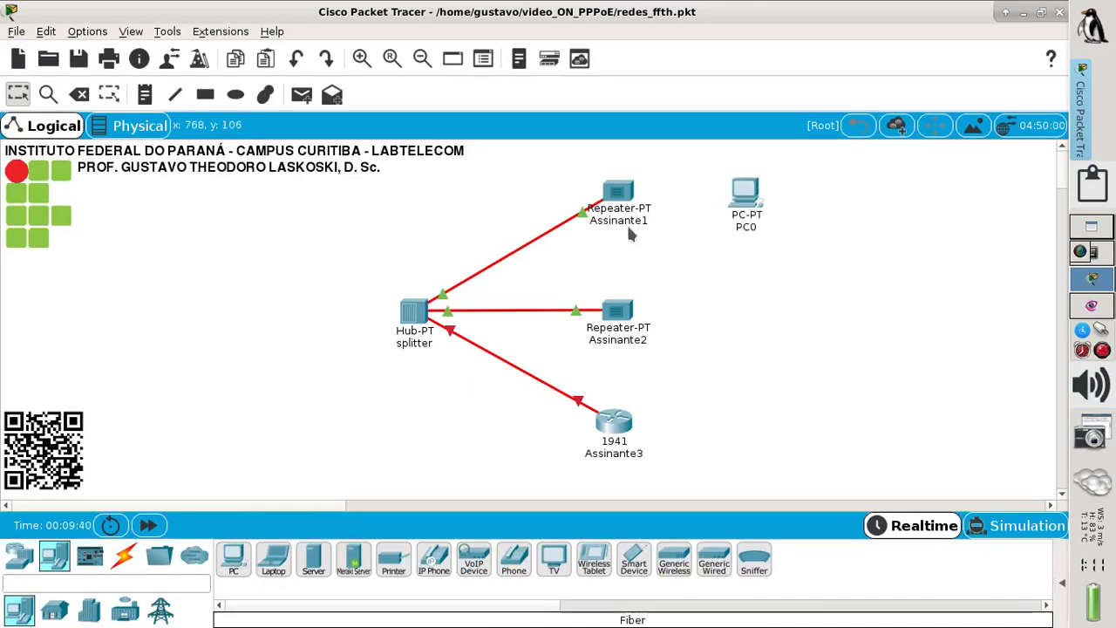
left_click(126, 558)
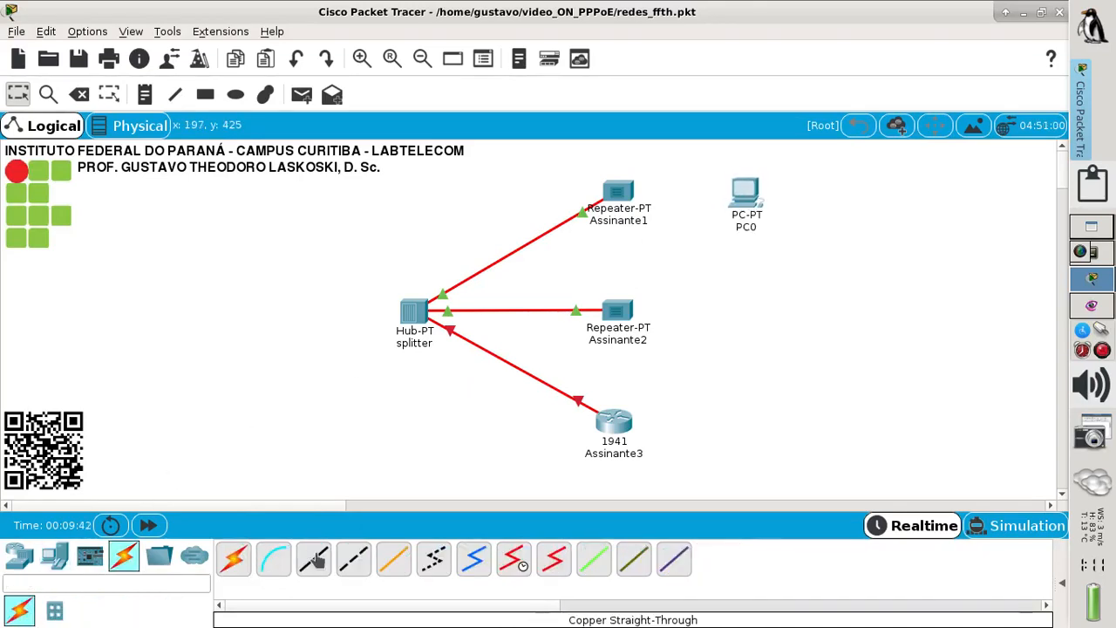
left_click(313, 558)
left_click(626, 194)
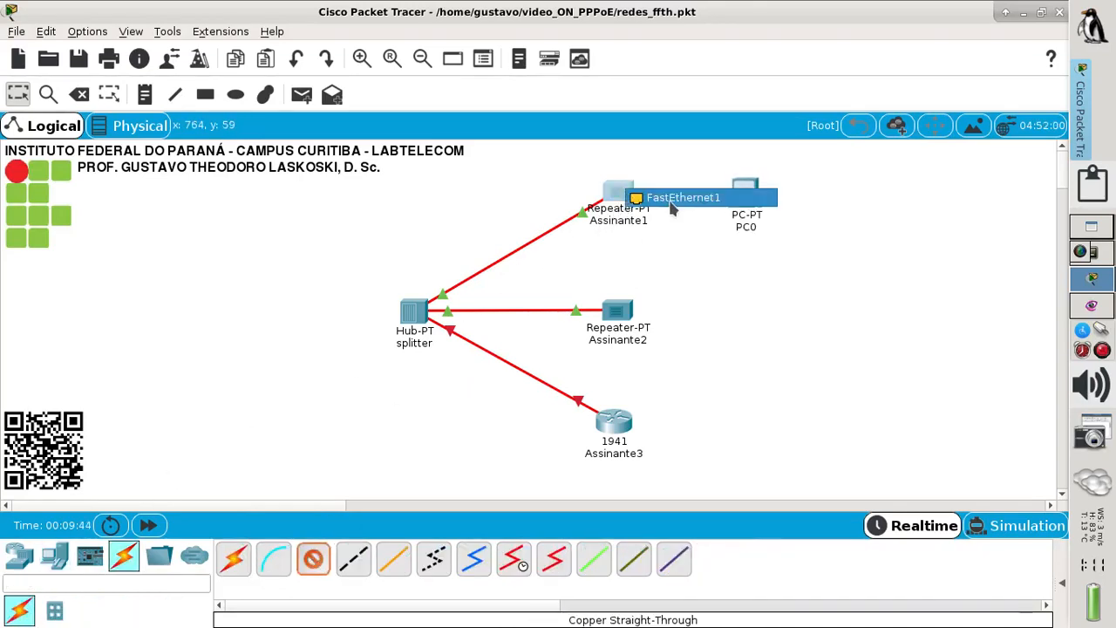
left_click(646, 193)
left_click(750, 192)
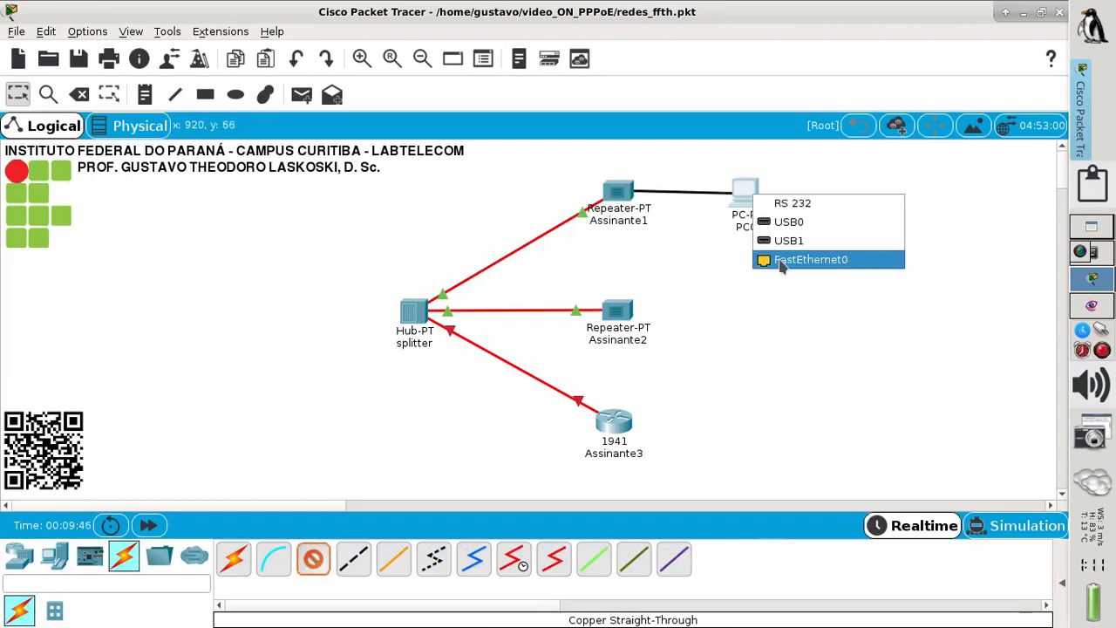
left_click(782, 260)
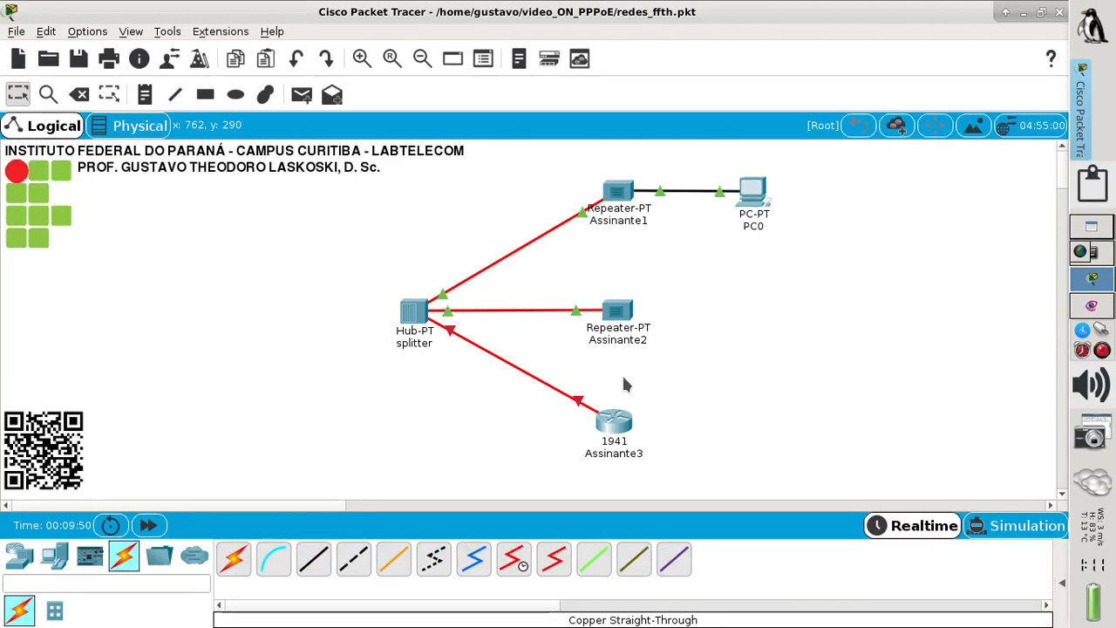
- Check the target topology in the worksheet, then return to Packet Tracer
left_click(1092, 305)
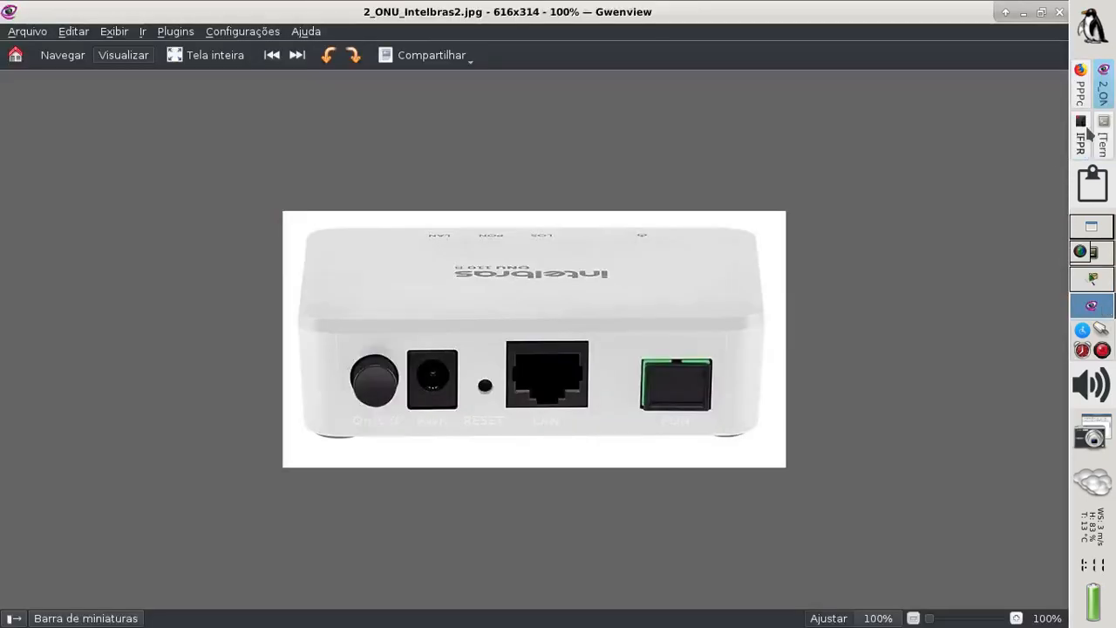
left_click(1084, 135)
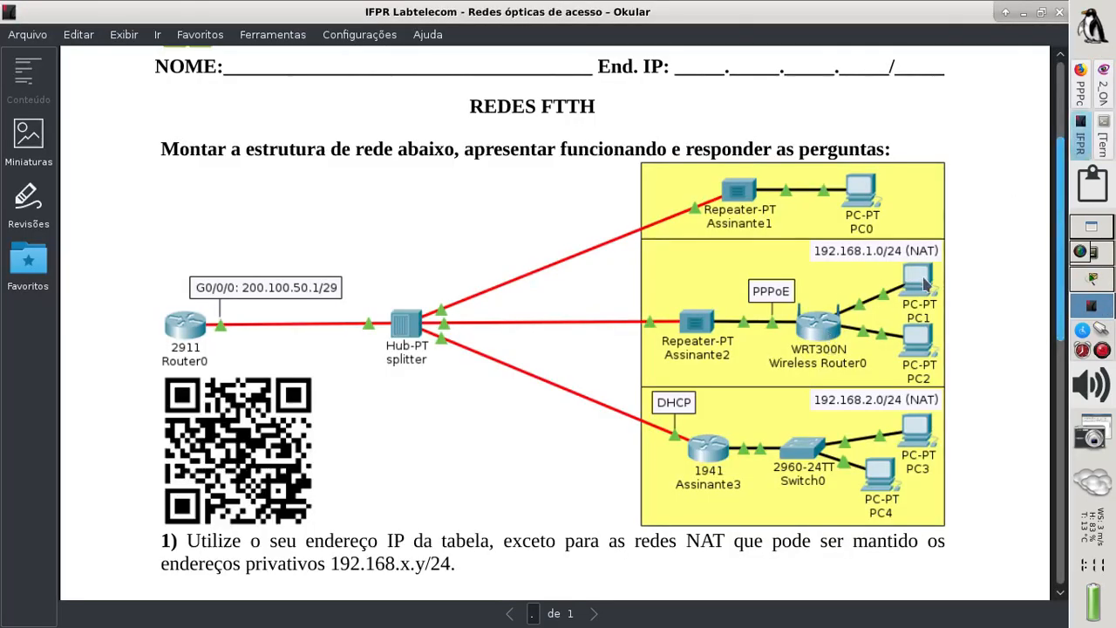
left_click(1103, 288)
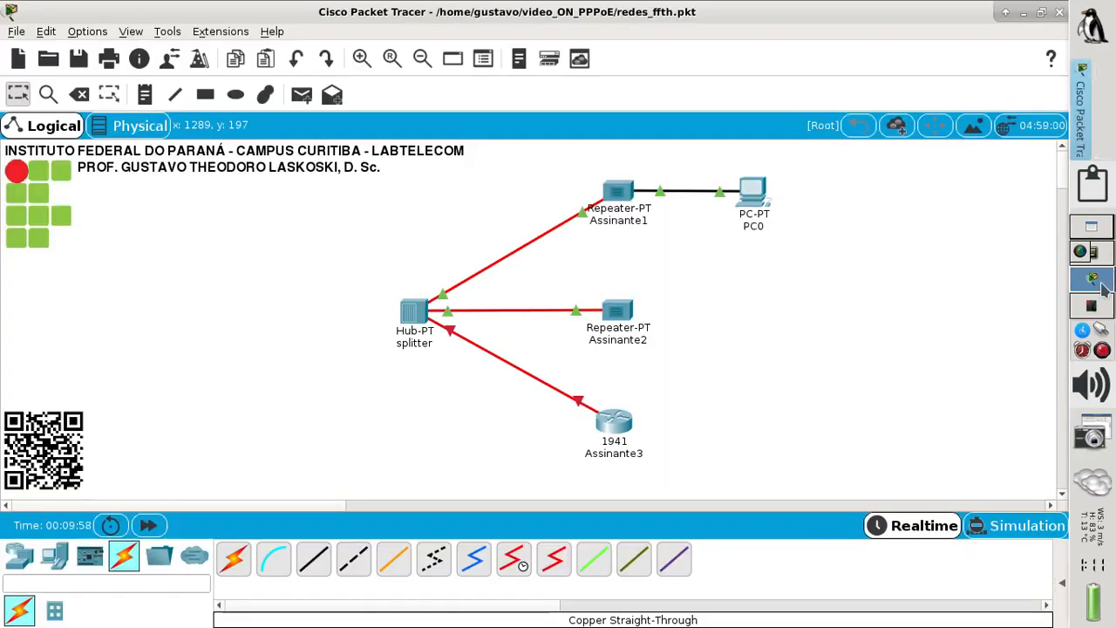
- Place a WRT300N wireless router right of Assinante2, with PC1 and PC2 beside it
left_click(26, 562)
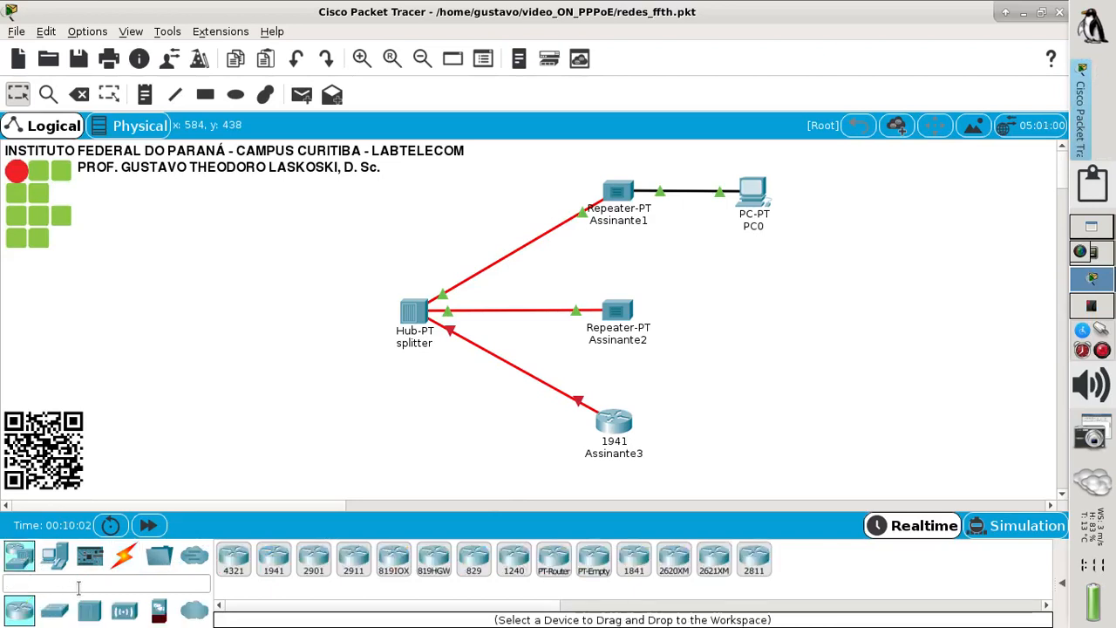
left_click(125, 611)
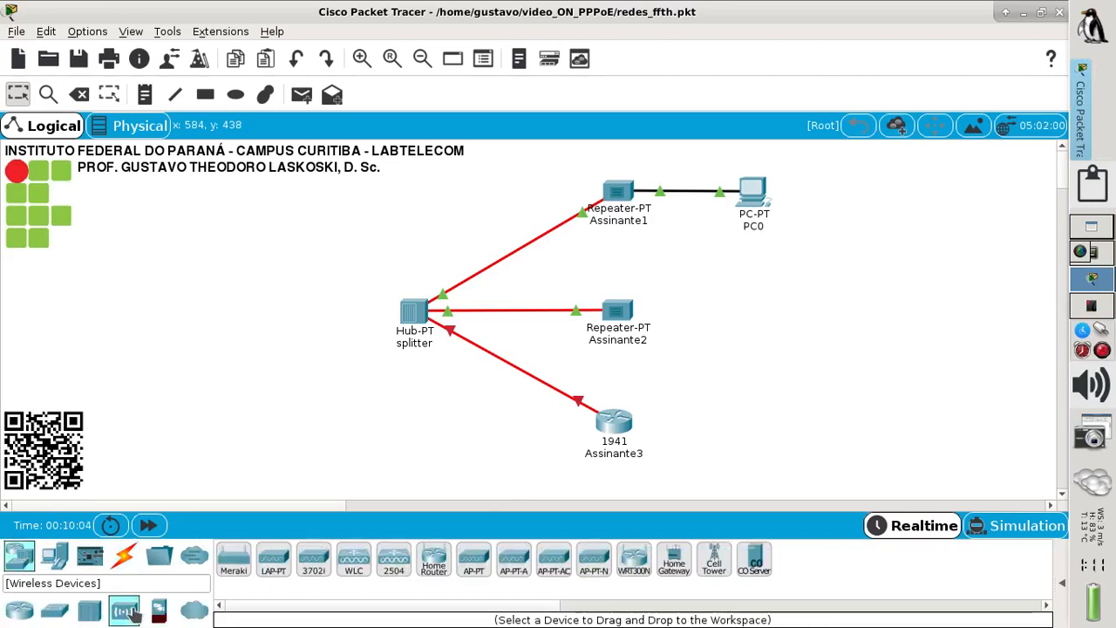
left_click_drag(634, 561, 724, 311)
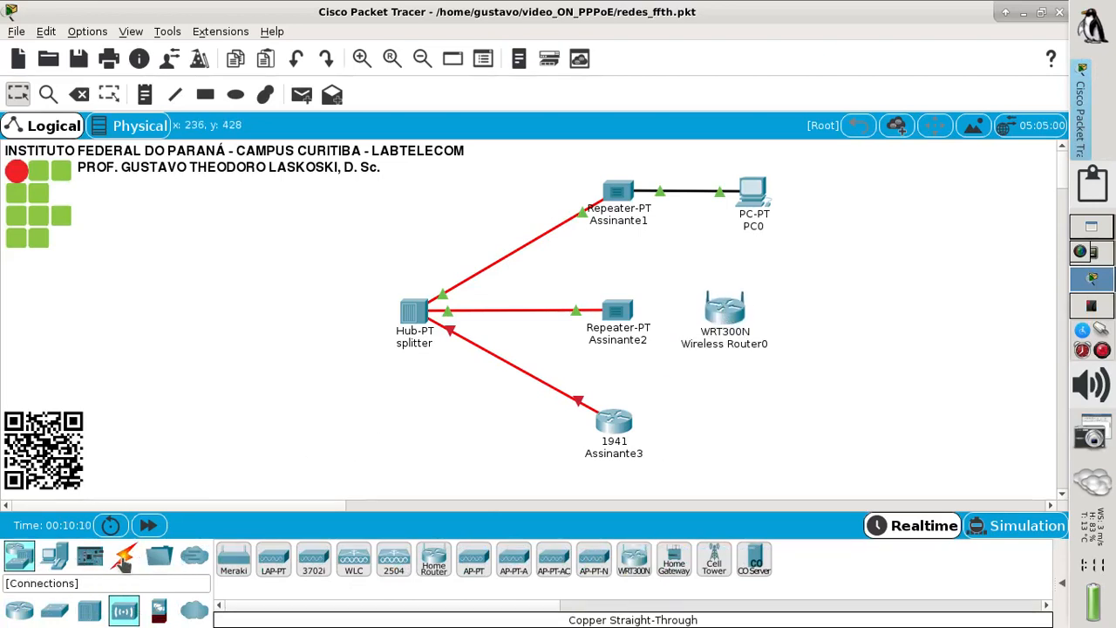
left_click(55, 558)
left_click_drag(228, 558, 830, 285)
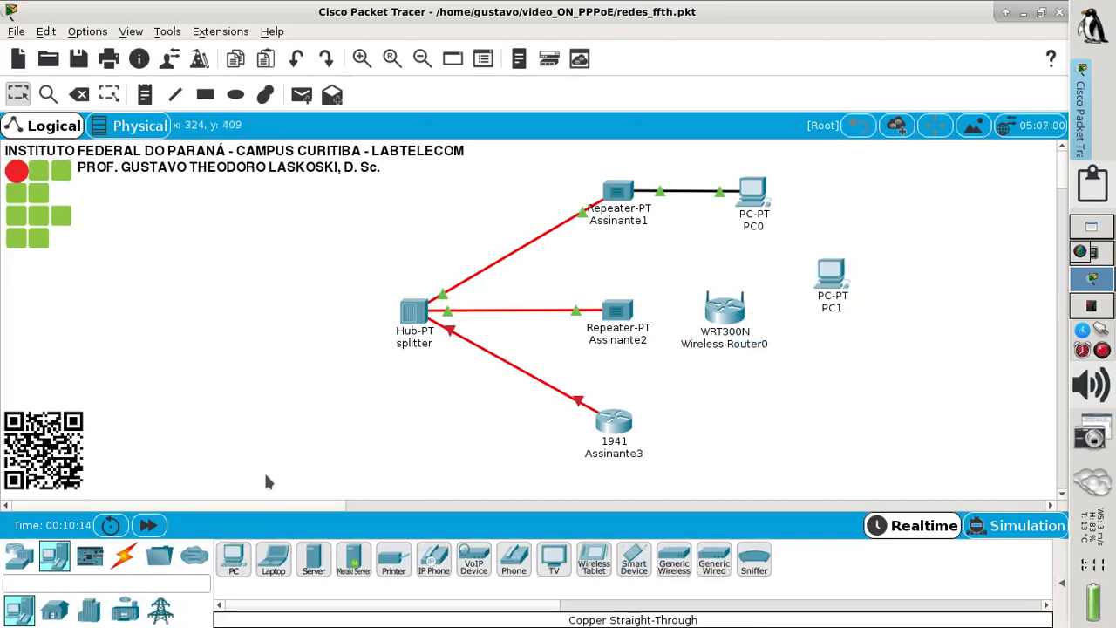
left_click_drag(235, 558, 832, 349)
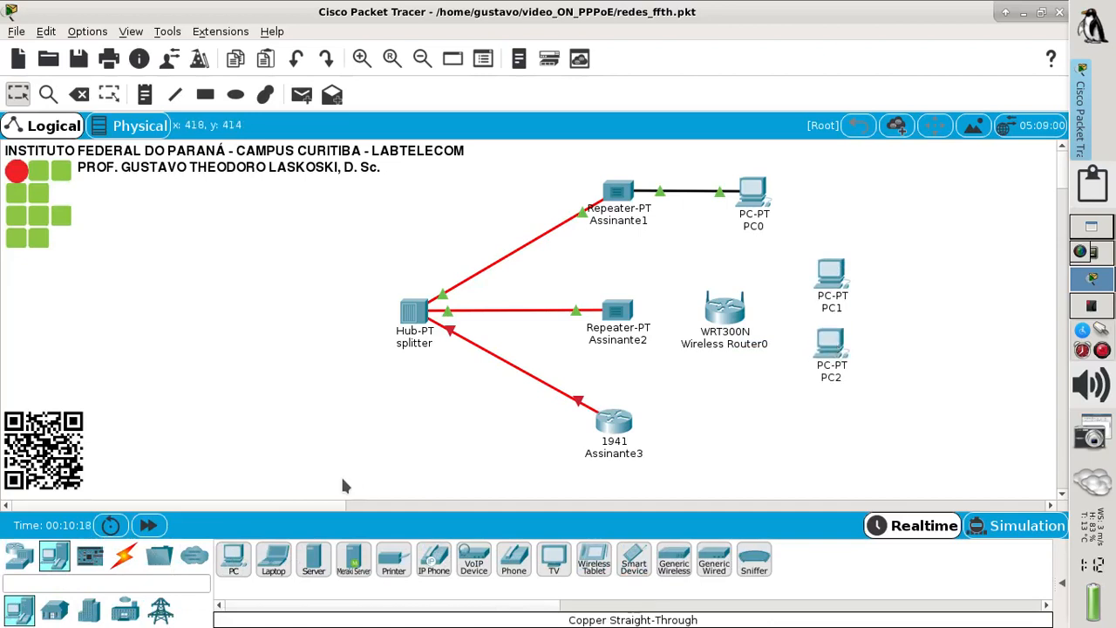
left_click(123, 555)
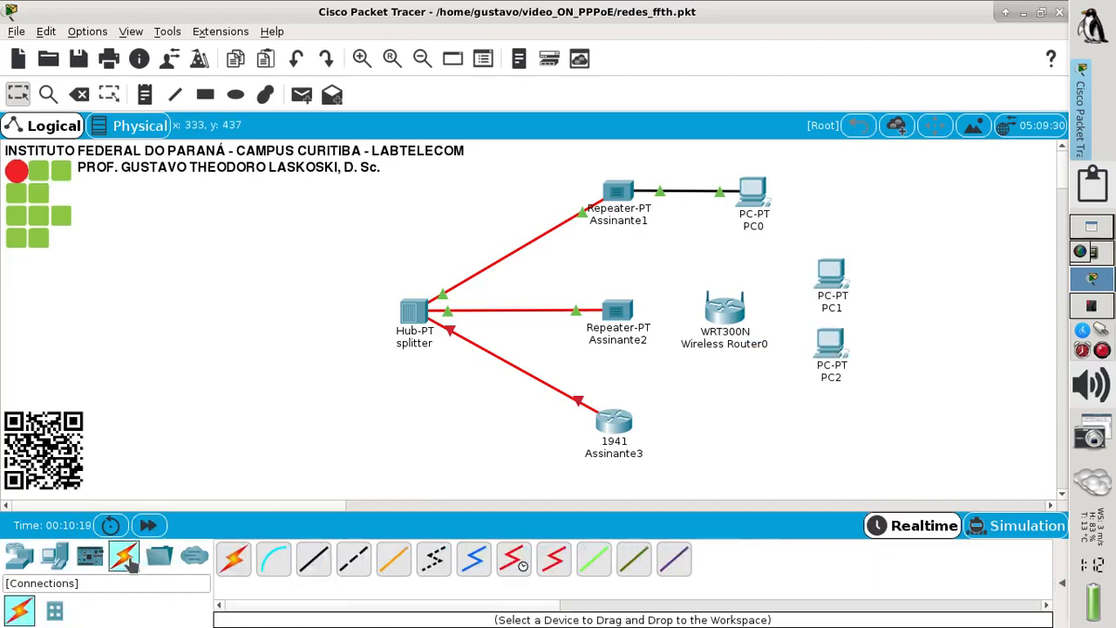
- Connect Wireless Router0's Internet port to Assinante2 FastEthernet1 with copper straight-through
left_click(313, 558)
left_click(718, 319)
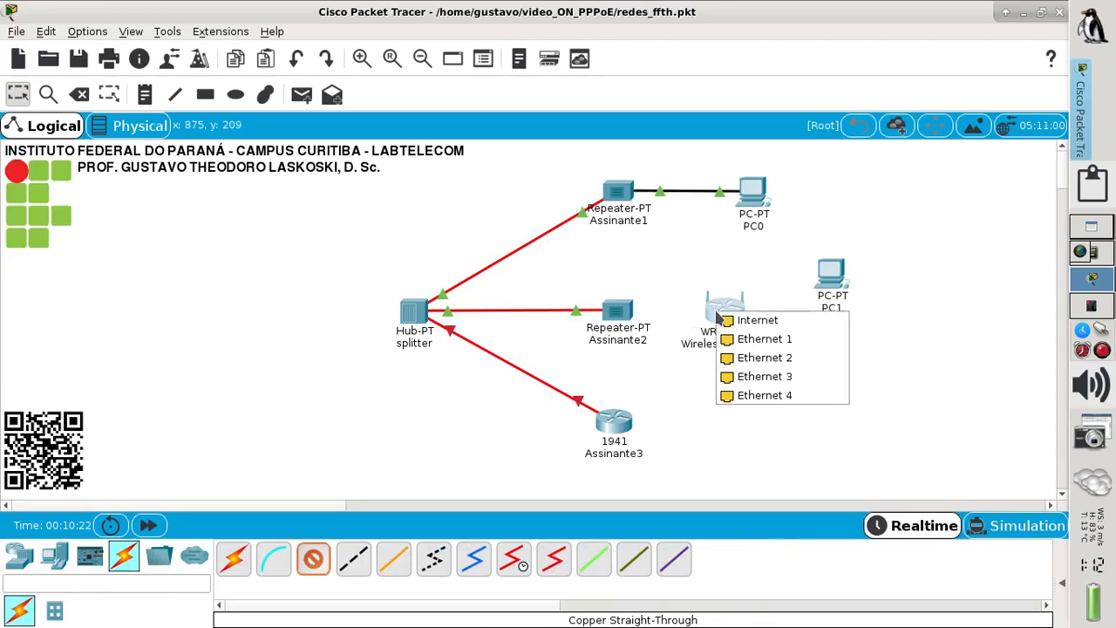
left_click(734, 320)
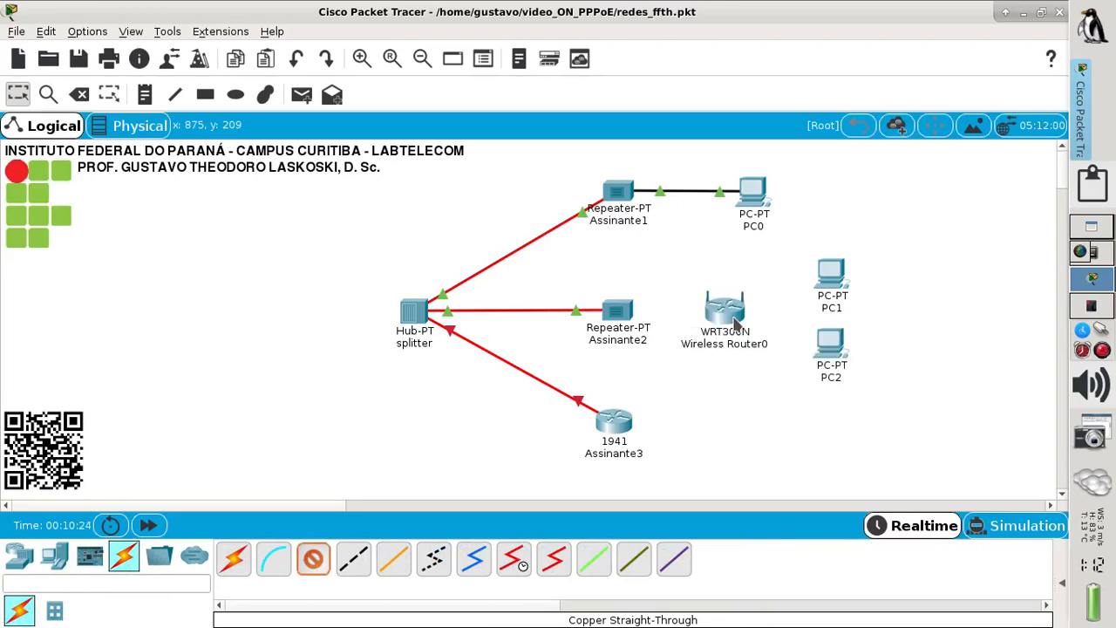
left_click(623, 316)
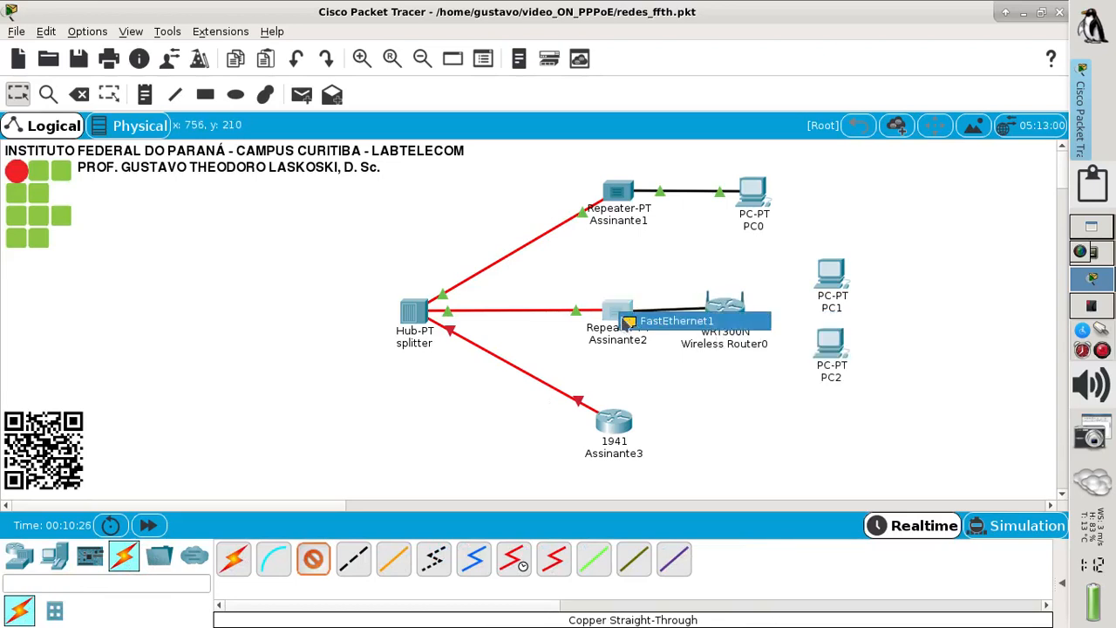
left_click(645, 324)
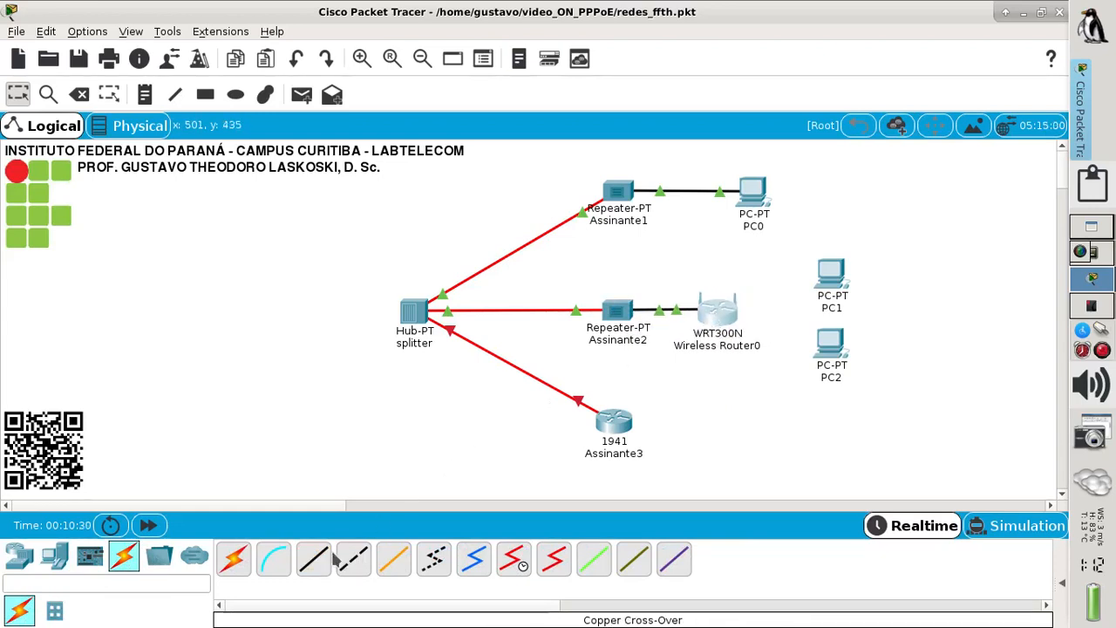
- Cable the router's Ethernet 1 and Ethernet 2 to PC1 and PC2 FastEthernet0, then check the reference
left_click(709, 312)
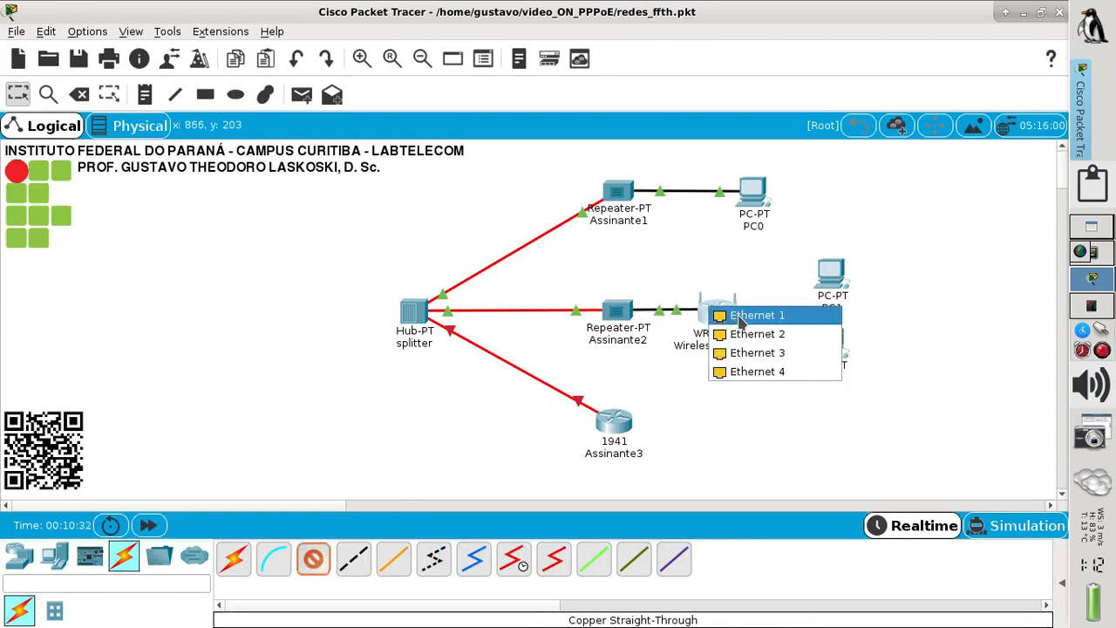
left_click(728, 315)
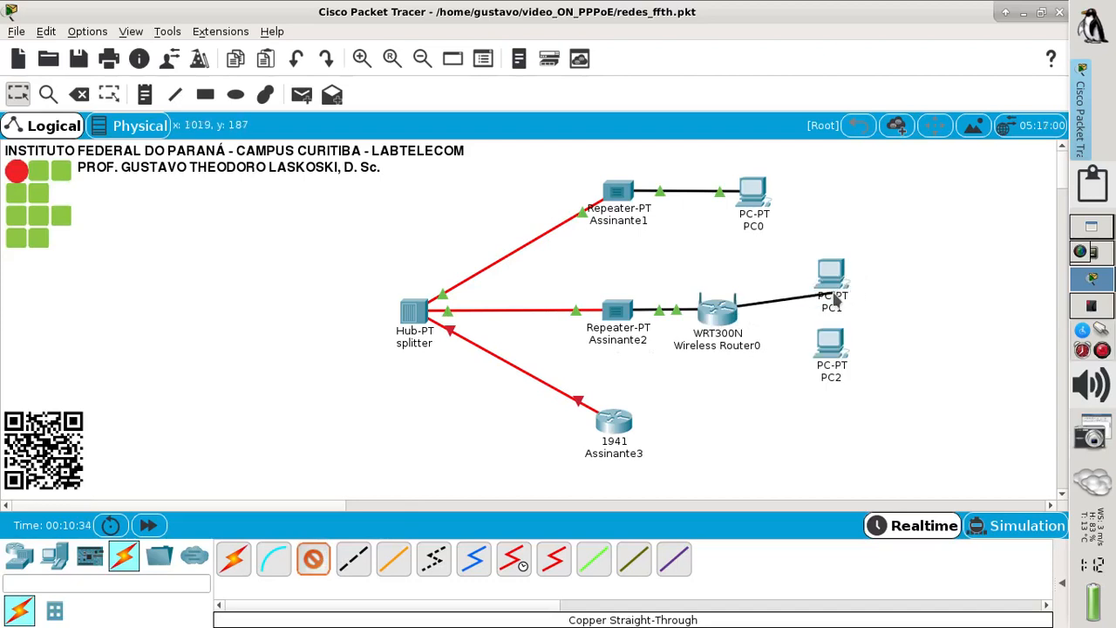
left_click(833, 294)
left_click(872, 352)
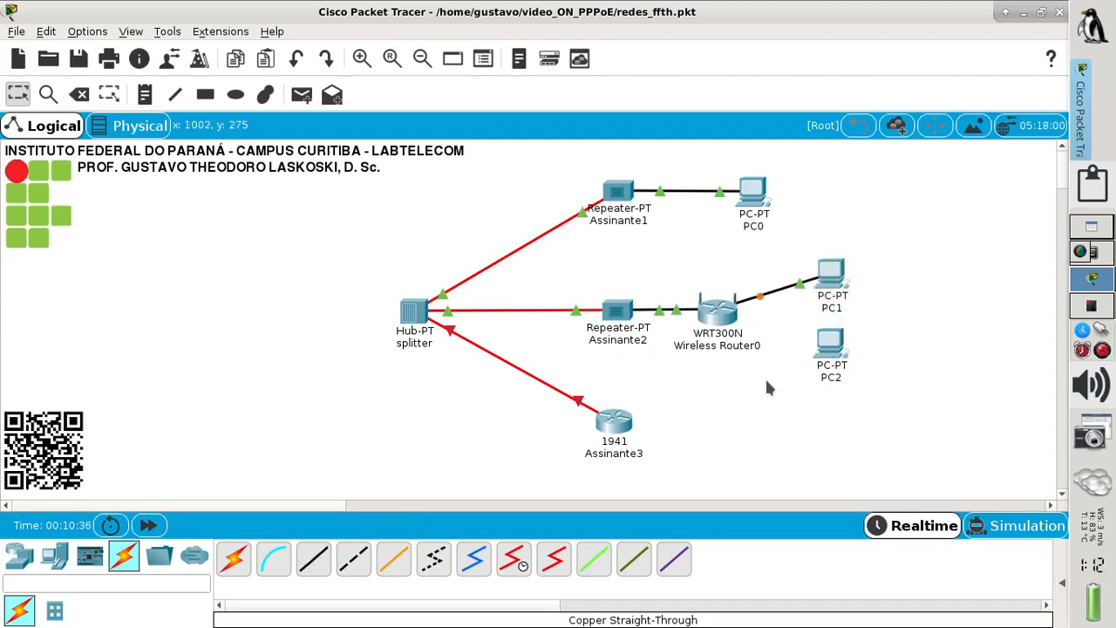
left_click(307, 559)
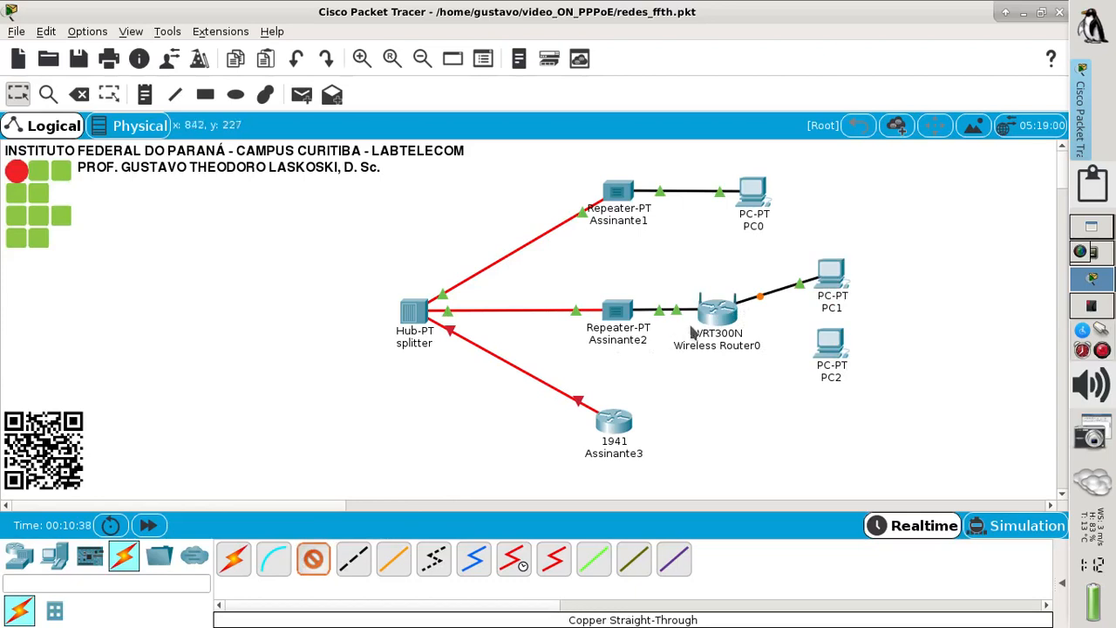
left_click(726, 319)
left_click(751, 321)
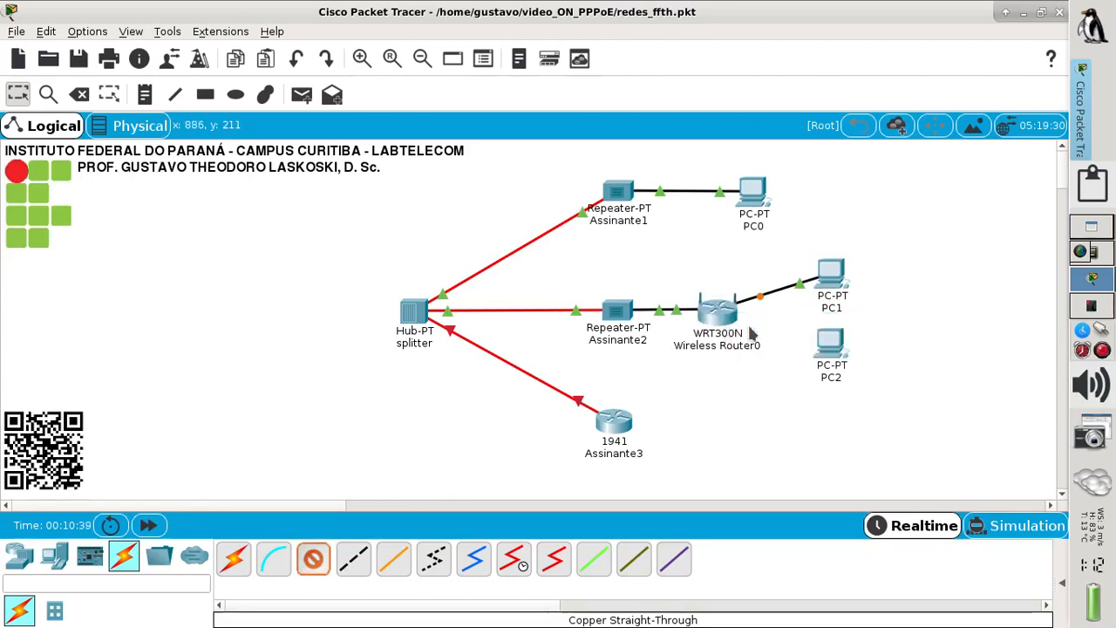
left_click(828, 351)
left_click(869, 412)
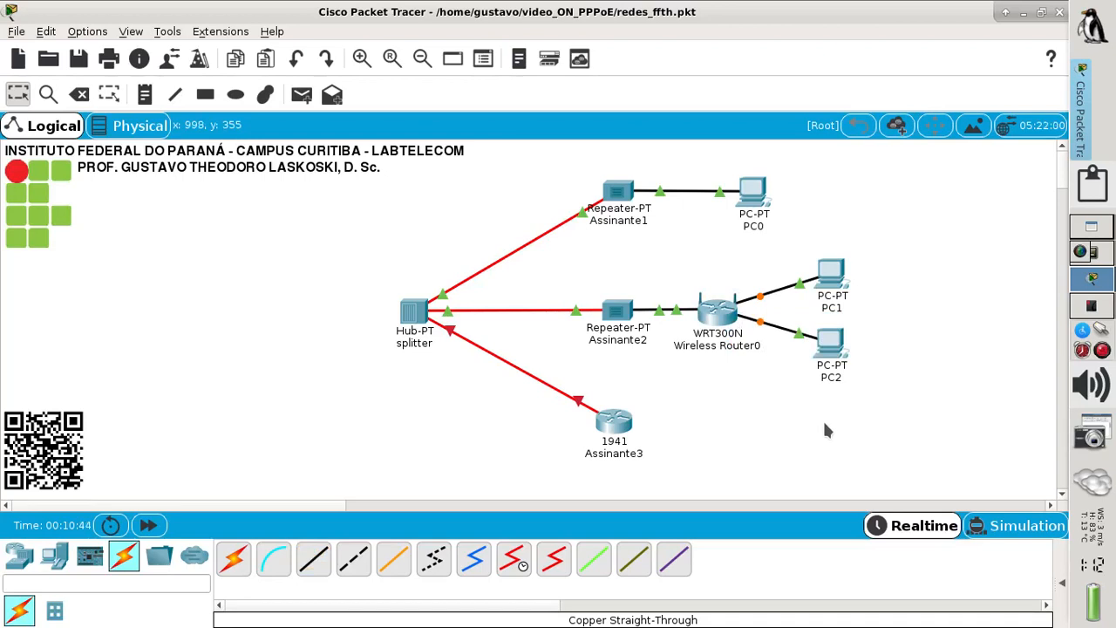
left_click(1098, 309)
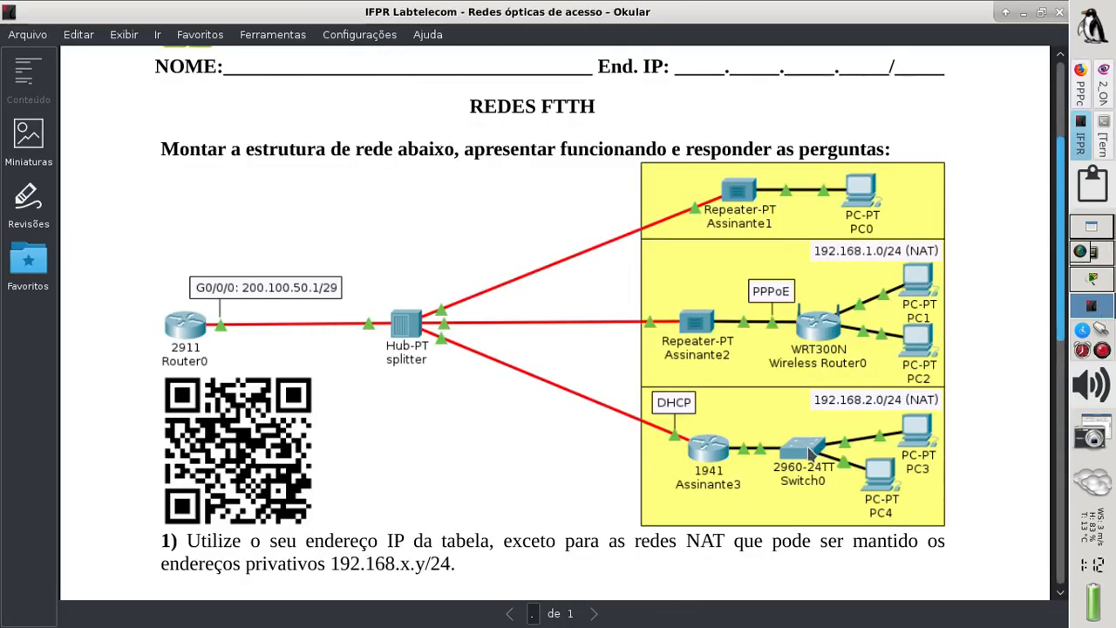
left_click(1093, 280)
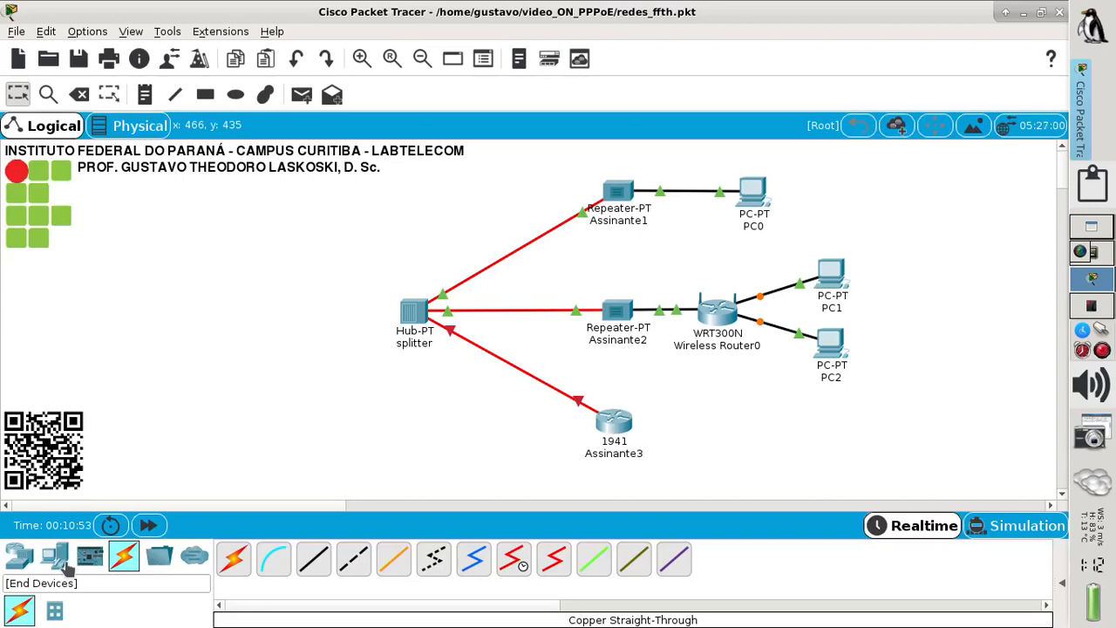
- Place a 2960 switch right of Assinante3, with PC3 beside it and PC4 below
left_click(20, 558)
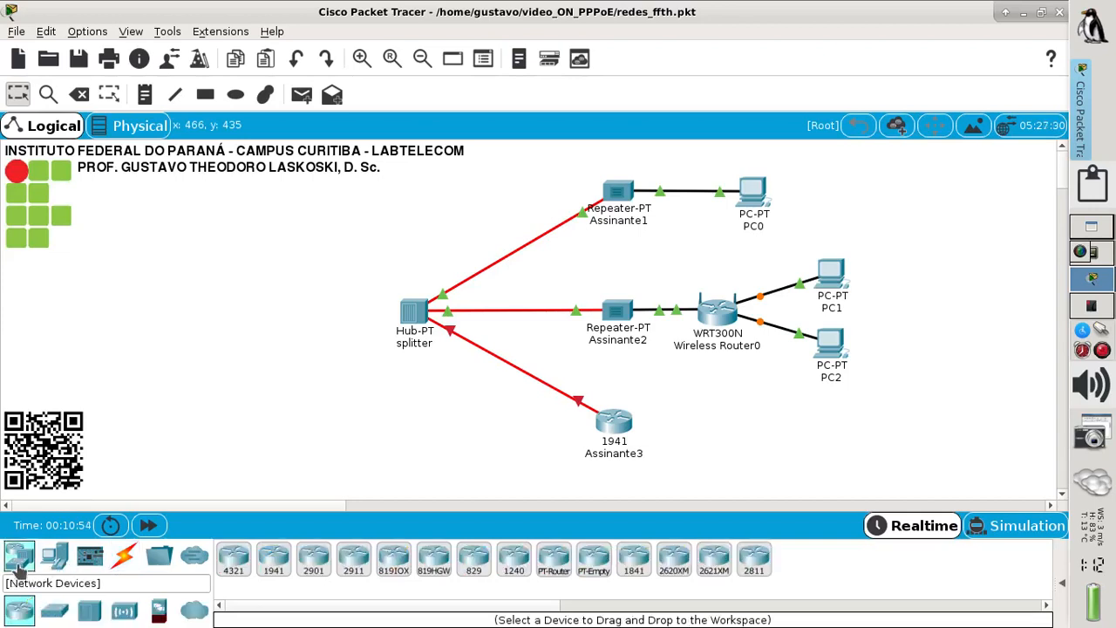
left_click(48, 612)
left_click_drag(233, 562, 720, 423)
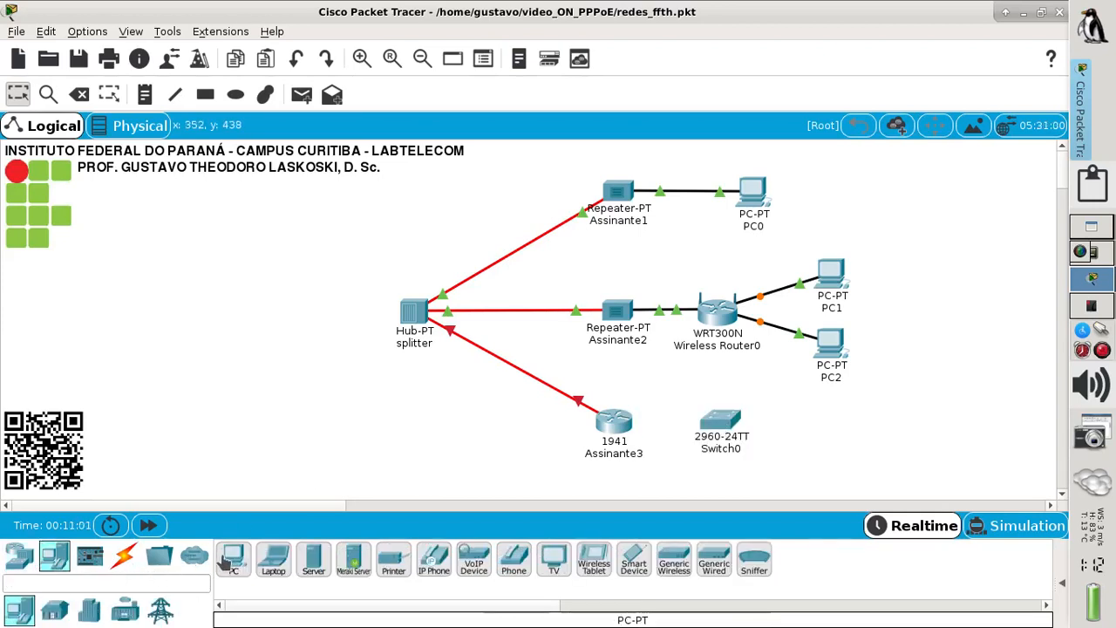
left_click_drag(232, 561, 828, 410)
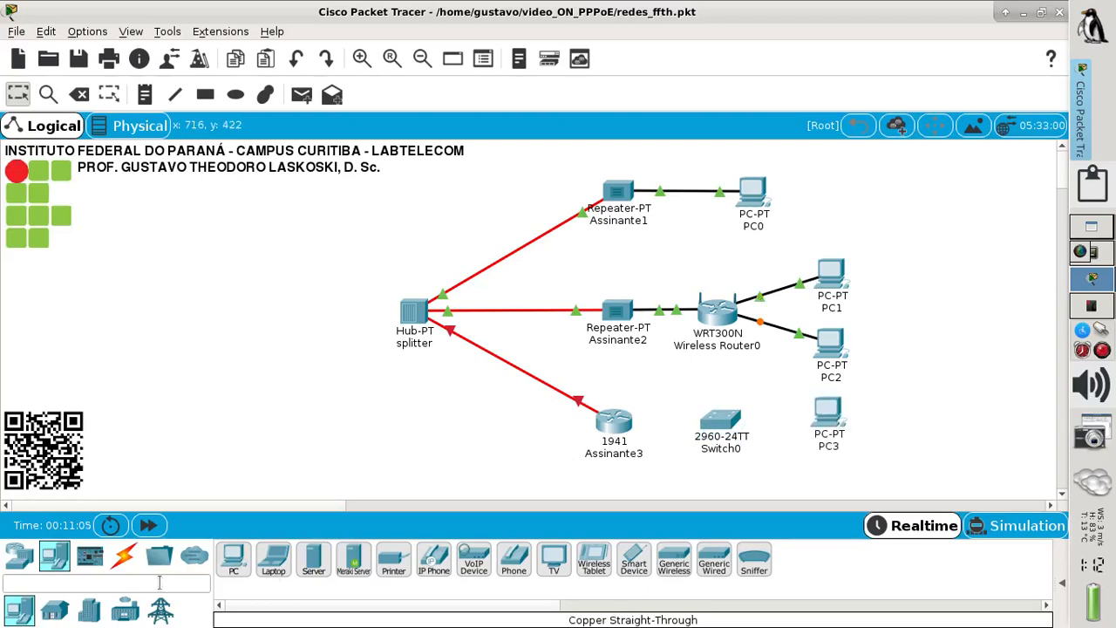
left_click(231, 560)
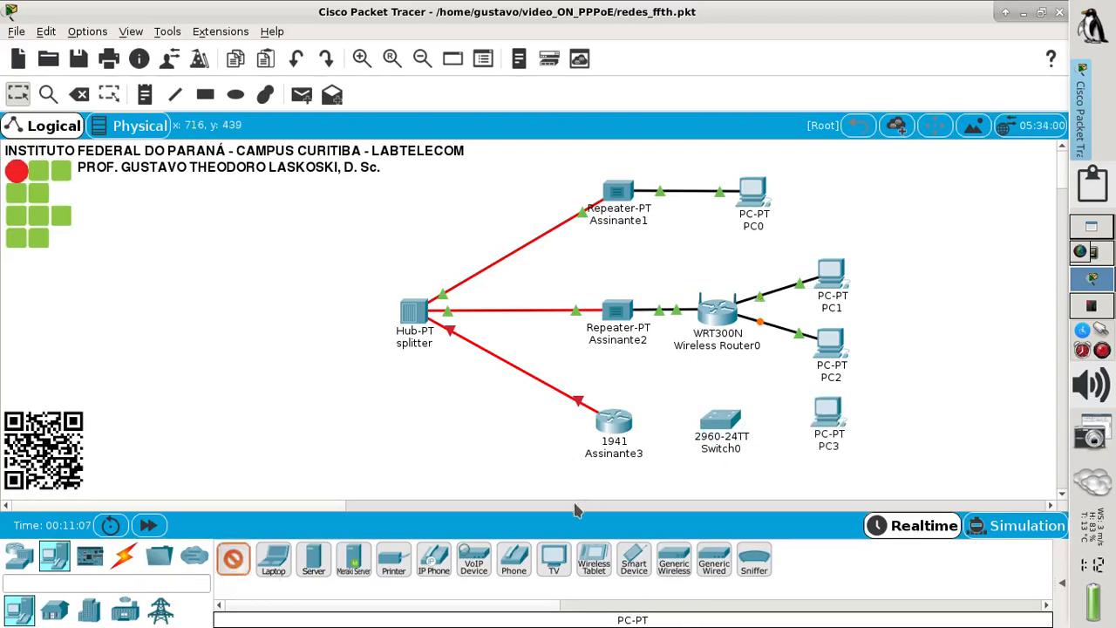
left_click(798, 468)
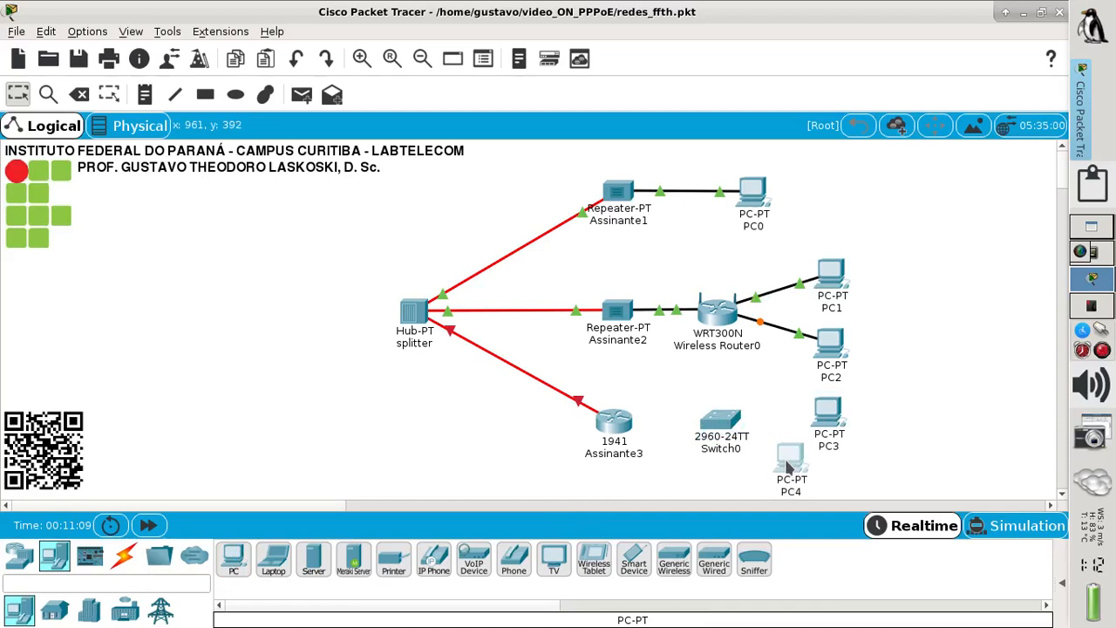
- Cable Assinante3's GigabitEthernet0/0 to Switch0's GigabitEthernet0/1 with copper straight-through
left_click(124, 555)
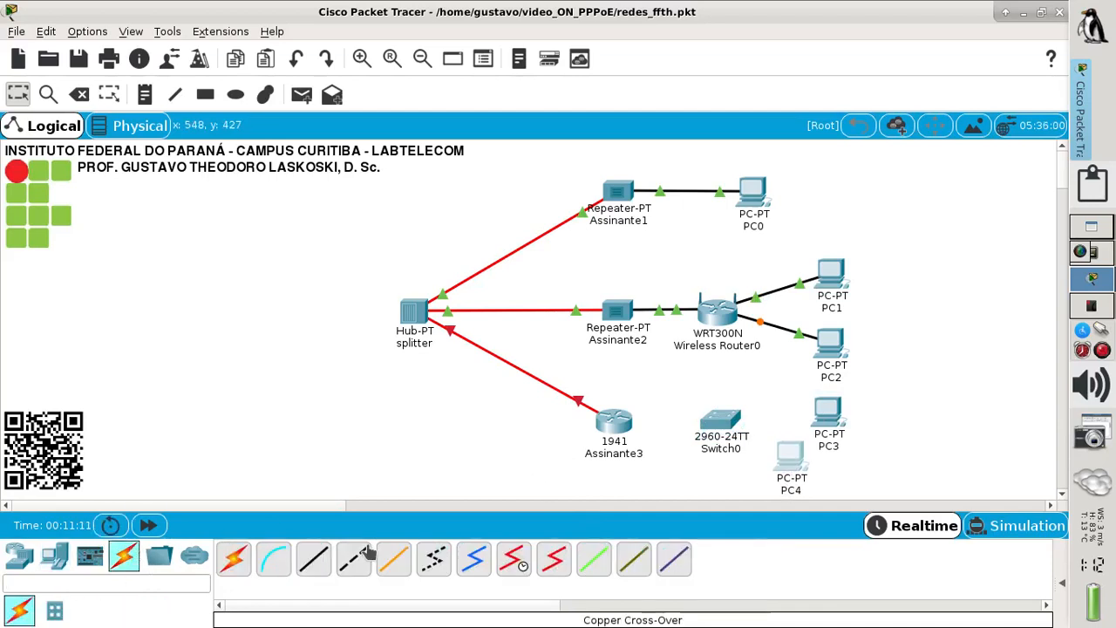
left_click(624, 422)
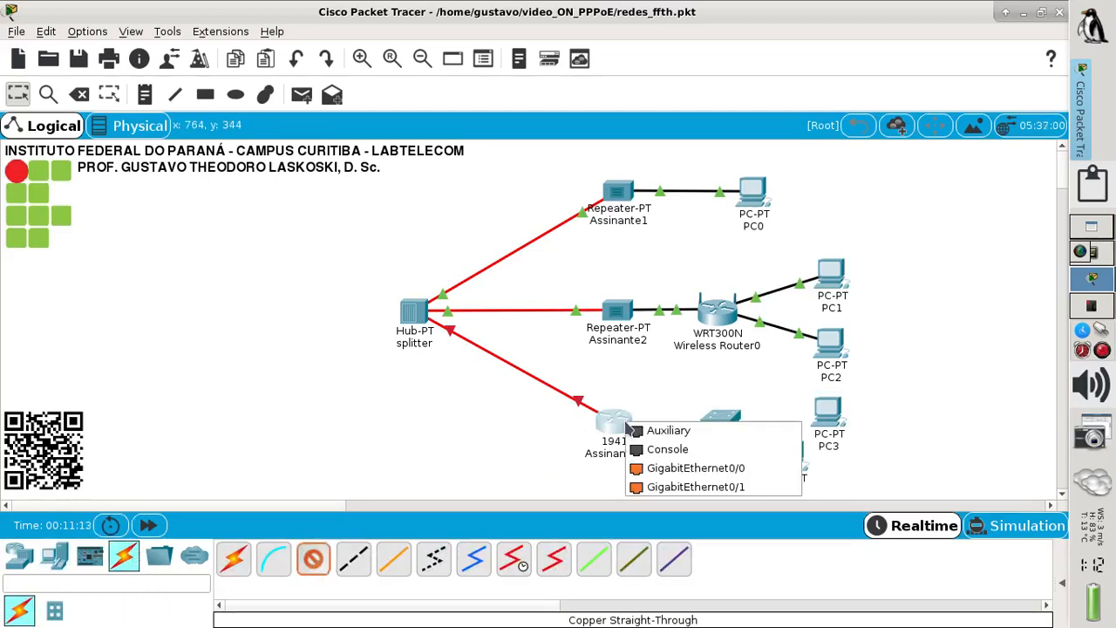
left_click(672, 471)
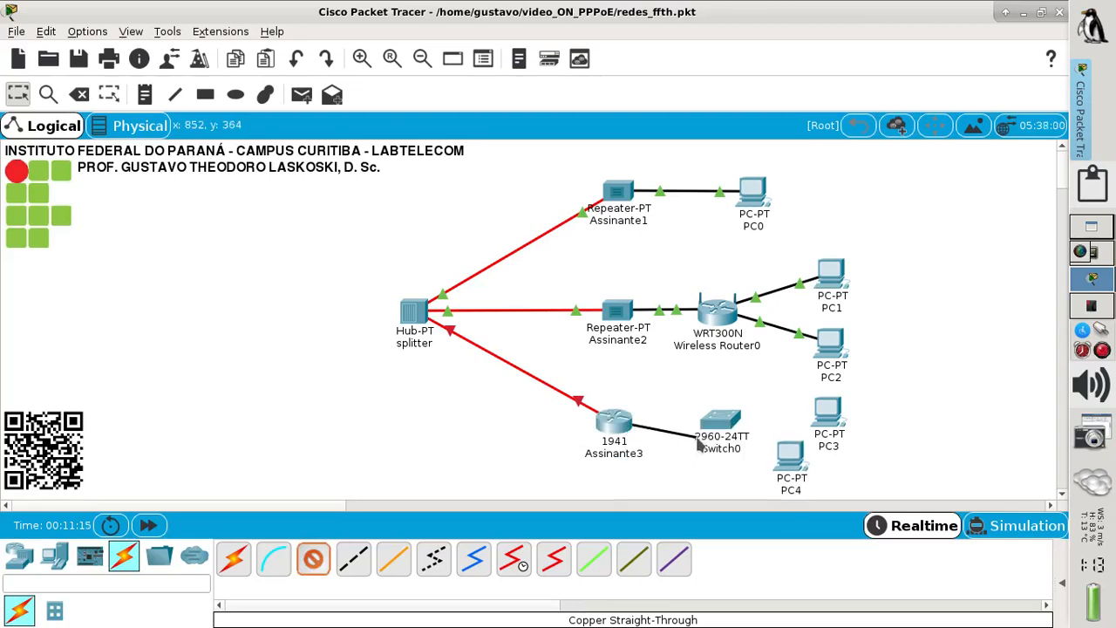
left_click(720, 423)
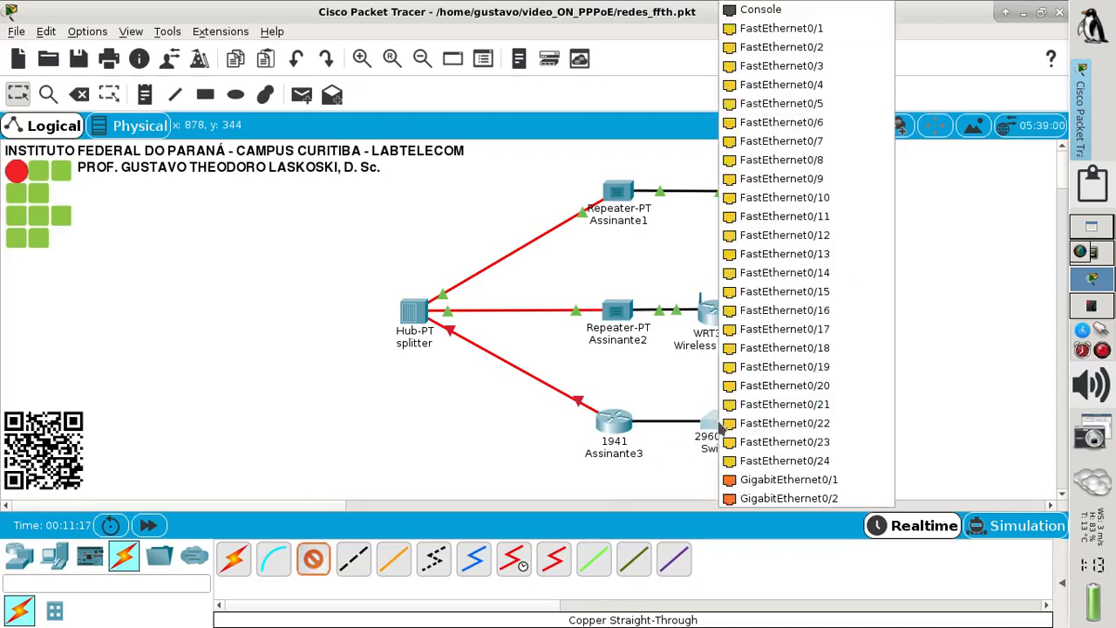
left_click(750, 482)
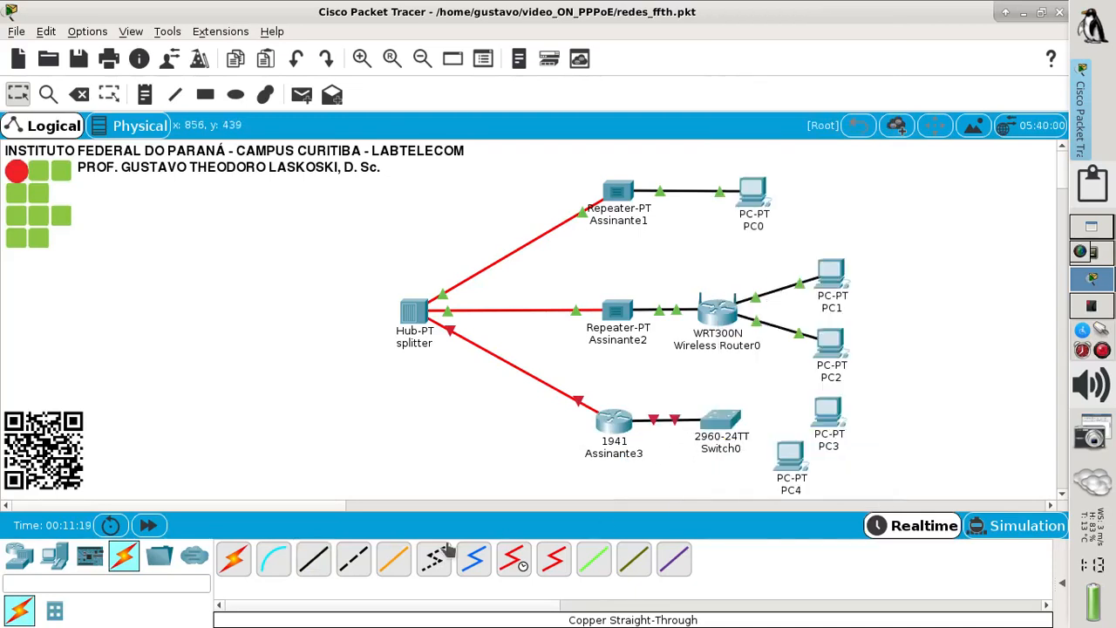
- Connect Switch0 Fa0/1 to PC3 and Fa0/2 to PC4 FastEthernet0, then nudge PC4 up
left_click(722, 427)
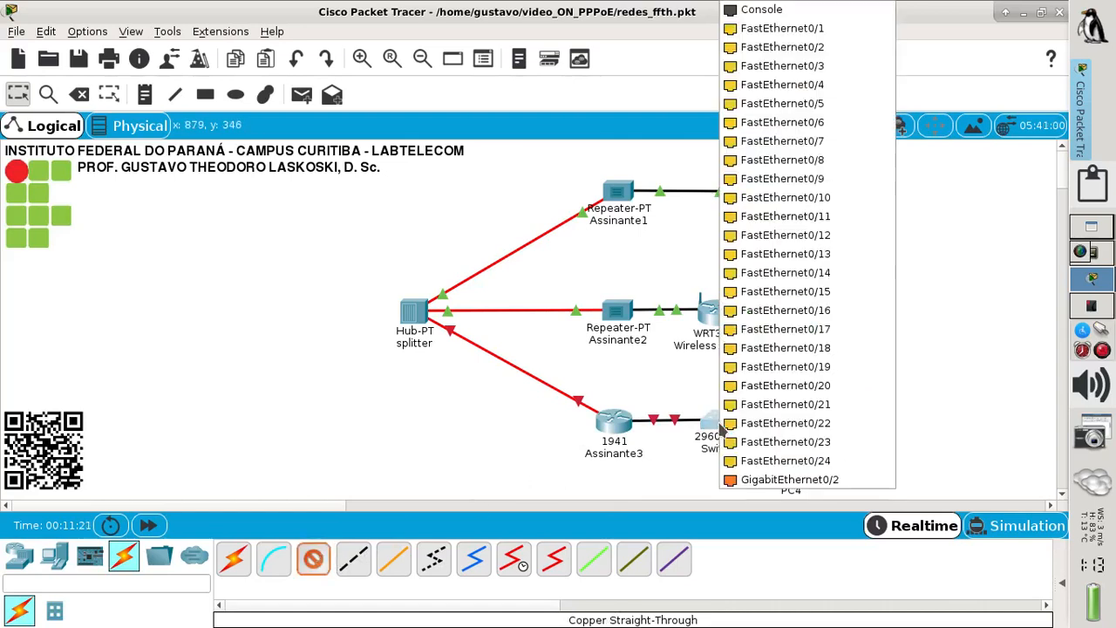
left_click(807, 29)
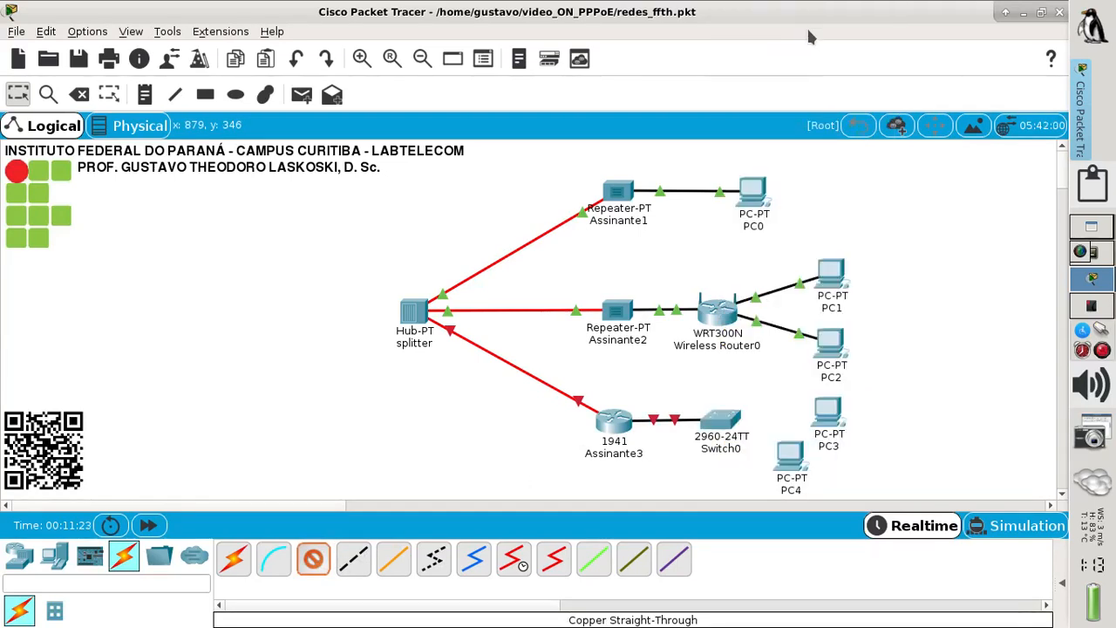
left_click(825, 415)
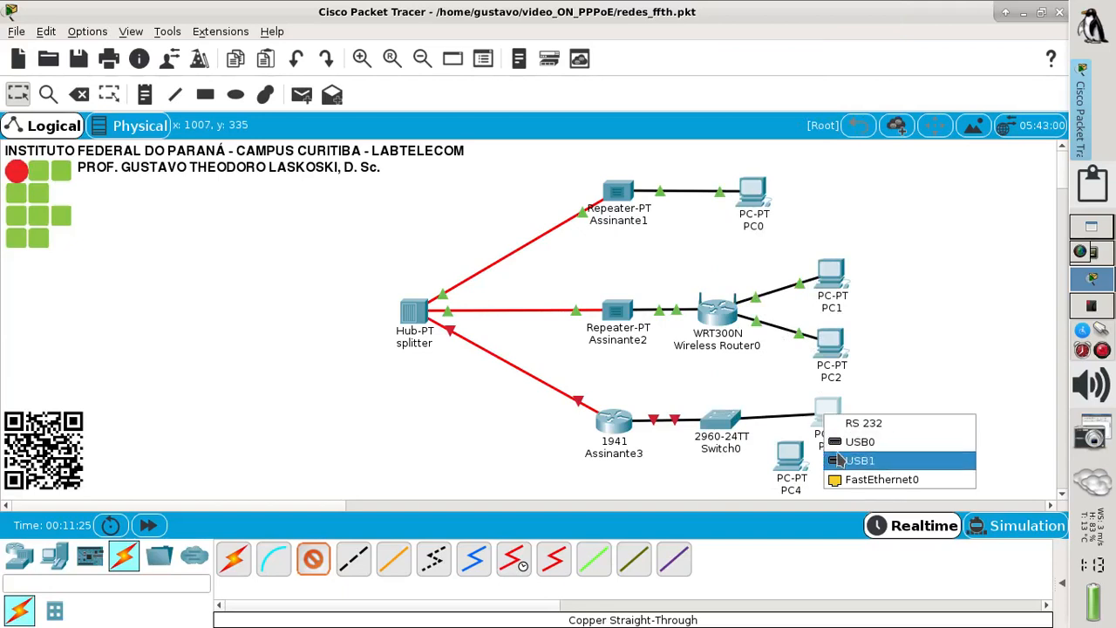
left_click(848, 477)
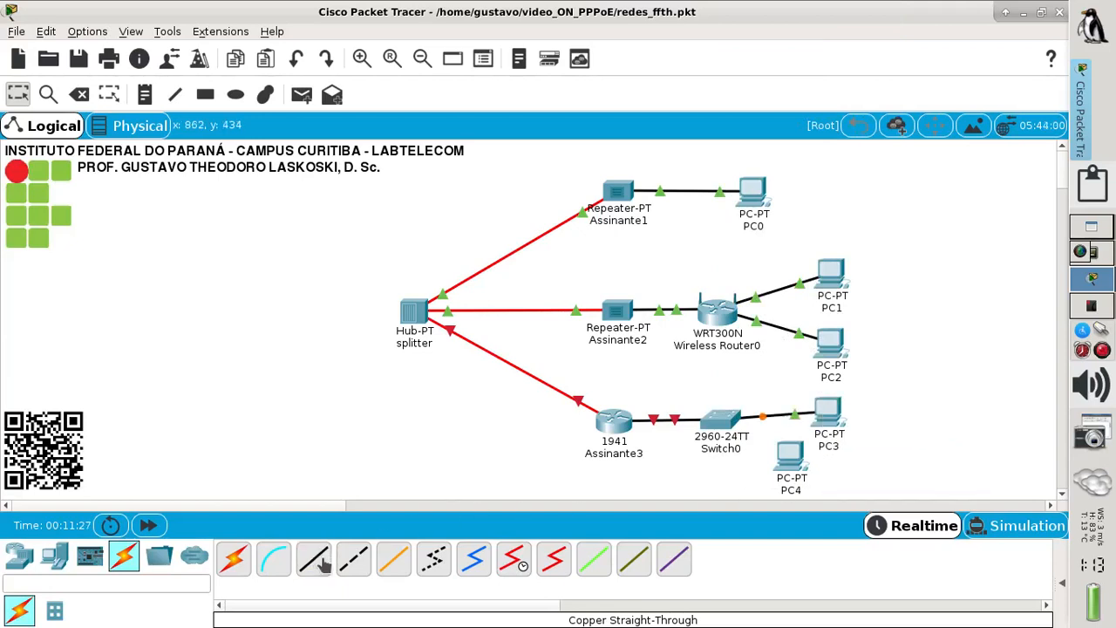
left_click(722, 426)
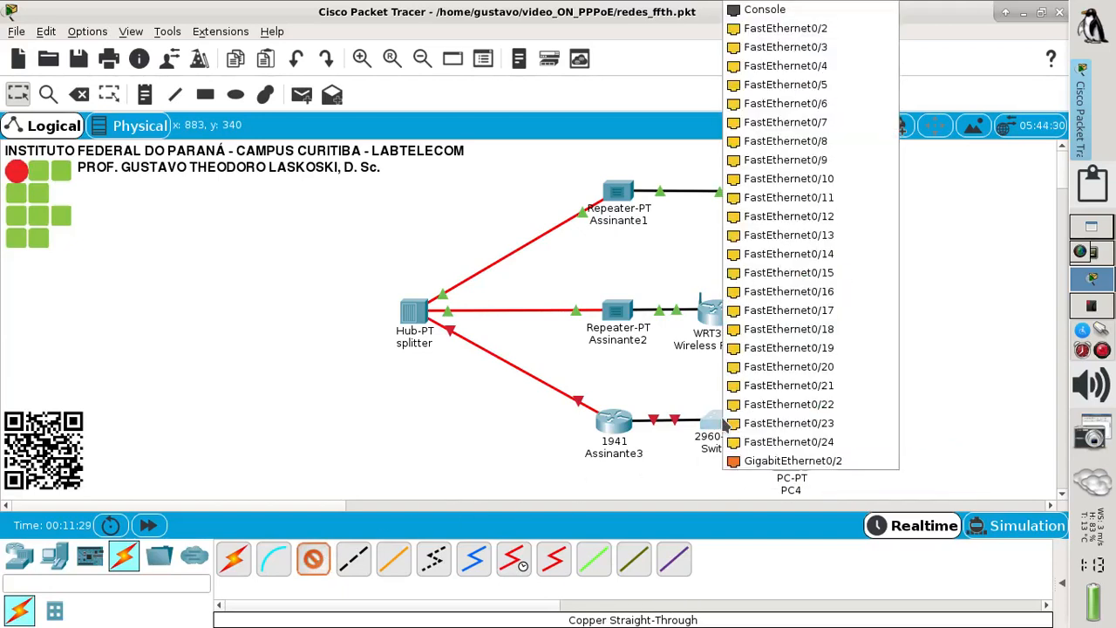
left_click(795, 33)
left_click(790, 455)
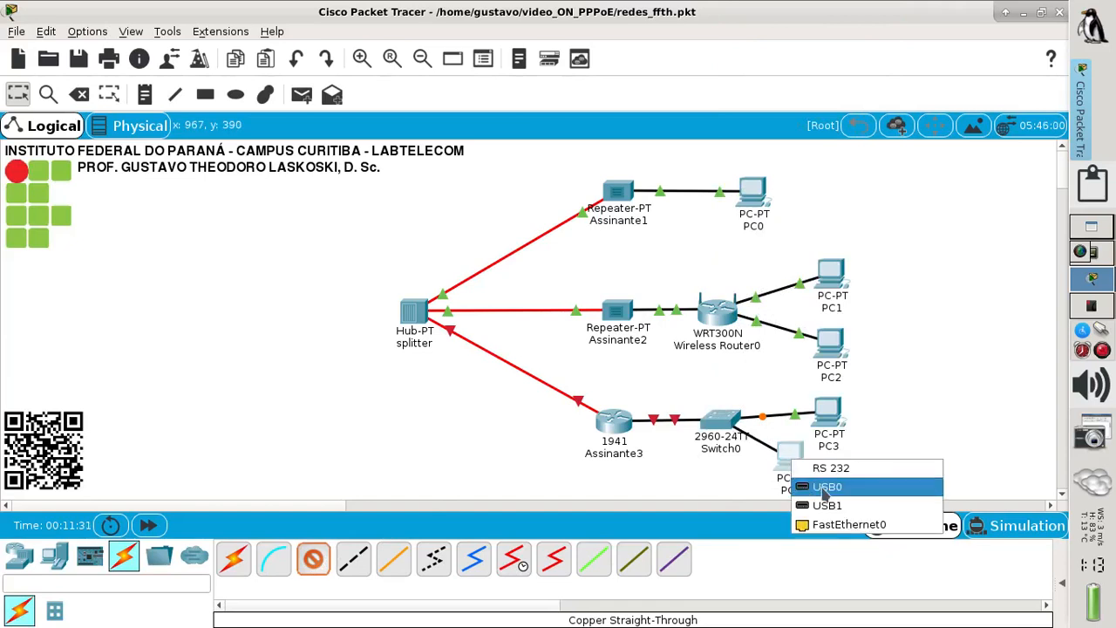
left_click(846, 526)
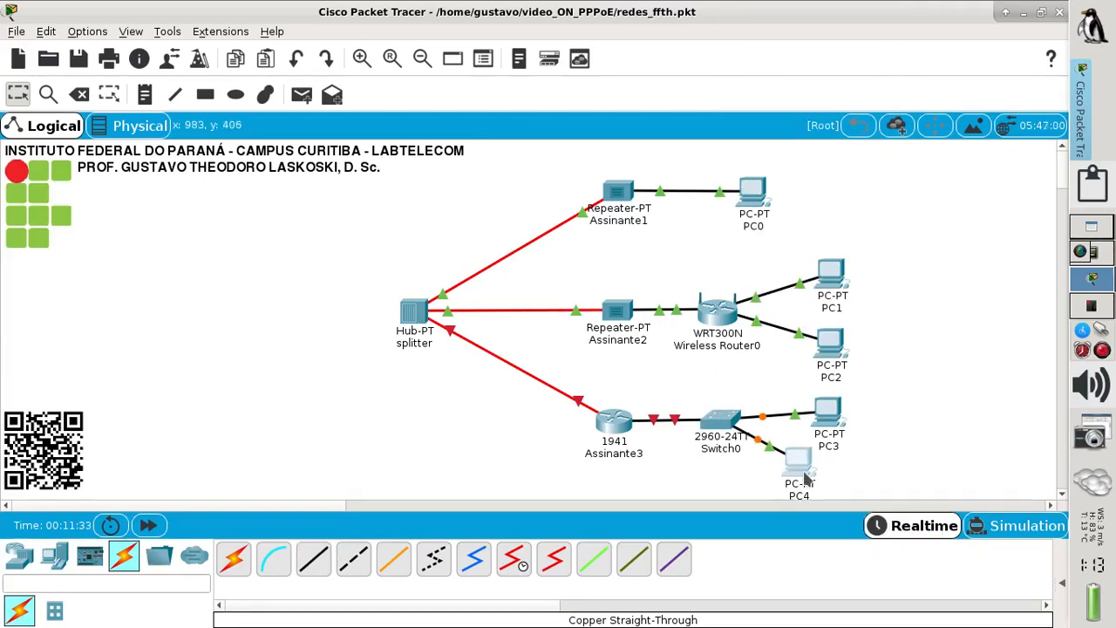
left_click_drag(808, 478, 806, 476)
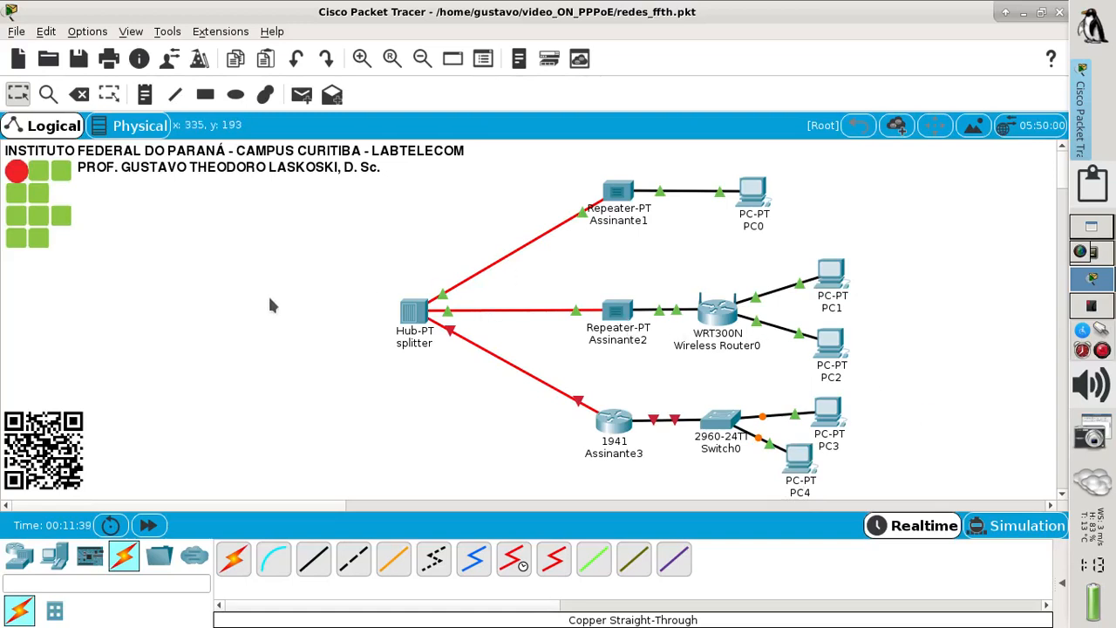
- Set the rectangle tool to a solid light-yellow fill
left_click(204, 94)
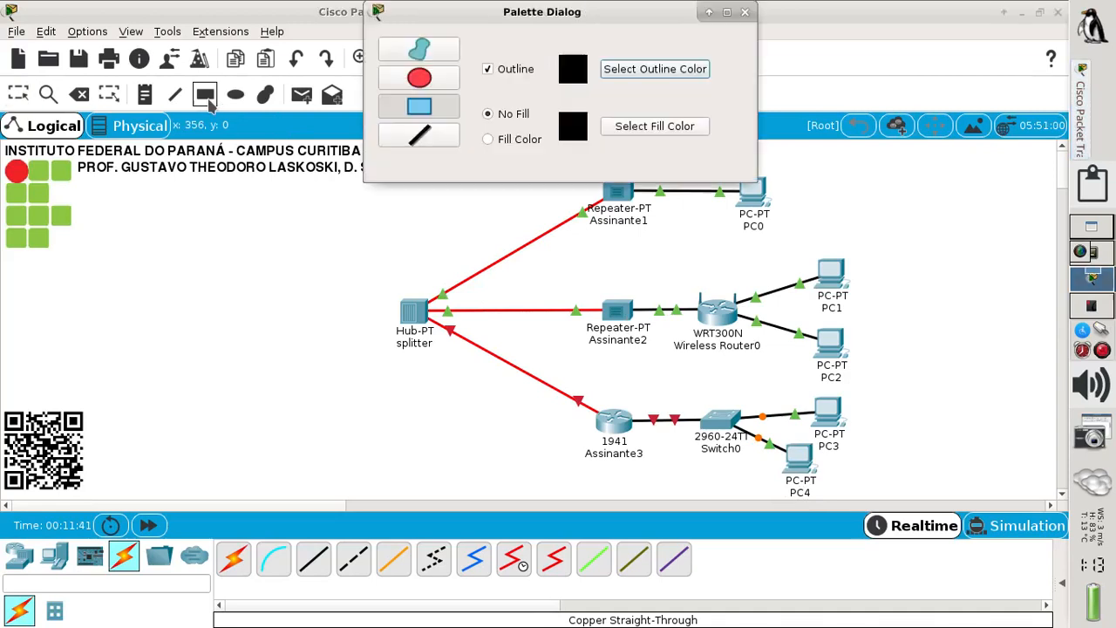
left_click(520, 139)
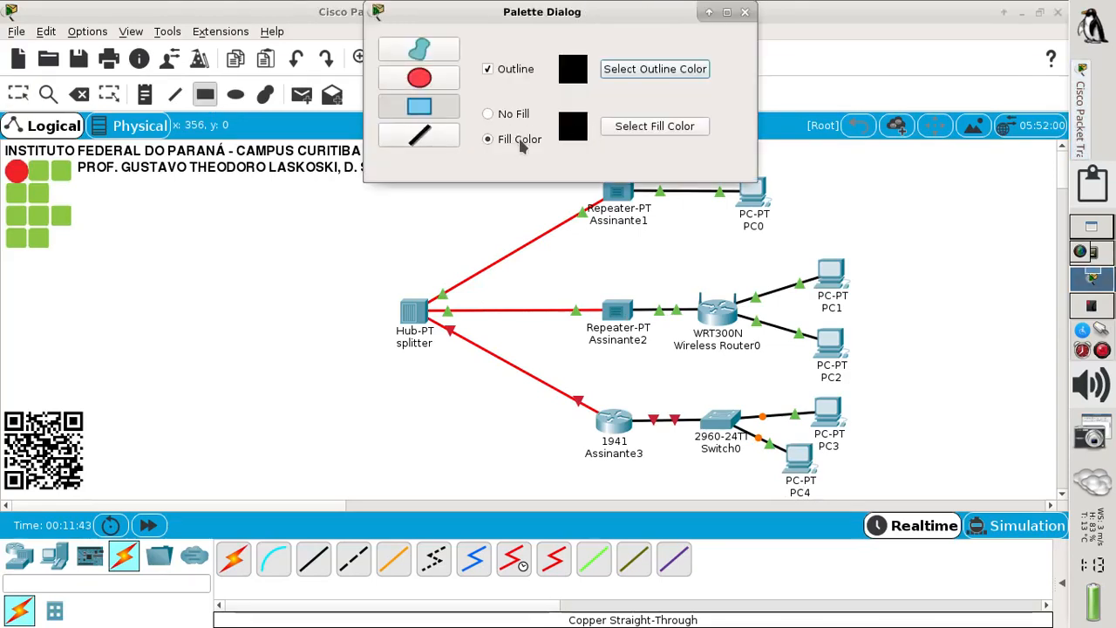
left_click(626, 128)
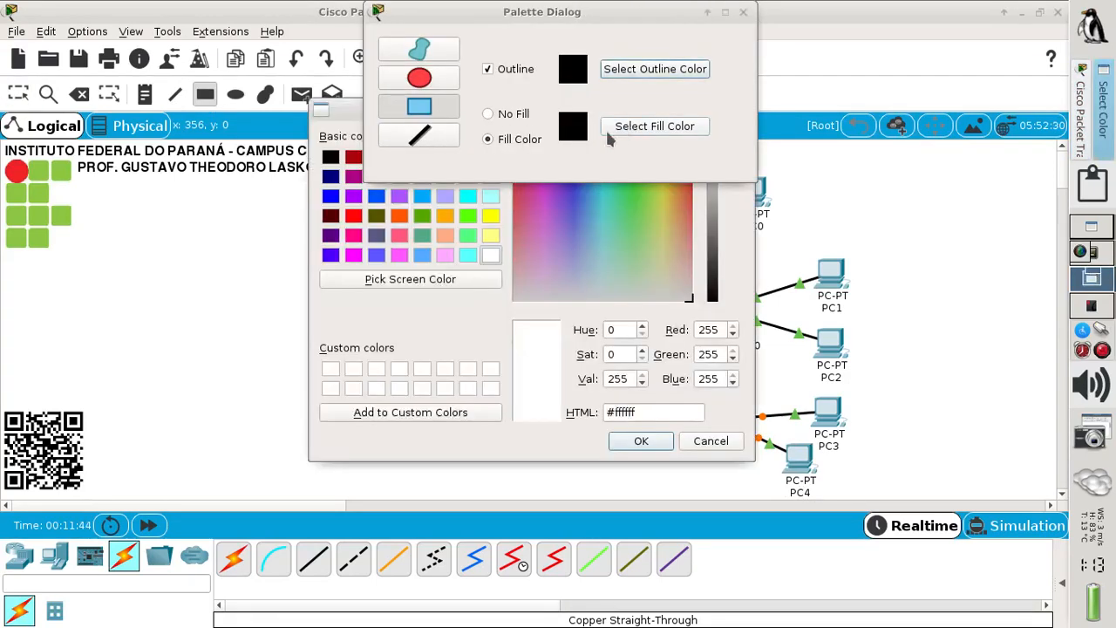
left_click(491, 236)
left_click(642, 441)
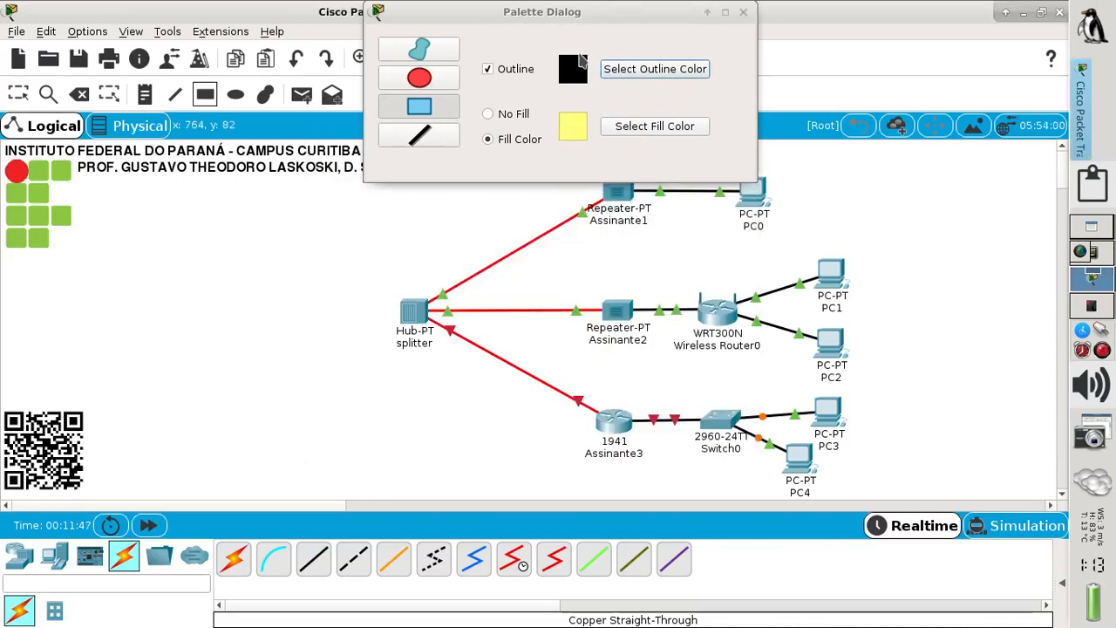
left_click_drag(549, 24, 323, 36)
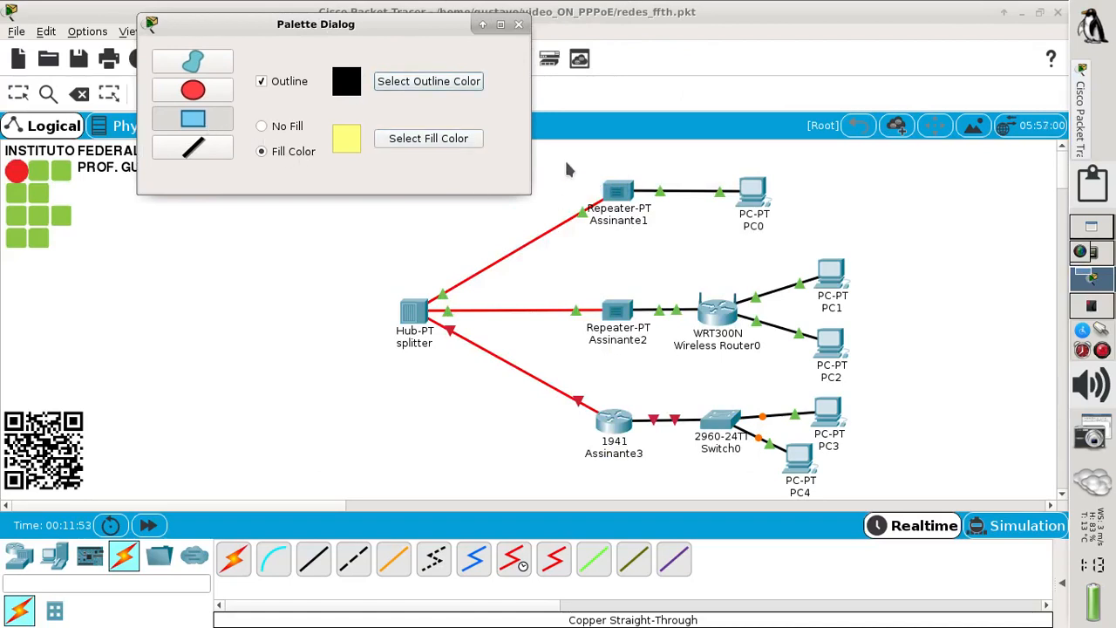
- Draw yellow boxes around the Assinante1, Assinante2 and Assinante3 groups
mouse_move(565, 159)
left_mouse_down()
mouse_move(793, 250)
mouse_move(858, 239)
left_mouse_up()
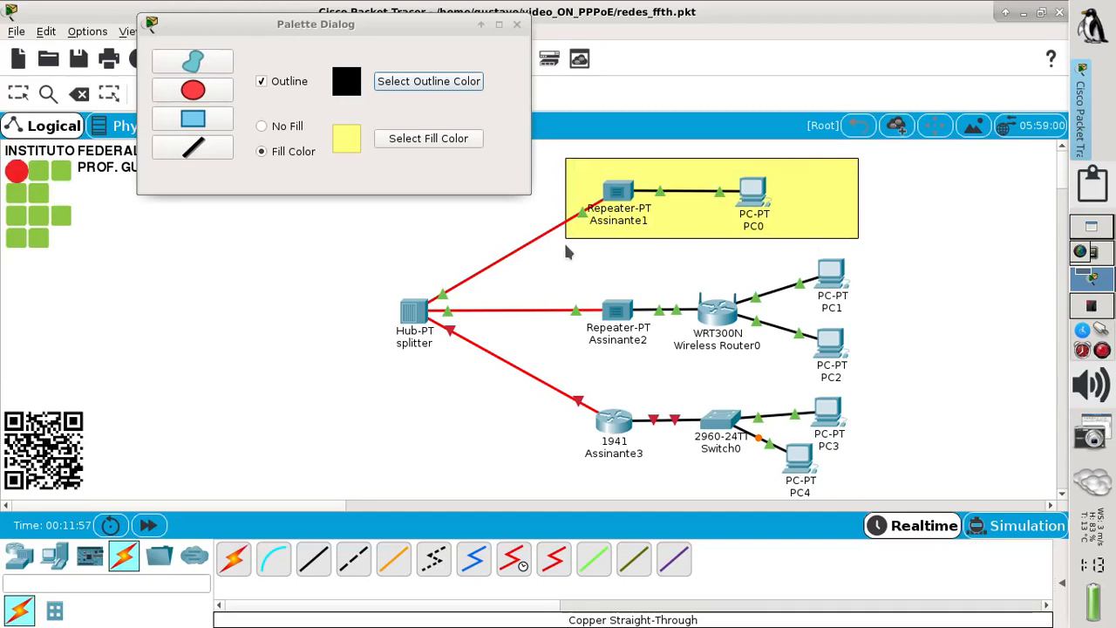
left_click_drag(566, 247, 861, 392)
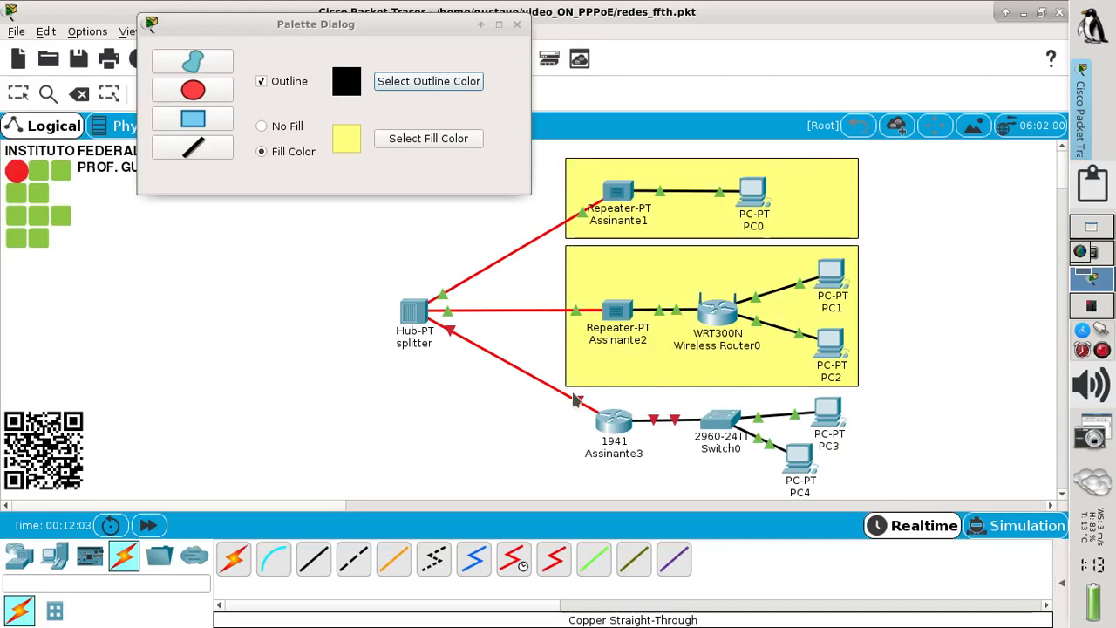
left_click_drag(570, 391, 859, 503)
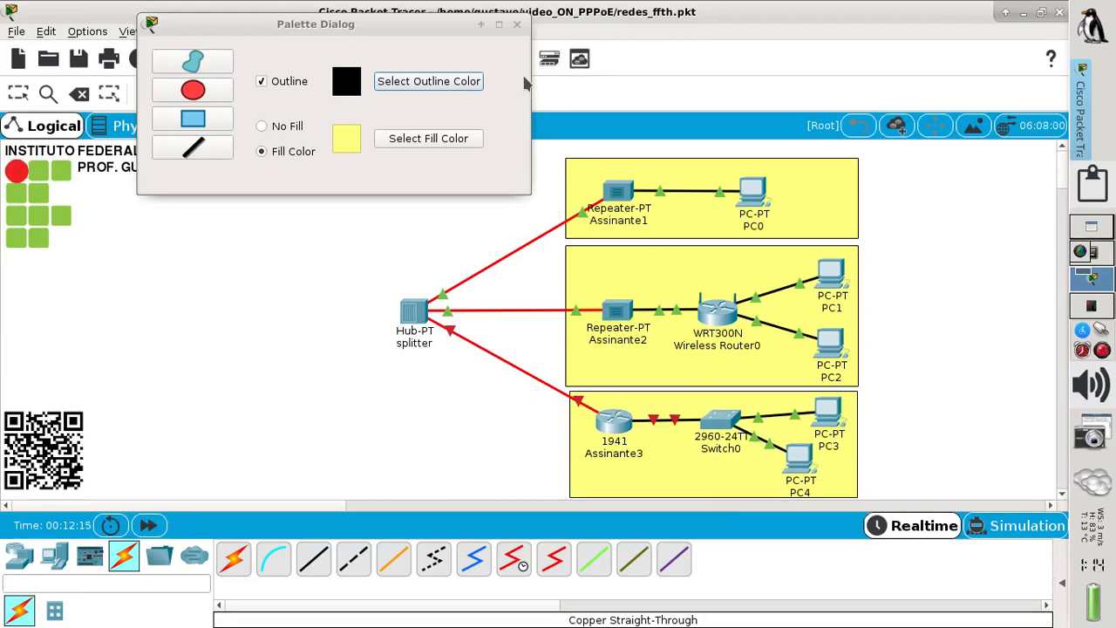
left_click(515, 26)
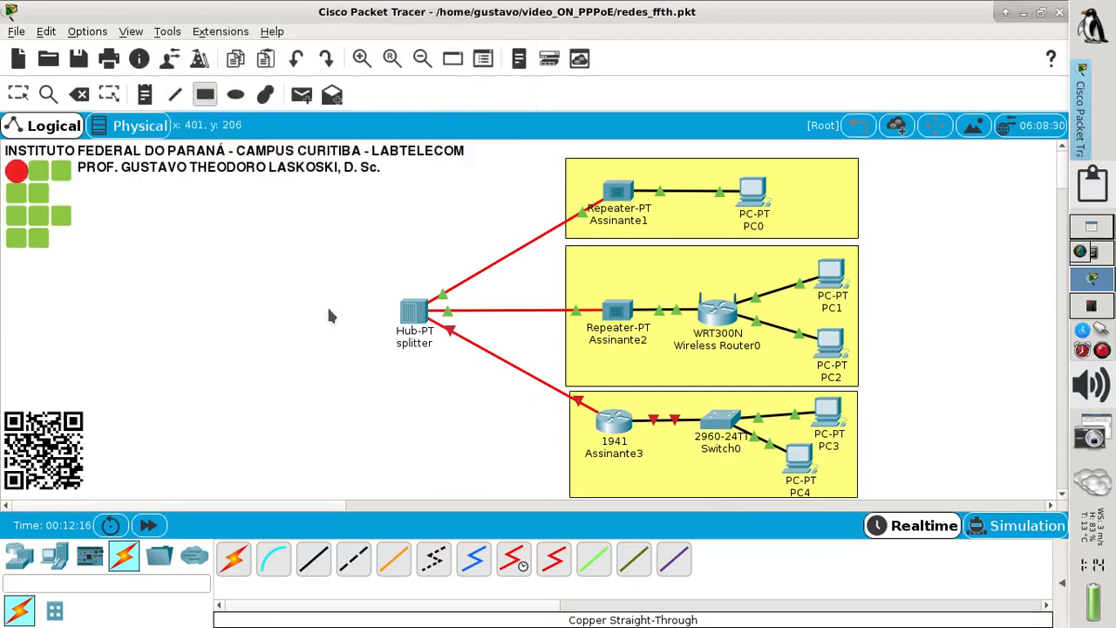
left_click(271, 366)
- Check the exercise diagram, then delete the stray small yellow square
left_click(18, 94)
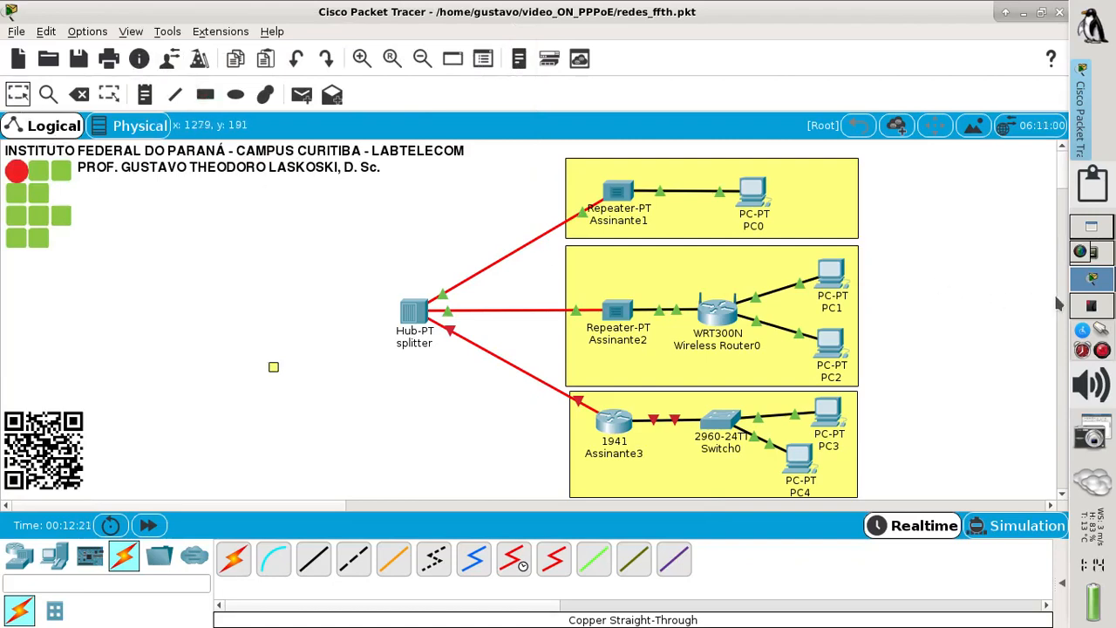
left_click(1094, 305)
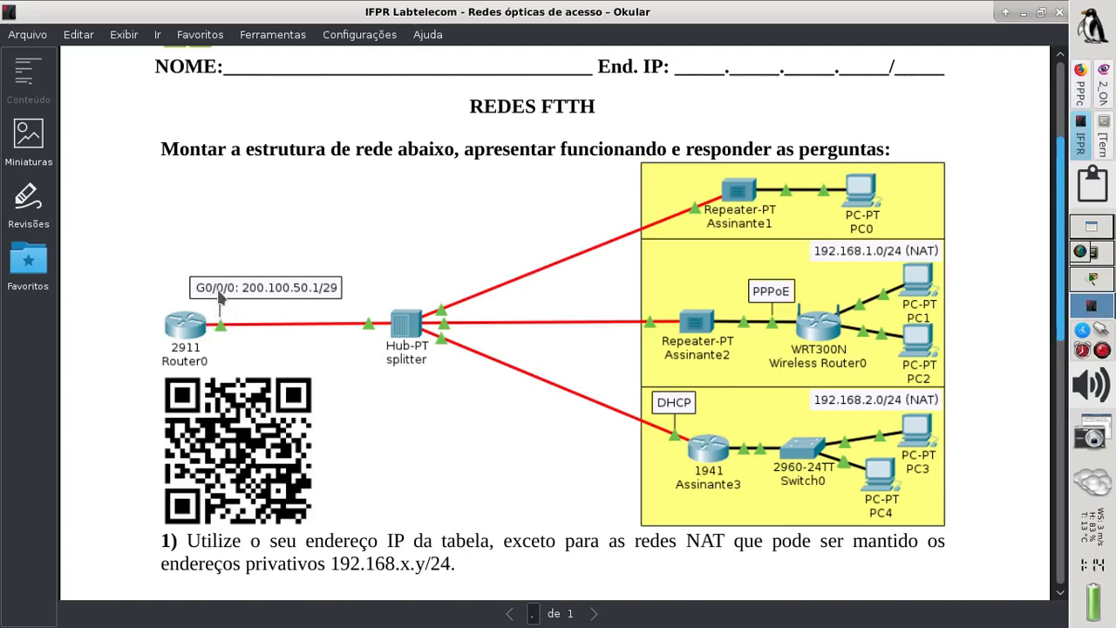
left_click(1090, 281)
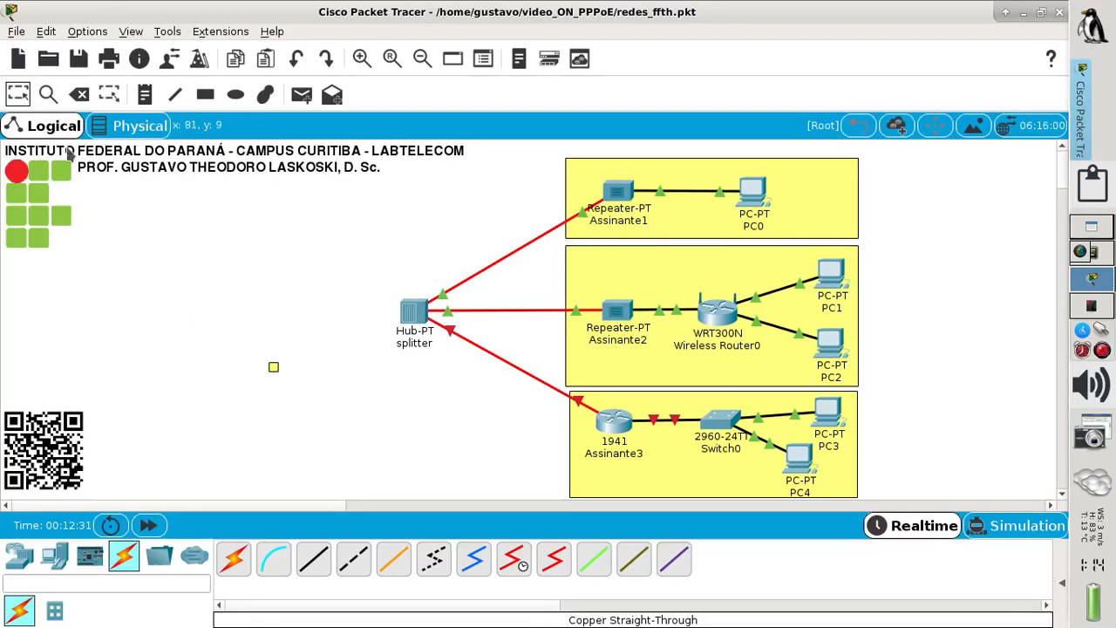
left_click(78, 94)
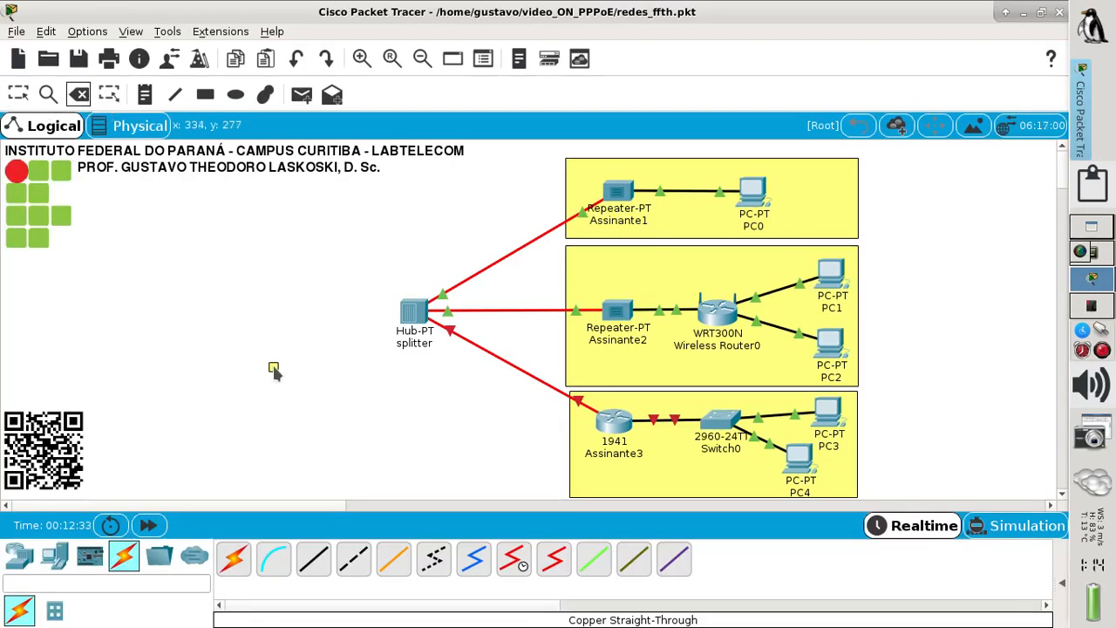
left_click(274, 368)
- Place a 2911 router left of the splitter and open Router1's settings
left_click(19, 556)
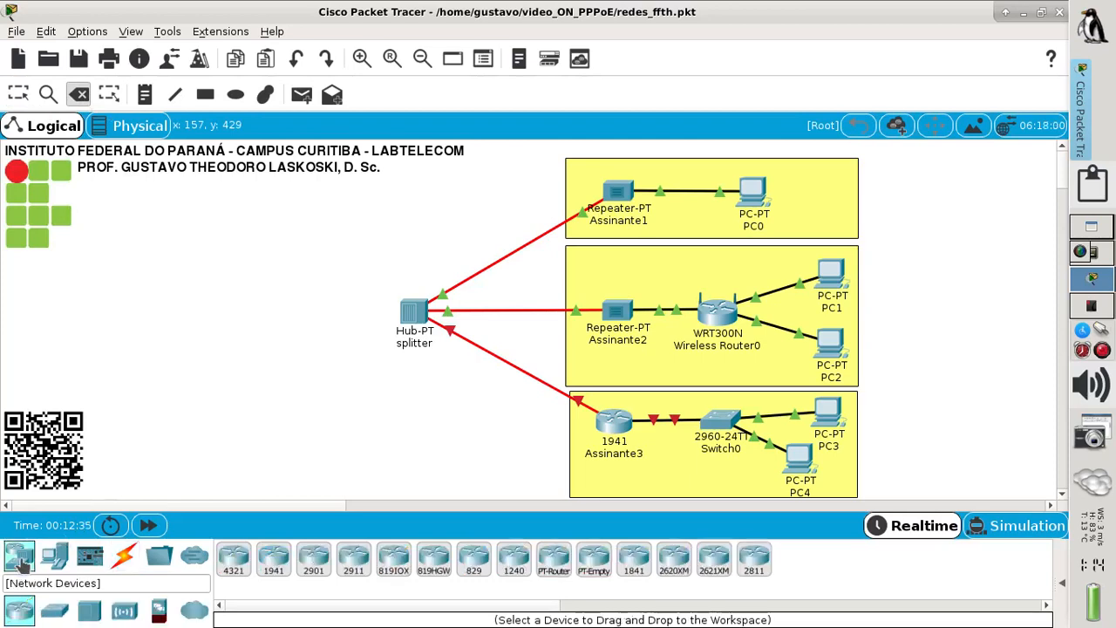
left_click(18, 94)
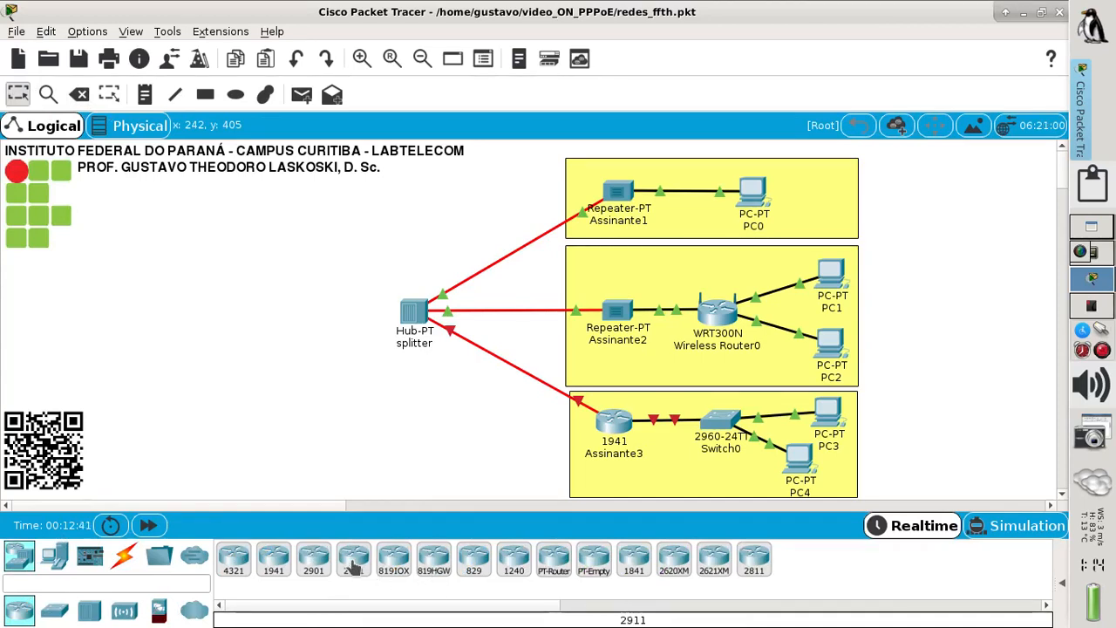
left_click_drag(354, 566, 157, 317)
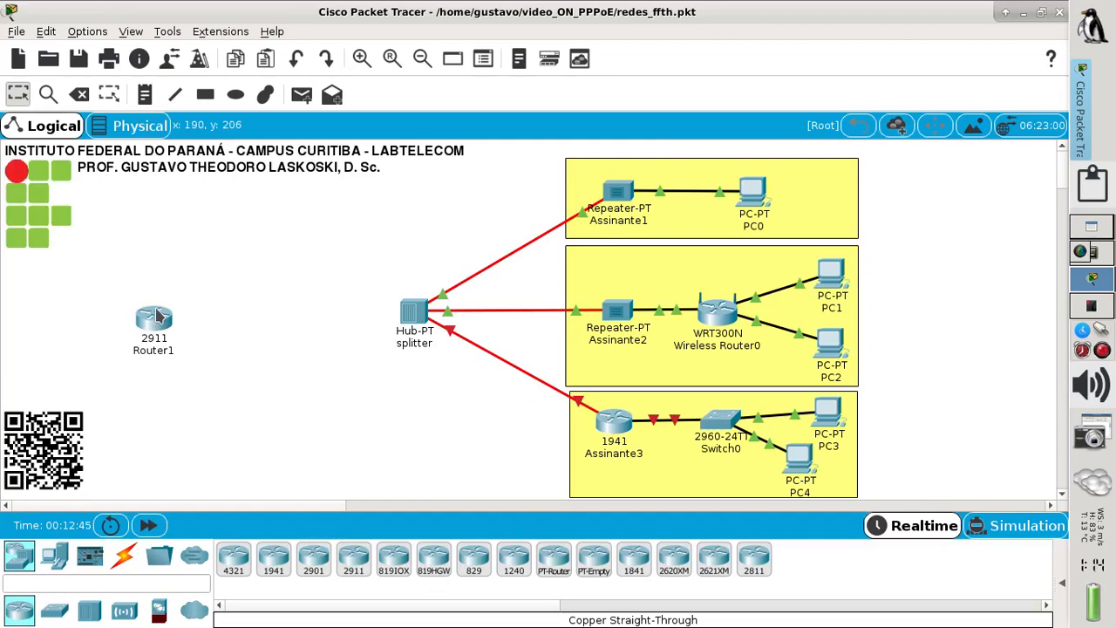
mouse_move(157, 317)
left_click(155, 319)
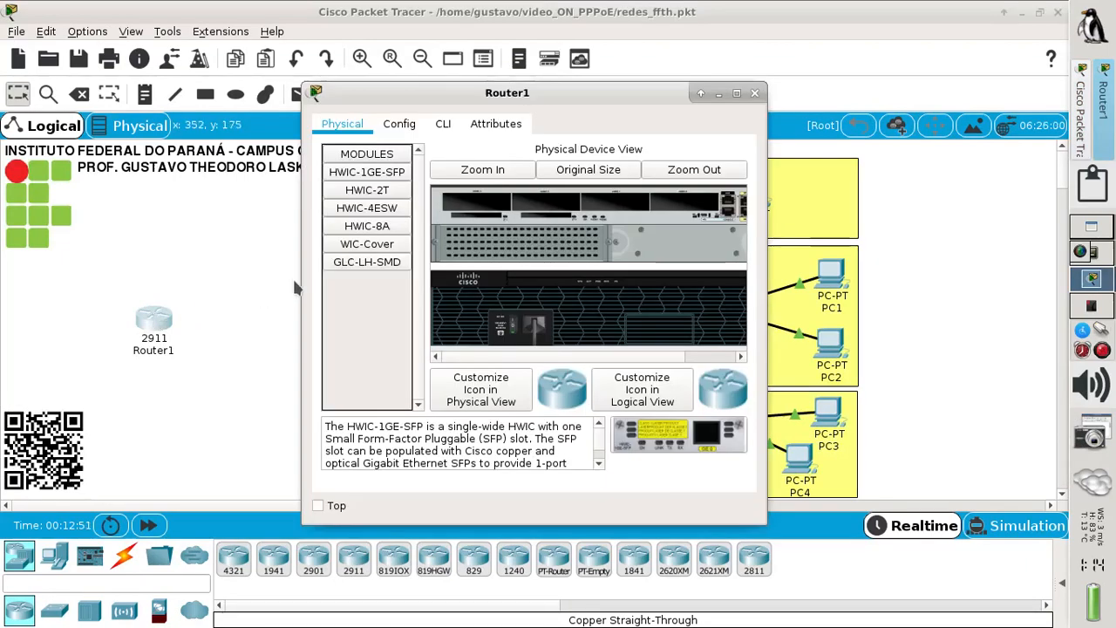
- Power Router1 off, install HWIC-1GE-SFP with a GLC-LH-SMD transceiver, and power it back on
left_click(736, 92)
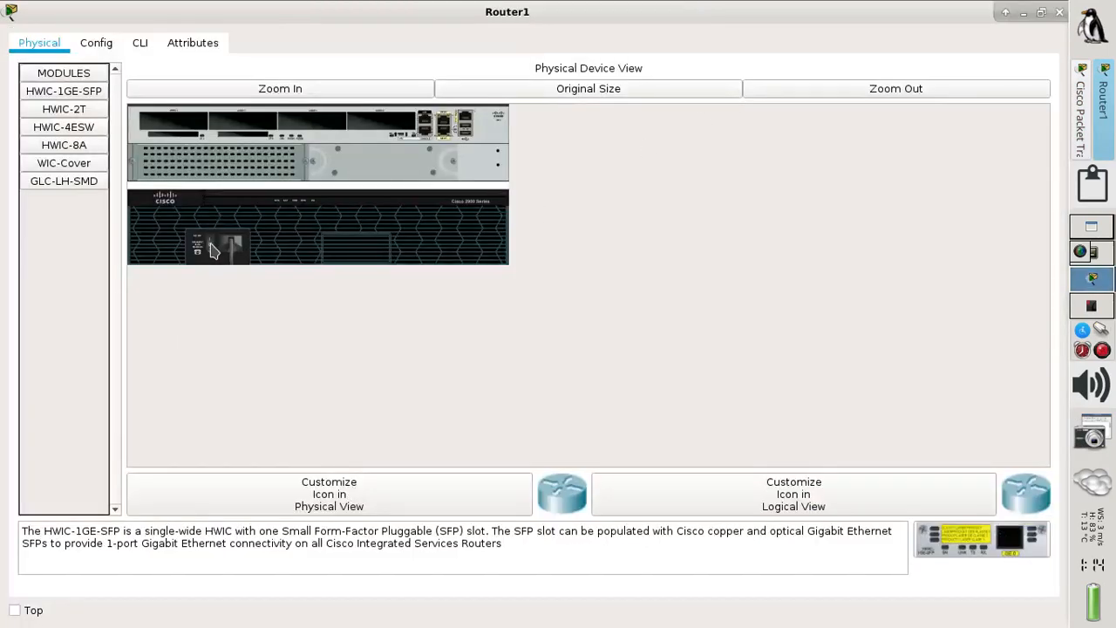
left_click(287, 91)
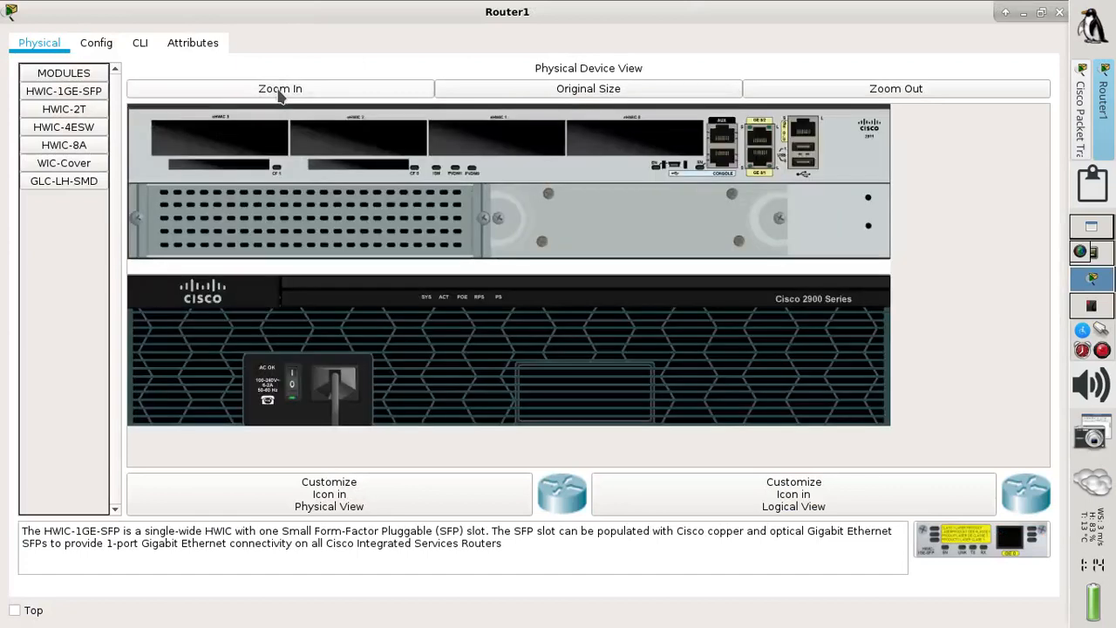
left_click(293, 385)
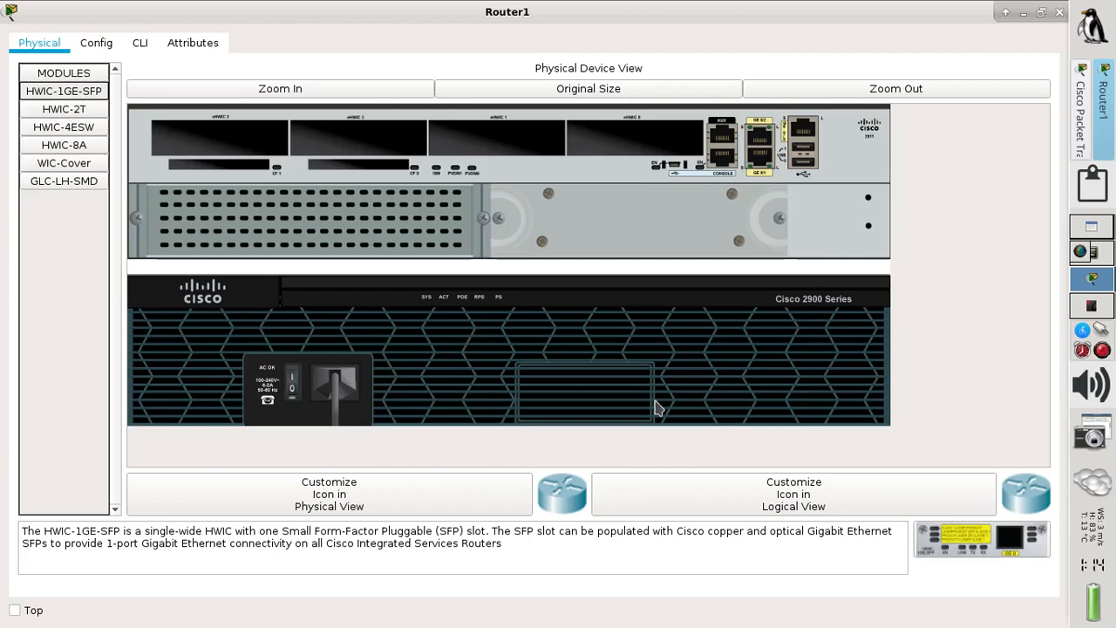
left_click_drag(965, 538, 639, 144)
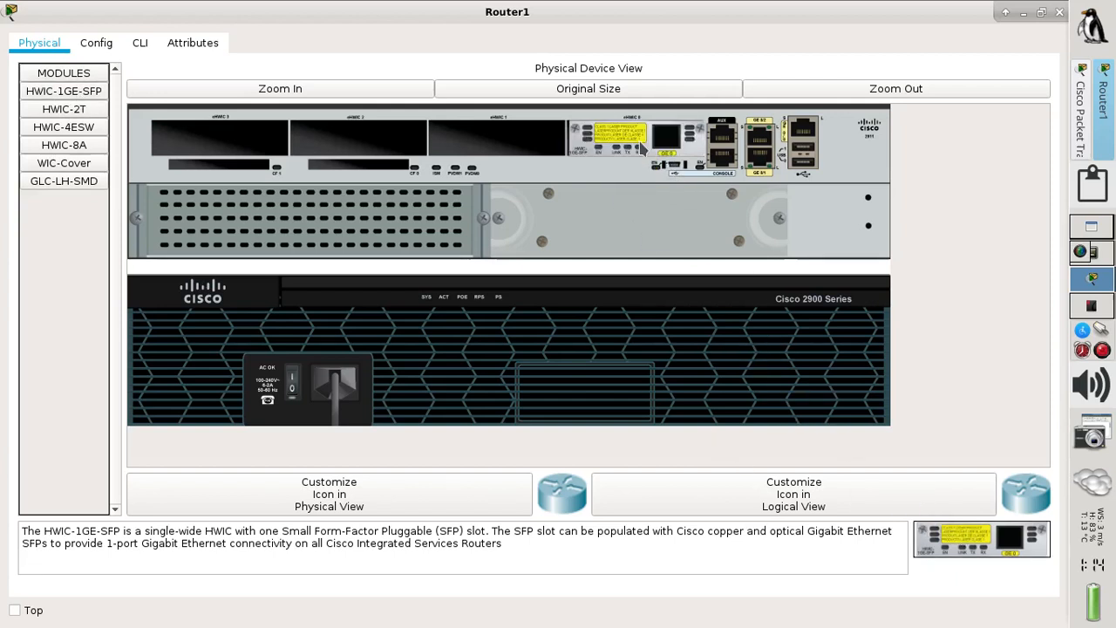
left_click(94, 188)
left_click_drag(1036, 545, 666, 140)
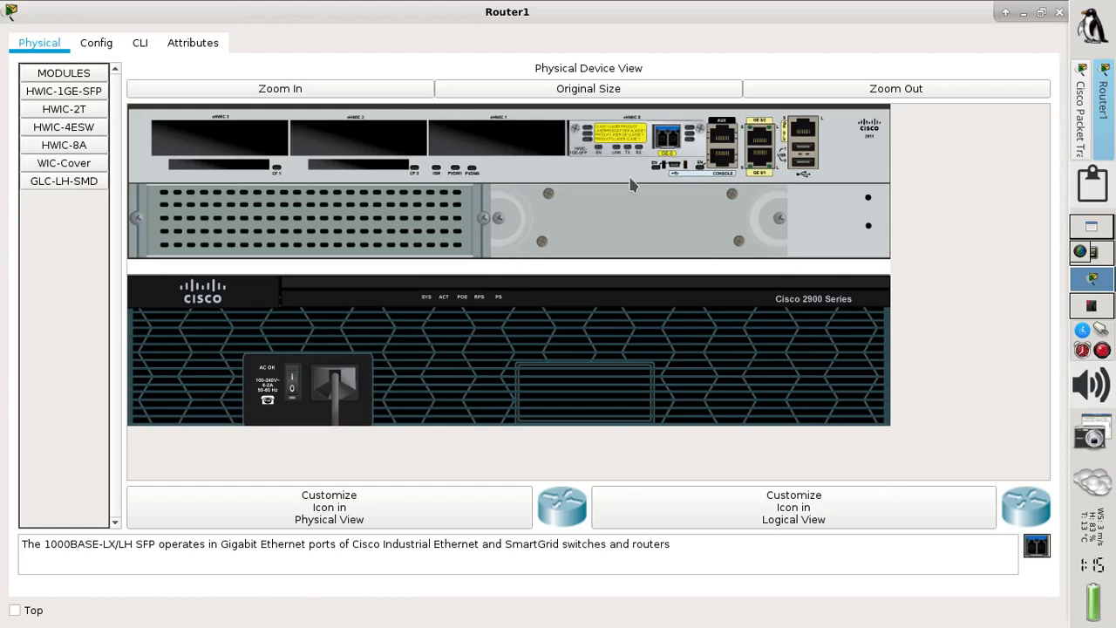
left_click(293, 386)
left_click(1058, 12)
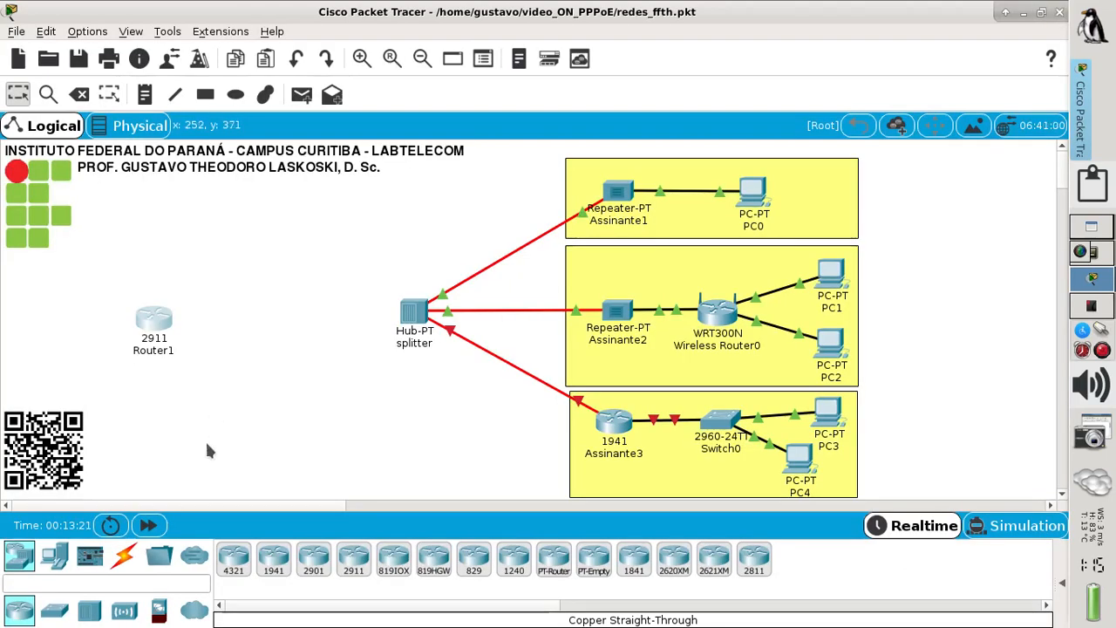
- Link Router1 GigabitEthernet0/0/0 to the splitter's GigabitEthernet2 with fiber
left_click(126, 563)
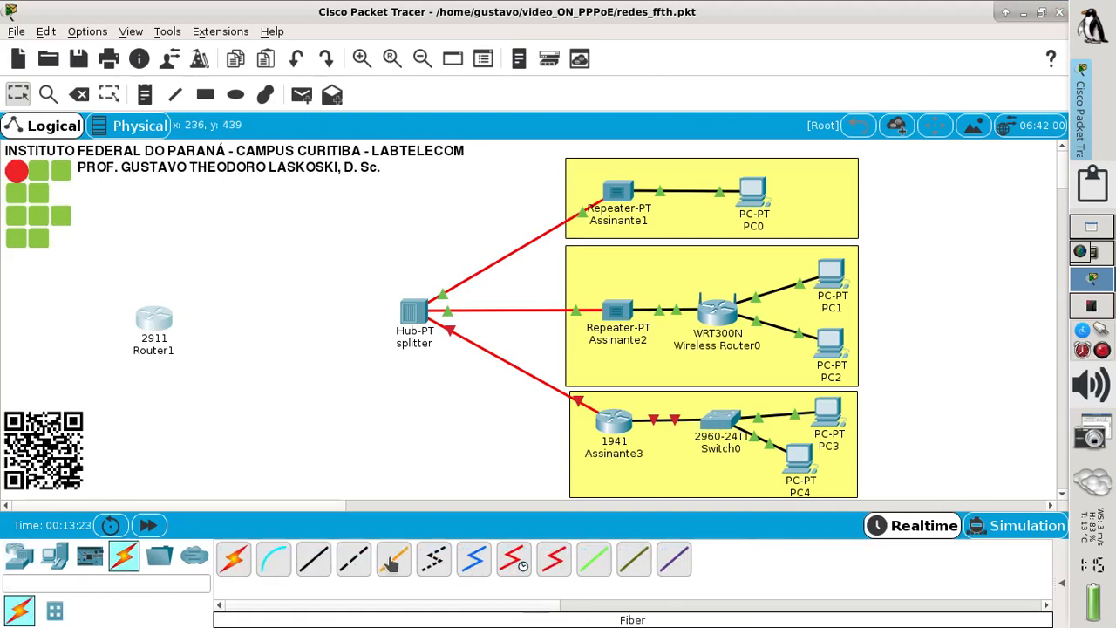
left_click(160, 322)
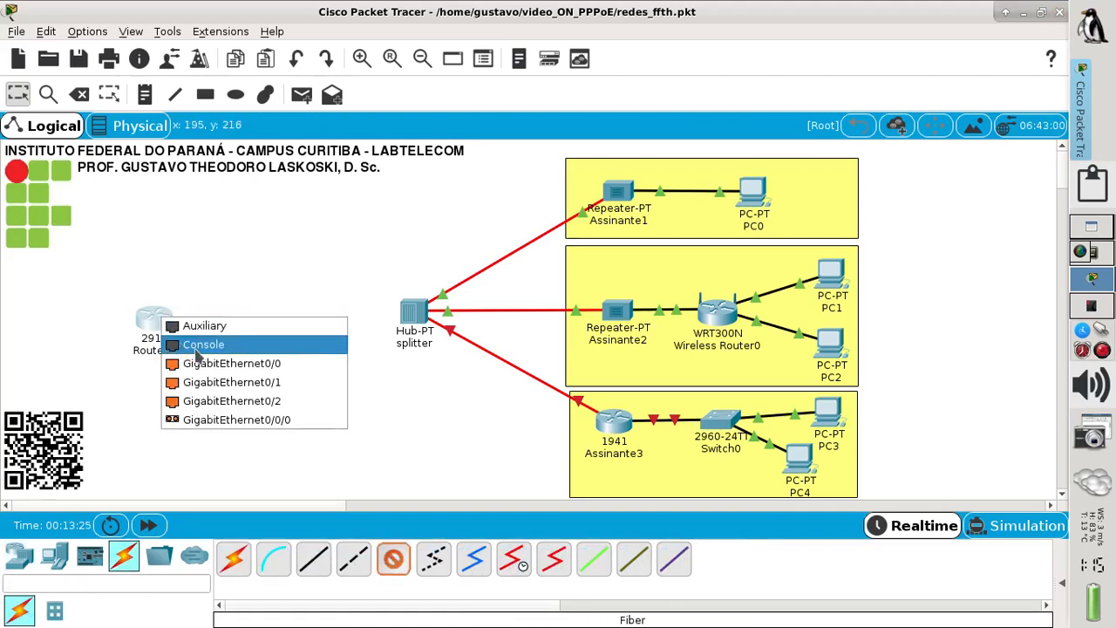
left_click(278, 422)
left_click(413, 320)
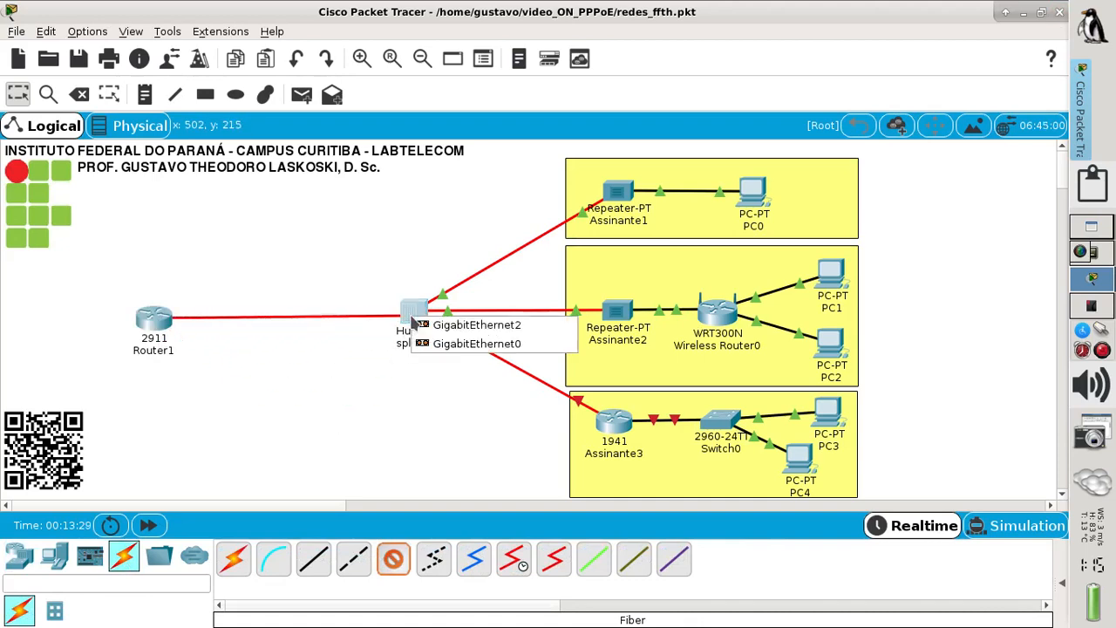
left_click(475, 333)
- Shift Router1 further left of the splitter and bring up the exercise PDF
left_click_drag(156, 329, 159, 323)
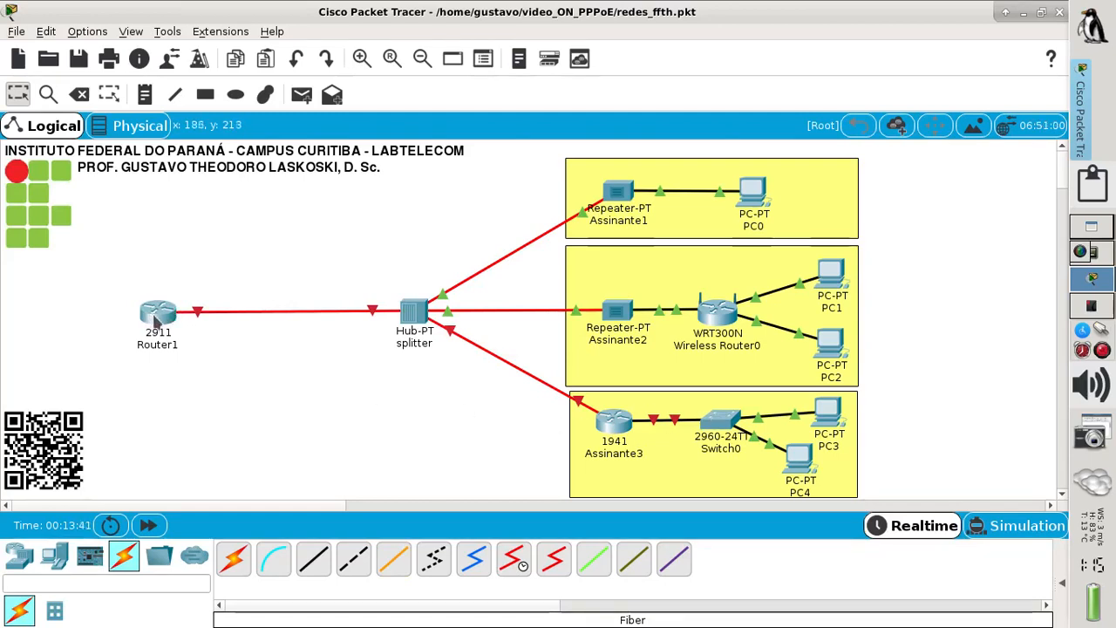
left_click_drag(155, 321, 125, 321)
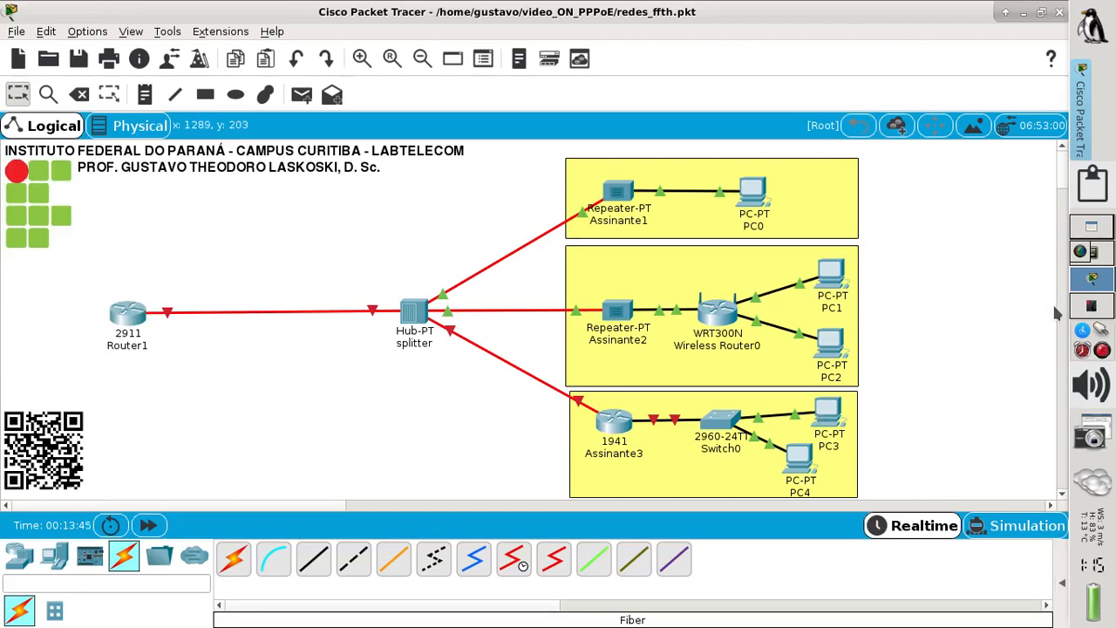
left_click(1093, 308)
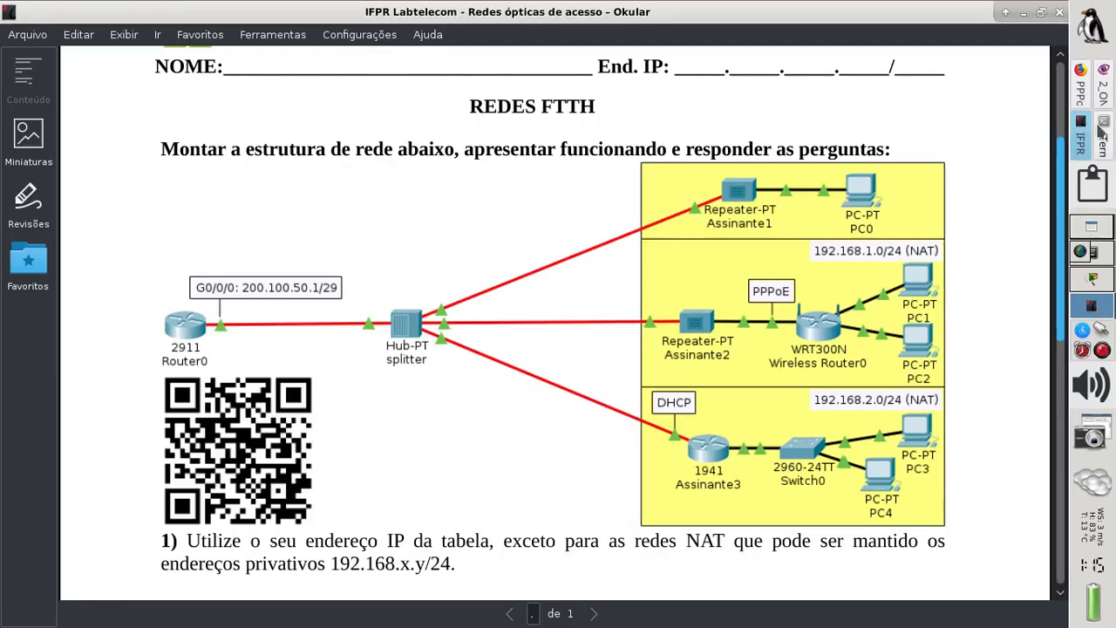
- Browse the equipment photos, including the Intelbras OLT and SFP module, then return to Packet Tracer
left_click(1101, 92)
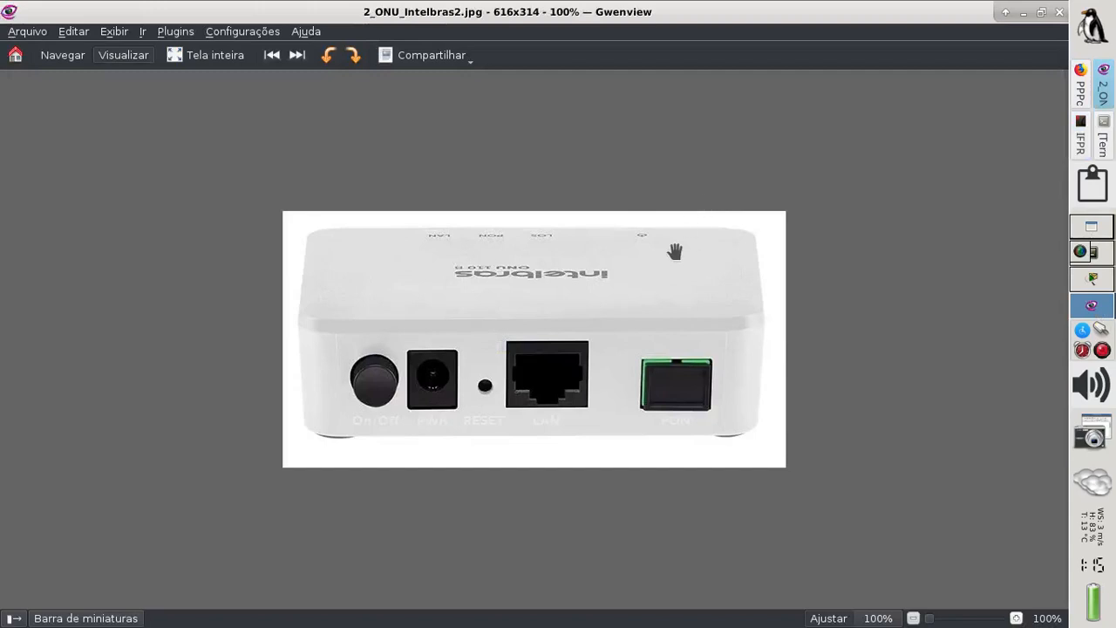
key("Right")
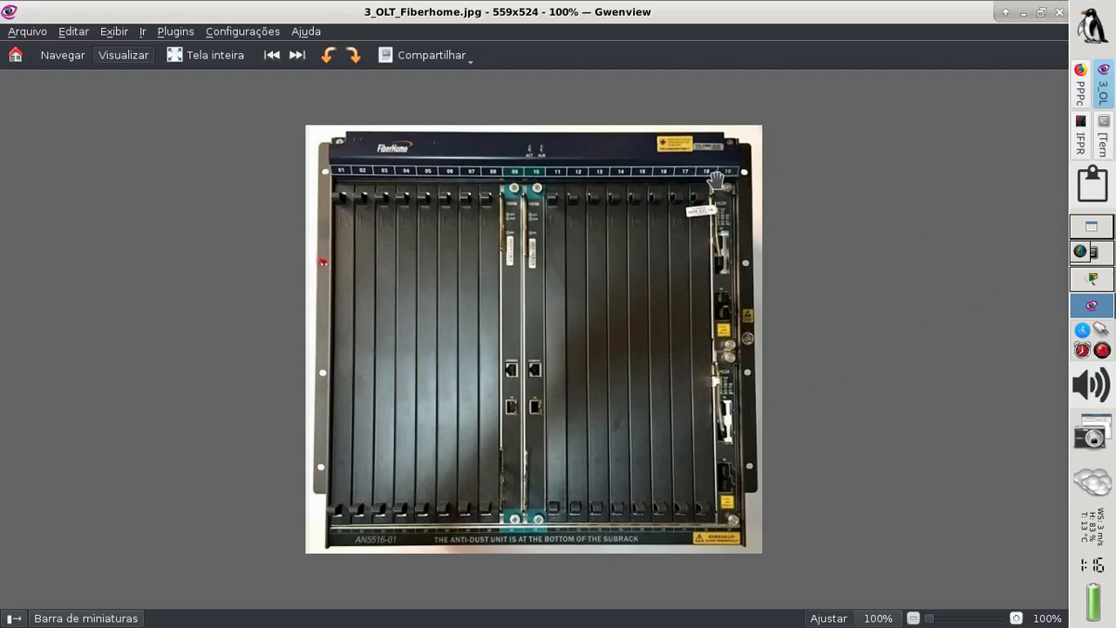
left_click(297, 56)
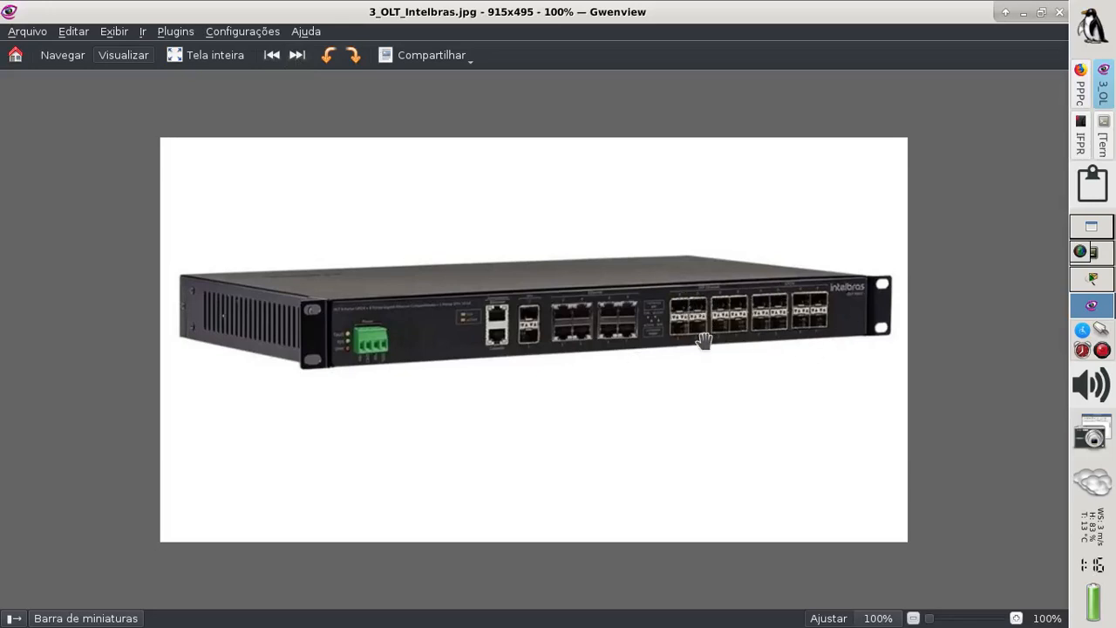
left_click(297, 55)
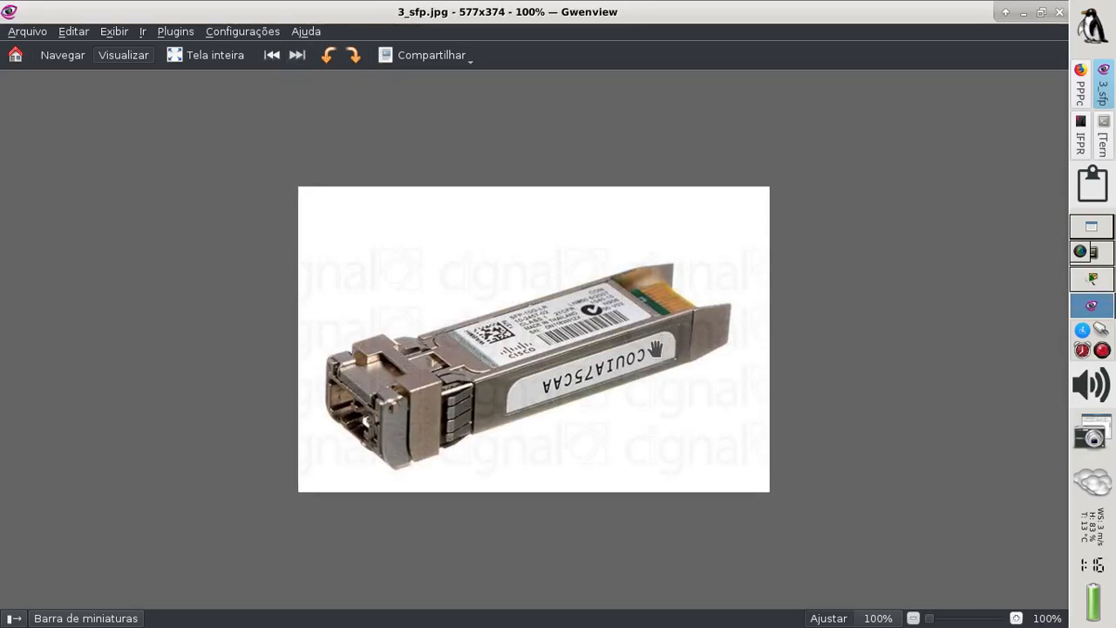
left_click(1100, 285)
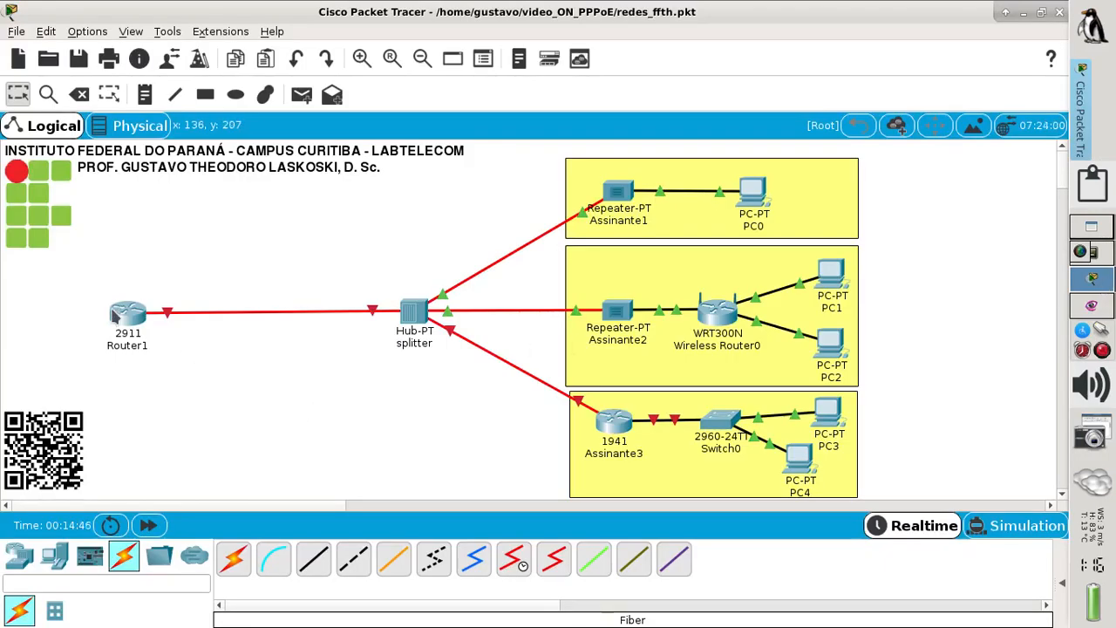
- Nudge Router1 right, then bring up the PPPoE - HFC tutorial in Firefox
left_click_drag(130, 321, 138, 320)
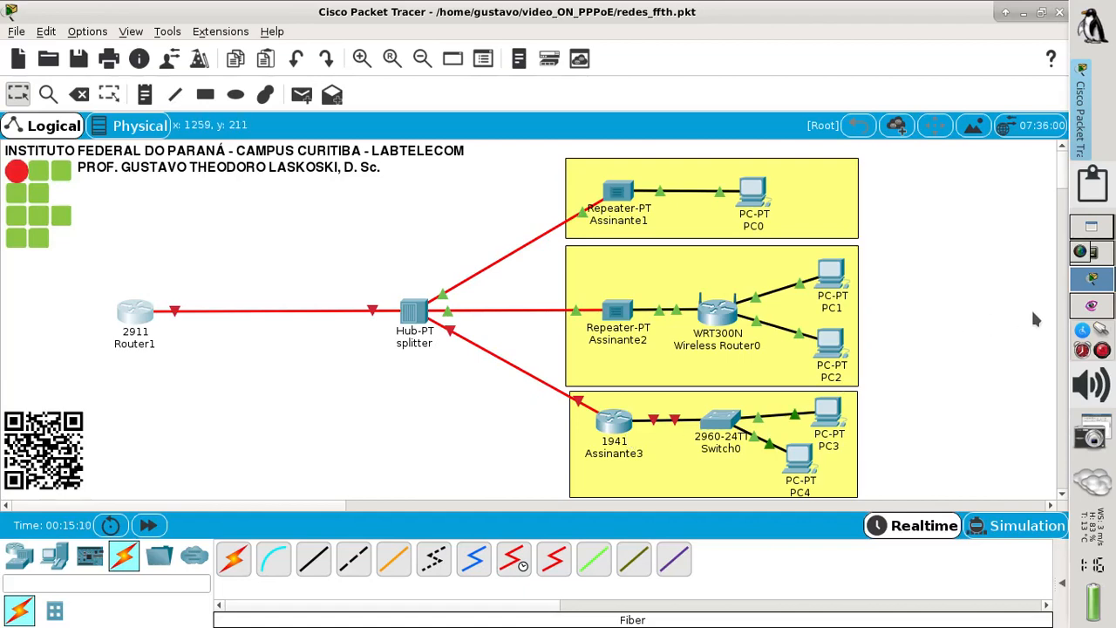
left_click(1091, 307)
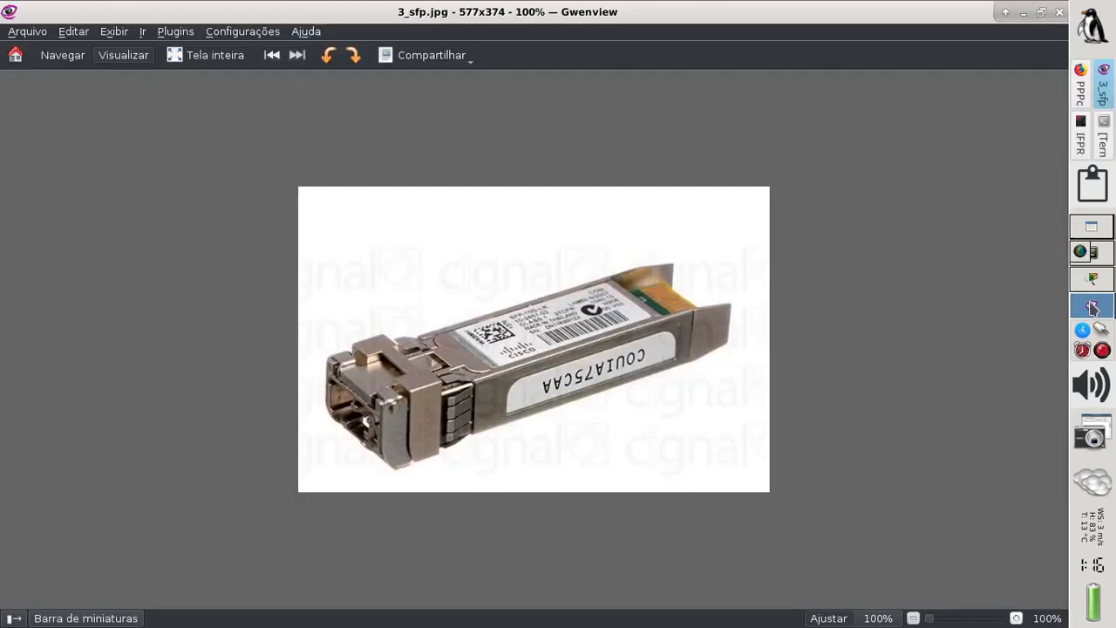
left_click(1082, 87)
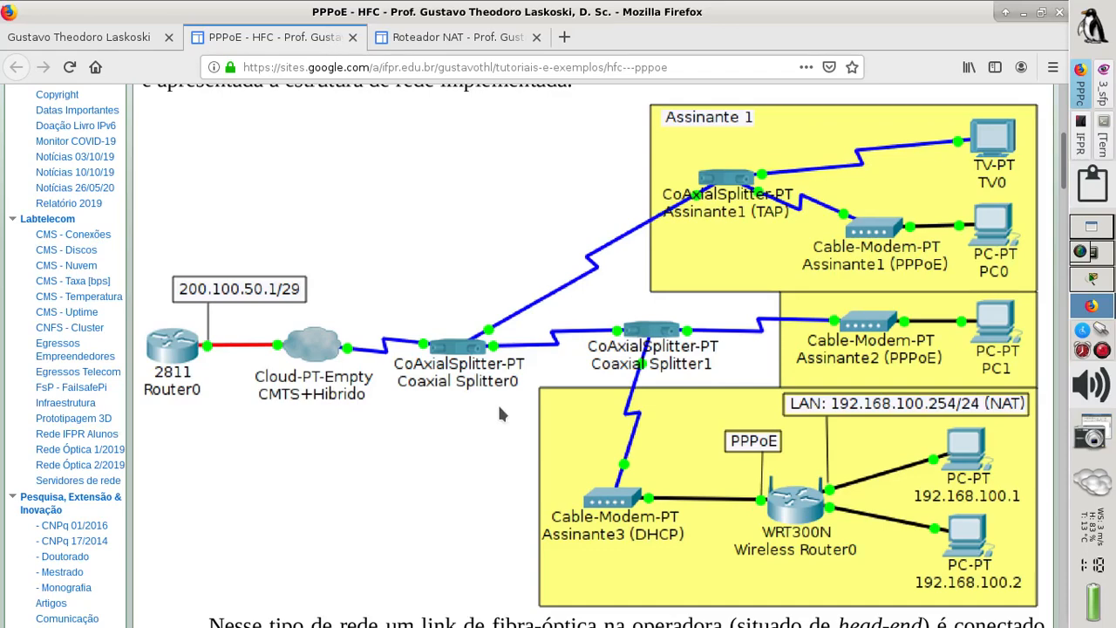
- Scroll down to '1) CONFIGURAÇÕES DO ROTEADOR 2811' and its F1/0 commands
scroll(499, 414, "down", 3)
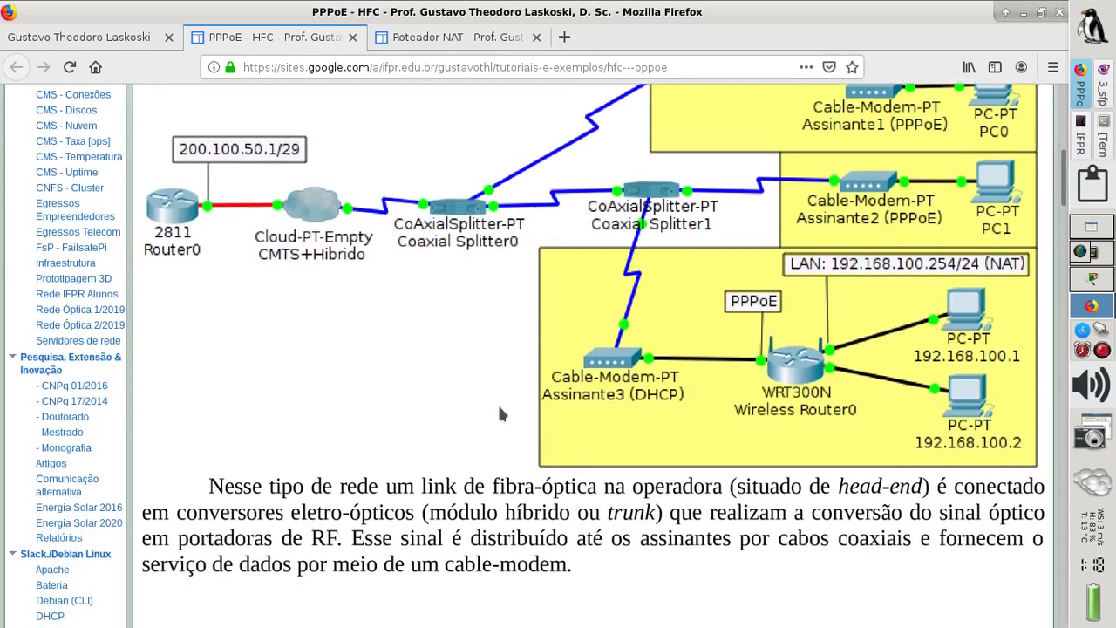
scroll(498, 413, "down", 6)
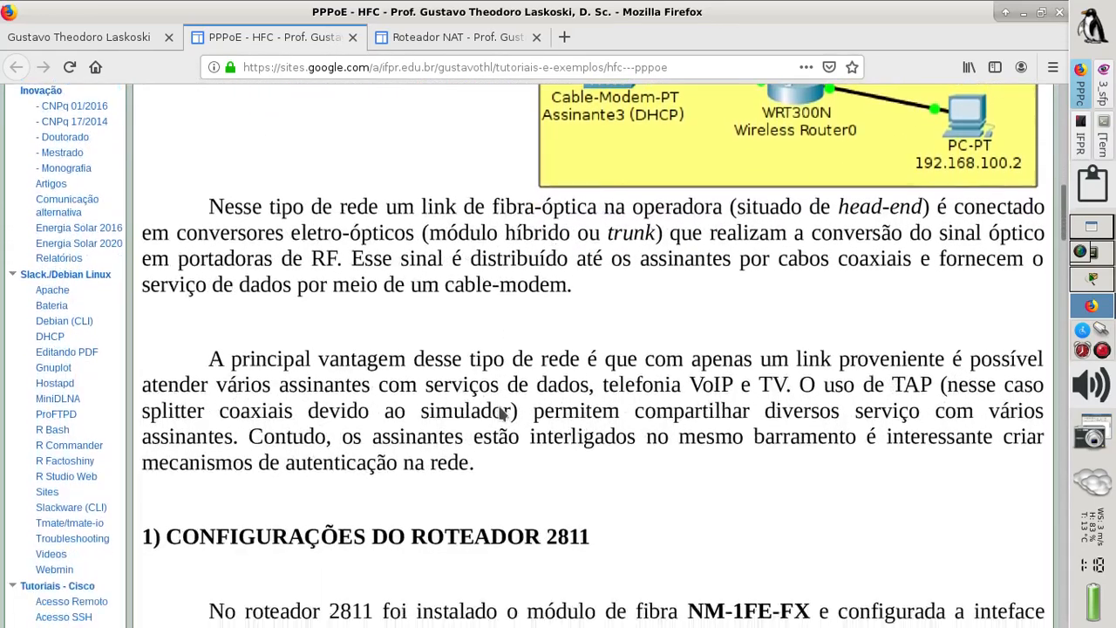
scroll(500, 414, "down", 6)
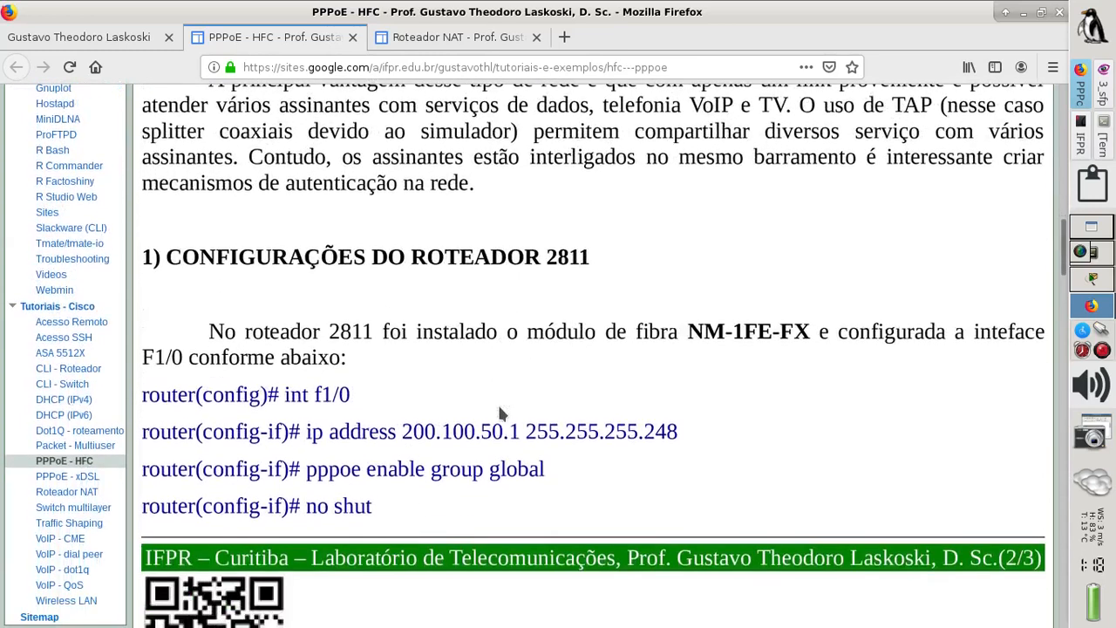
- Bring the terminal with the 200.100.50.0/24 /29 subnet plan to the front
scroll(500, 413, "down", 1)
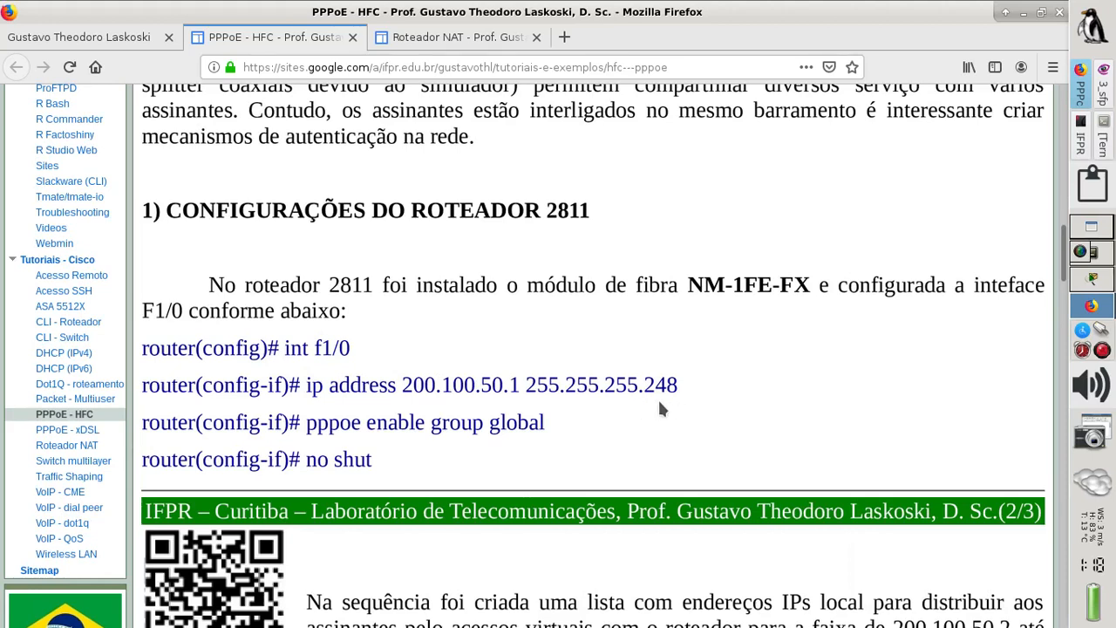
left_click(1104, 141)
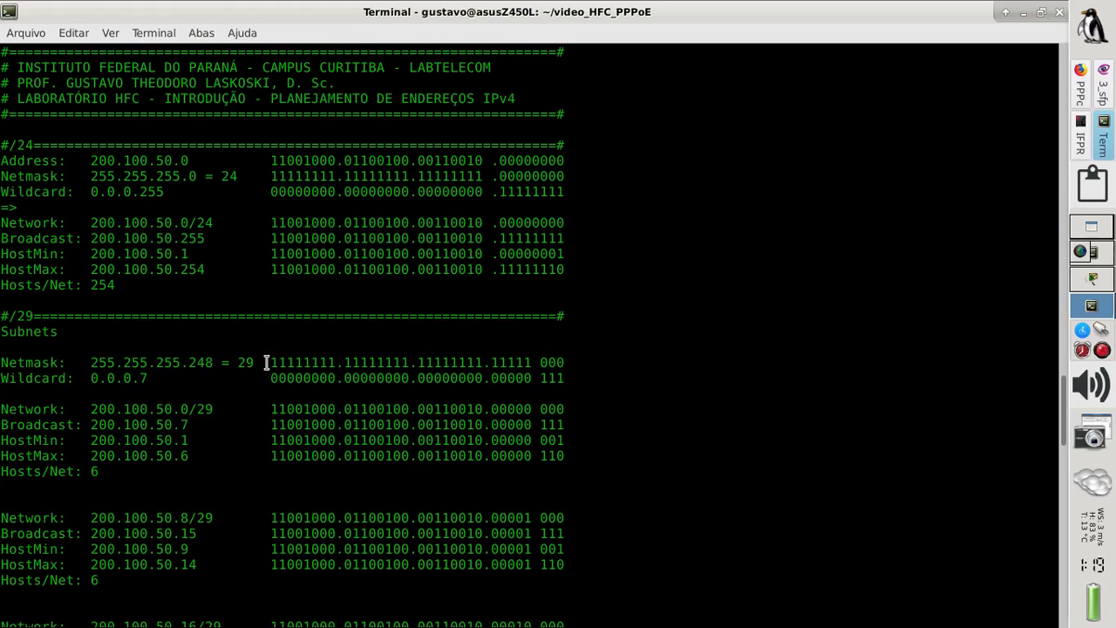
- Highlight netmask bits, network, broadcast, Hosts/Net 6 and HostMin/HostMax, then return to Packet Tracer
left_click_drag(264, 363, 564, 361)
left_click_drag(538, 409, 2, 429)
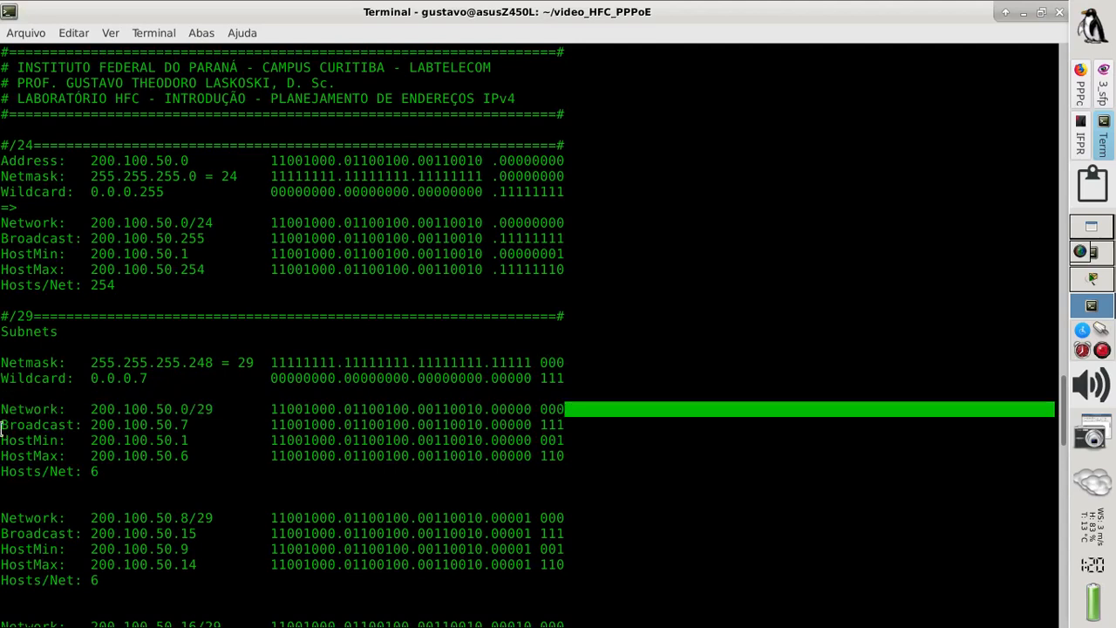
left_click_drag(563, 410, 3, 421)
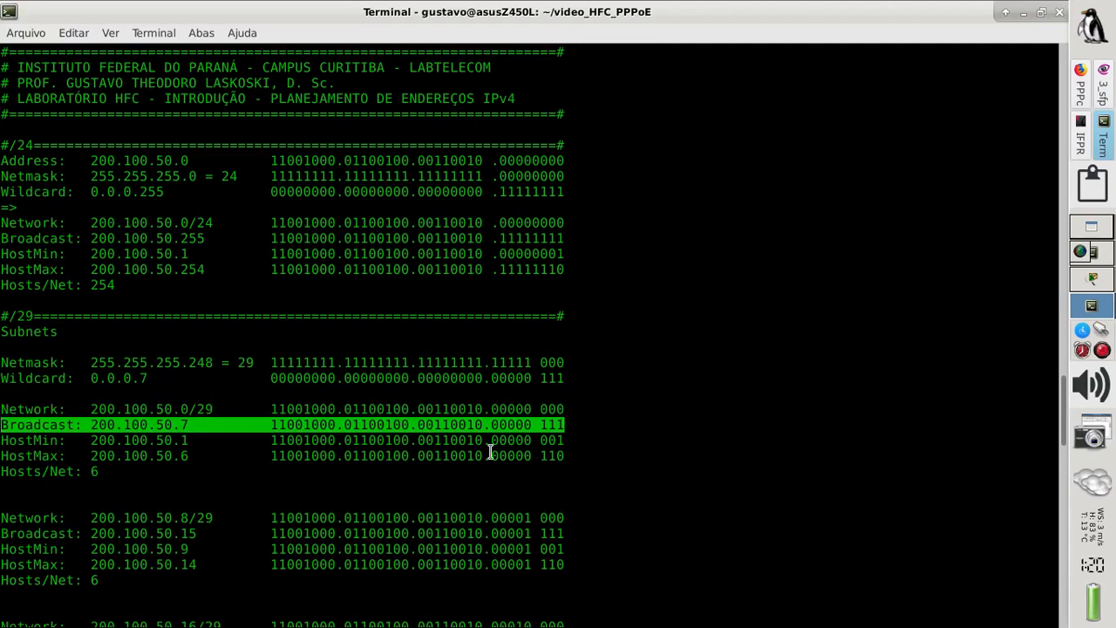
triple_click(295, 467)
left_click_drag(295, 457, 8, 442)
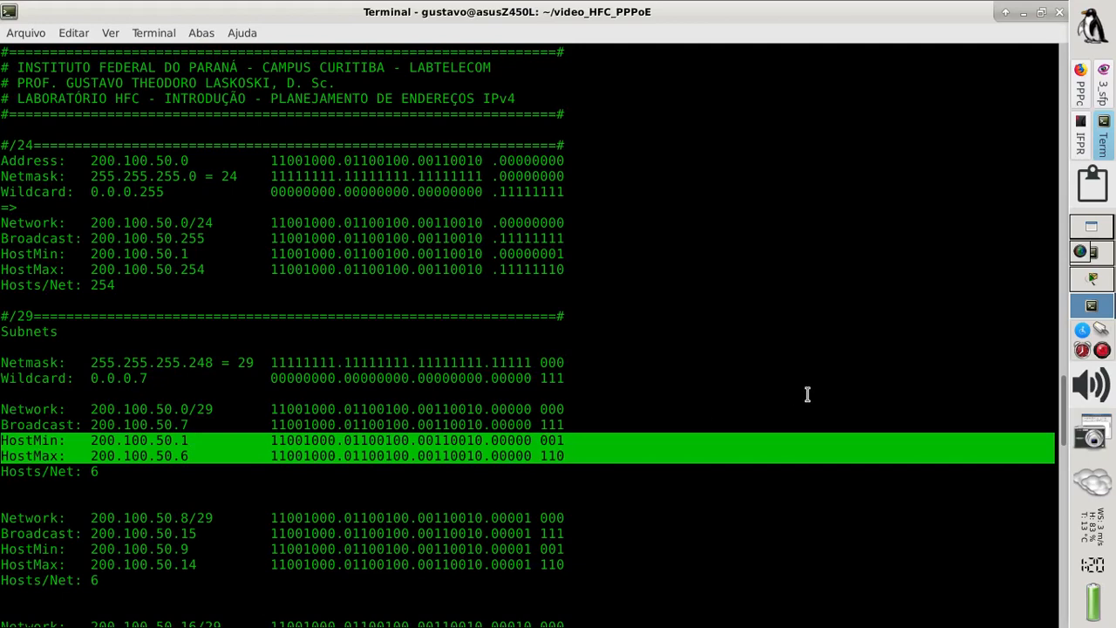
left_click(1085, 285)
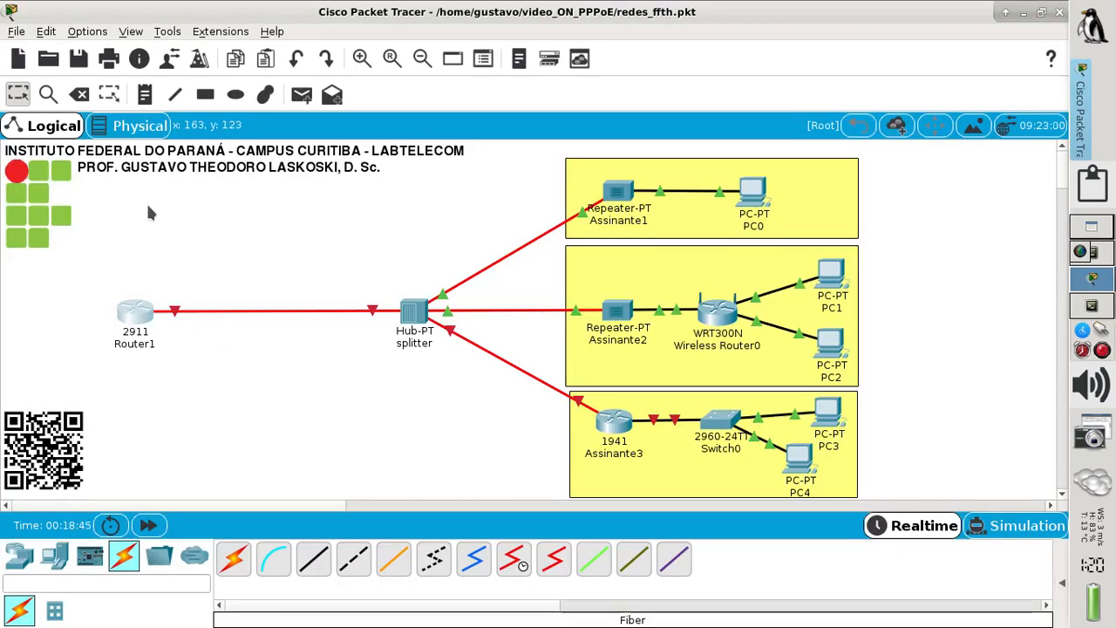
- Add a text note reading 'G0/0/0 200.100.50.1/29' beside Router1's link
left_click(146, 94)
left_click(163, 283)
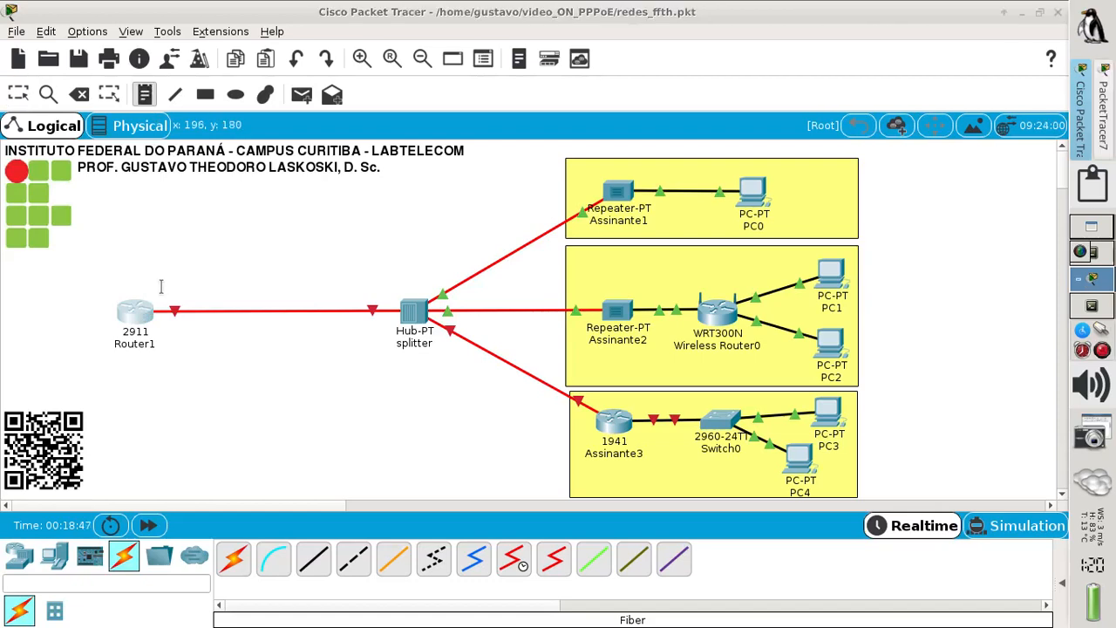
type("G0")
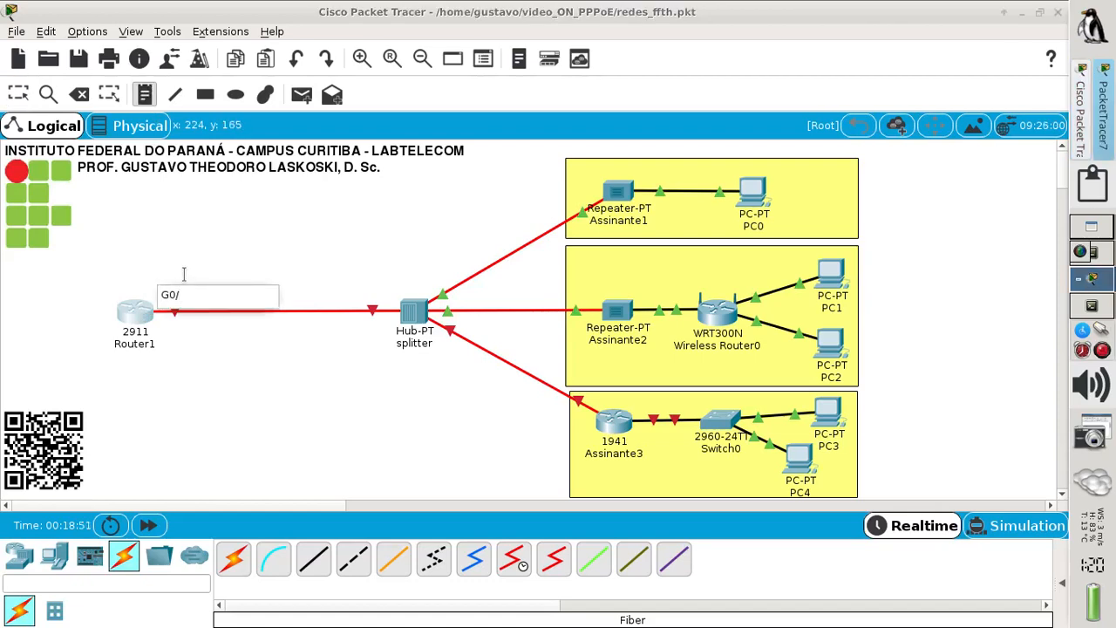
type("/0/0")
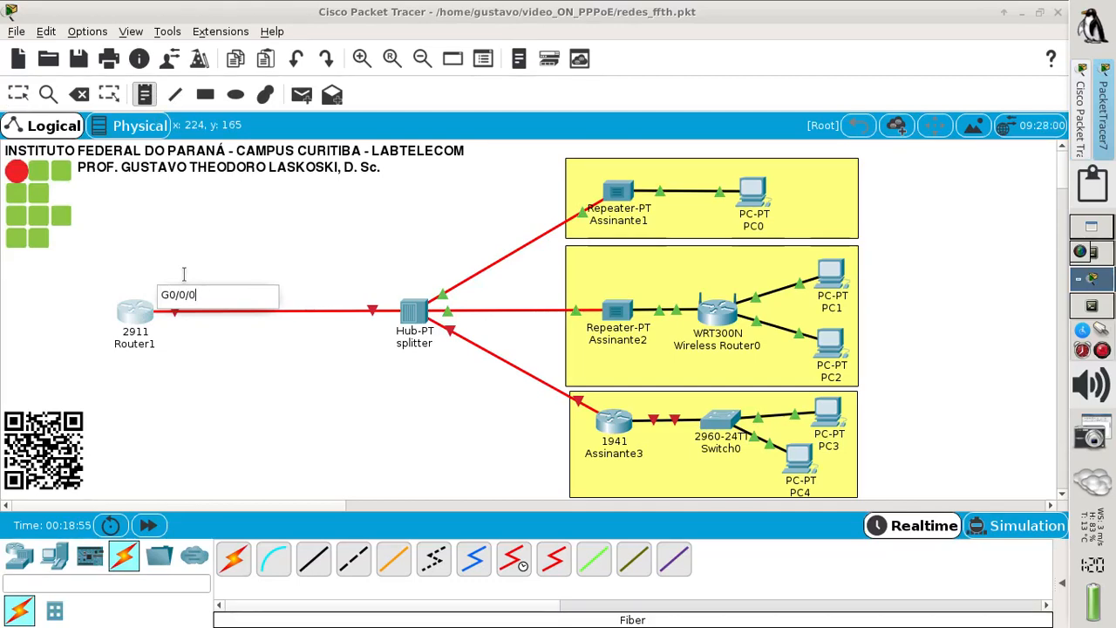
type(" 192.")
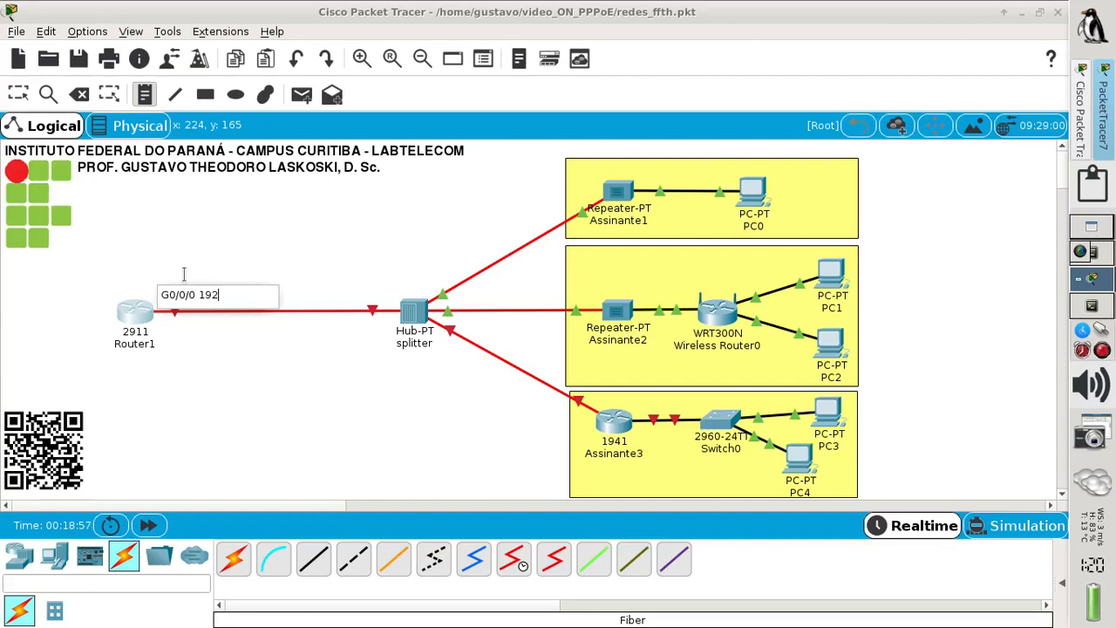
key("BackSpace")
key("BackSpace")
key("BackSpace")
key("BackSpace")
type("200.100.50.1/29")
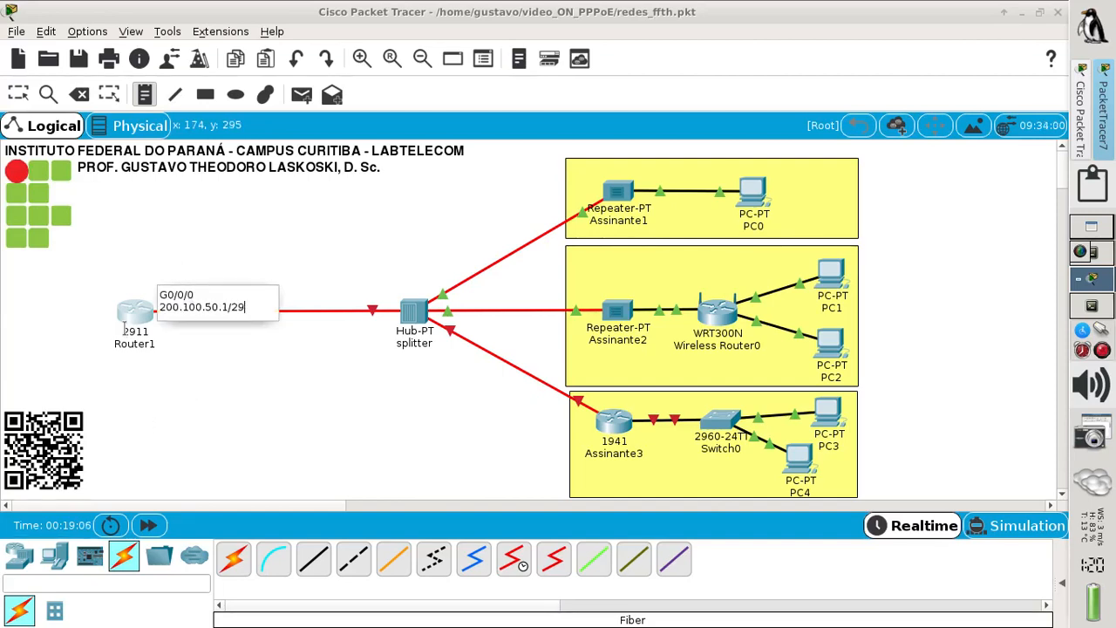
- Return to the Select tool and open Router1's configuration window
left_click(18, 94)
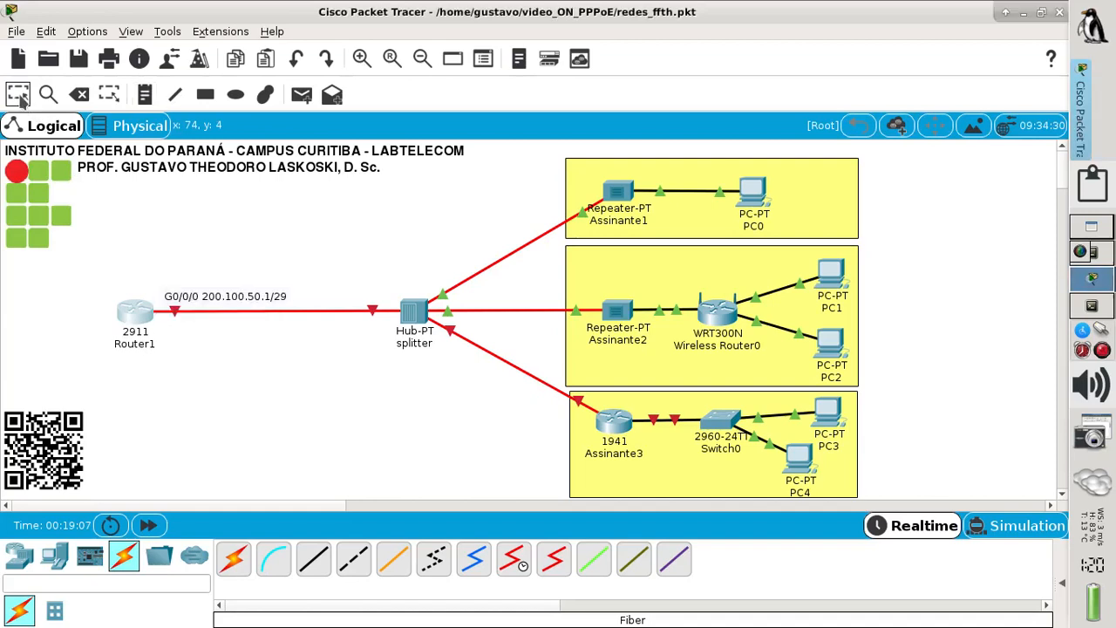
left_click(197, 298)
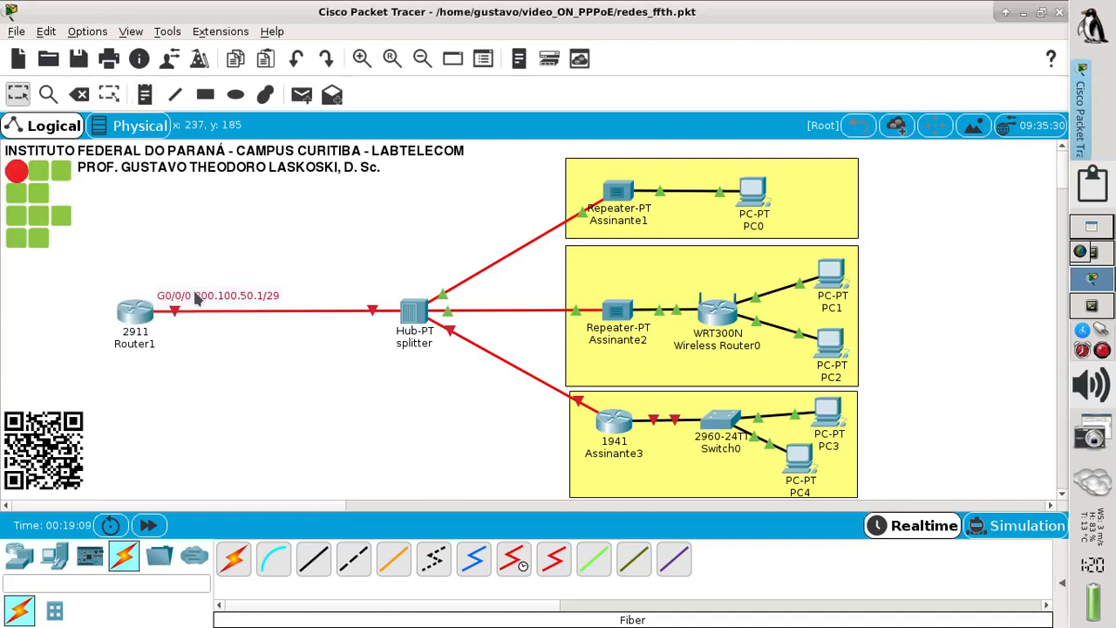
left_click(142, 313)
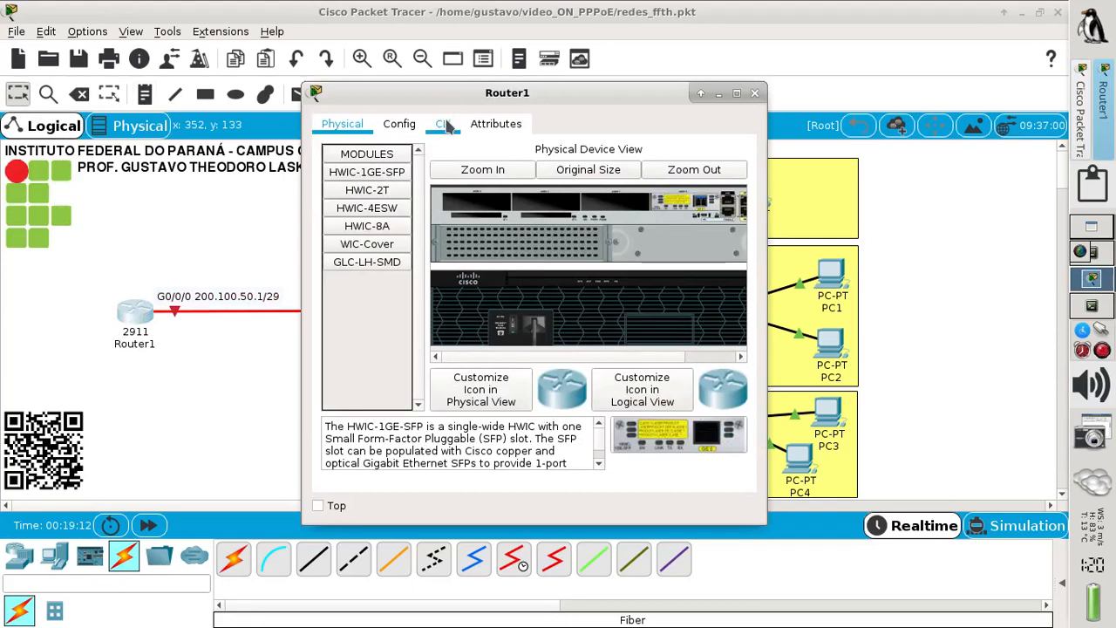
- In Router1's maximized CLI, decline initial setup and enter global configuration mode with en and conf t
left_click(443, 125)
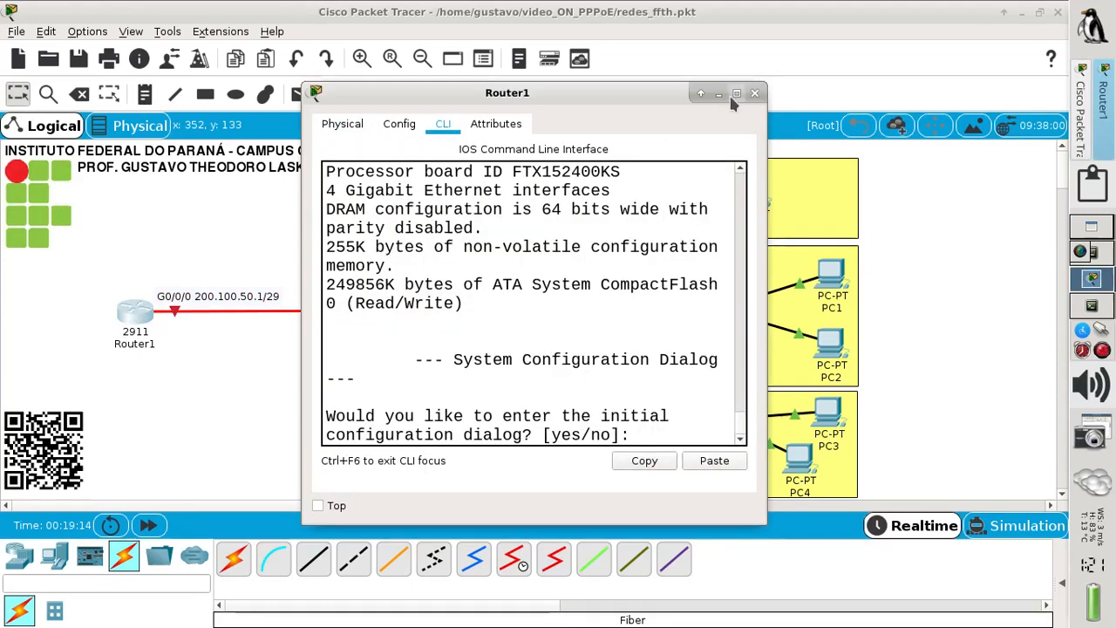
left_click(736, 92)
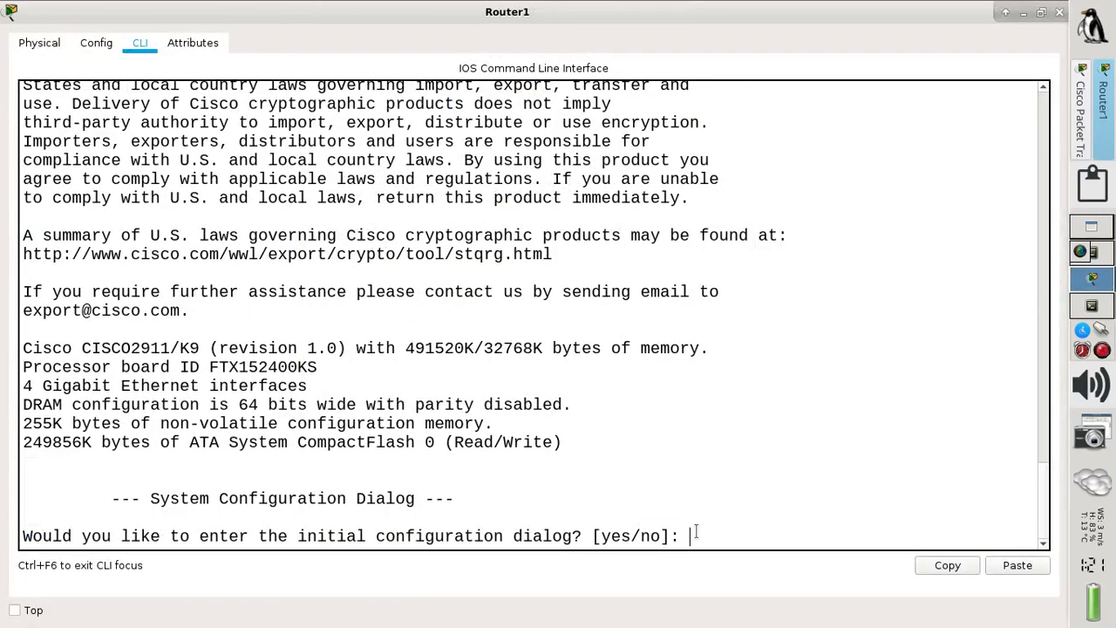
type("no")
key("Return")
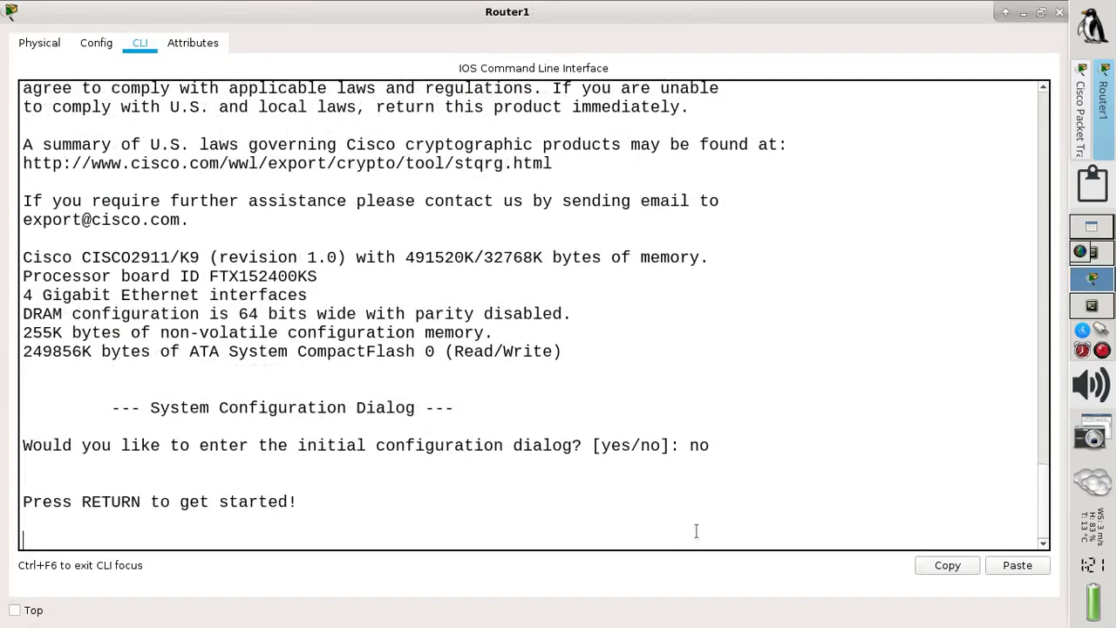
key("Return")
type("en")
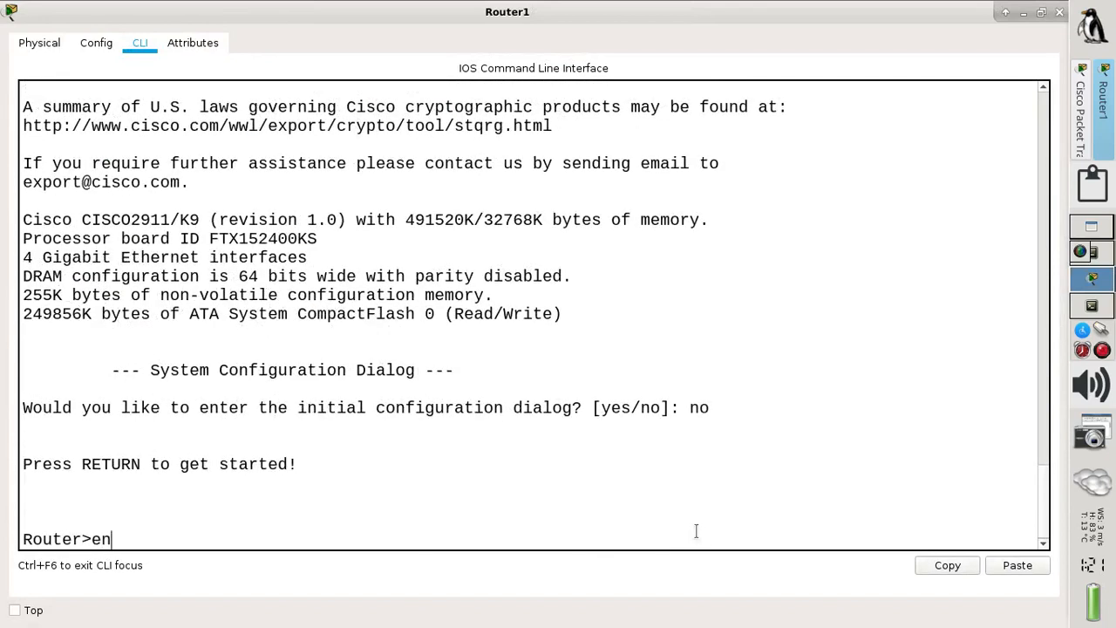
key("Return")
type("conf ")
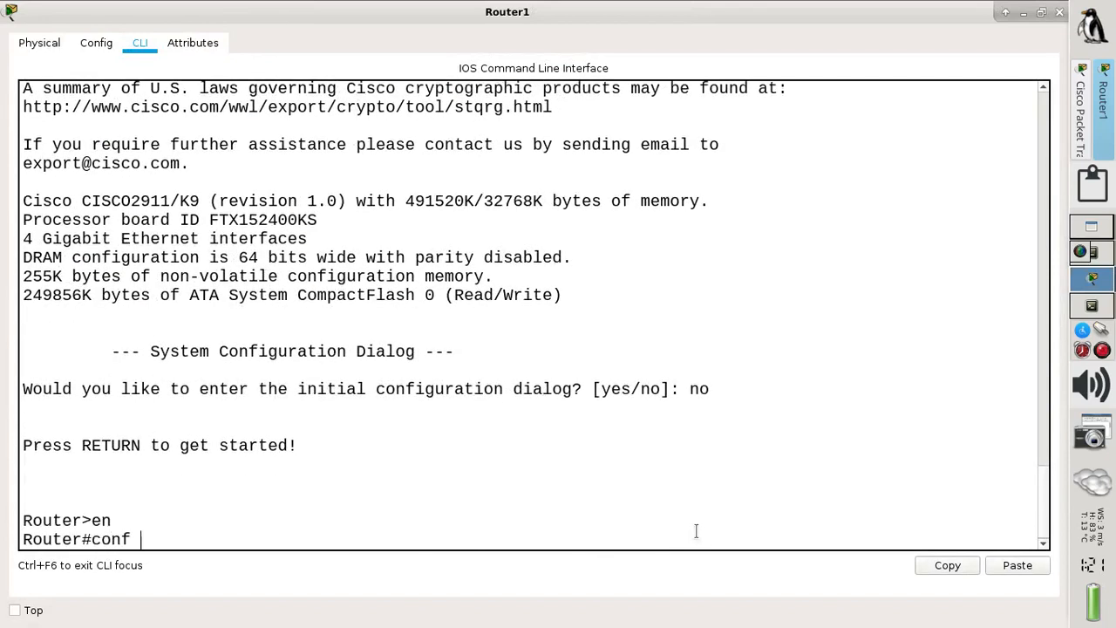
type("t")
key("Return")
- Assign interface G0/0/0 the address 200.100.50.1 with mask 255.255.255.248
type("int")
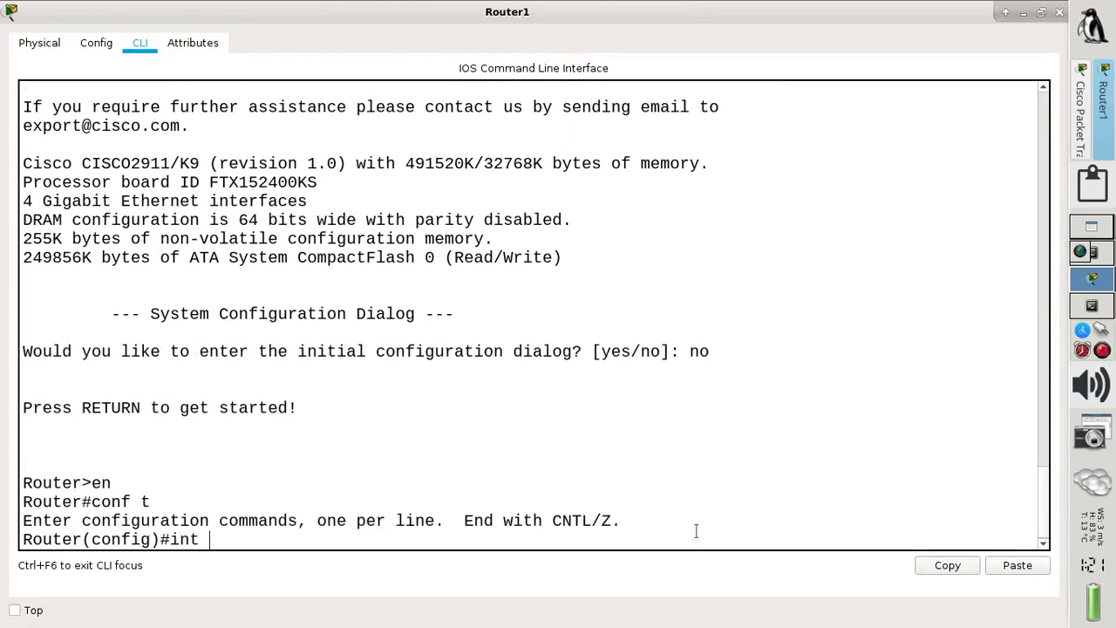
type(" g0")
type("/")
key("BackSpace")
type("0/0/0")
key("Return")
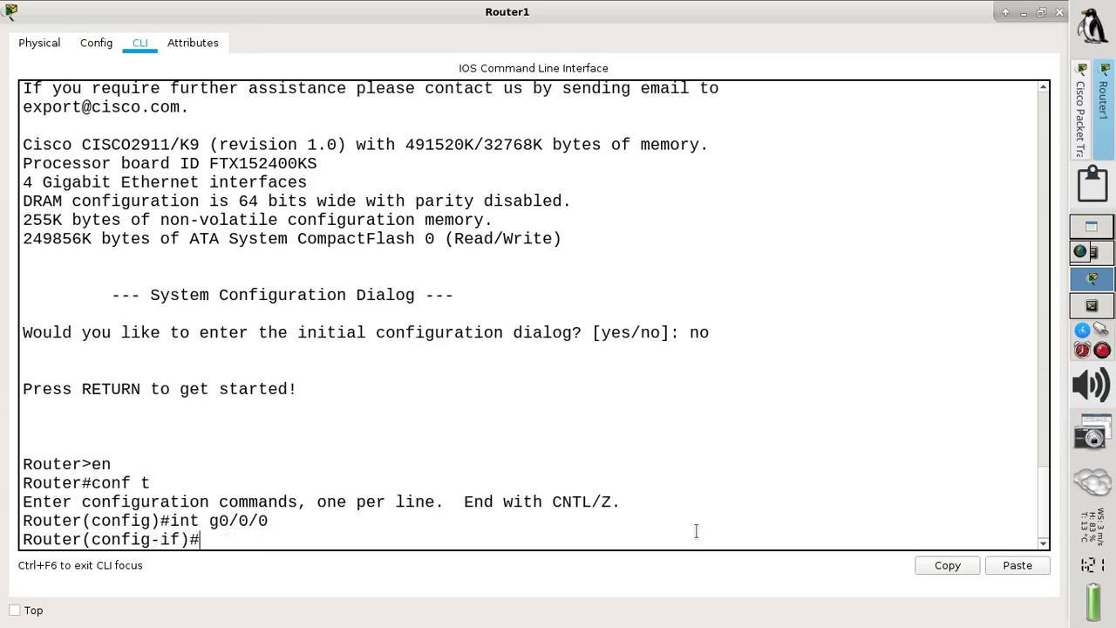
type("ip add 200.100.50")
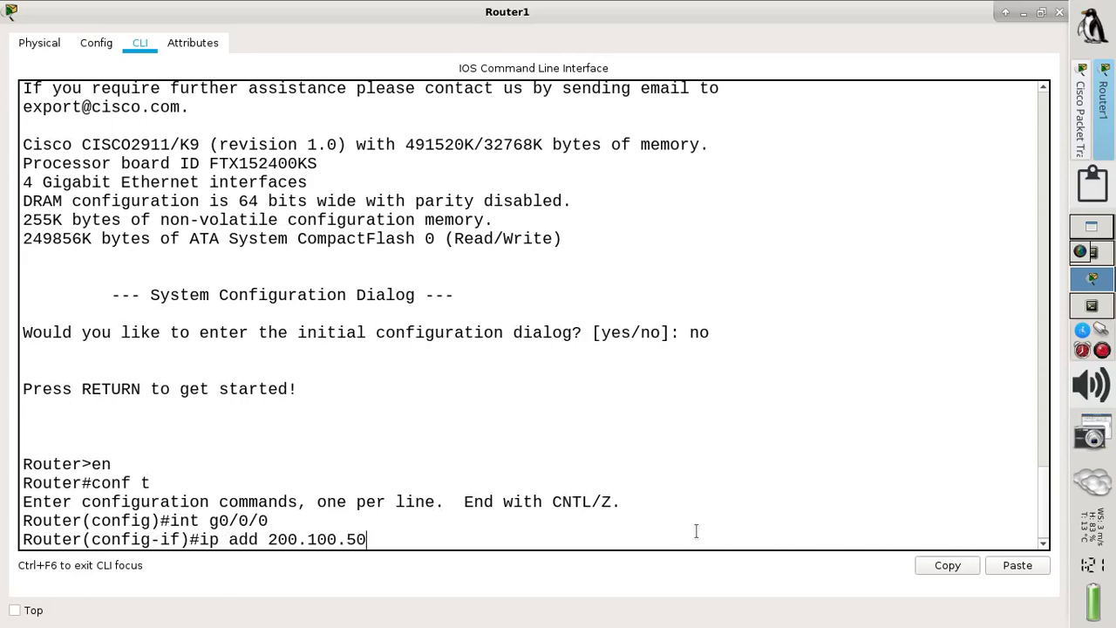
type(".1 255.2")
type("55.255.255")
type(".")
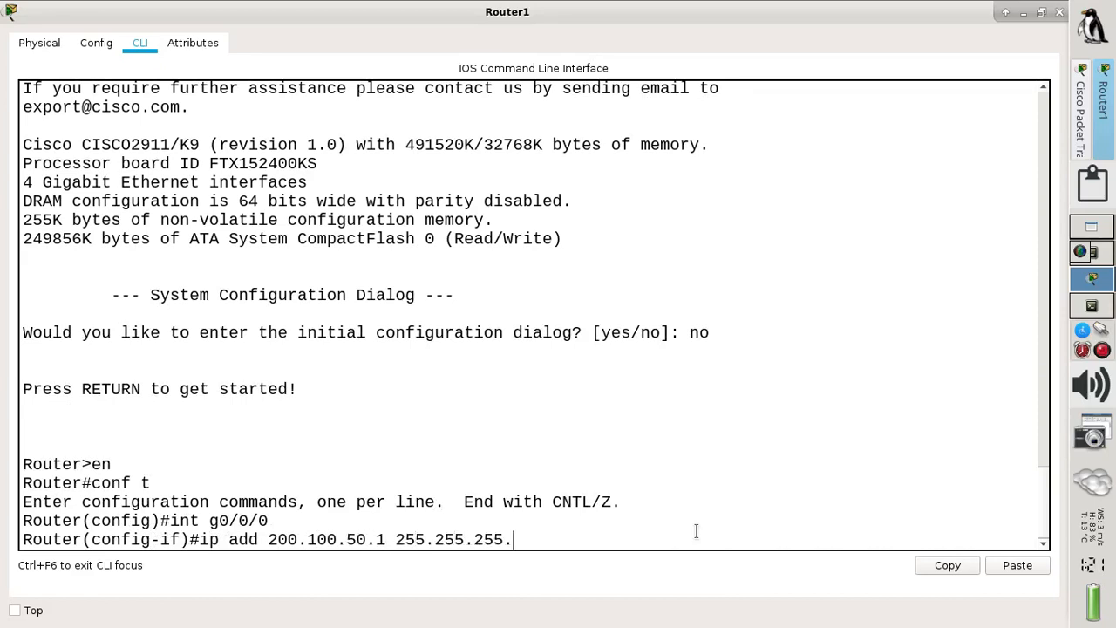
type("248")
key("Return")
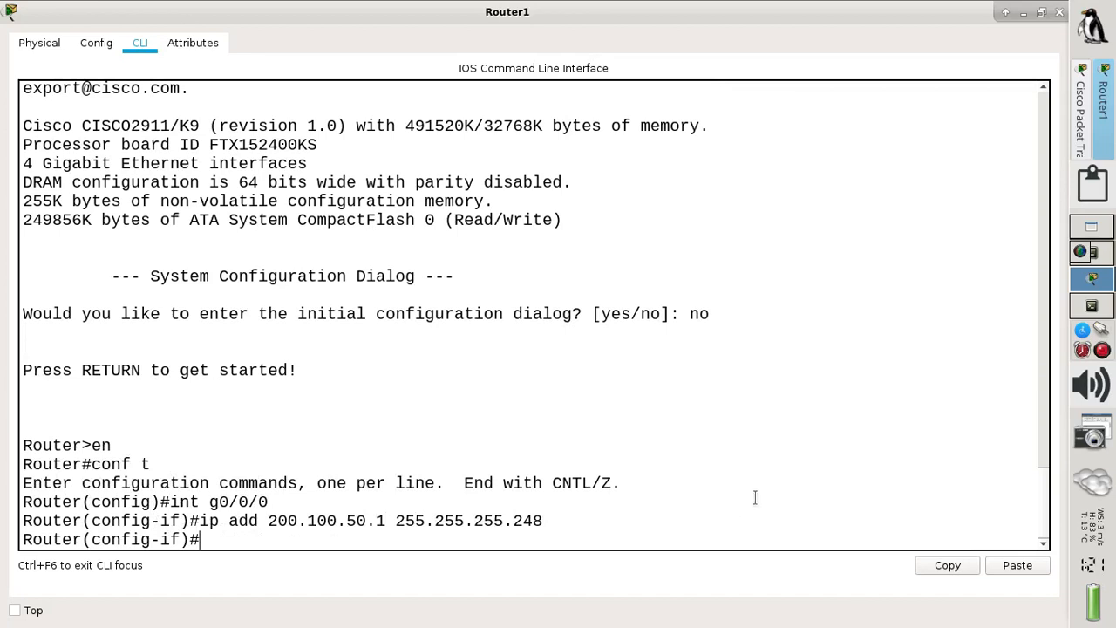
left_click(1092, 306)
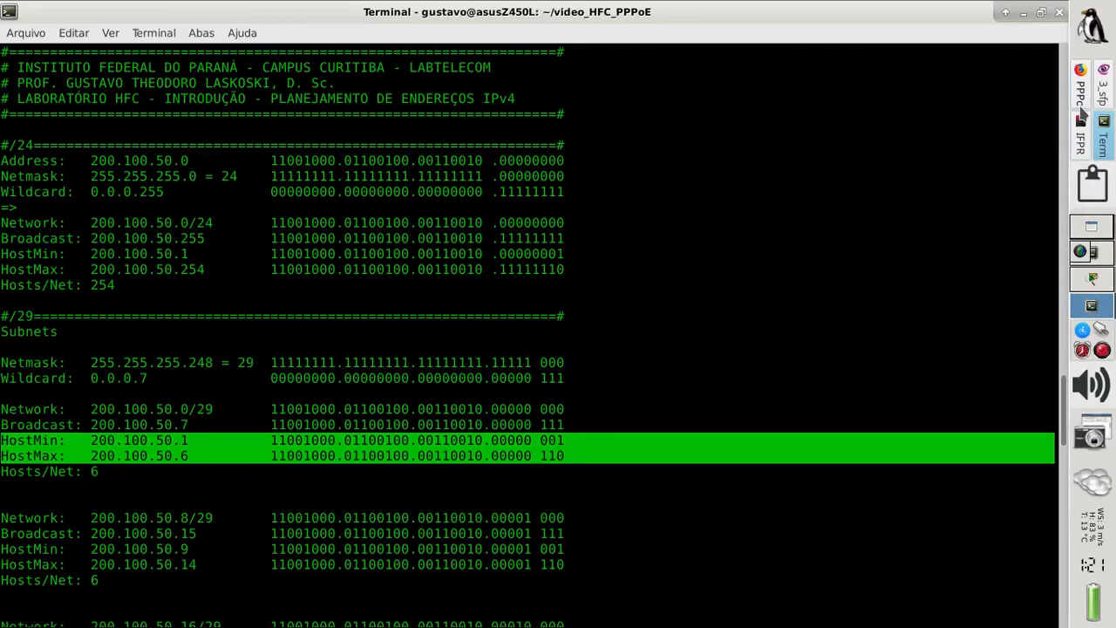
left_click(1081, 131)
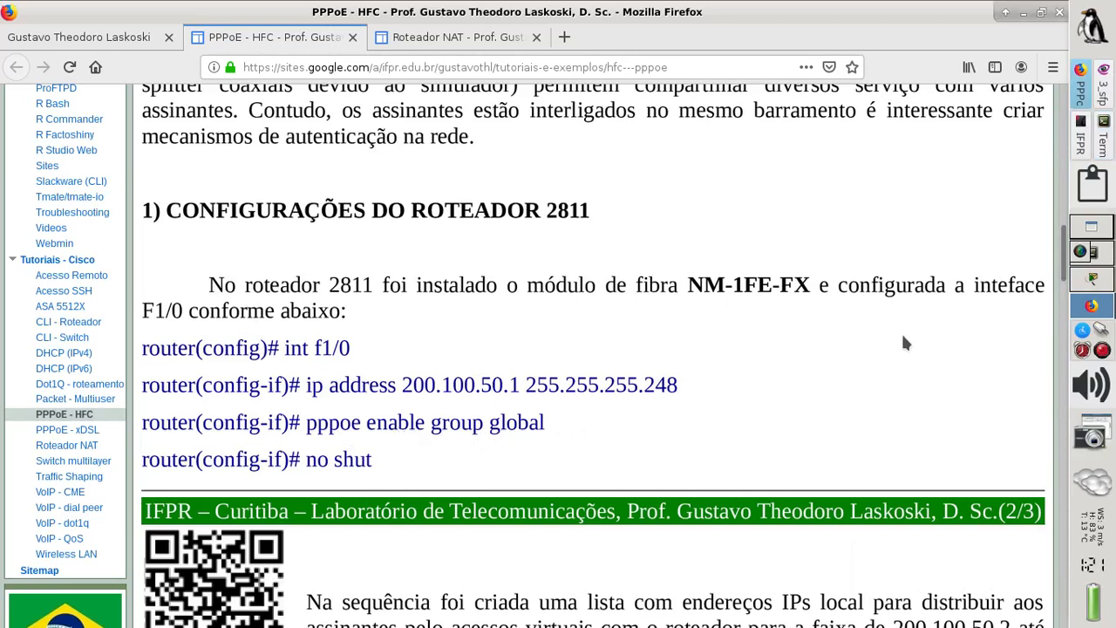
left_click(1092, 291)
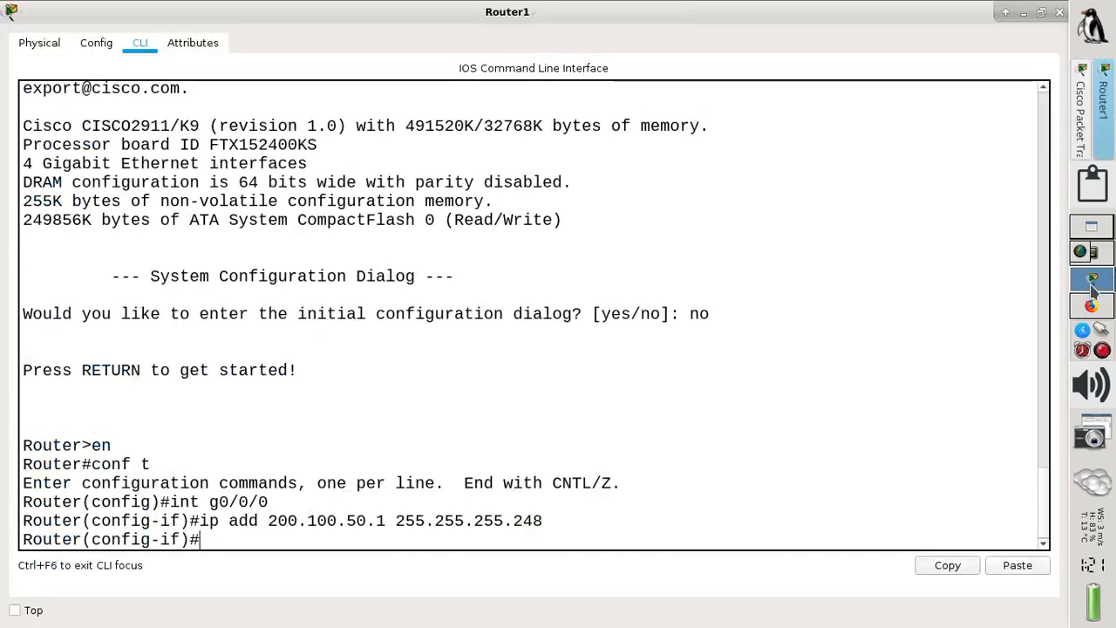
- Enable PPPoE group global on G0/0/0 using Tab completion
type("pppoe")
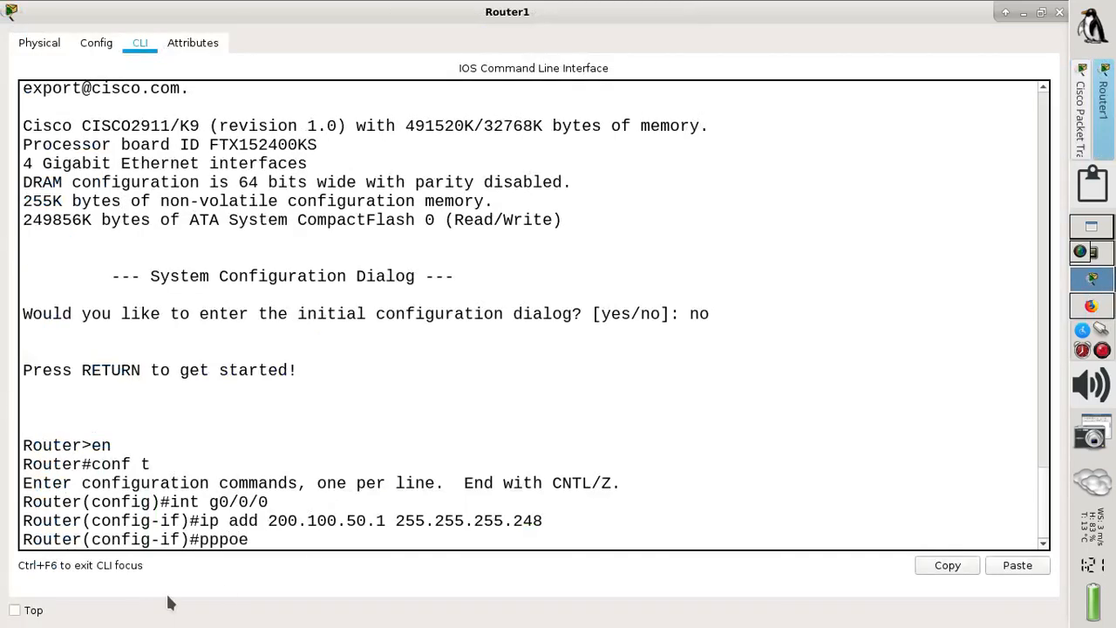
key("Tab")
type("en")
key("Tab")
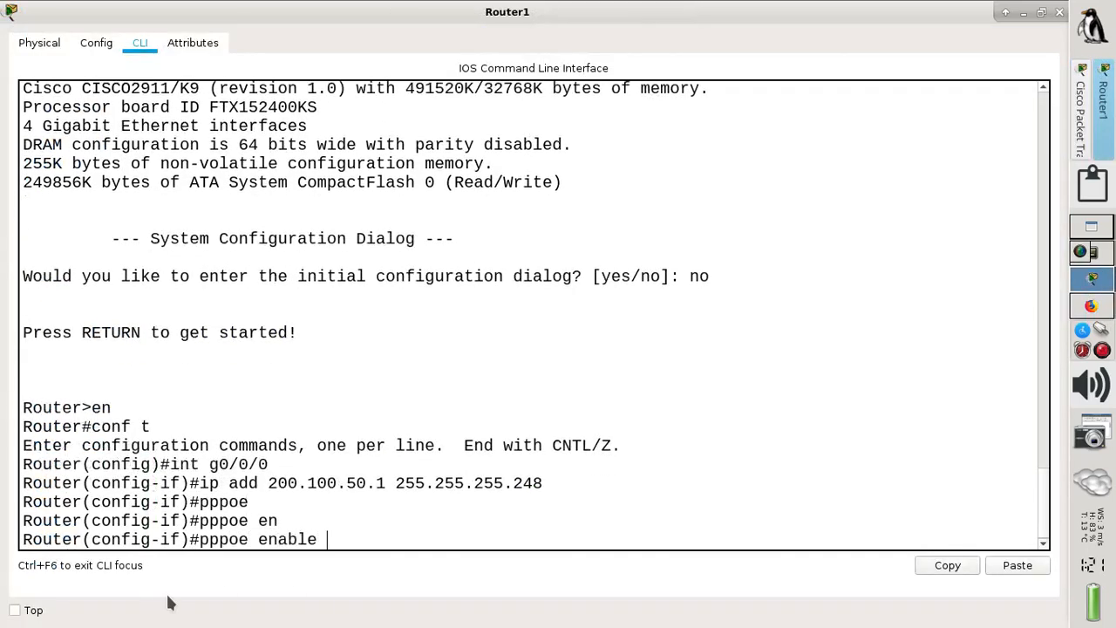
type("gl")
key("Tab")
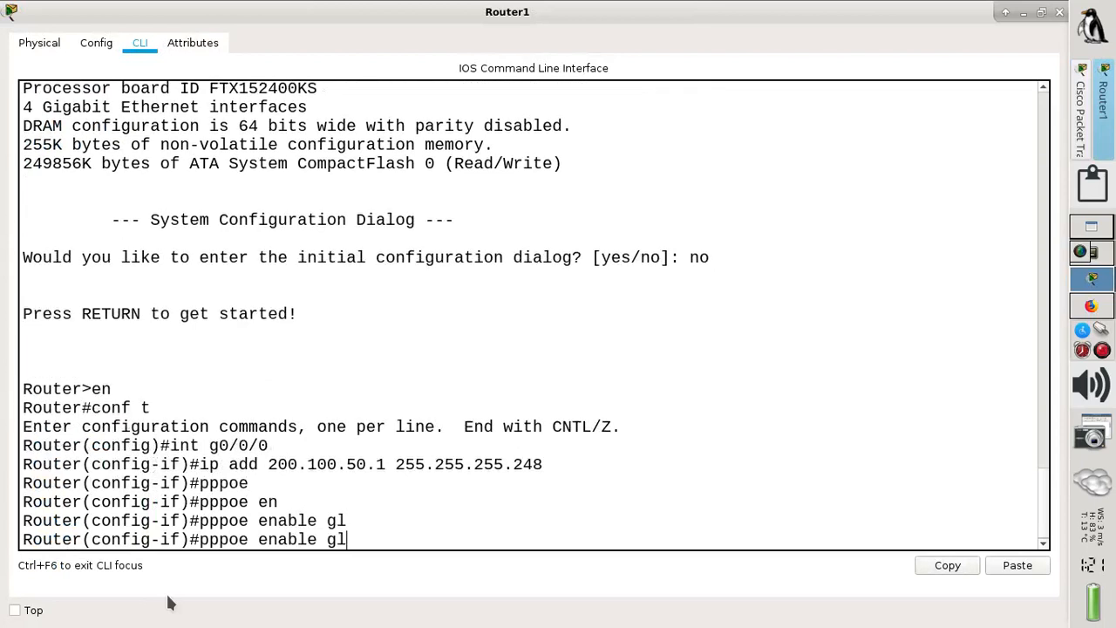
key("BackSpace")
type("ro")
key("Tab")
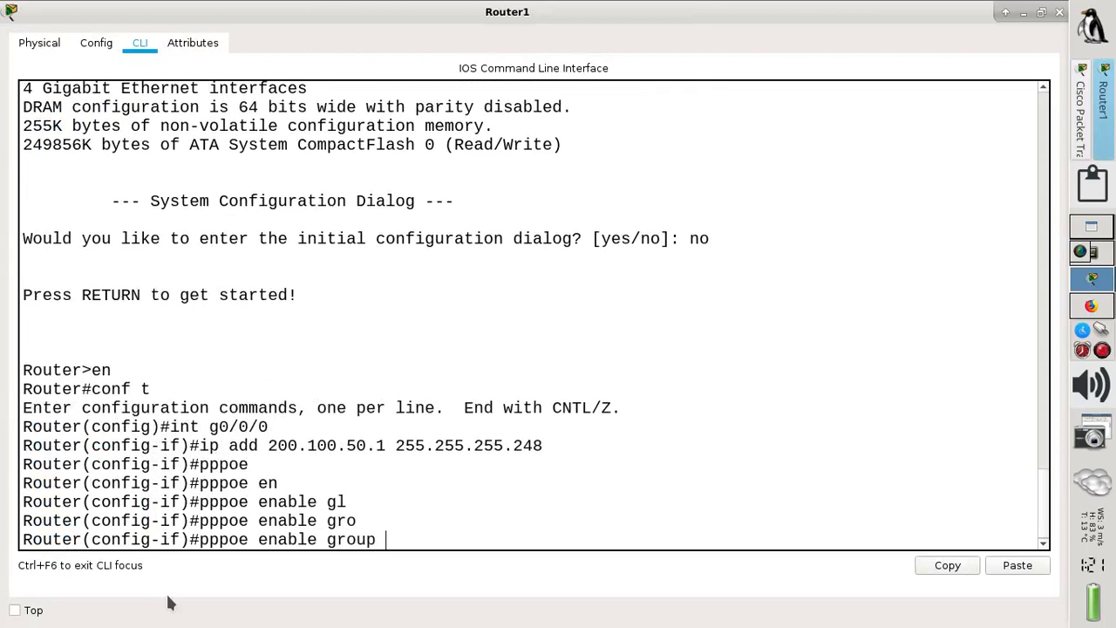
type("gl")
key("Tab")
key("Return")
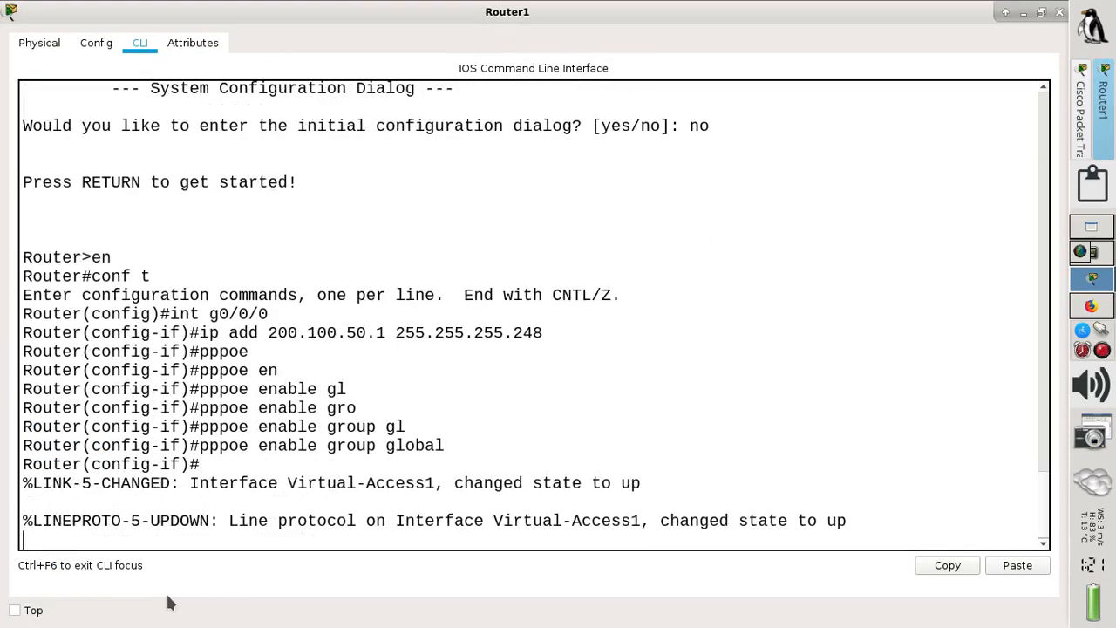
key("Return")
- Bring G0/0/0 up with no shut and bring the PPPoE tutorial page back
type("no ")
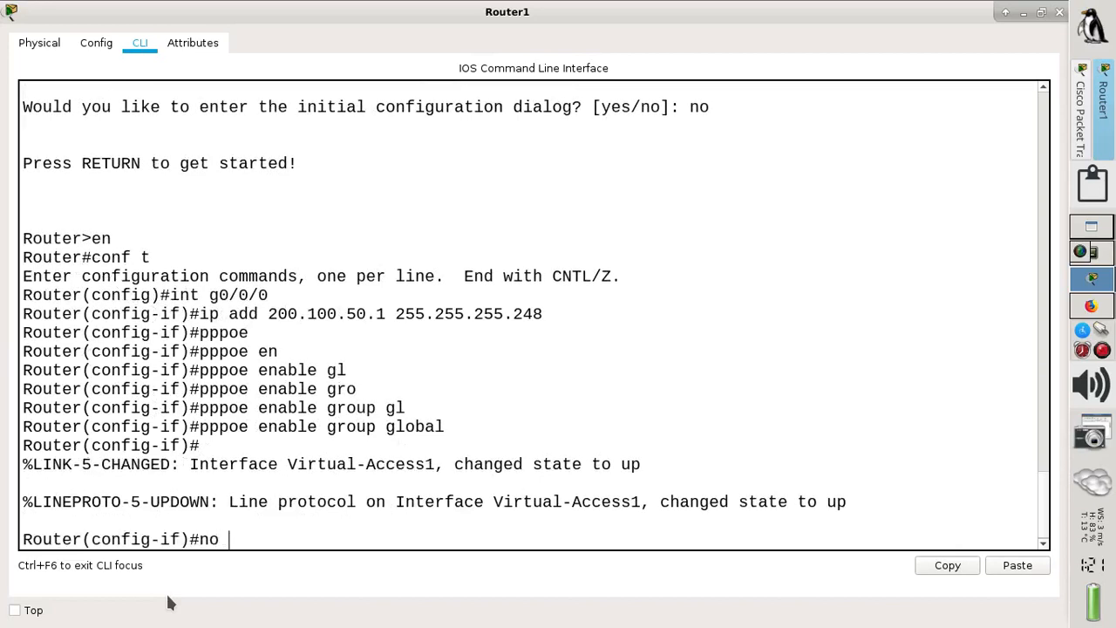
type("shut")
key("Return")
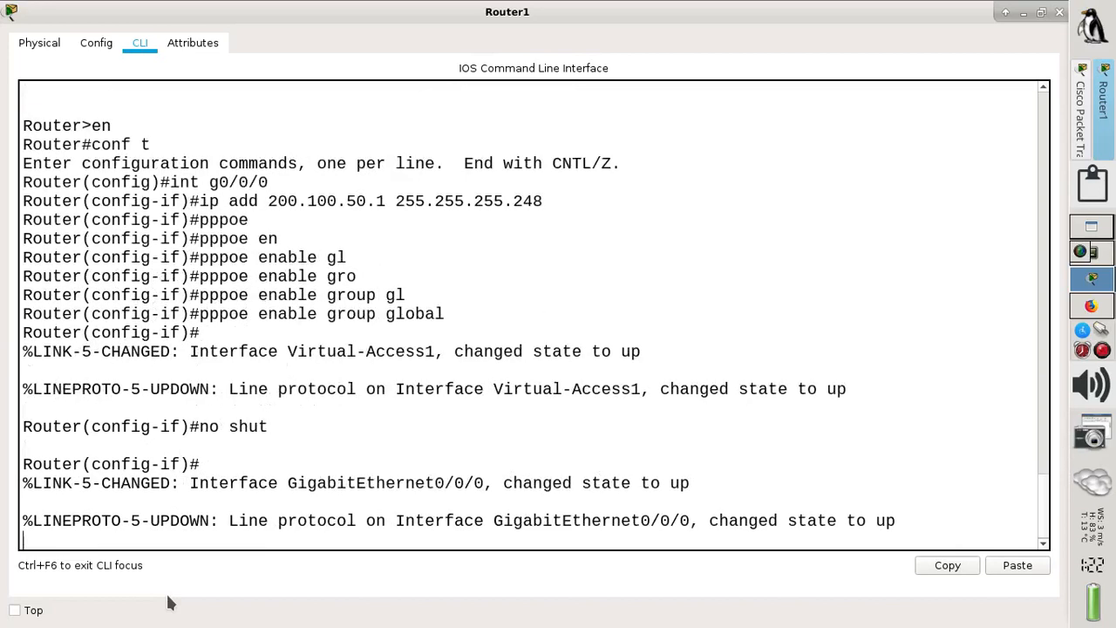
key("Return")
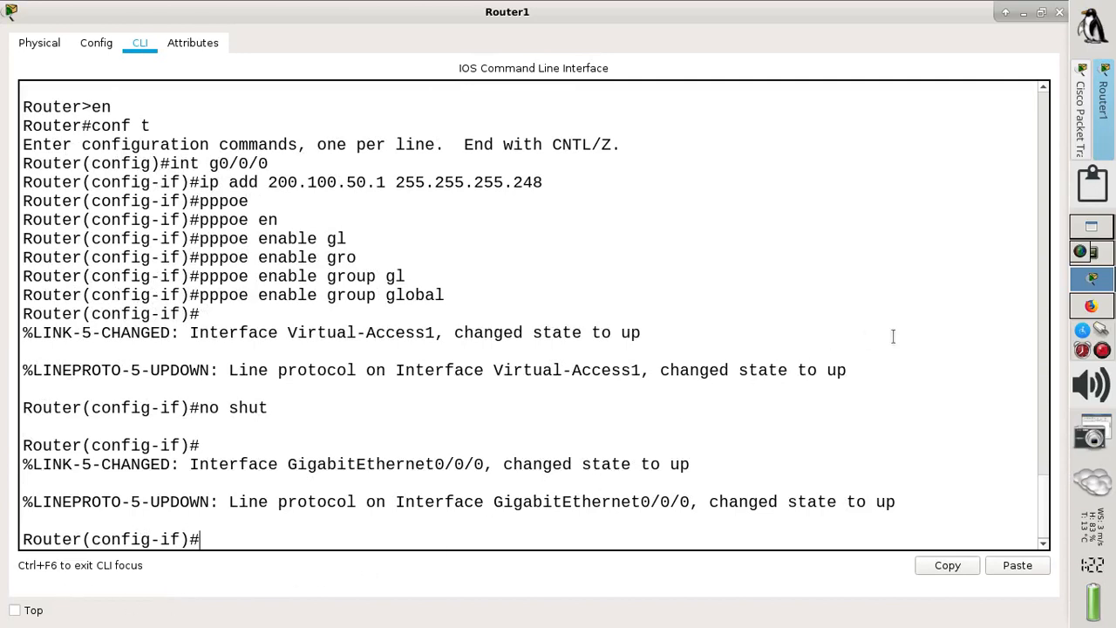
left_click(1090, 306)
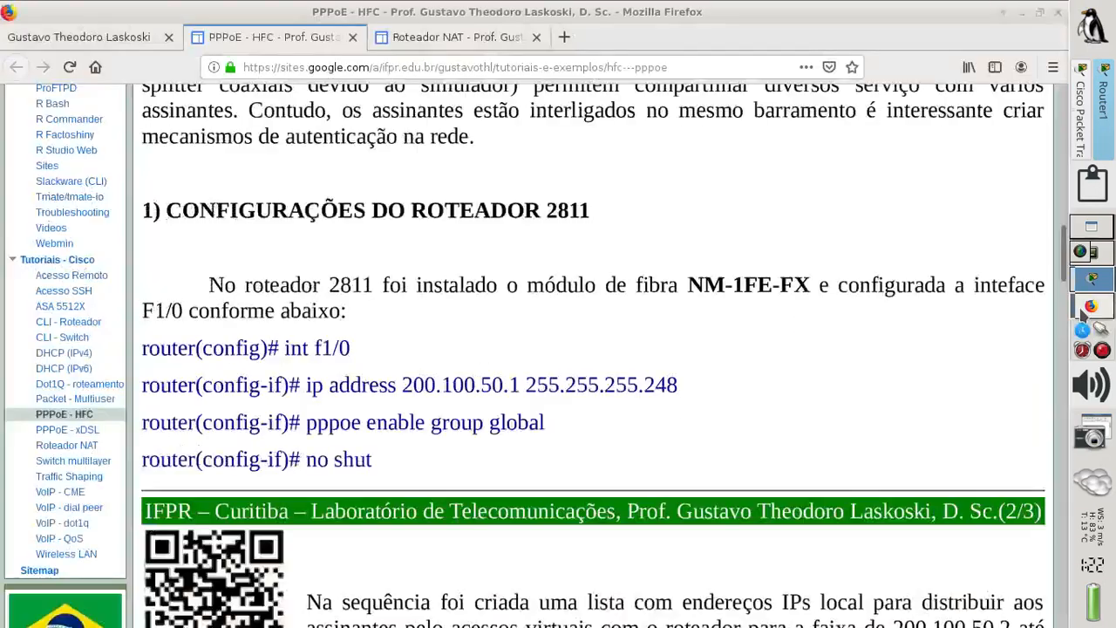
- Scroll the tutorial to the ip local pool and bba-group commands, then return to Packet Tracer
scroll(598, 392, "down", 5)
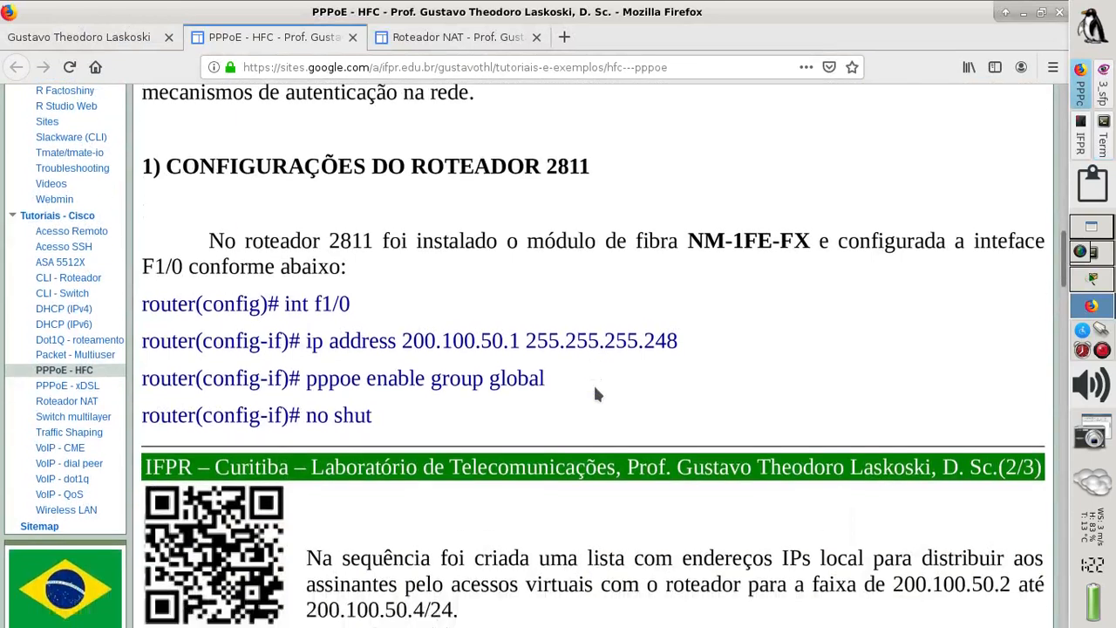
scroll(595, 389, "down", 3)
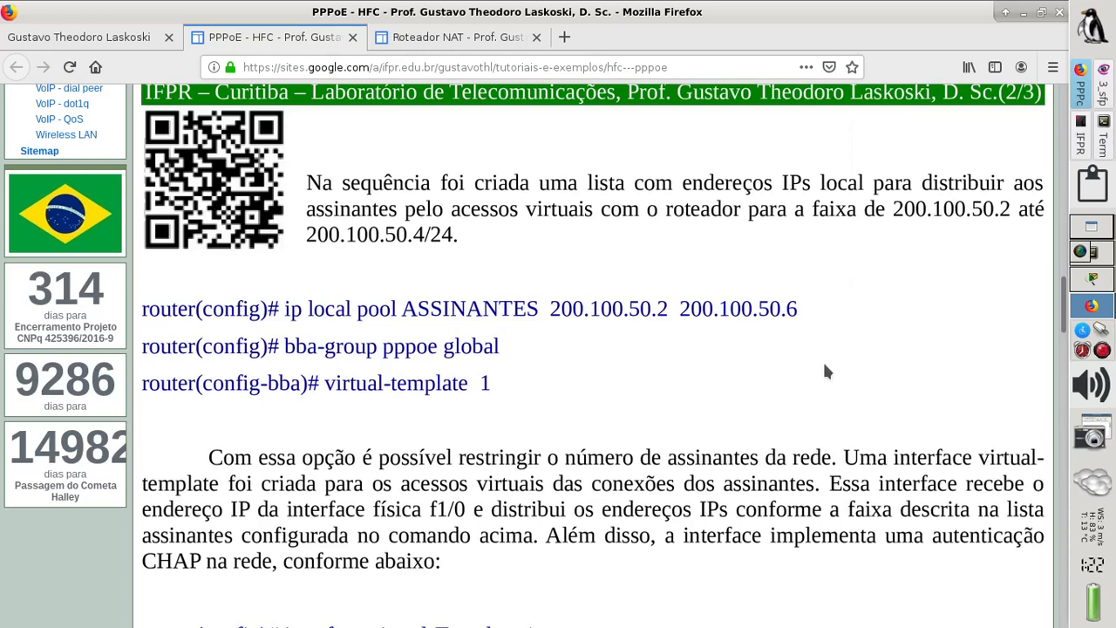
left_click(1094, 286)
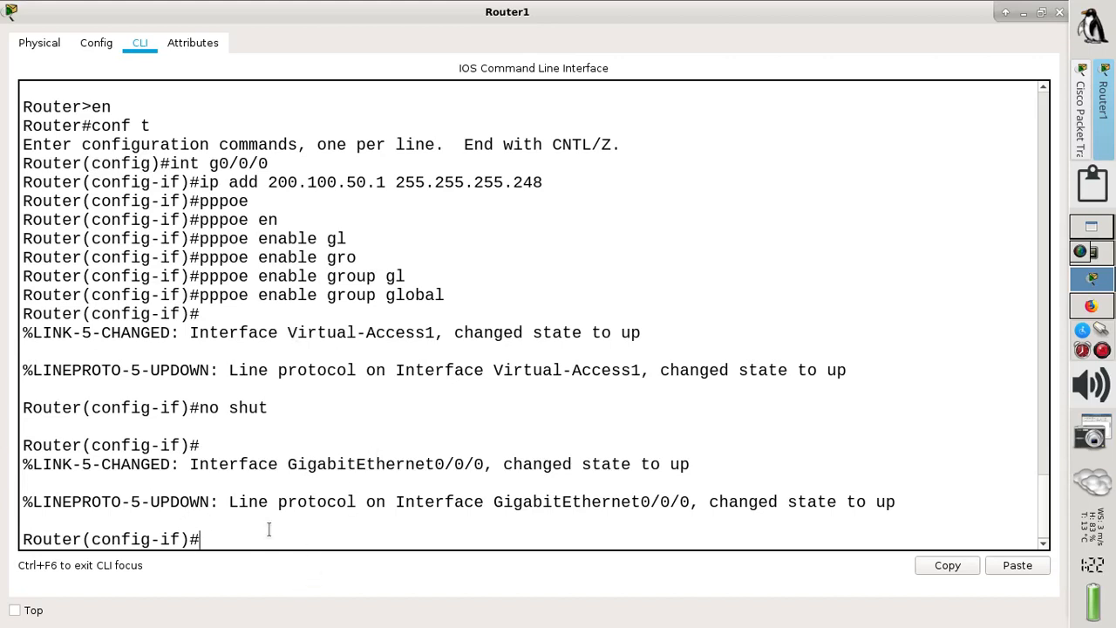
- Leave interface mode and create address pool ASSINANTES-PPPoE from 200.100.50.2 to 200.100.50.6
type("exit")
key("Return")
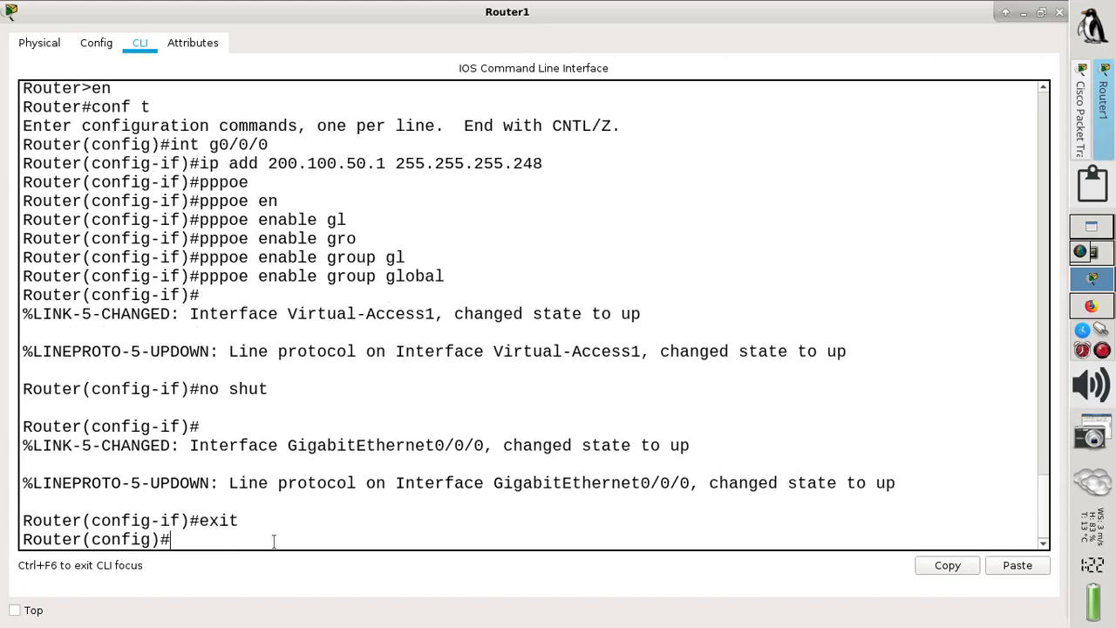
type("ip lo")
key("Tab")
type("po")
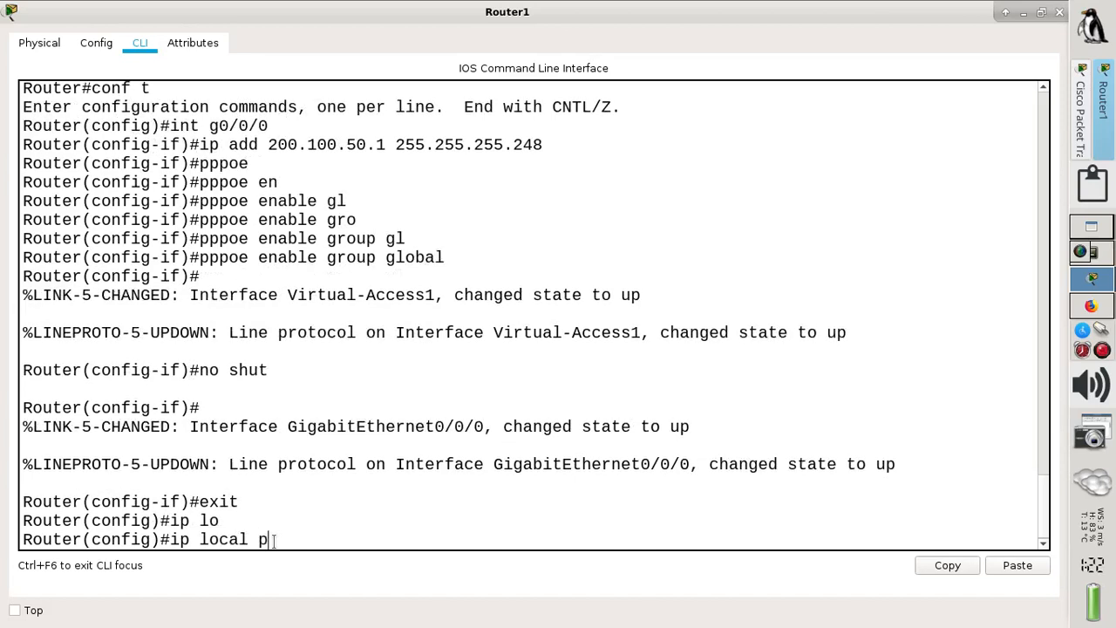
key("Tab")
type("ASSINANTES")
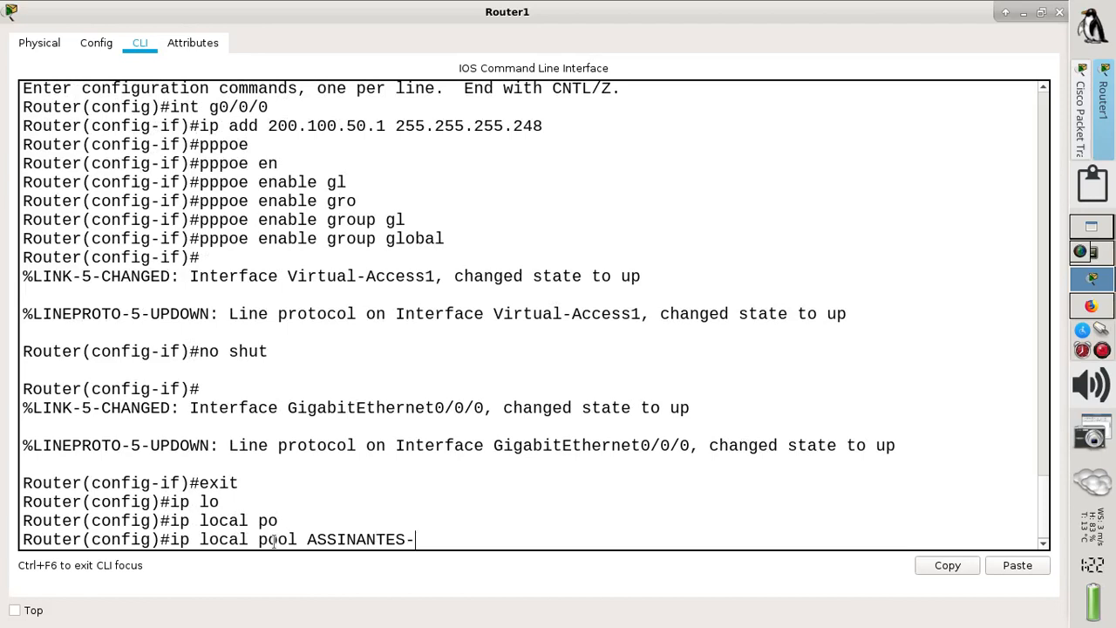
type("-PPPOE")
key("BackSpace")
key("BackSpace")
type("oE 2001")
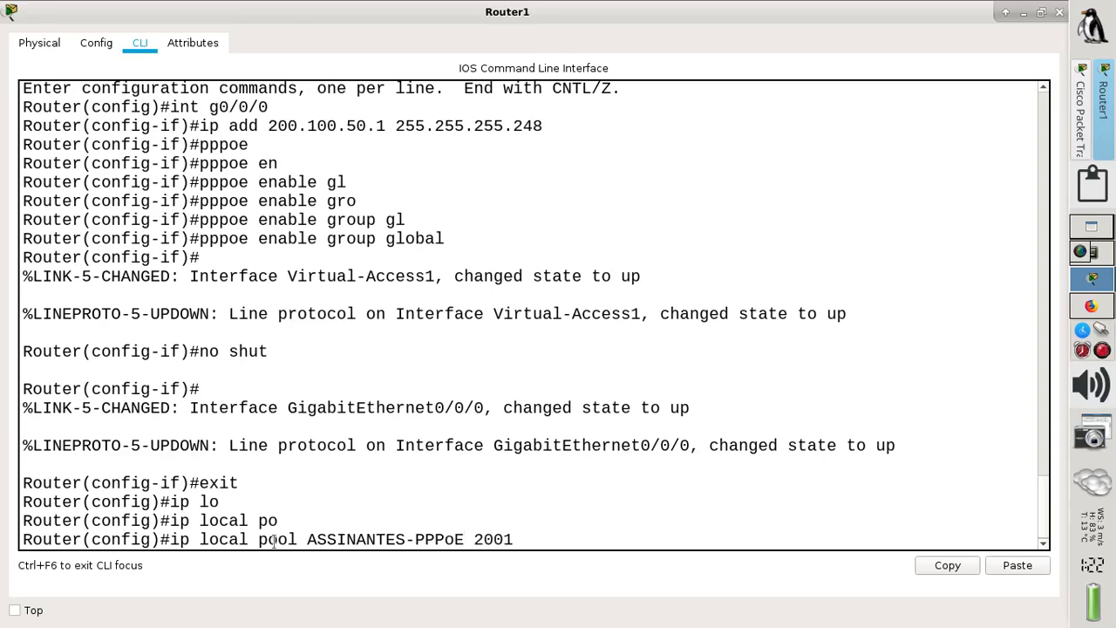
key("BackSpace")
type(".100")
type(".50")
key("BackSpace")
type("50.2 200.100.50")
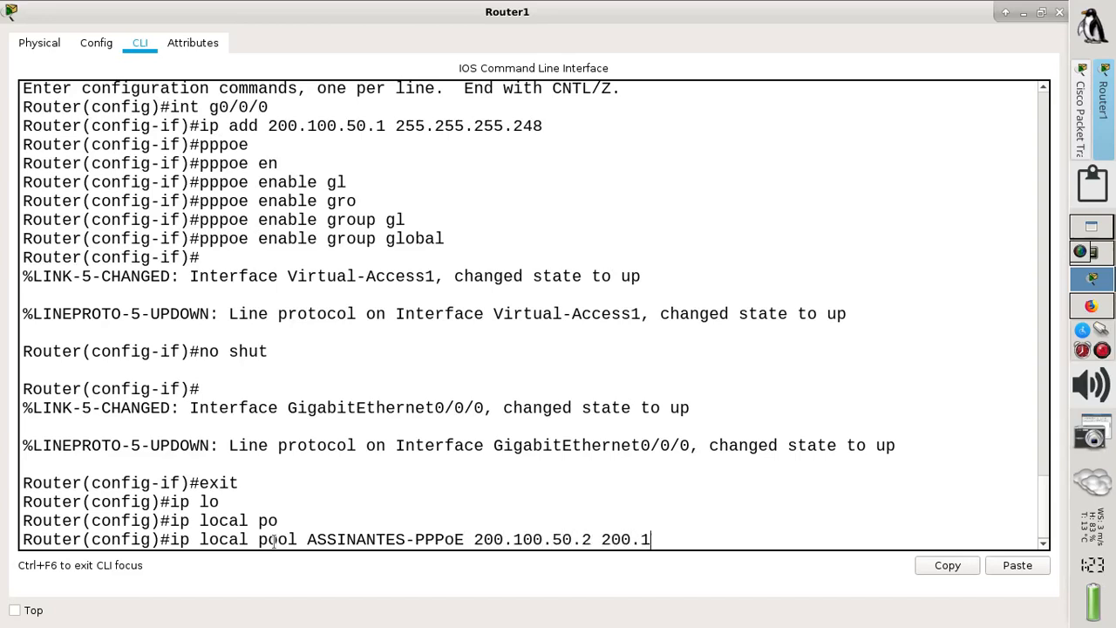
type(".6")
key("Return")
- Create the BBA group with bba-group pppoe global
type("bb")
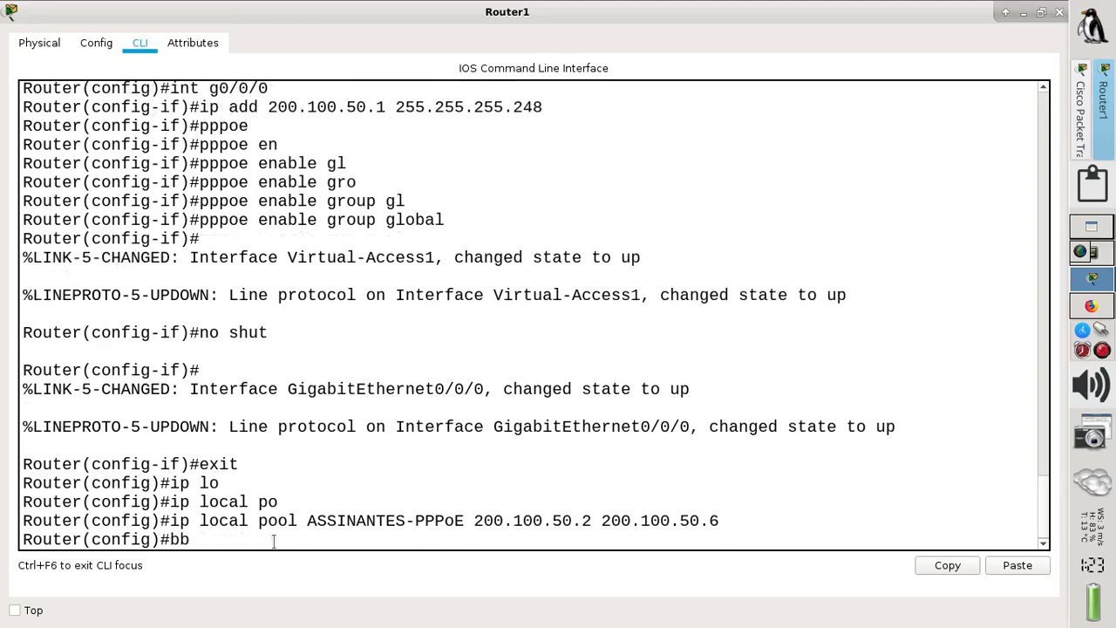
key("Tab")
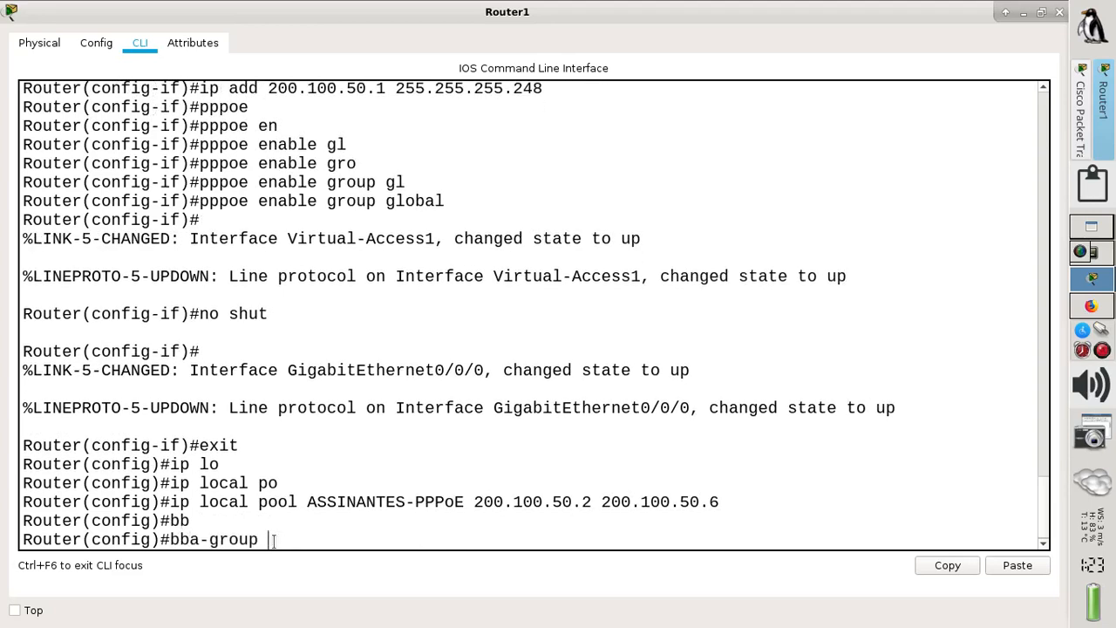
type("ppo")
key("Tab")
key("BackSpace")
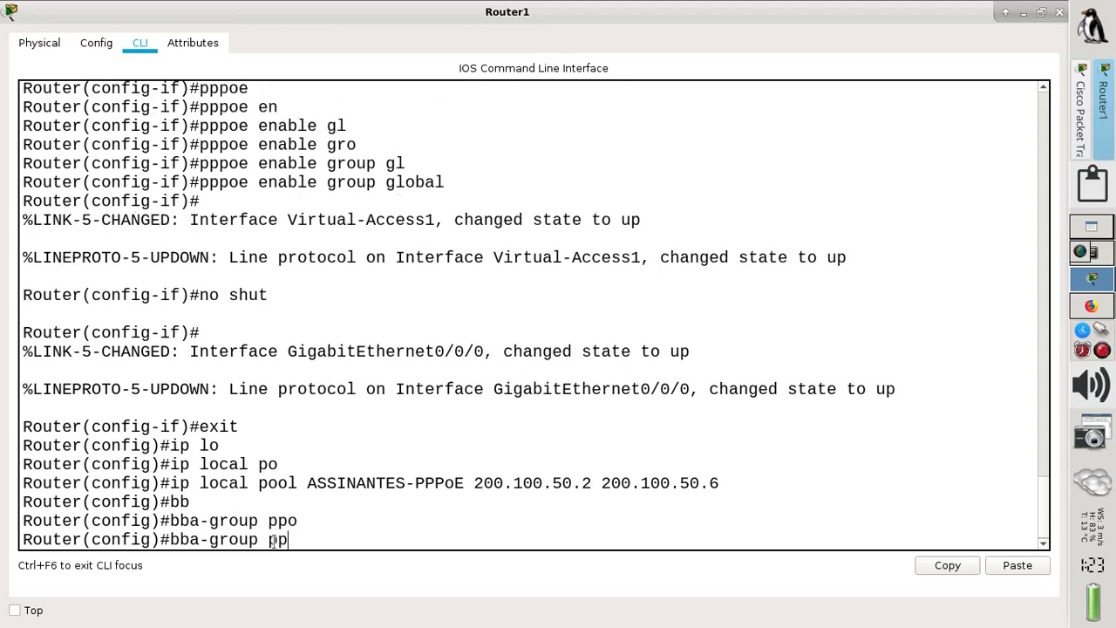
type("po")
key("Tab")
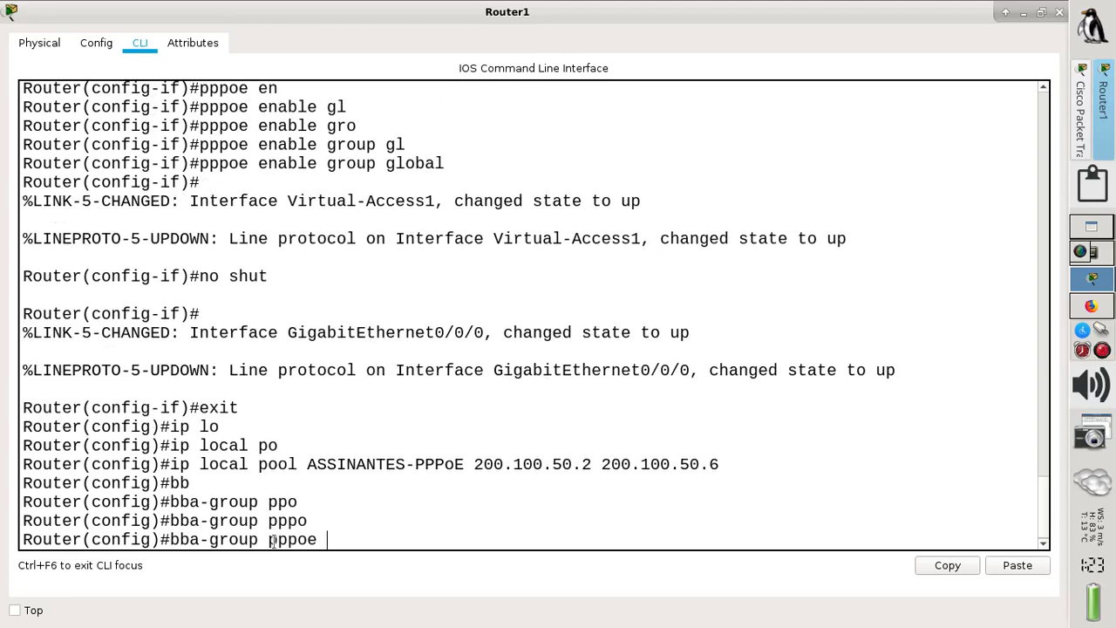
type("glo")
key("Tab")
key("Return")
- Attach virtual-template 1 to the BBA group and exit its configuration
type("vi")
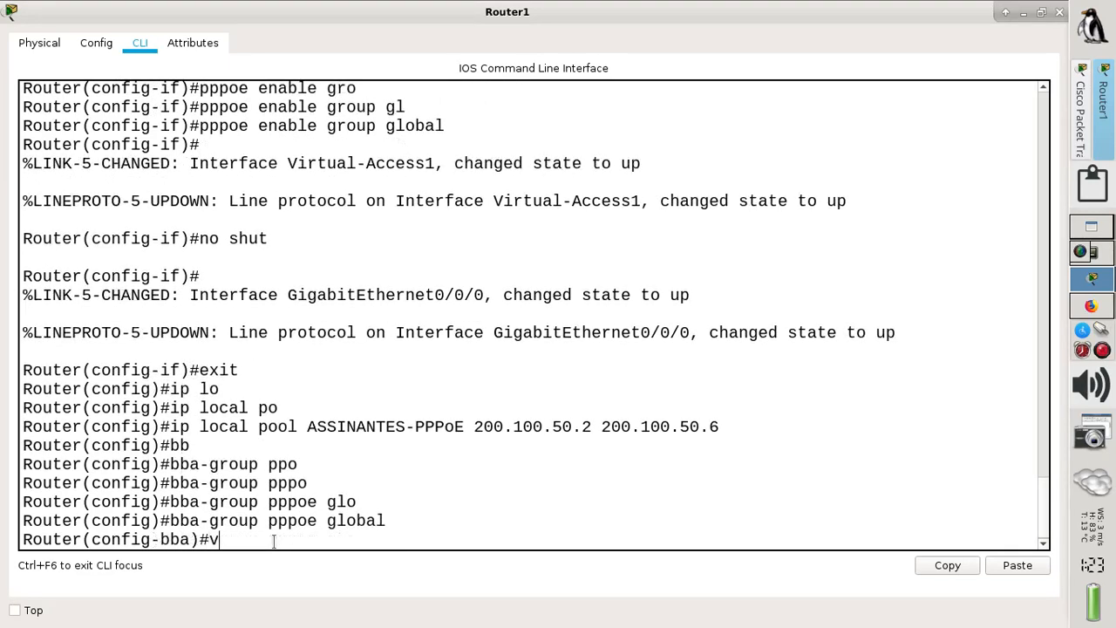
key("Tab")
type("1")
key("Return")
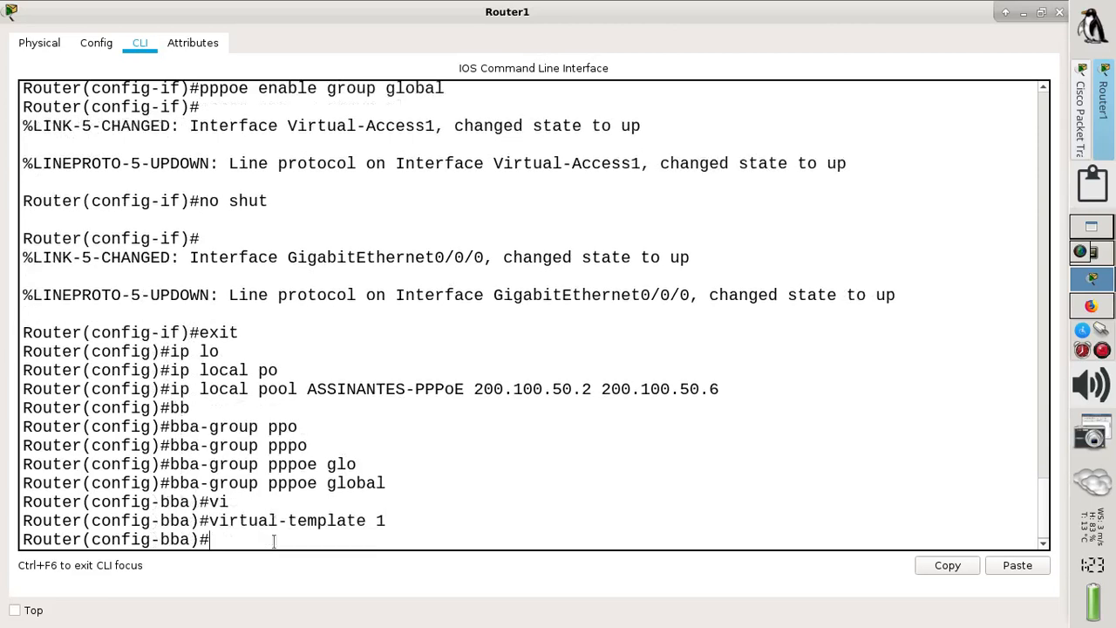
type("exit")
key("Return")
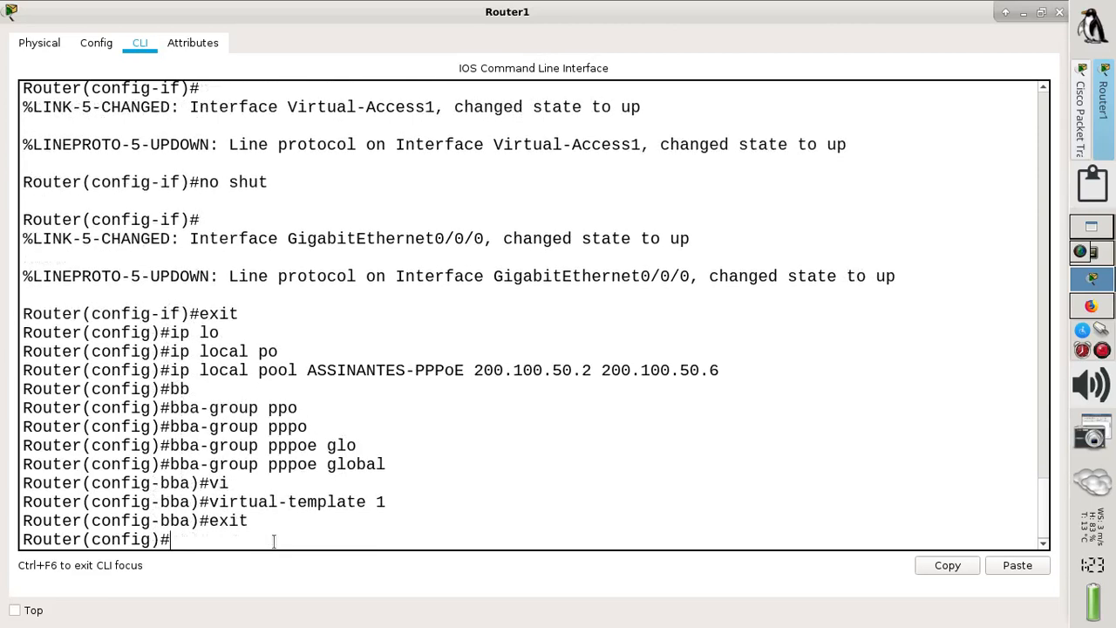
- Scroll further down the PPPoE tutorial page in Firefox
left_click(1090, 305)
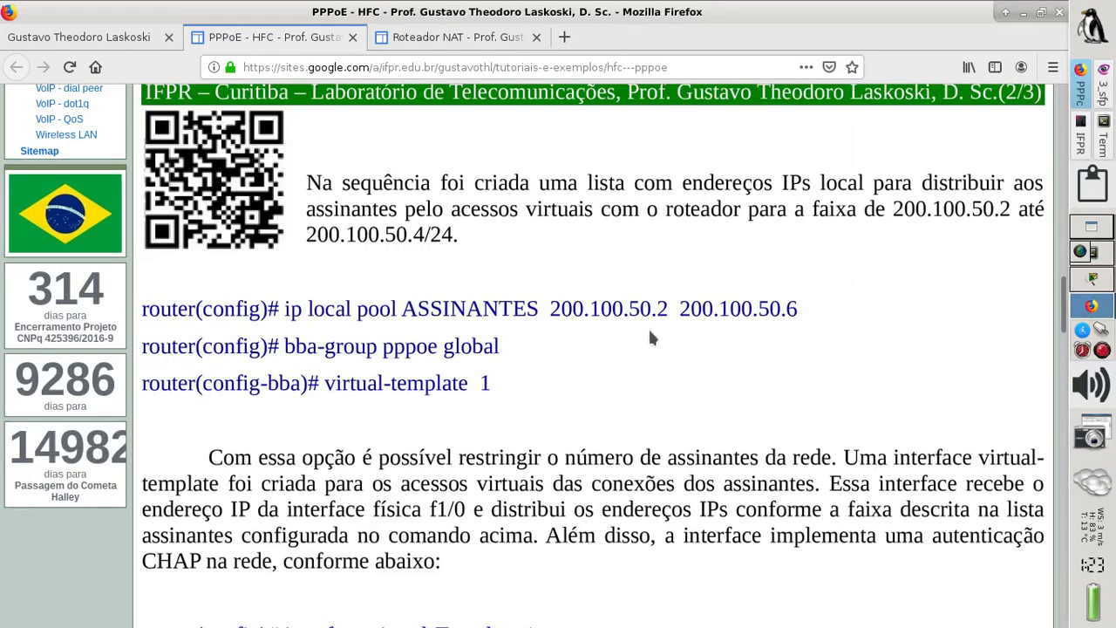
scroll(624, 342, "down", 2)
scroll(624, 342, "down", 5)
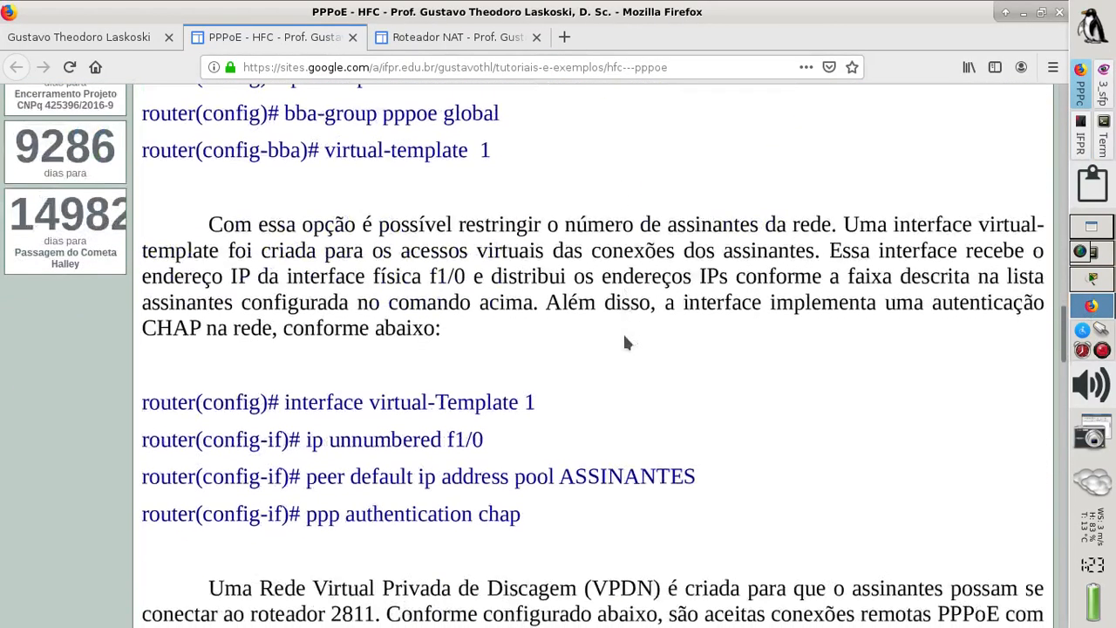
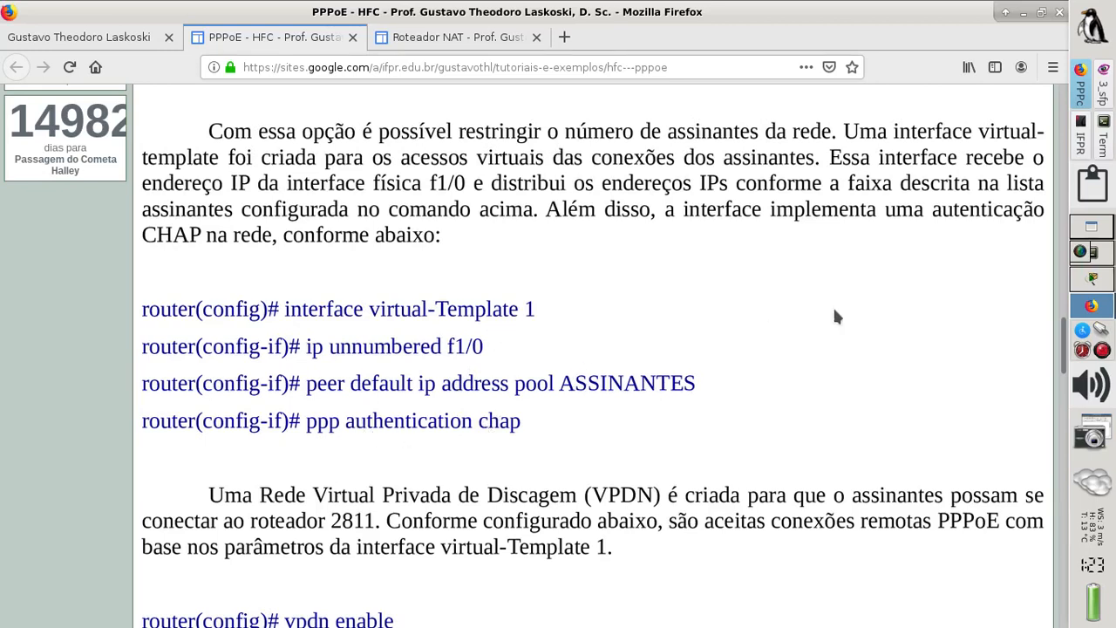
- Bring Router1's CLI window back to the front in Packet Tracer
left_click(1097, 279)
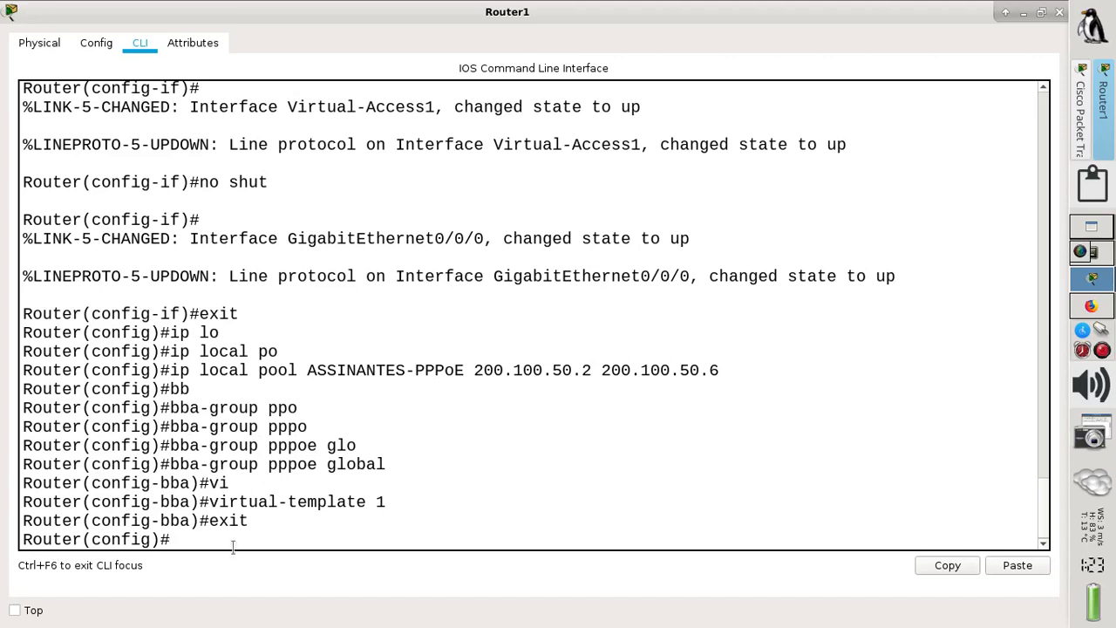
- Create interface virtual-Template 1 on Router1
type("int")
key("Tab")
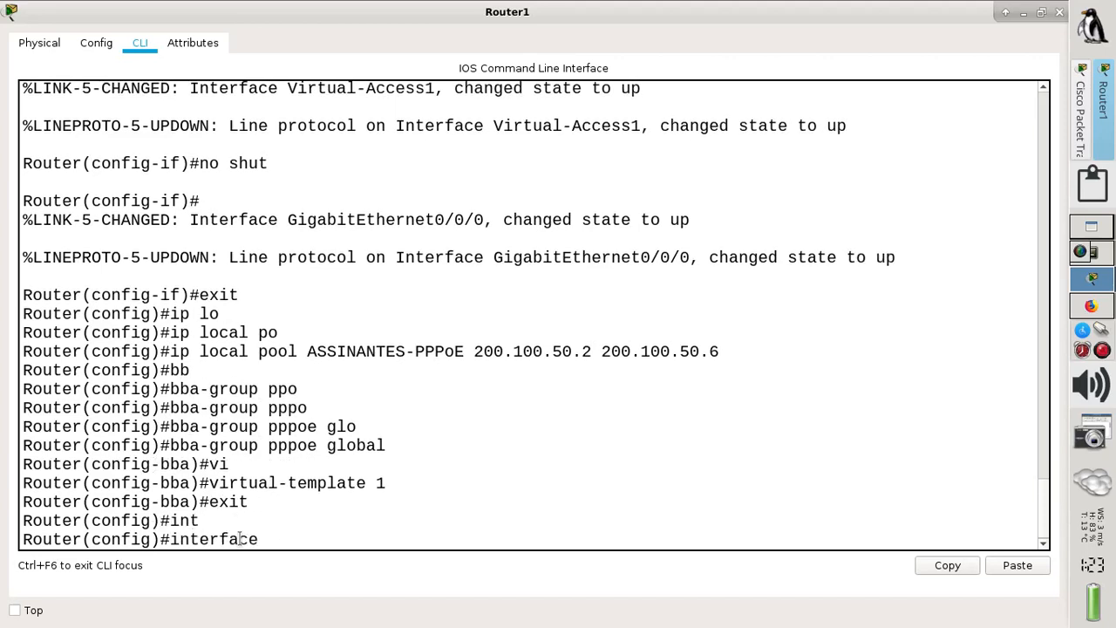
type("vi")
key("Tab")
key("BackSpace")
type("1")
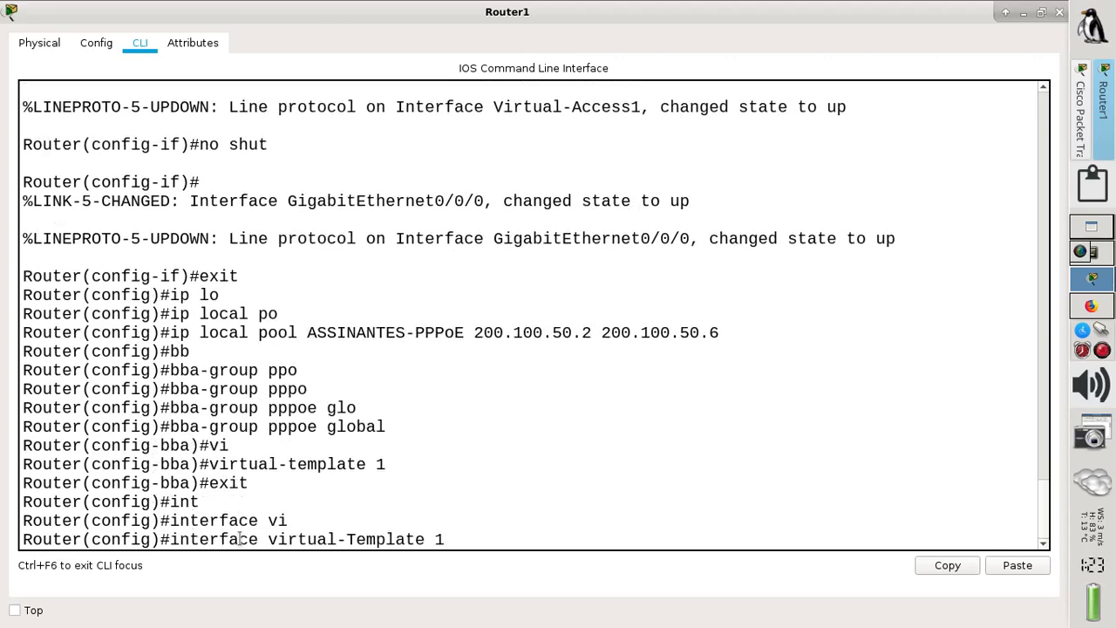
key("Return")
- Make the template ip unnumbered to g0/0/0
type("ip i")
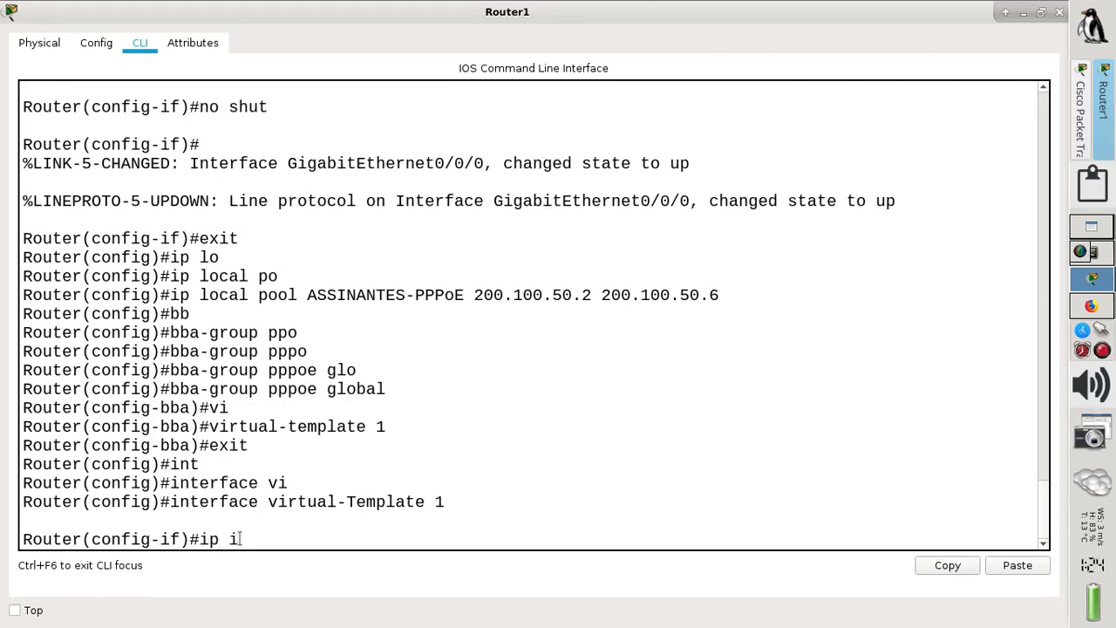
key("BackSpace")
type("un")
key("Tab")
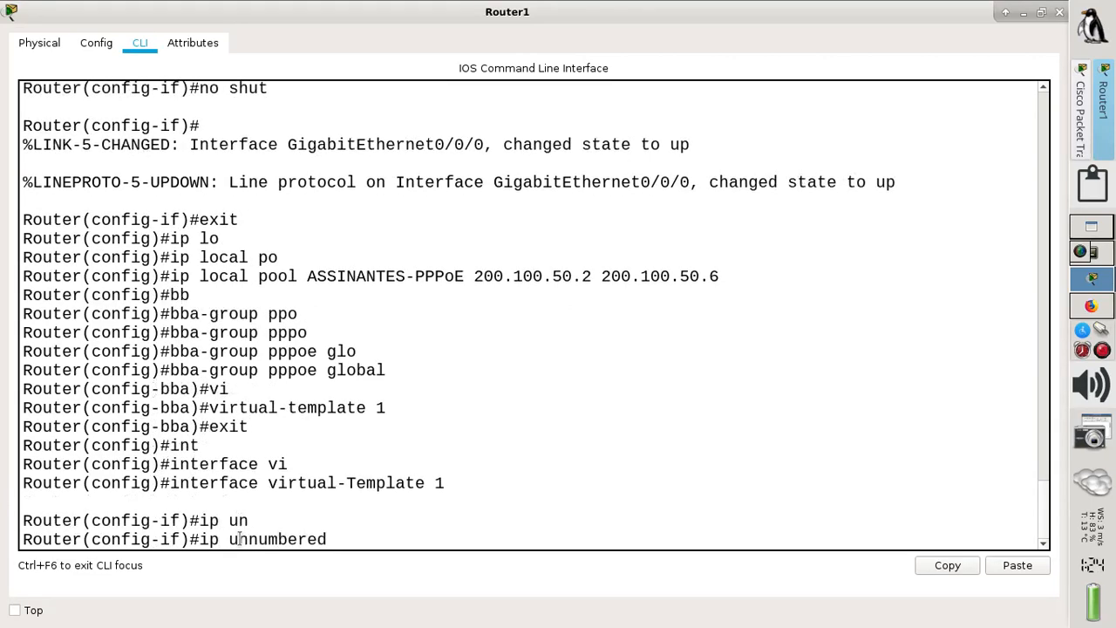
type("g0/0/0")
key("Return")
- Set peer default ip address pool ASSINANTES-PPPoE on the template
type("pe")
key("Tab")
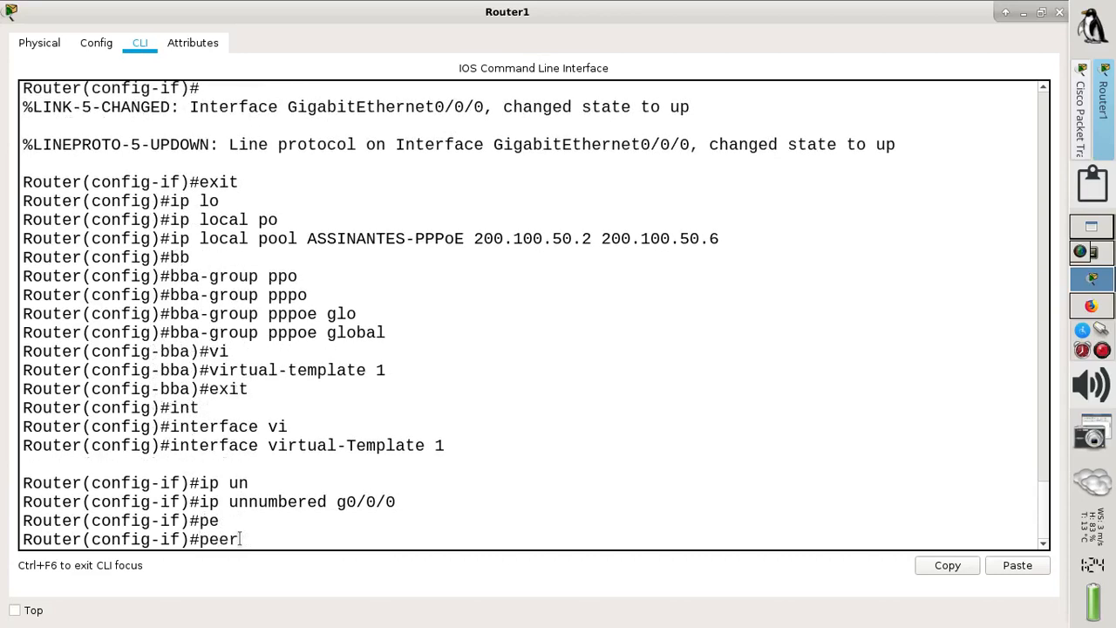
type("de")
key("Tab")
type("ip")
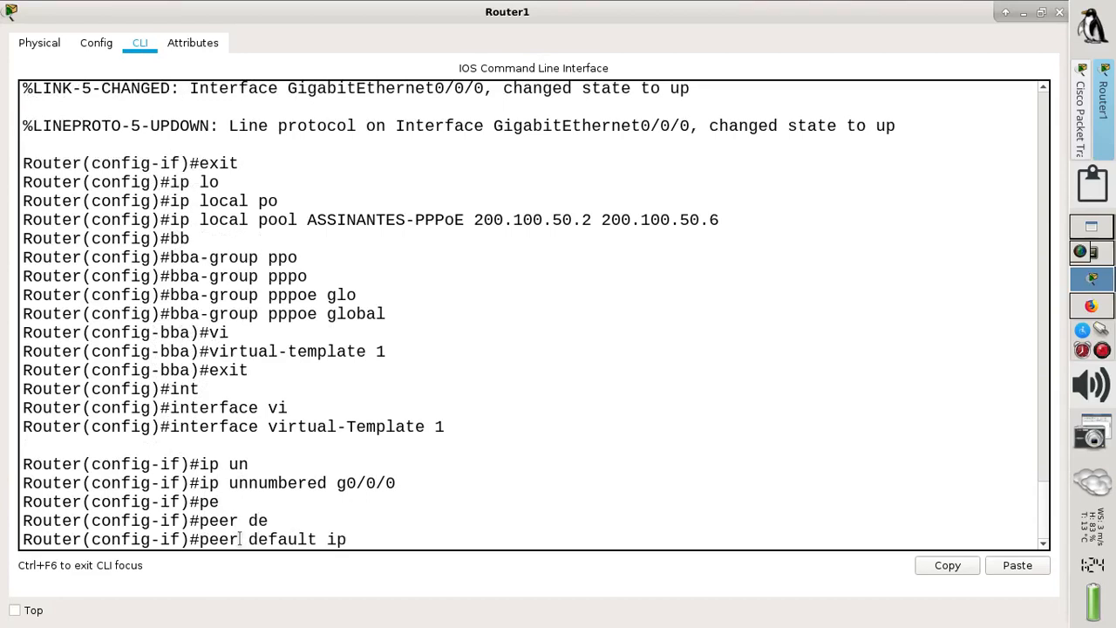
type(" add")
key("Tab")
type("po")
key("Tab")
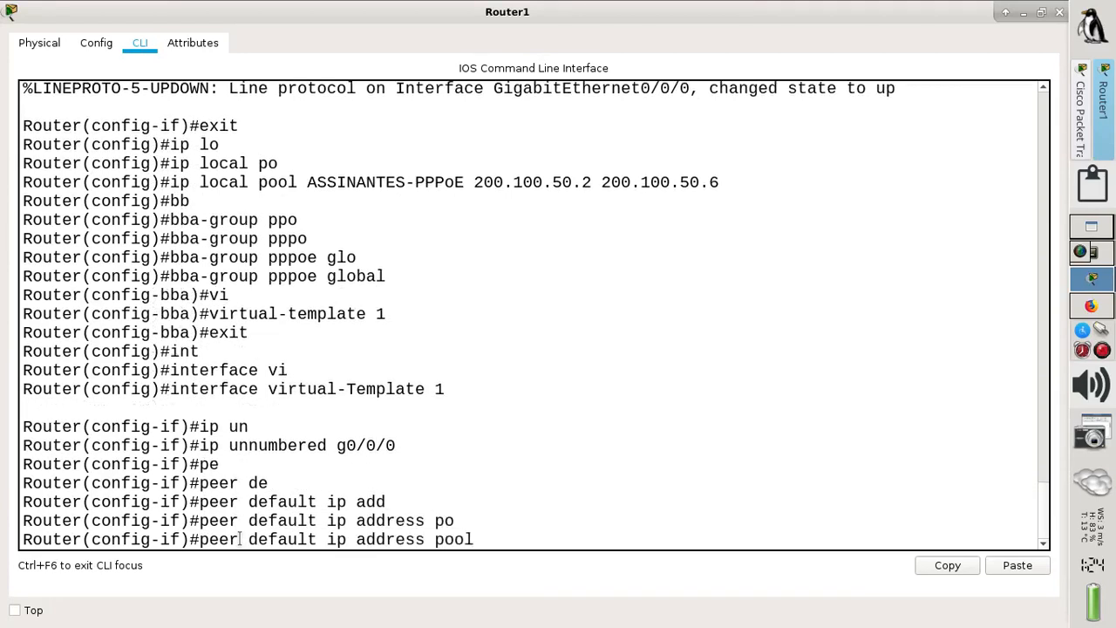
type("ASSINANTES-")
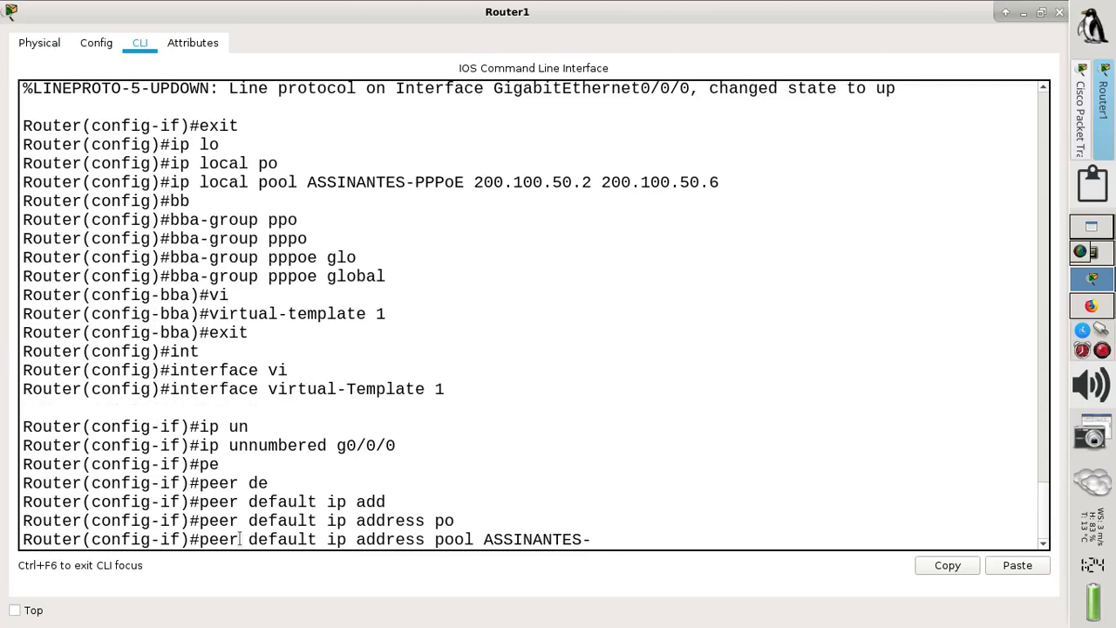
type("PPPoE")
key("Return")
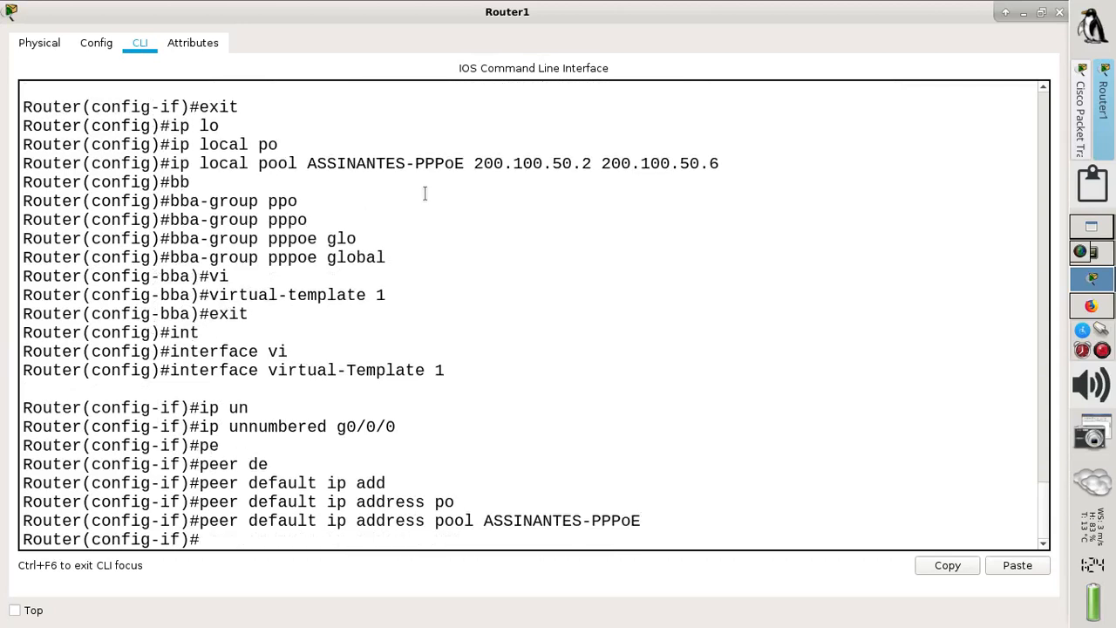
left_click_drag(306, 162, 466, 163)
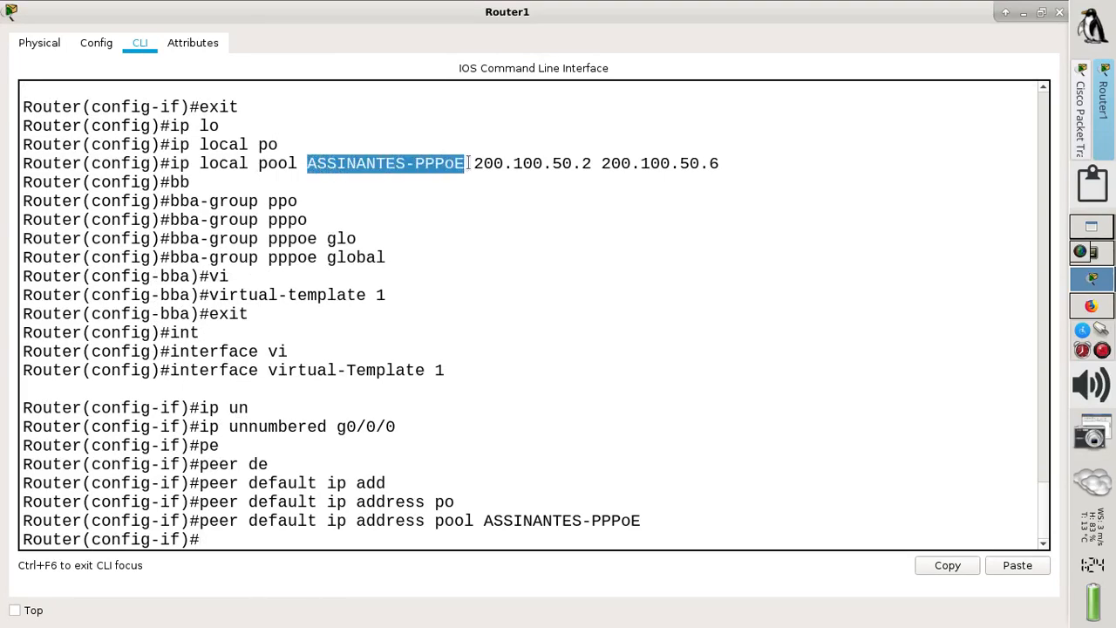
left_click(254, 543)
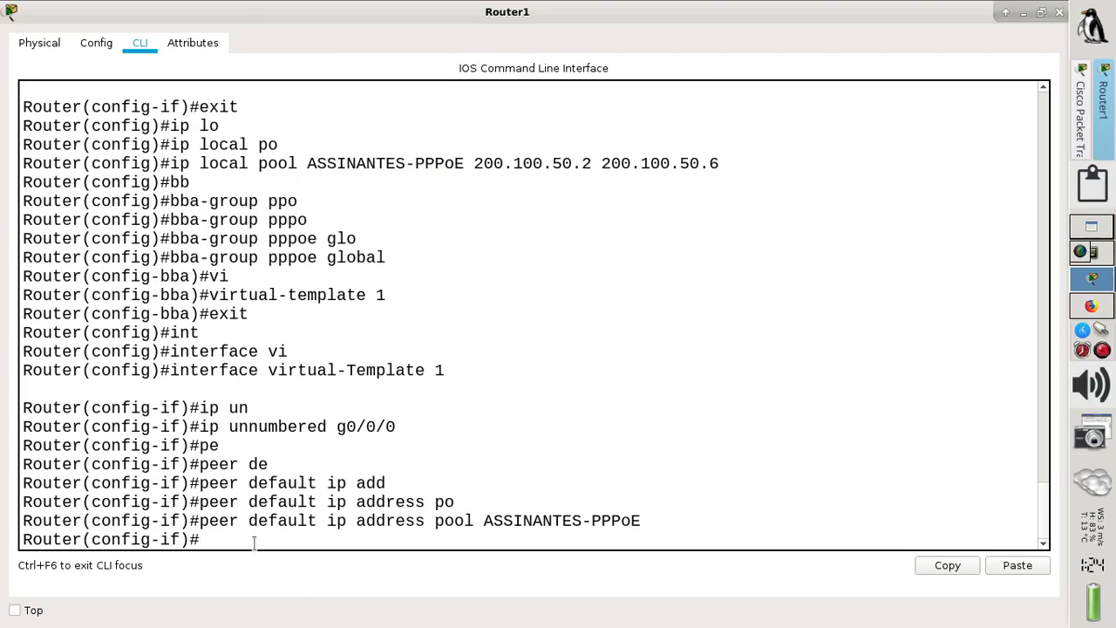
- Enable ppp authentication chap on the template
type("ppp au")
key("Tab")
type("ch")
key("Tab")
key("Return")
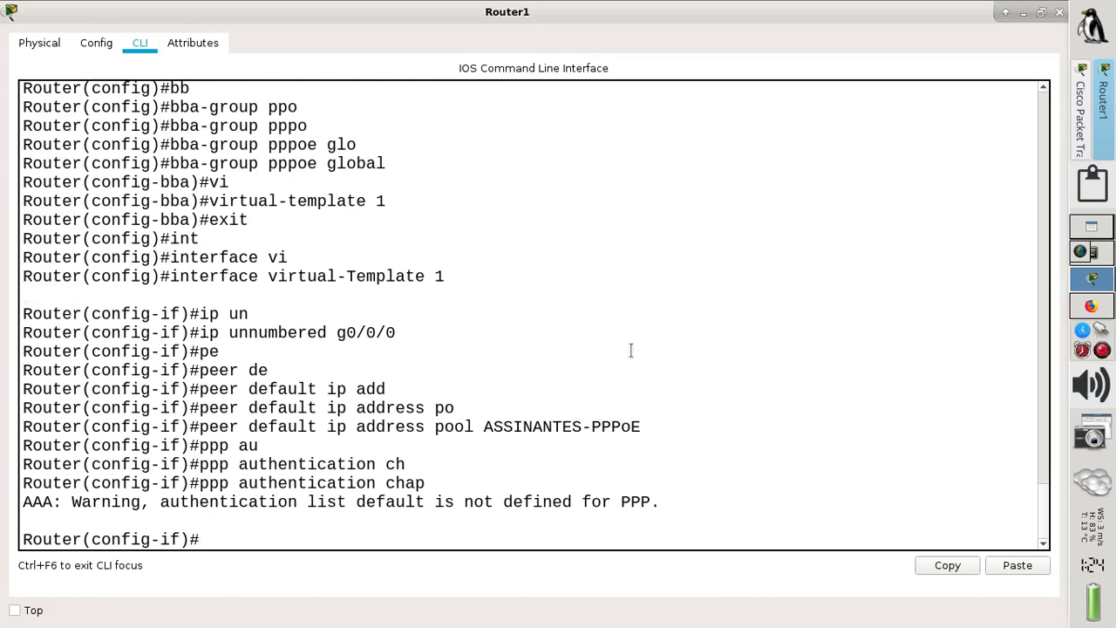
left_click(1090, 307)
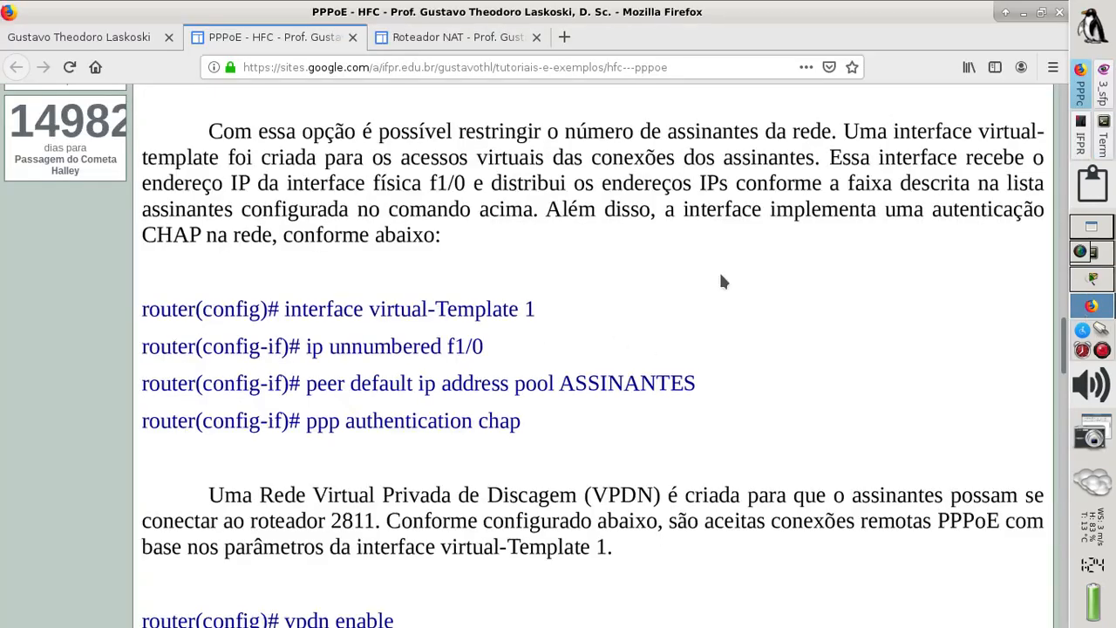
scroll(578, 316, "down", 5)
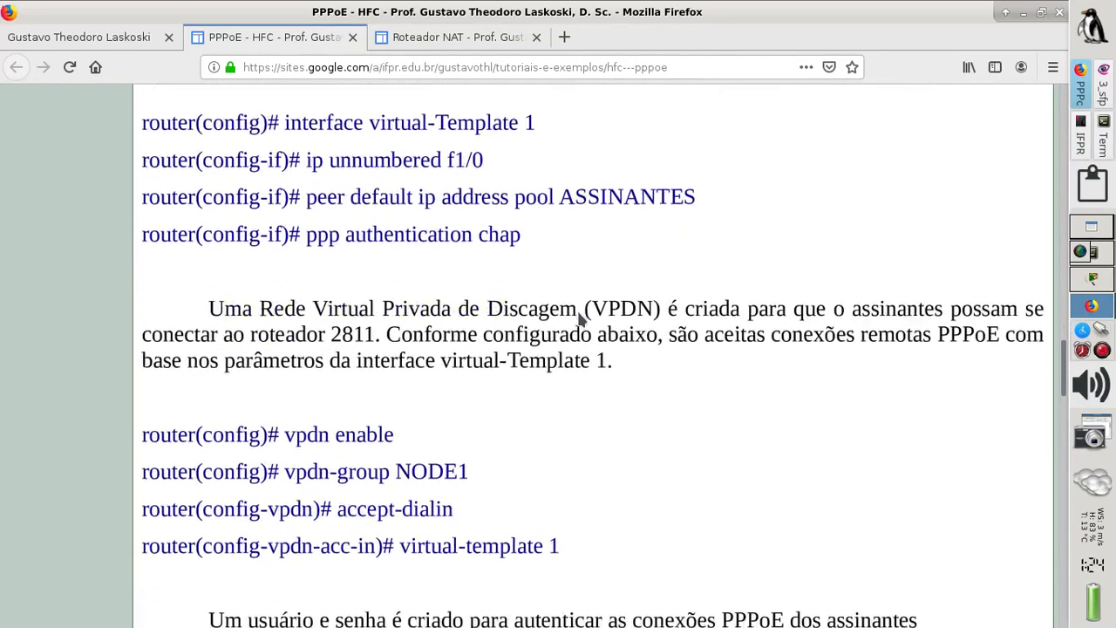
scroll(578, 316, "down", 1)
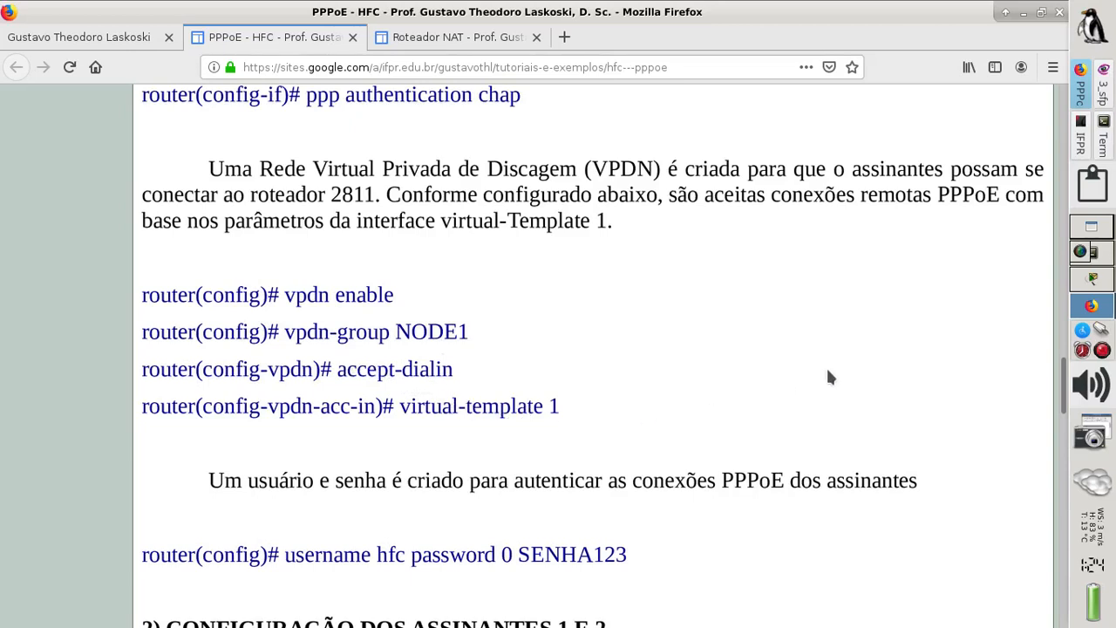
left_click(1091, 278)
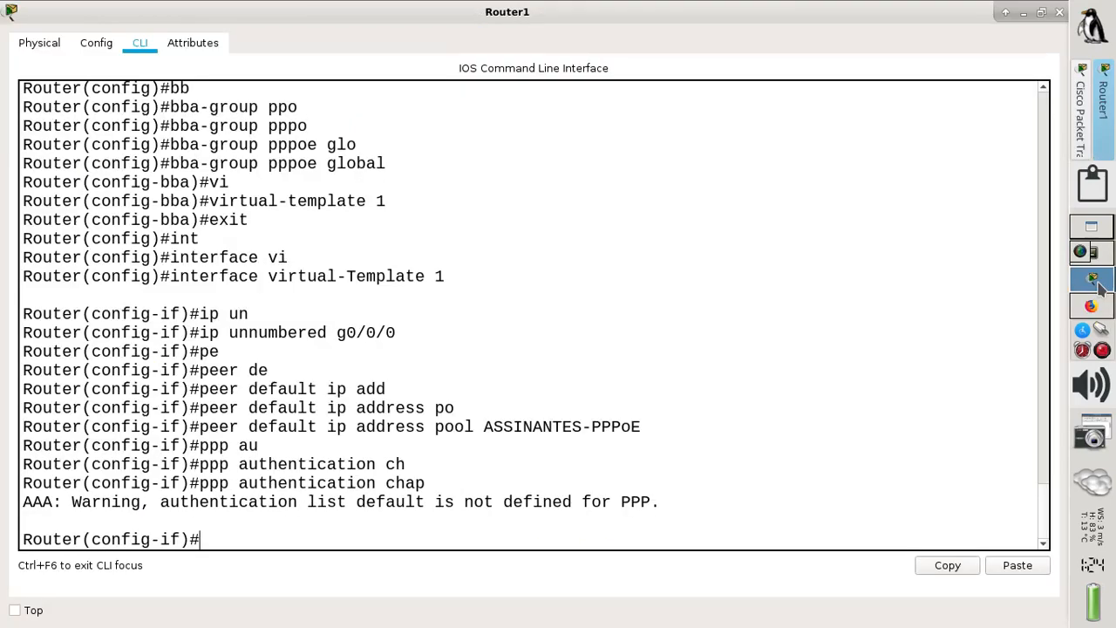
- Exit the virtual template and turn on vpdn enable
left_click(333, 524)
type("exit")
key("Return")
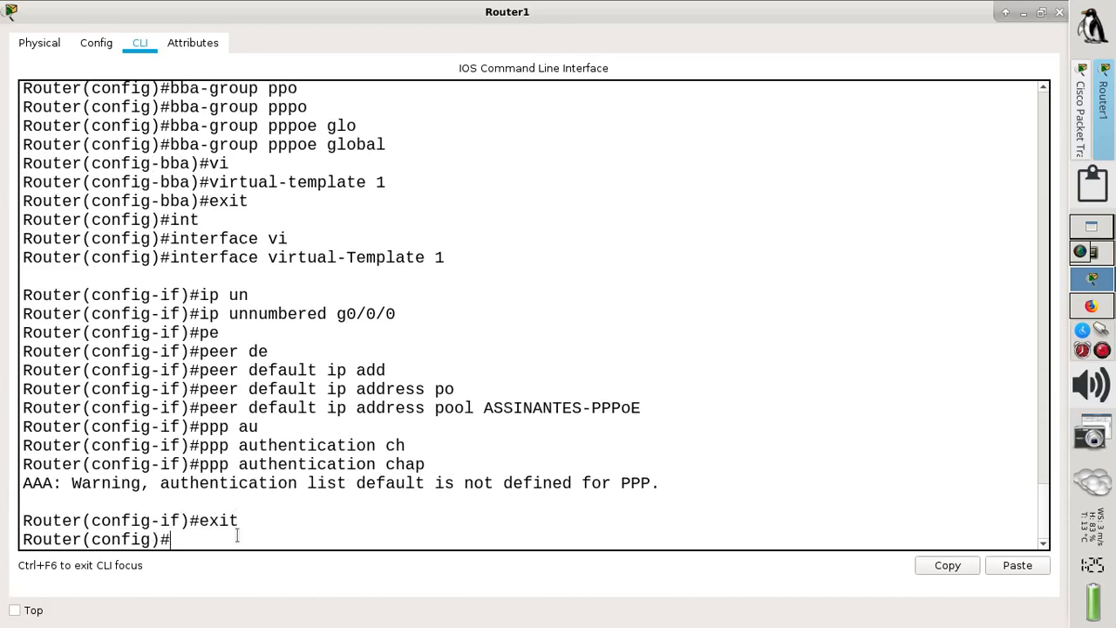
type("vp")
key("Tab")
type("dn ena")
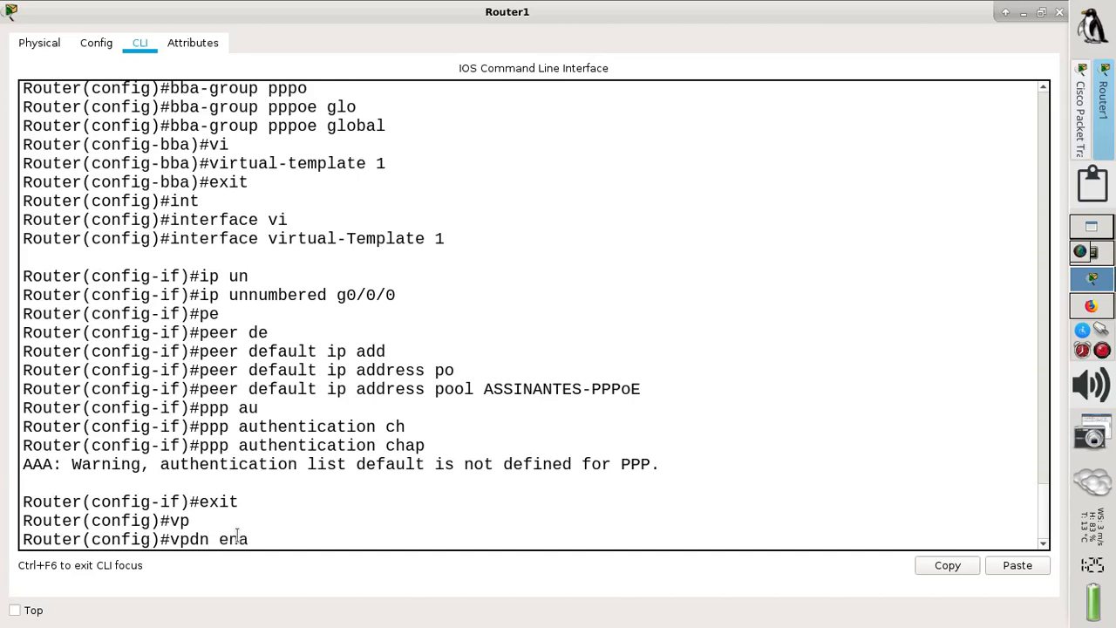
key("Tab")
key("Return")
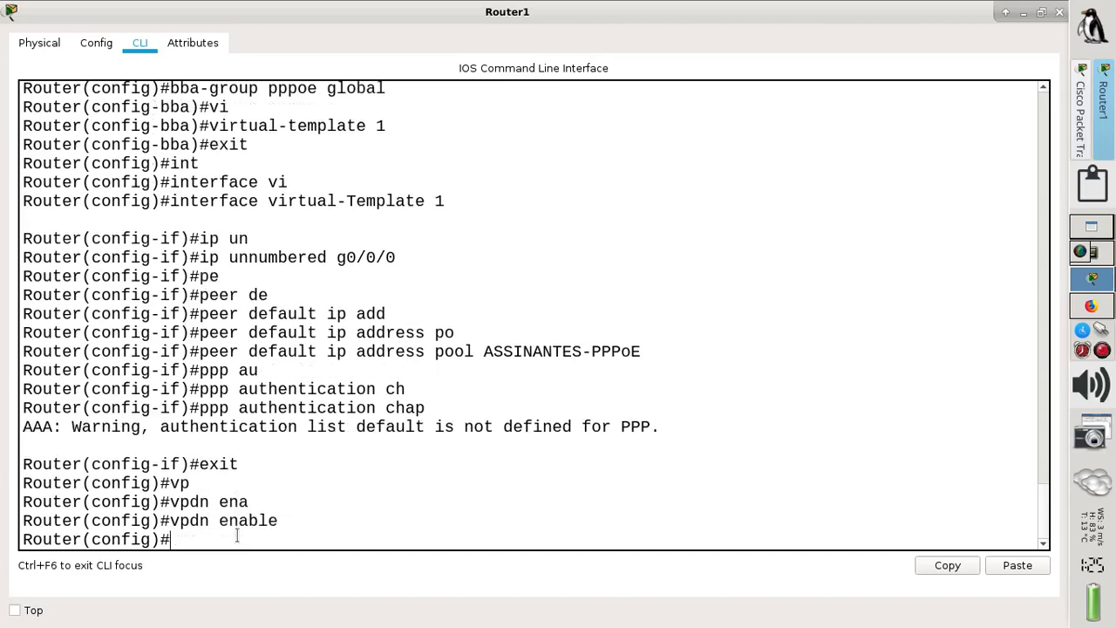
- Create vpdn-group ASSINANTES-PPPoE
type("vp")
key("Tab")
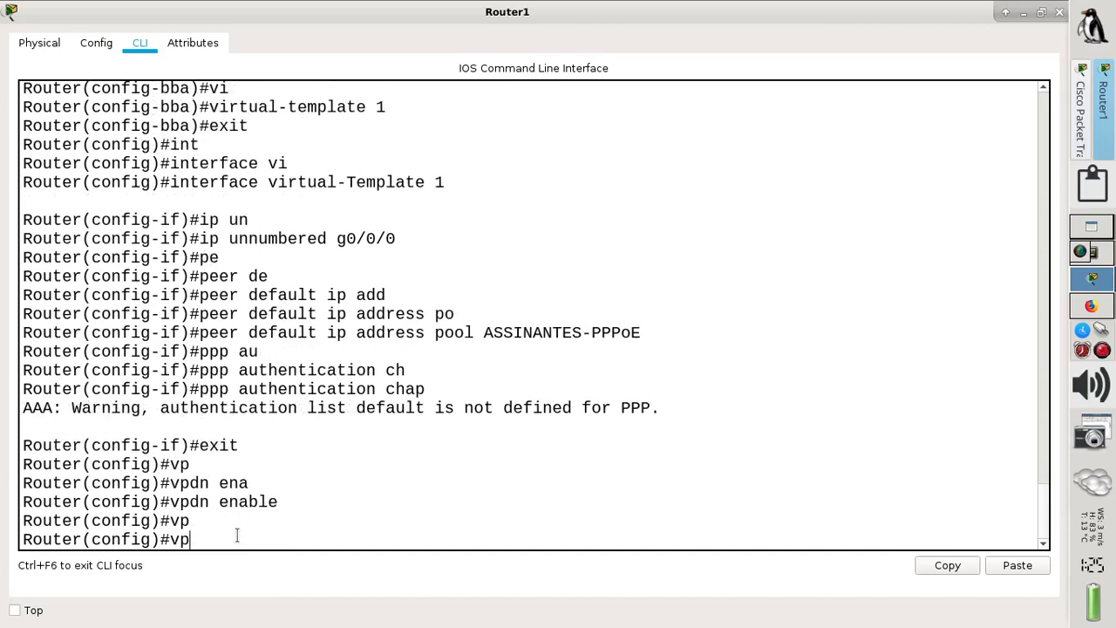
type("dn-gr")
key("Tab")
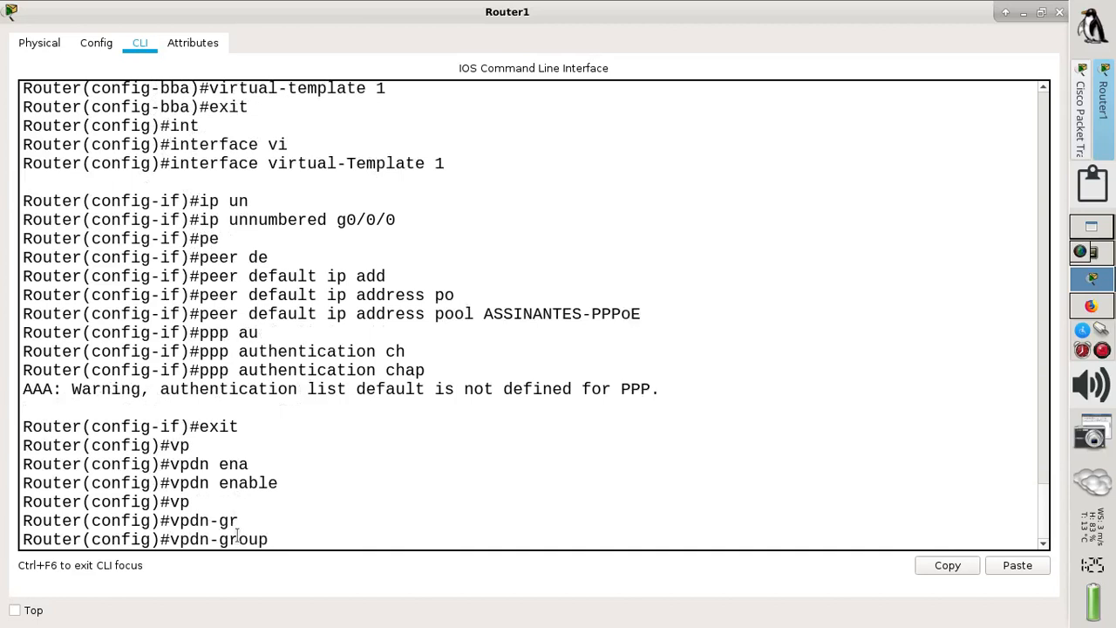
type("ASSINANTESS-PP")
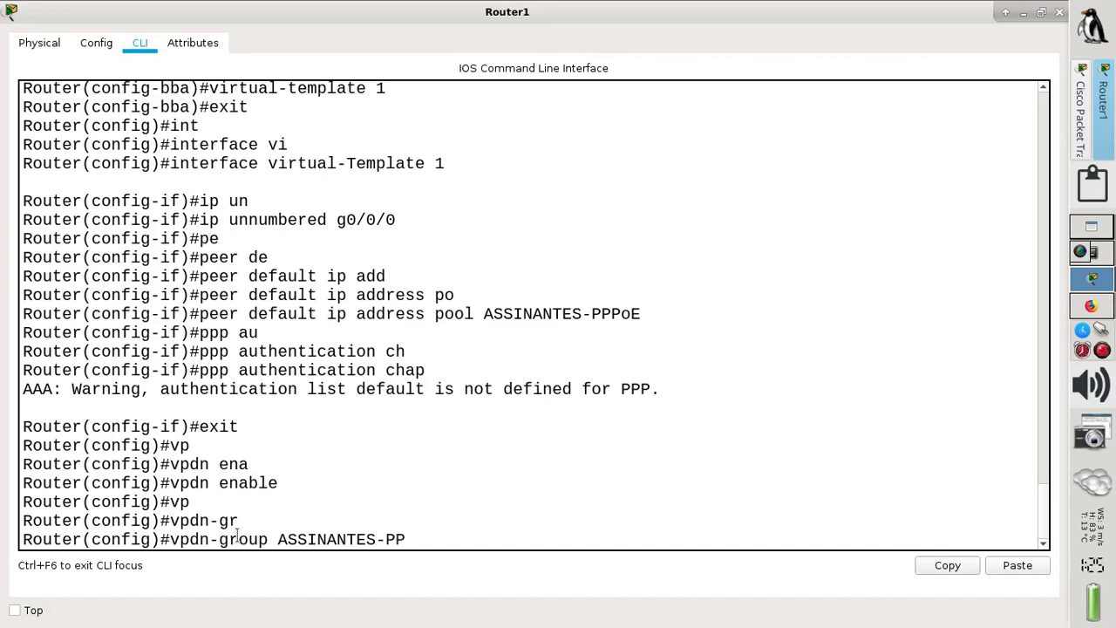
type("PoE")
key("Return")
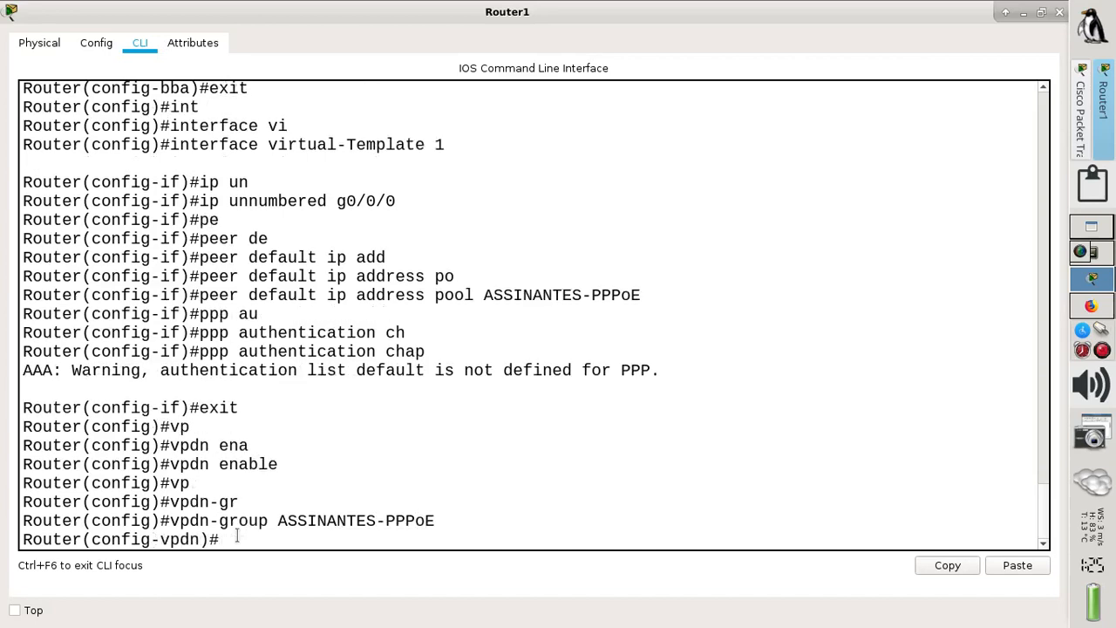
- Configure accept-dialin with virtual-template 1, then end configuration mode
type("ac")
key("Tab")
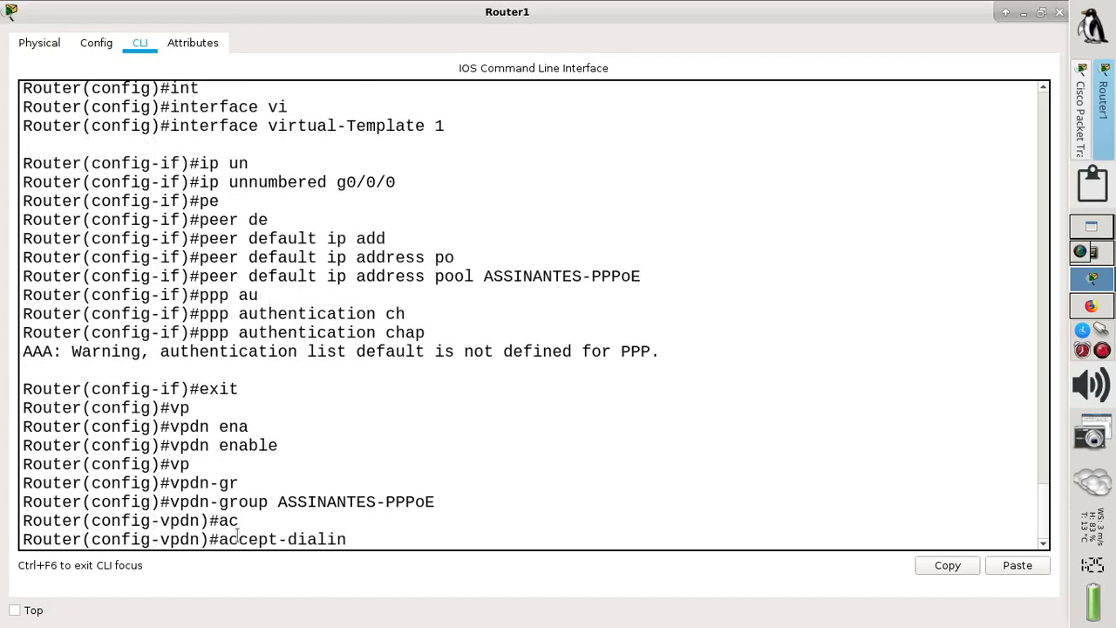
key("Return")
type("vir")
key("Tab")
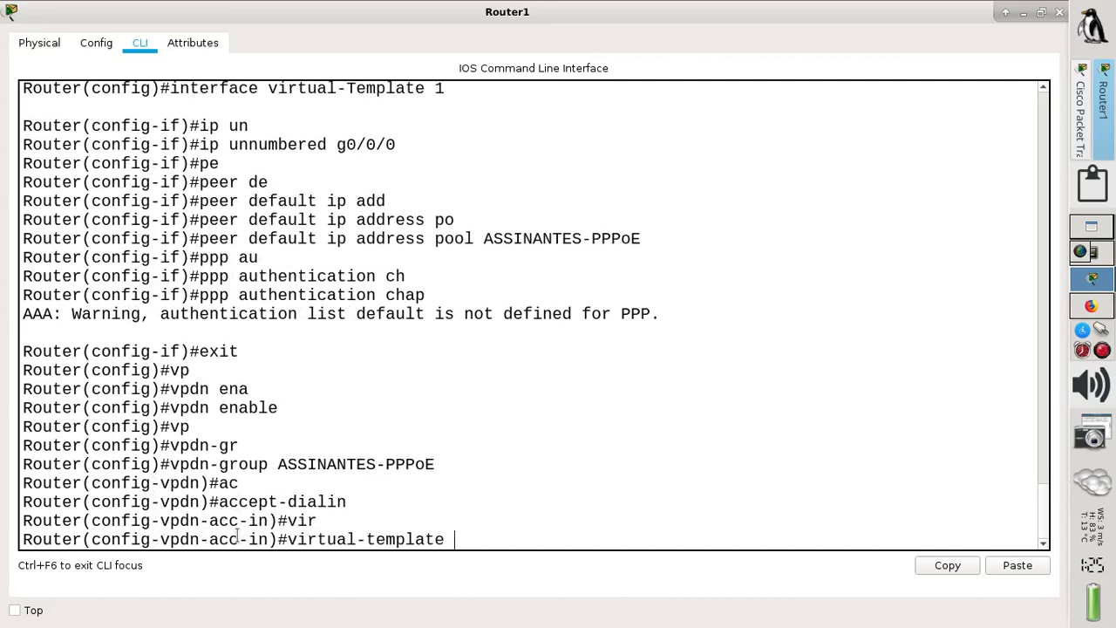
type("1")
key("Return")
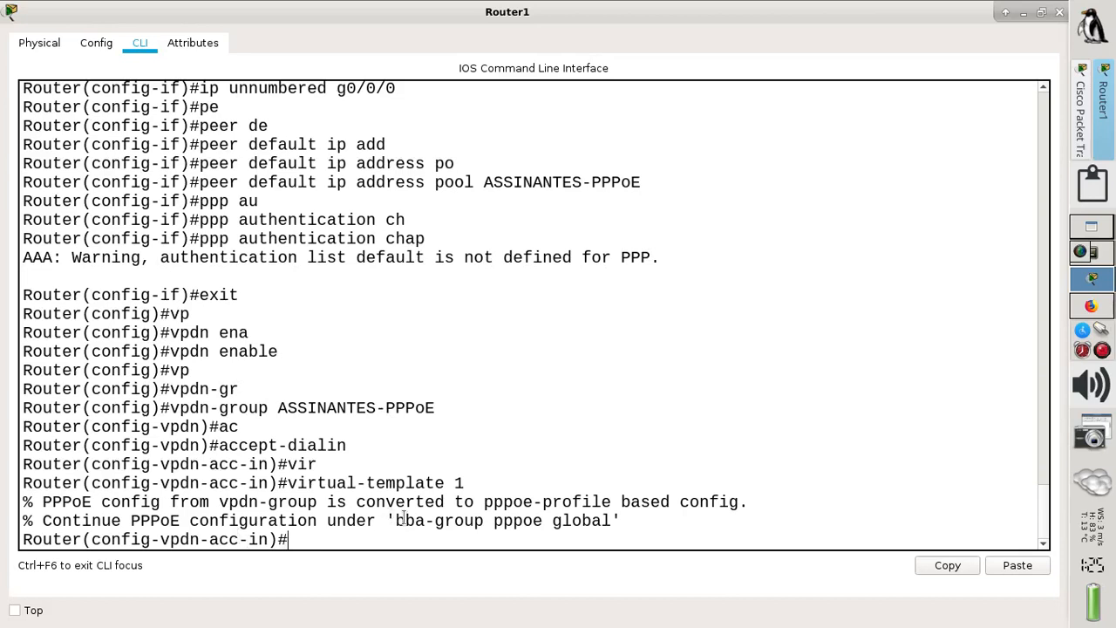
left_click_drag(396, 520, 620, 521)
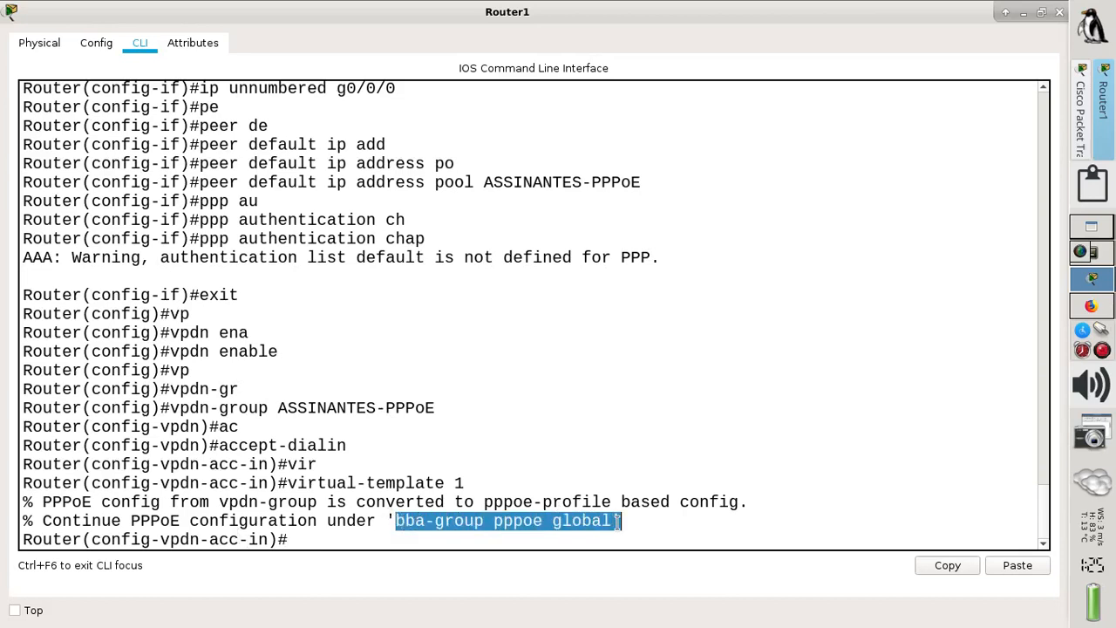
left_click(422, 533)
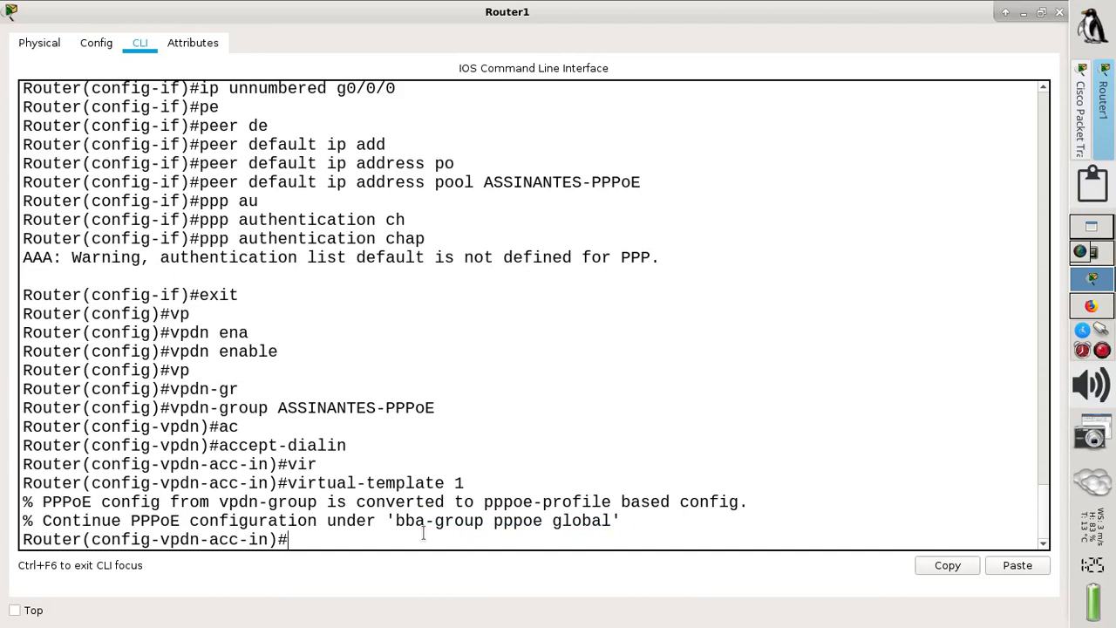
type("end")
key("Return")
key("Return")
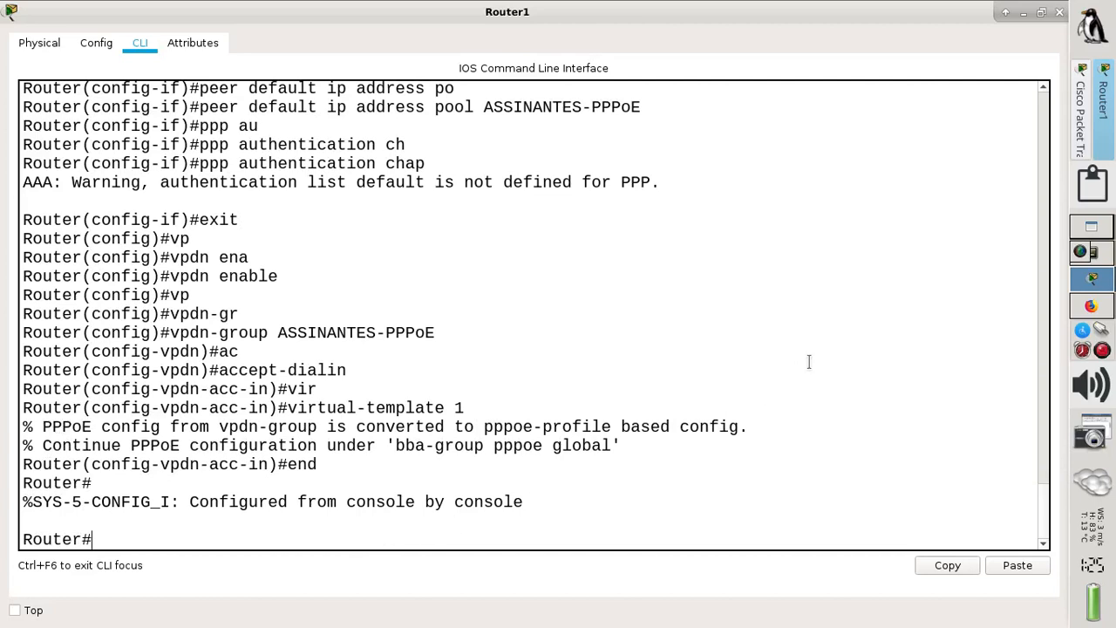
- Check the tutorial's vpdn-group and username commands, then return to Router1's CLI
left_click(1088, 307)
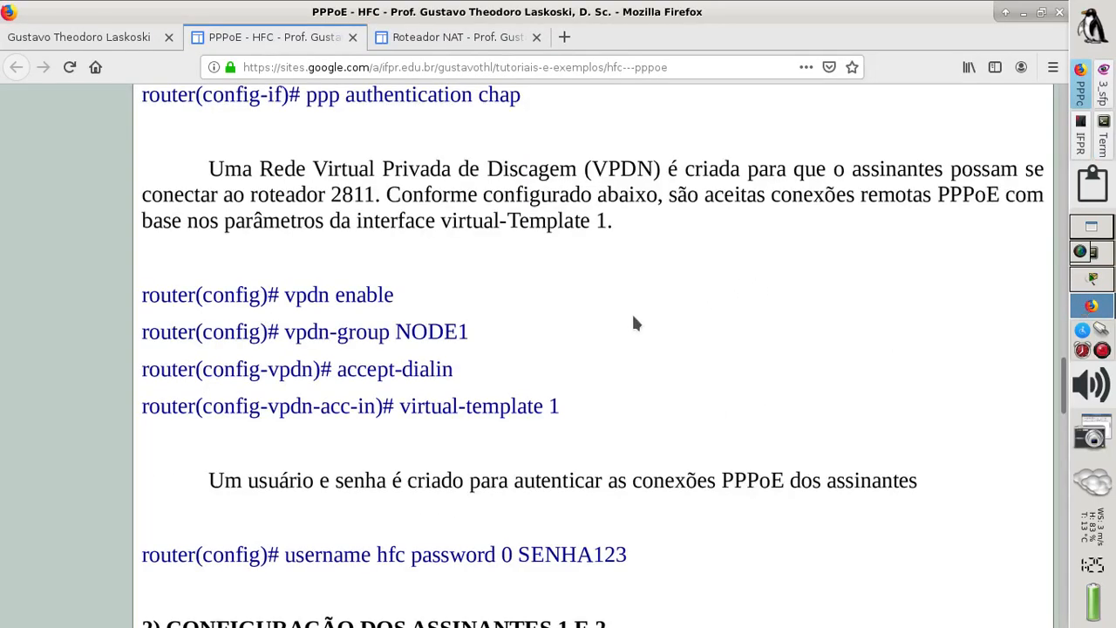
scroll(634, 318, "down", 1)
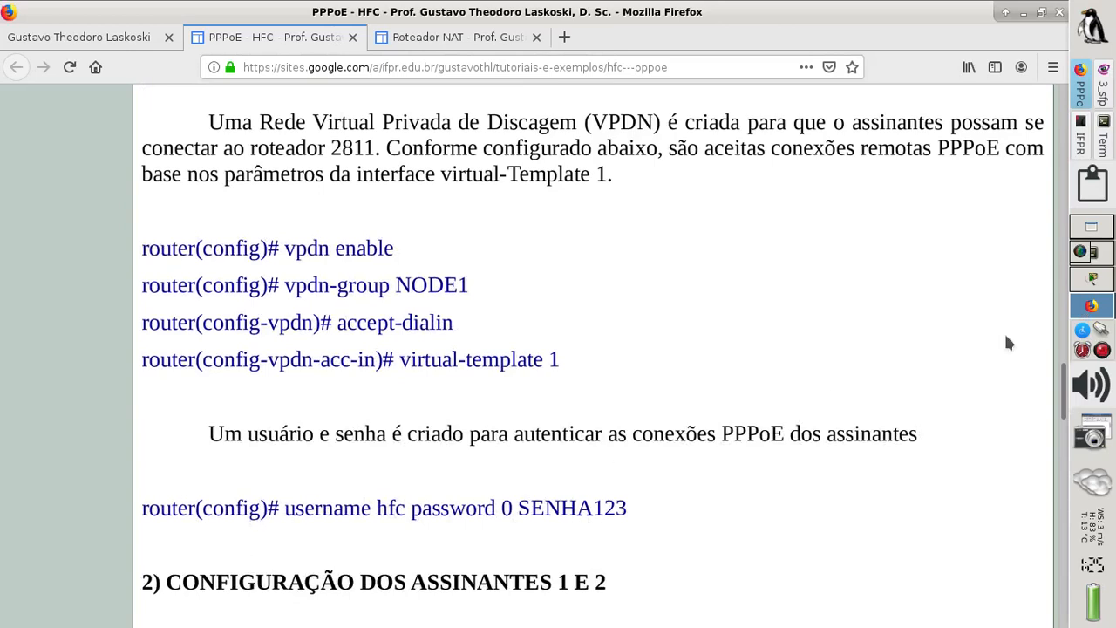
left_click(1088, 280)
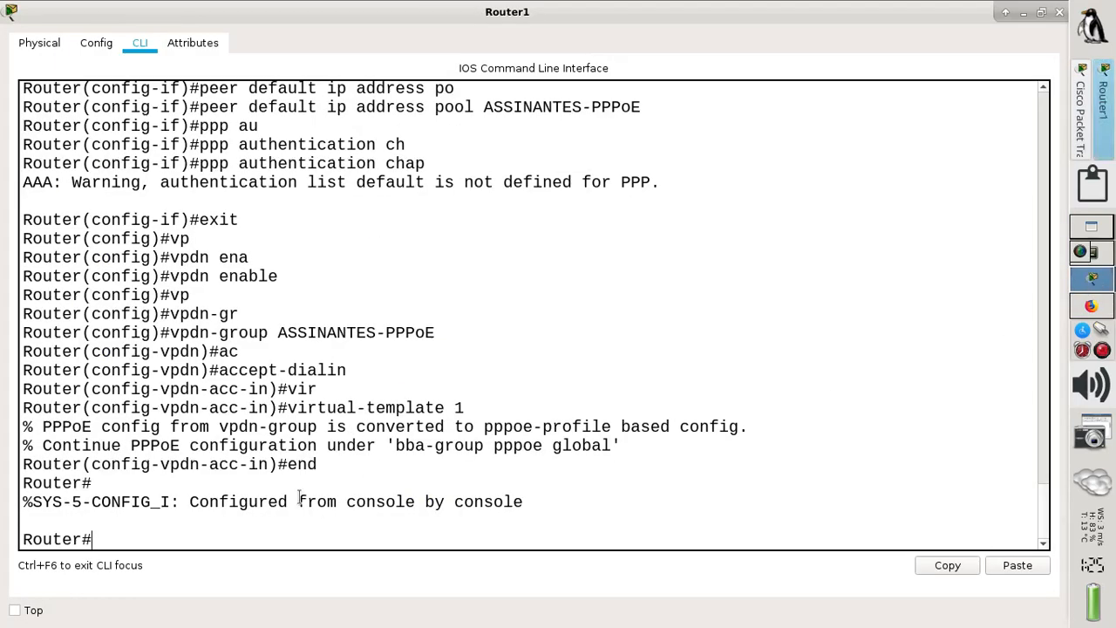
- Create a local subscriber account on Router1 with a type-0 password
type("conf ")
type("i")
type(" t")
key("Return")
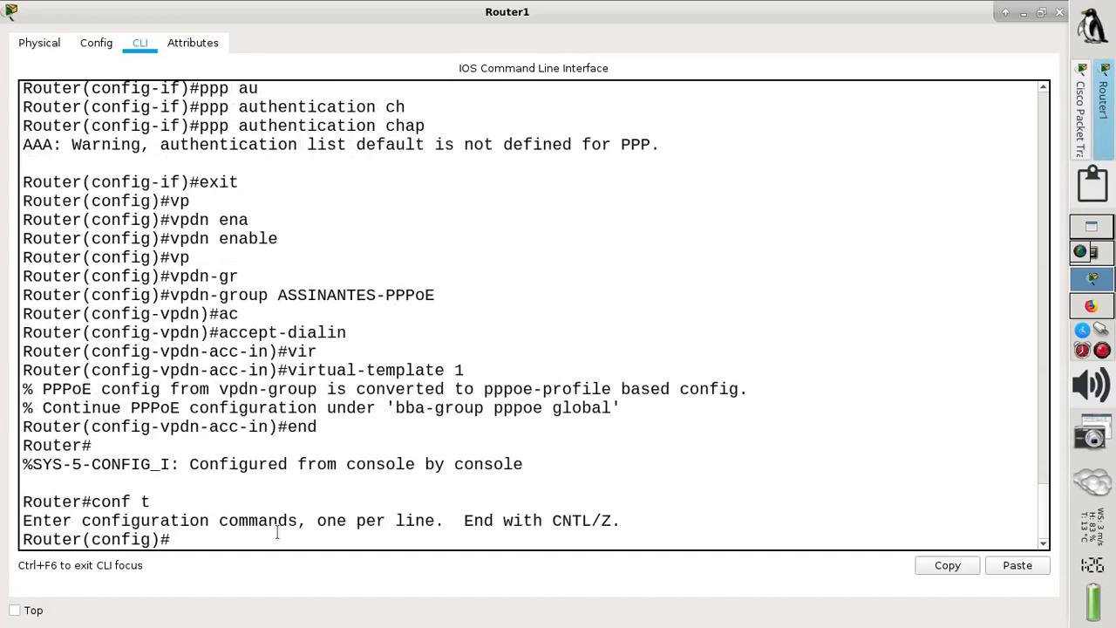
type("us")
key("Tab")
type("fiber")
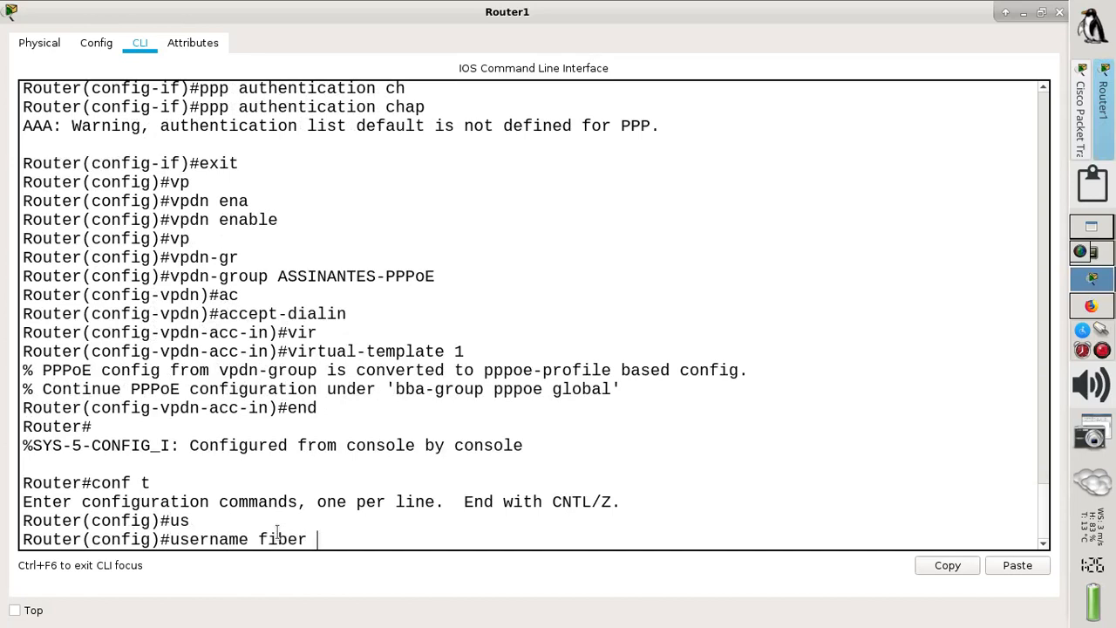
type(" pas")
key("Tab")
type("0")
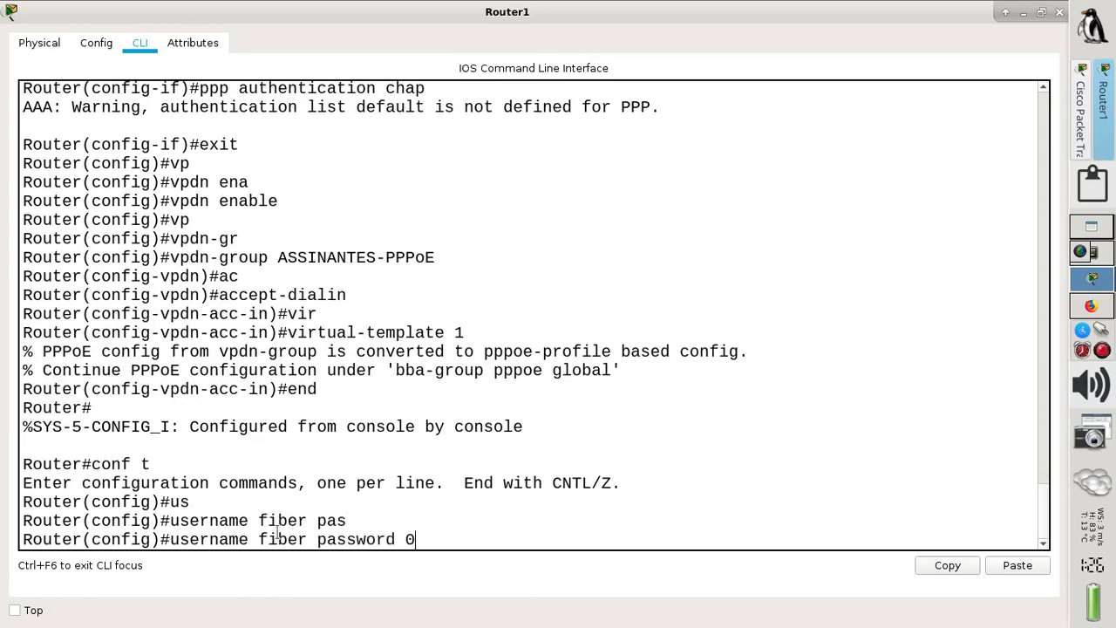
type(" senha123")
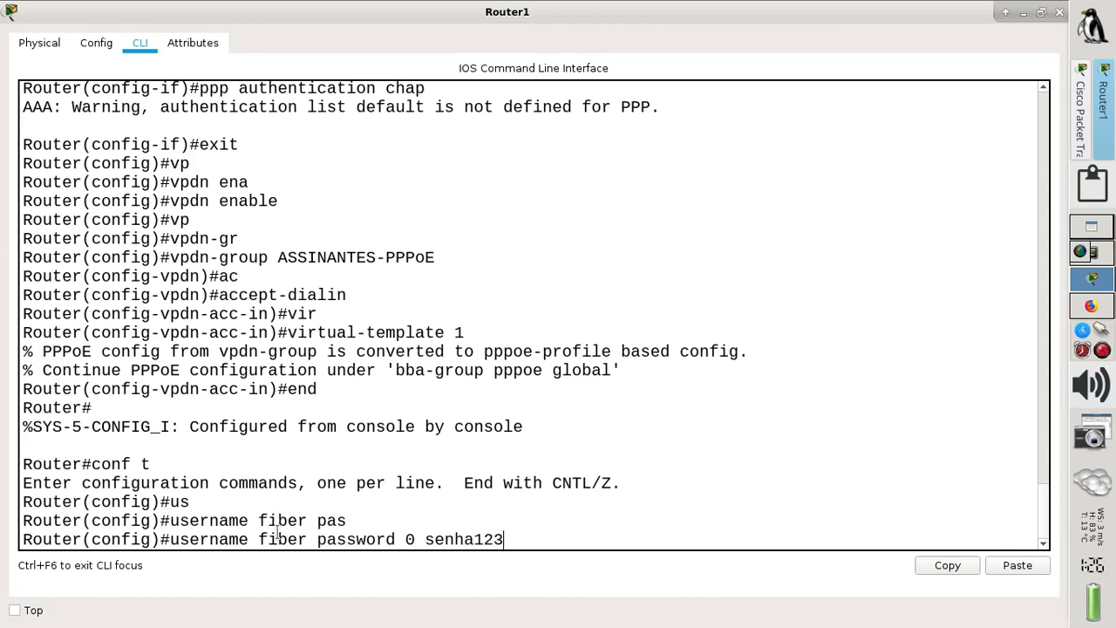
key("Return")
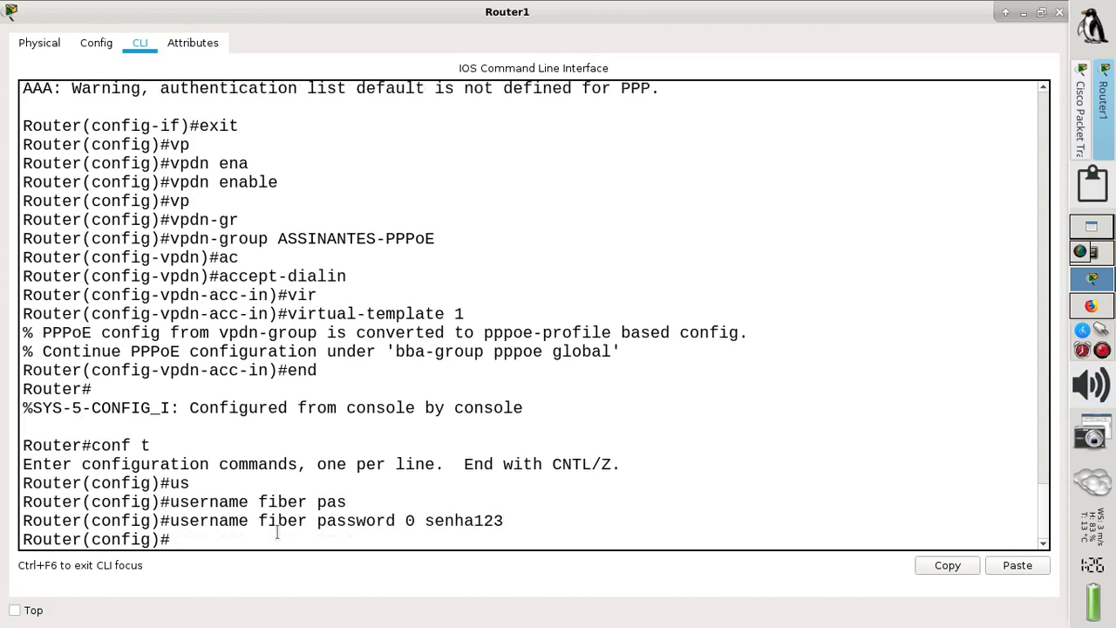
- Save Router1's configuration with wr and minimize the CLI window
type("end")
key("Return")
type("w")
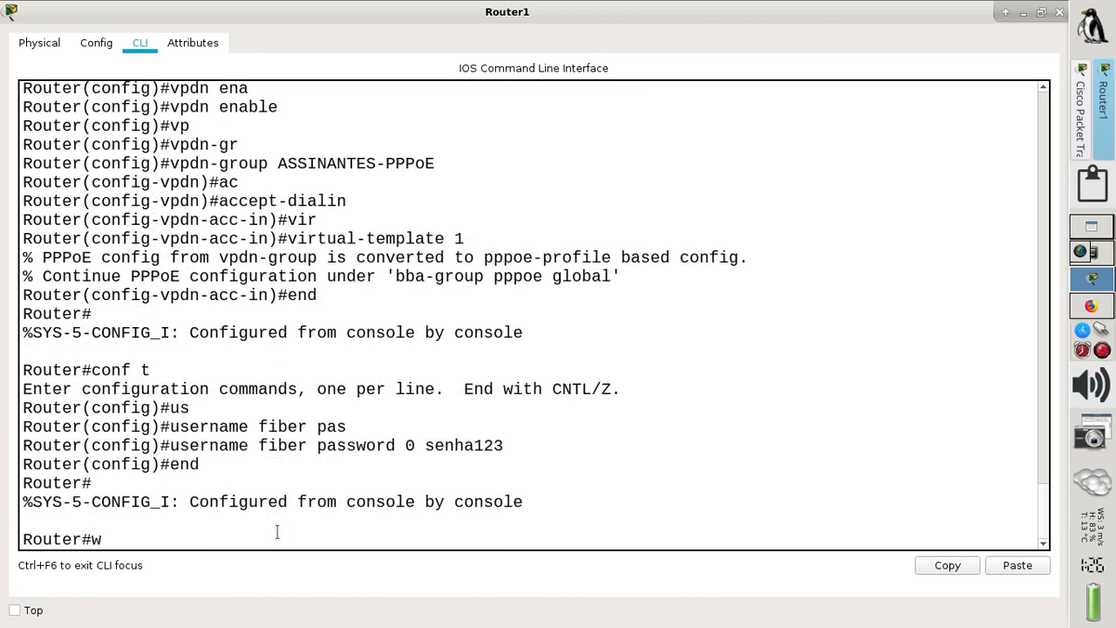
type("r")
key("Return")
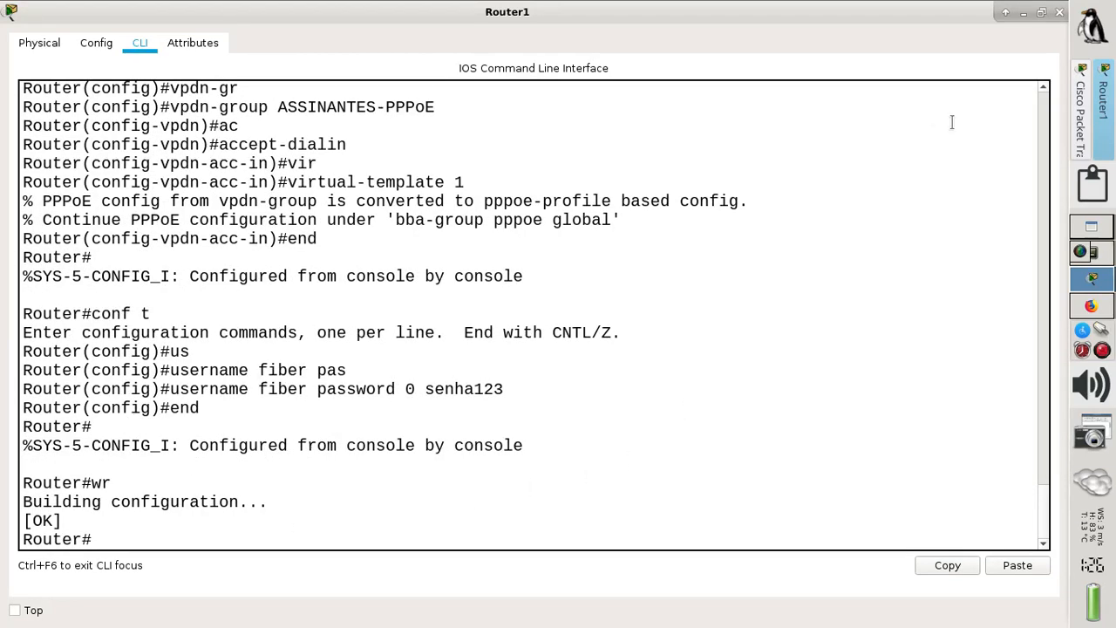
left_click(1024, 13)
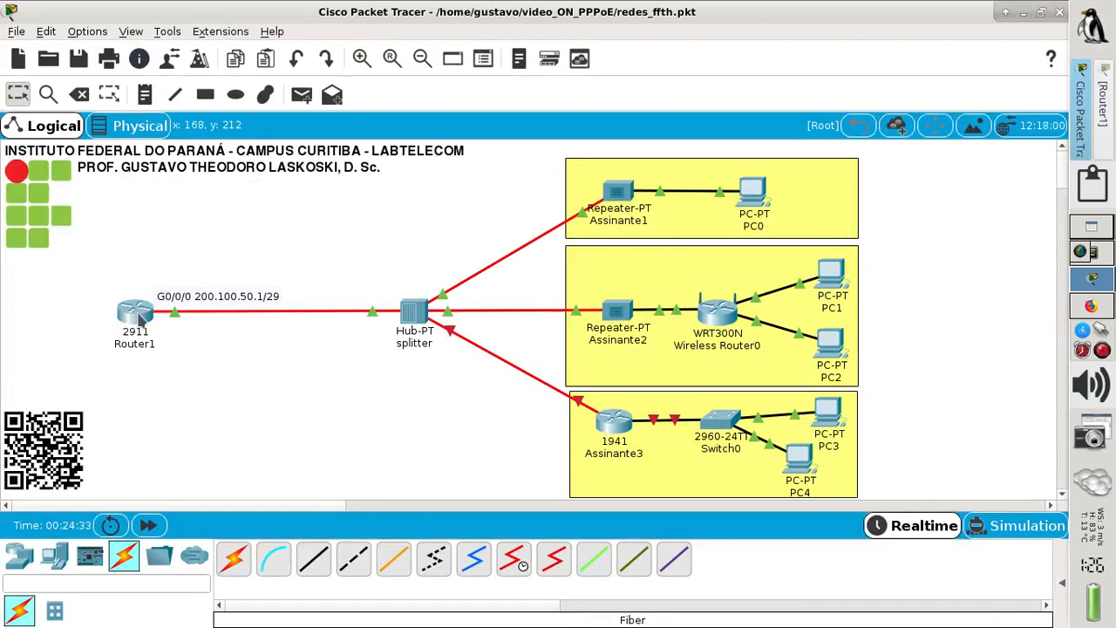
- Connect PC0's PPPoE Dialer with the subscriber username and password and acknowledge success
mouse_move(139, 321)
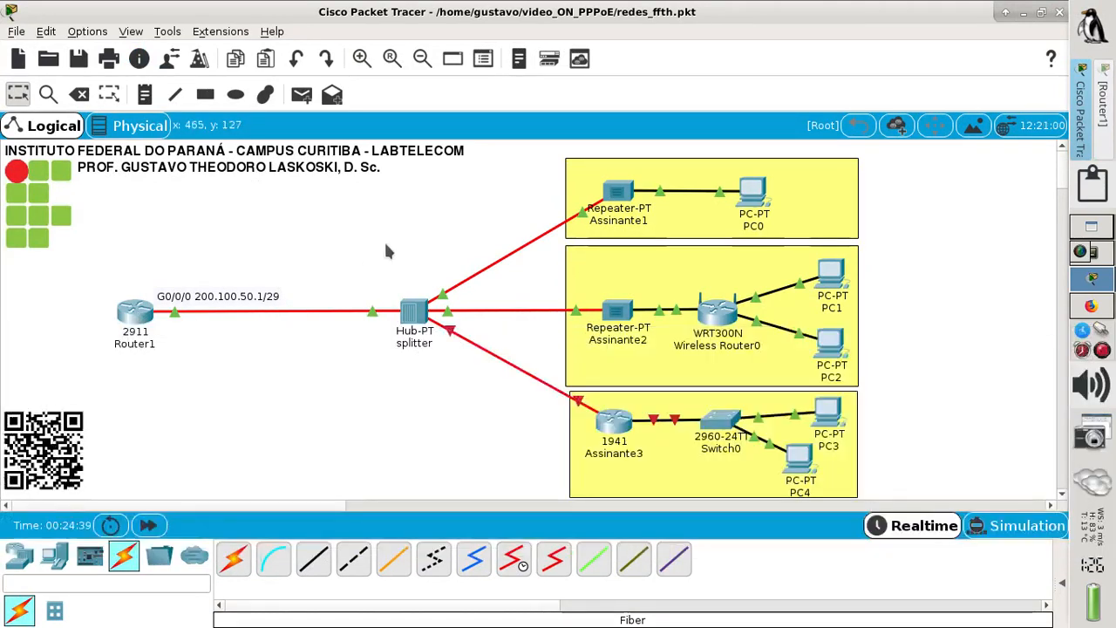
left_click(753, 195)
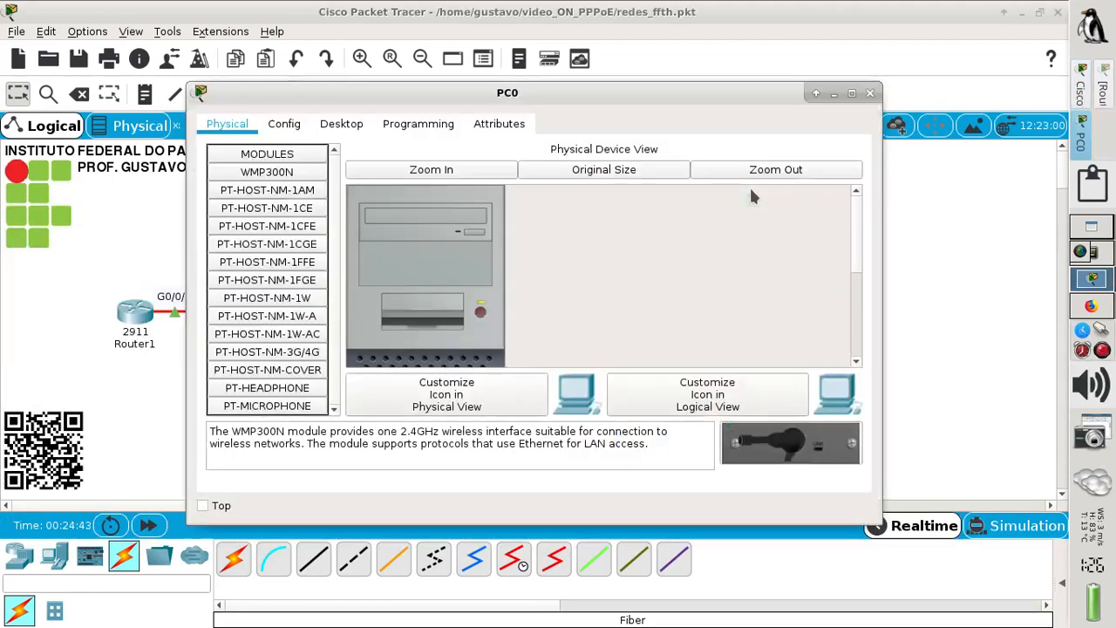
left_click(353, 128)
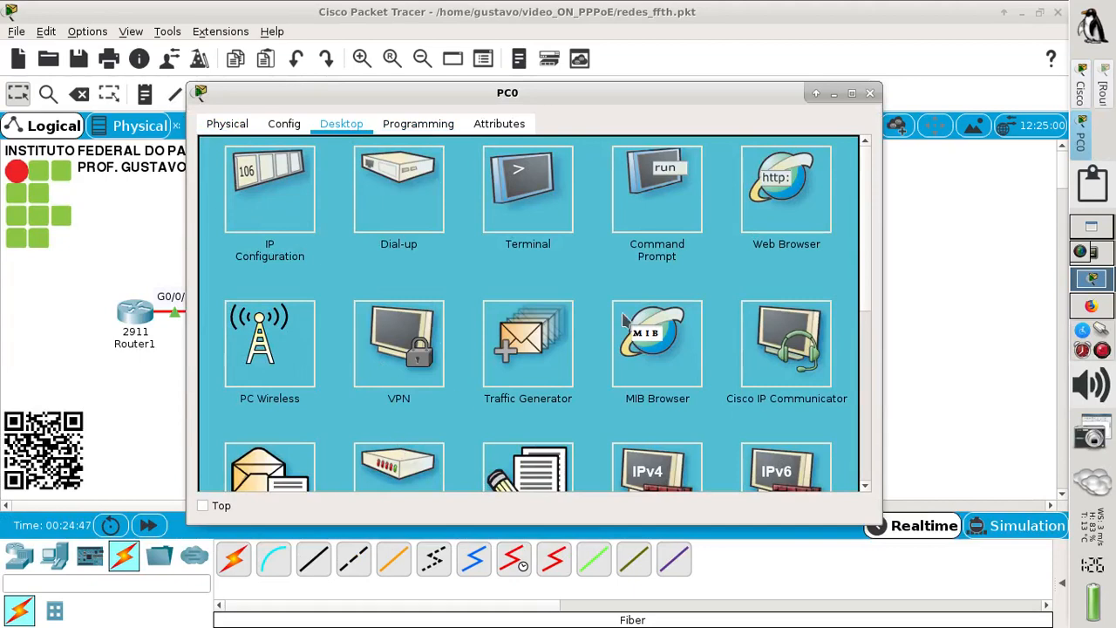
left_click(851, 93)
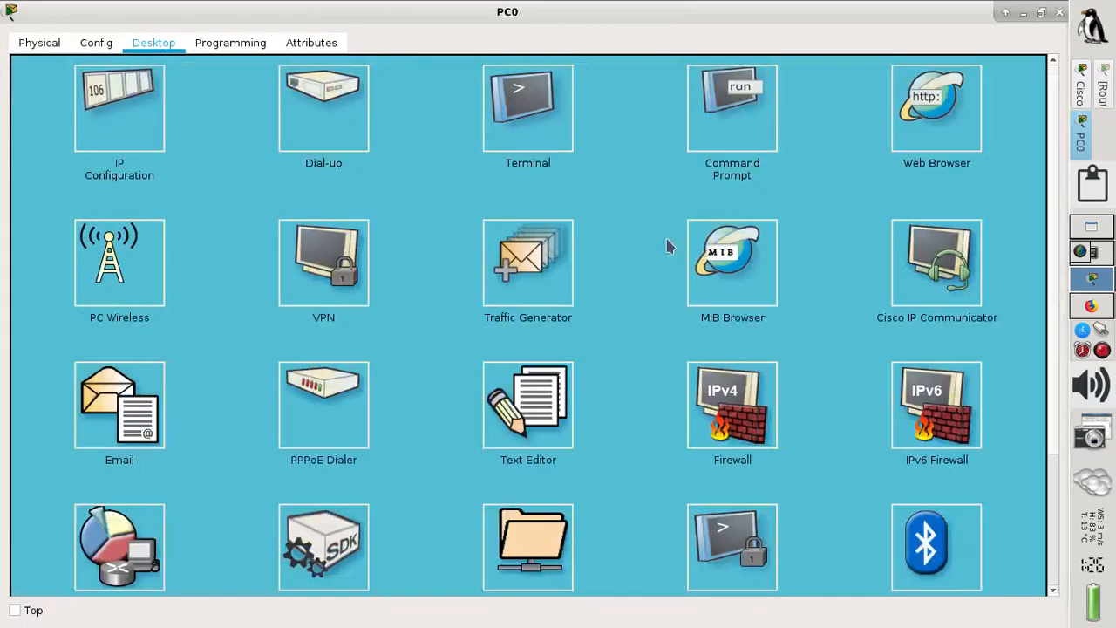
left_click(323, 405)
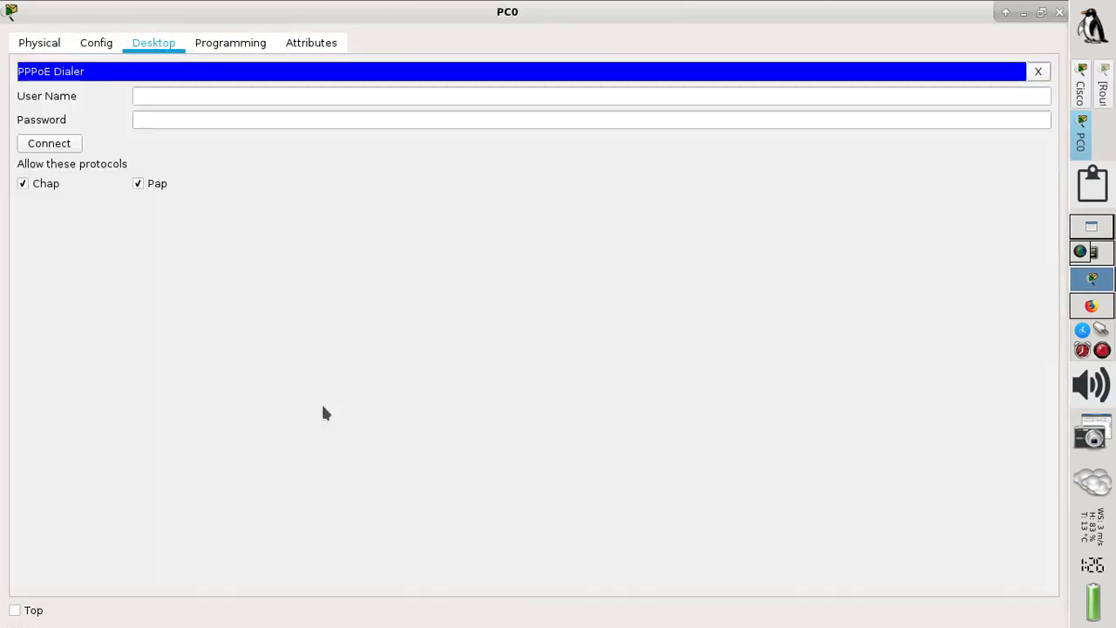
left_click(155, 101)
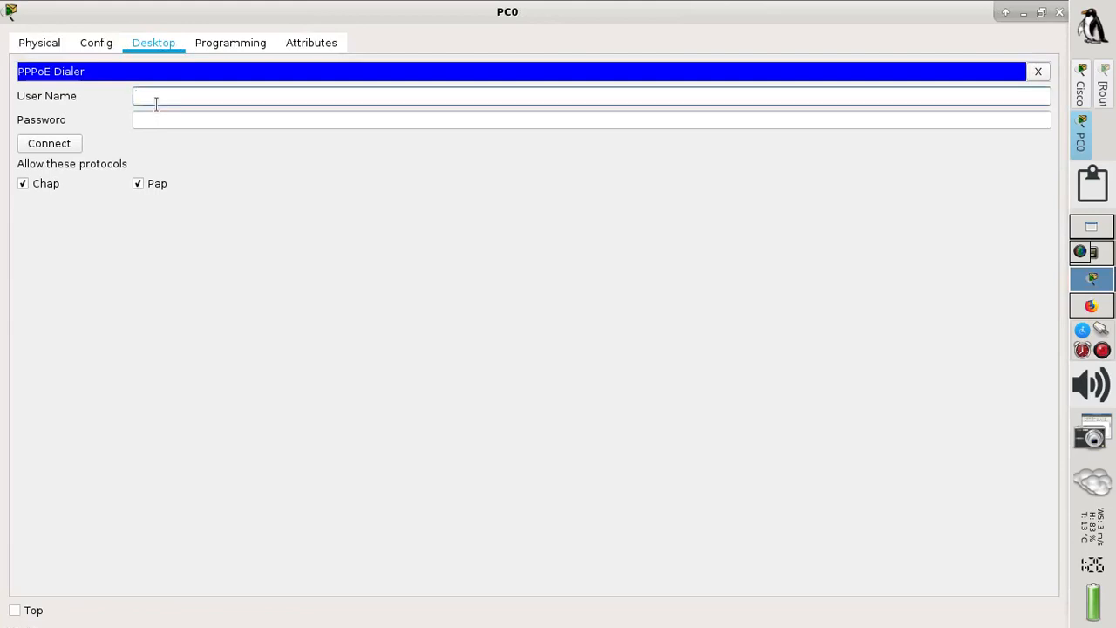
type("fiber")
key("Tab")
type("c")
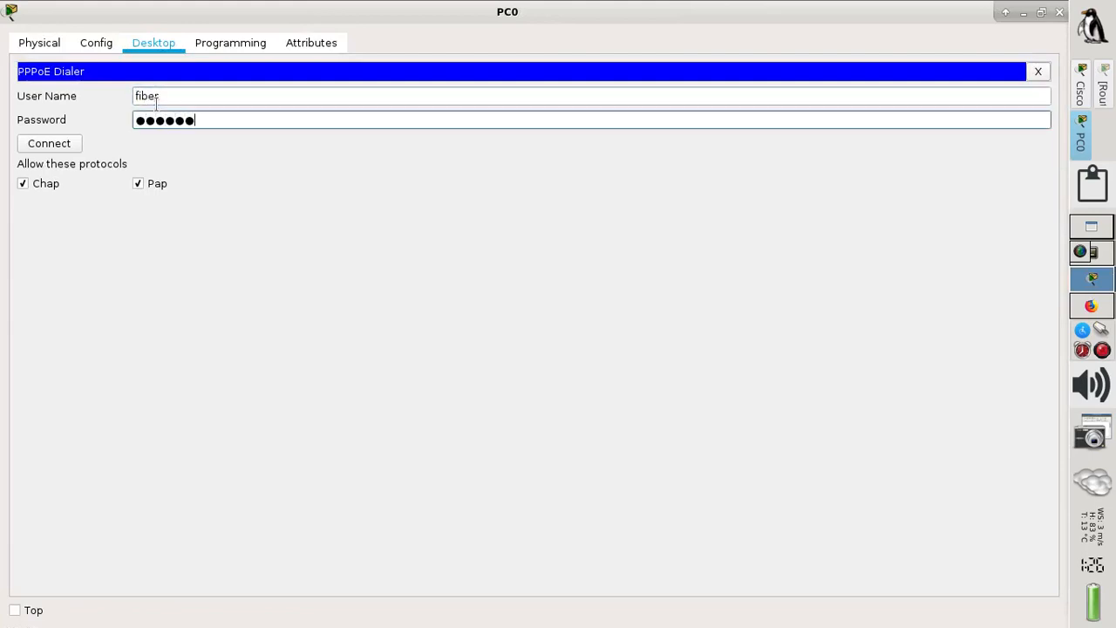
left_click(50, 145)
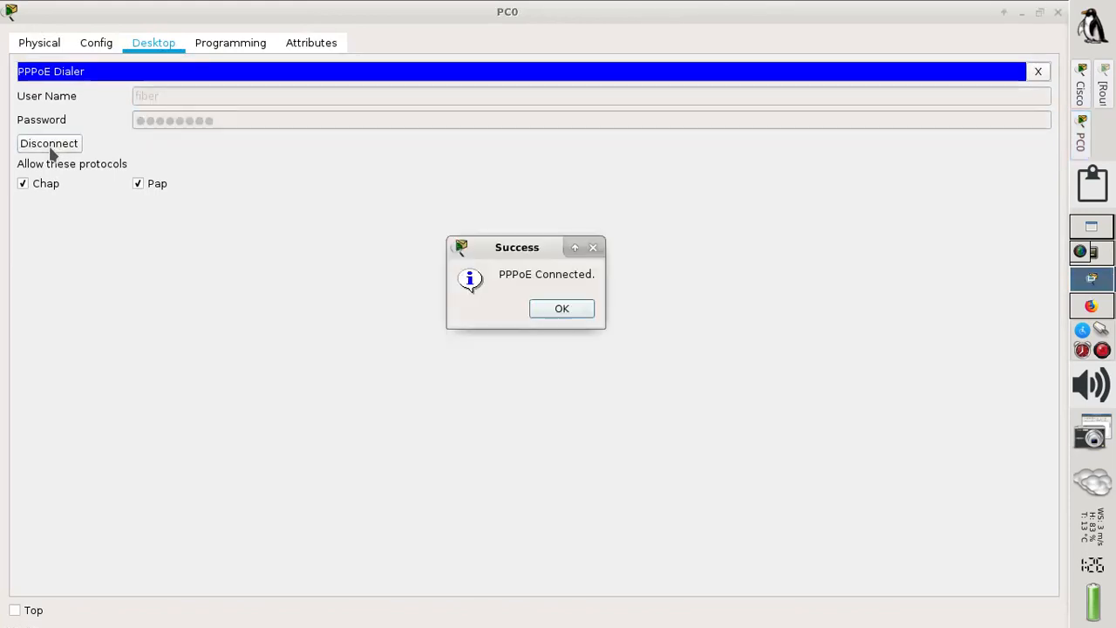
left_click(557, 315)
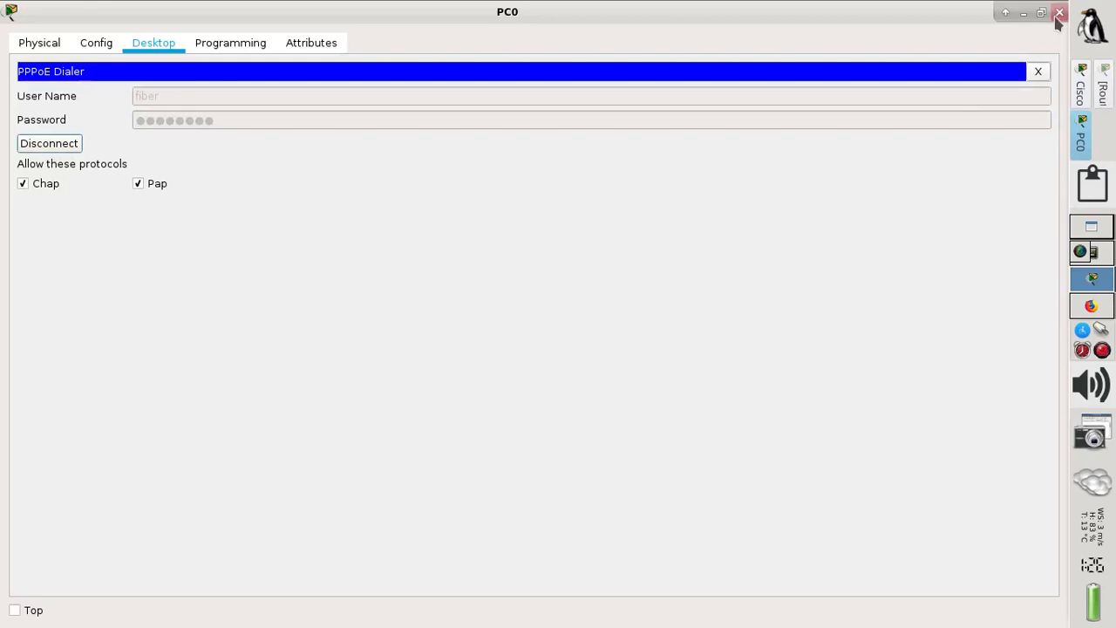
left_click(1059, 12)
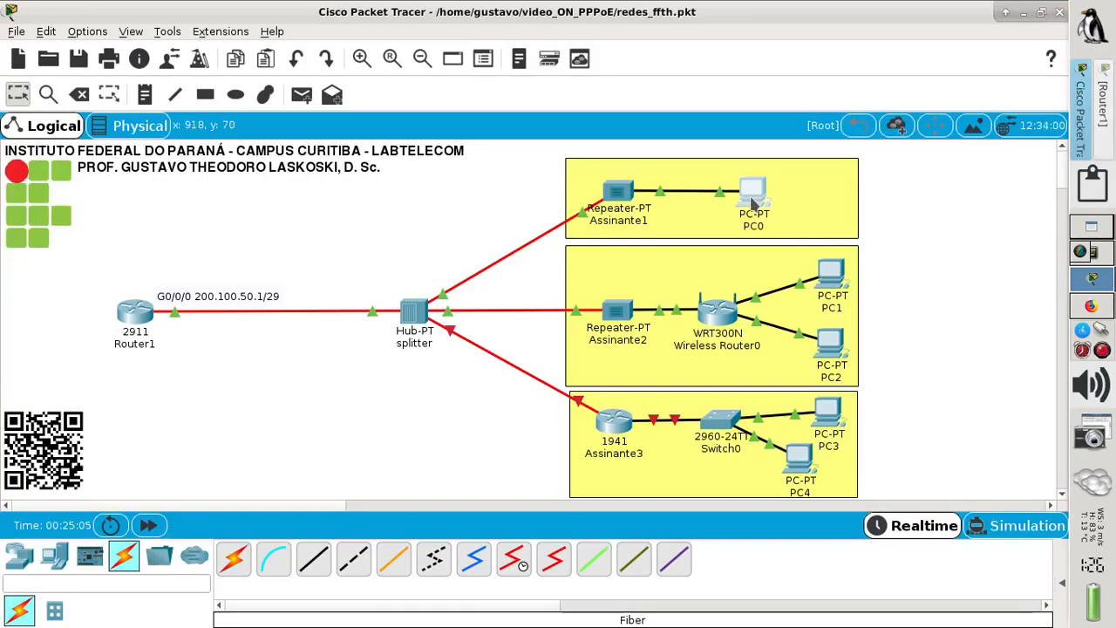
- Send two simple ICMP PDUs from PC0 to Router1 and check both succeed
mouse_move(752, 201)
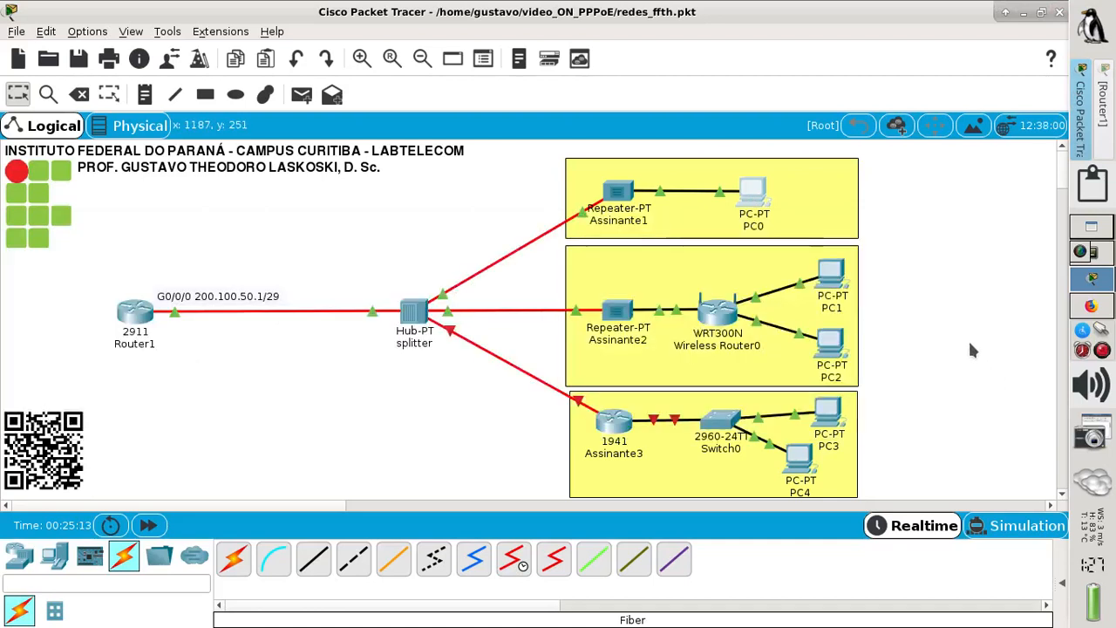
left_click(305, 98)
left_click(753, 197)
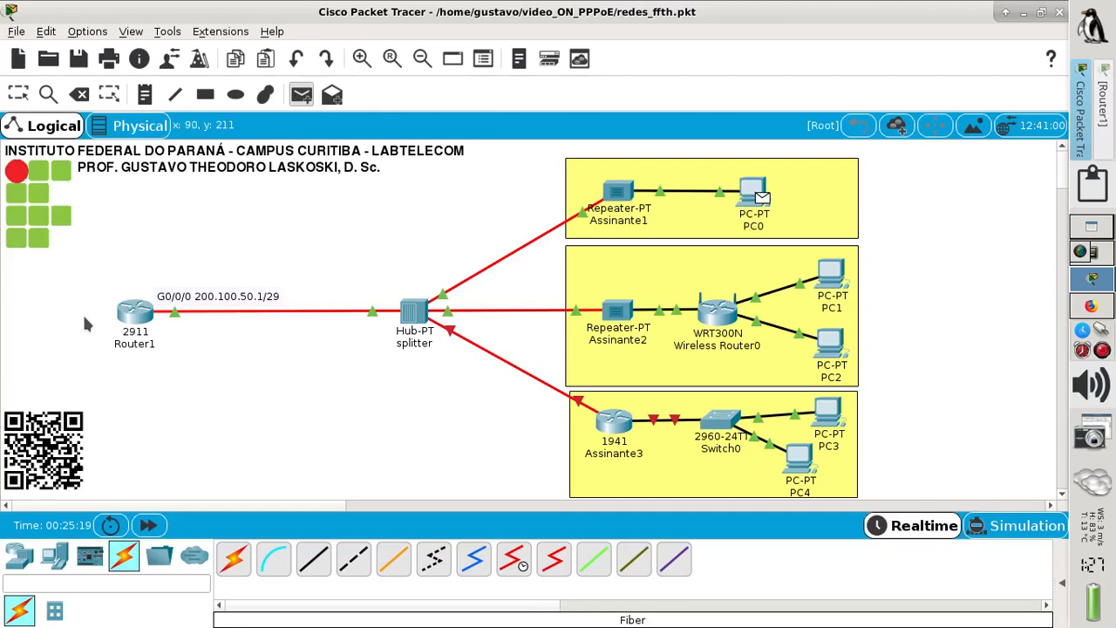
left_click(137, 319)
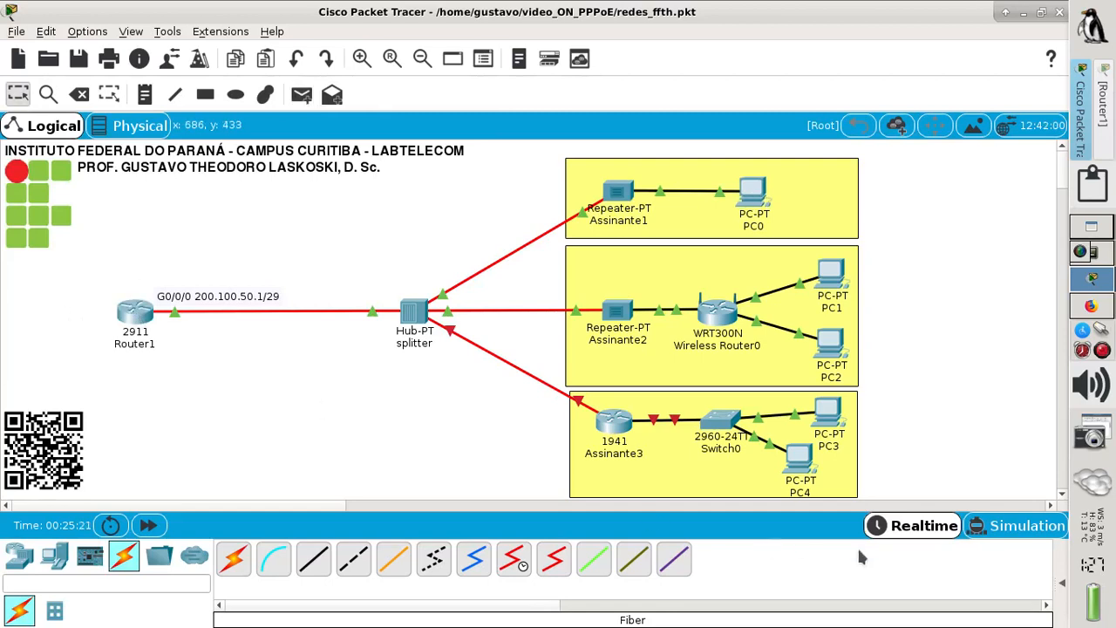
left_click(1061, 582)
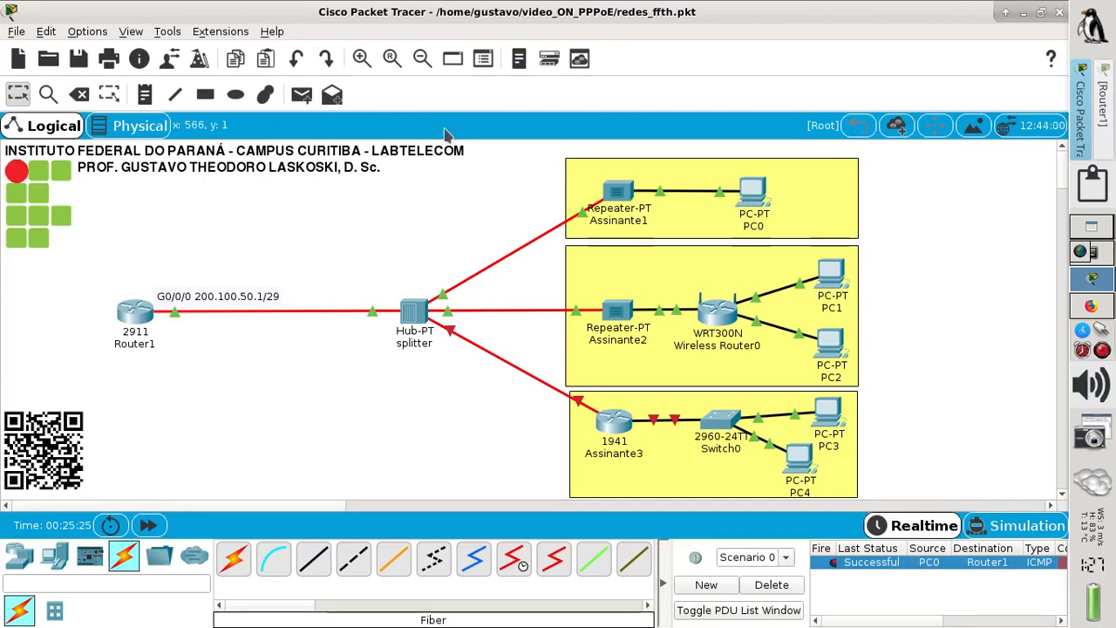
left_click(302, 94)
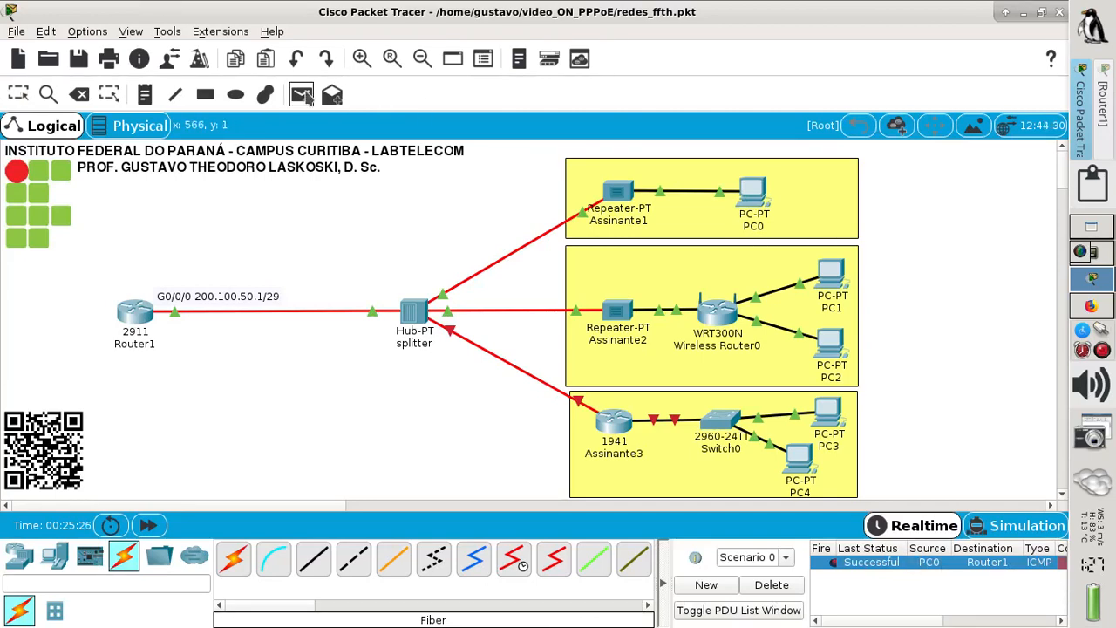
left_click(755, 196)
left_click(135, 313)
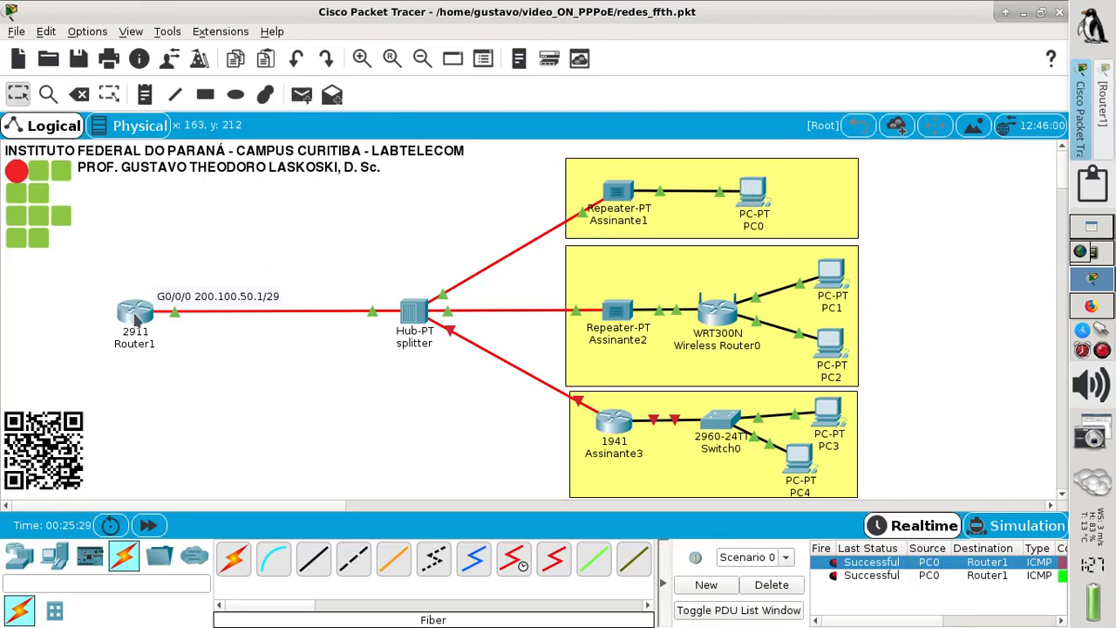
mouse_move(137, 315)
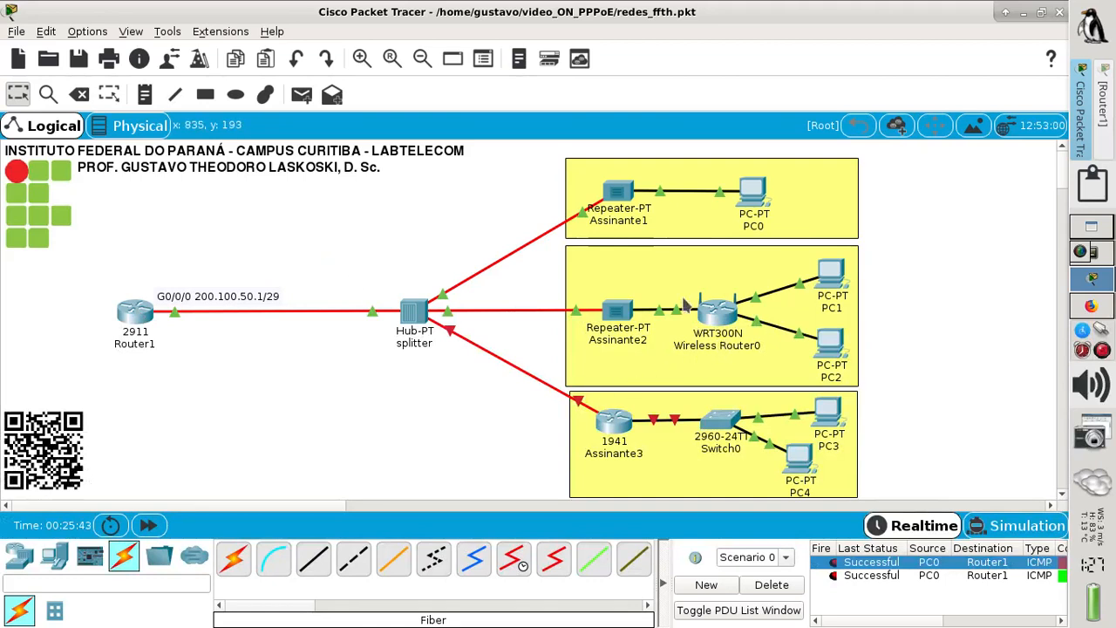
left_click(1092, 311)
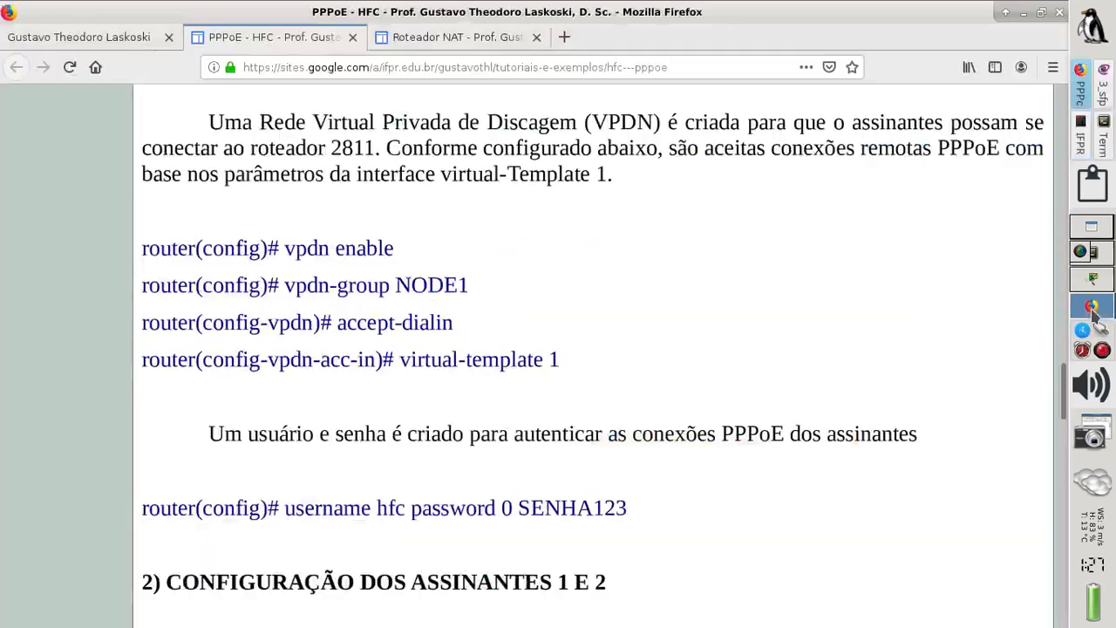
- Review the FTTH exercise diagram in the PDF, then return to Packet Tracer
left_click(1082, 144)
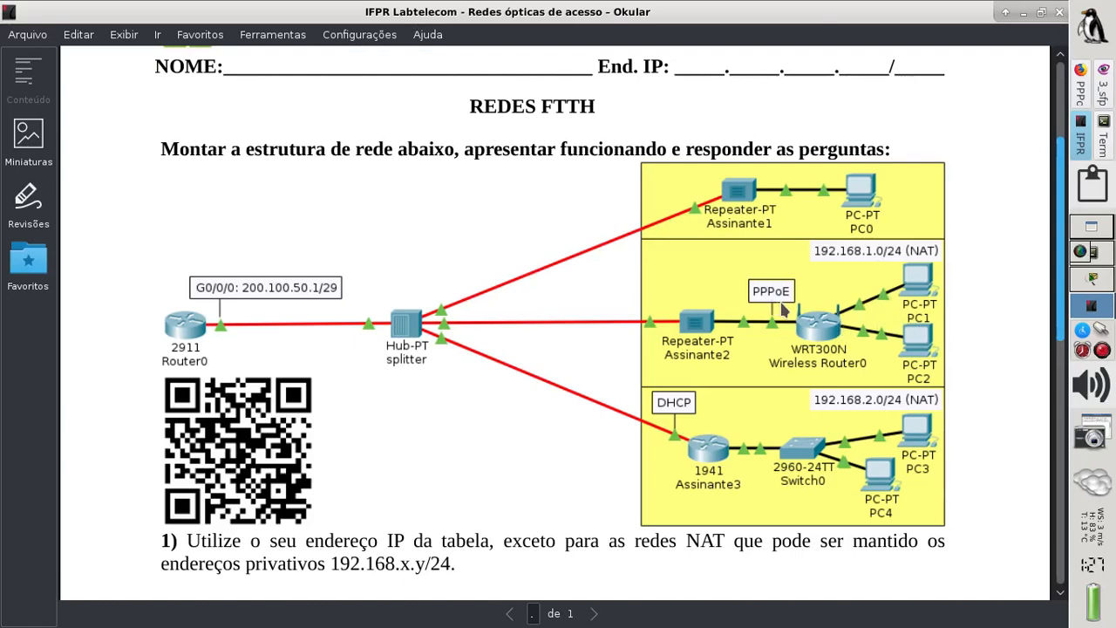
left_click(1088, 288)
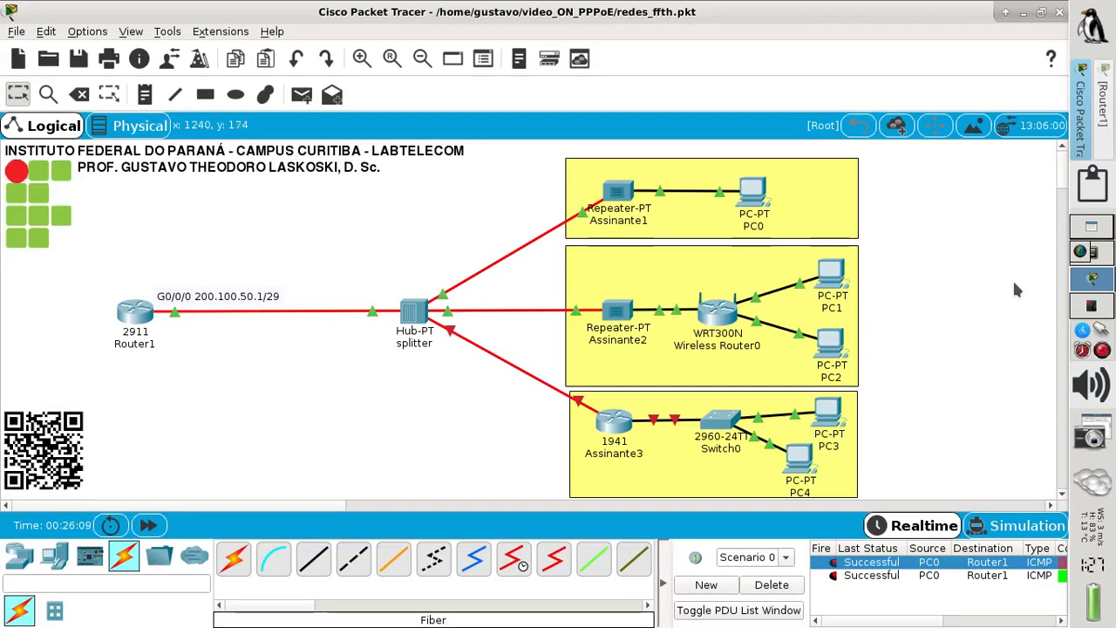
- Set Wireless Router0's internet connection to PPPoE with the subscriber username and password
left_click(720, 313)
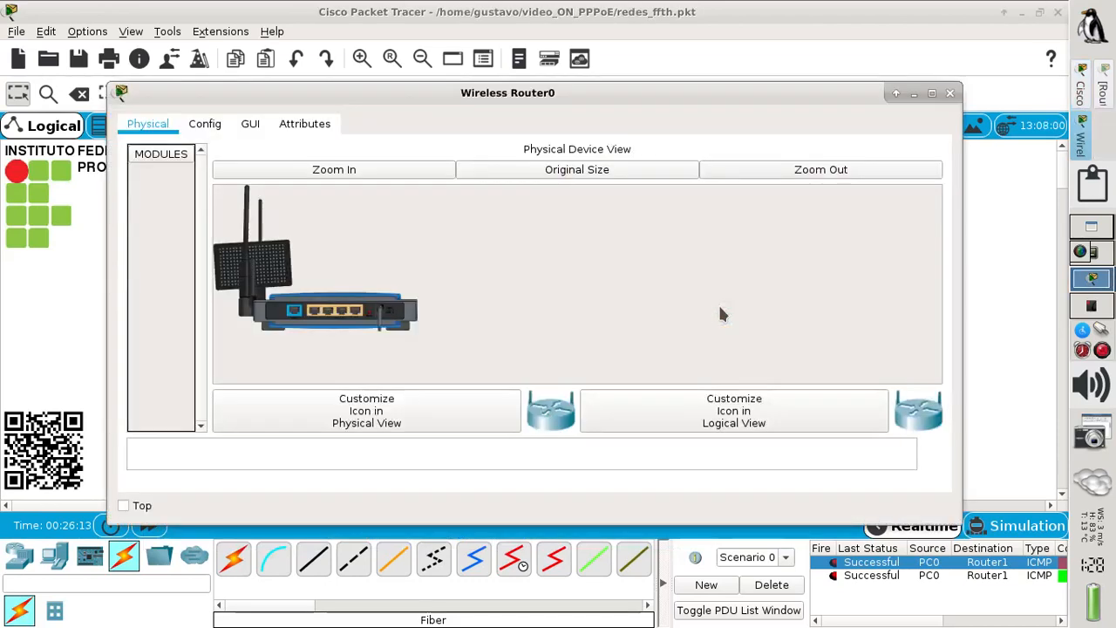
left_click(250, 126)
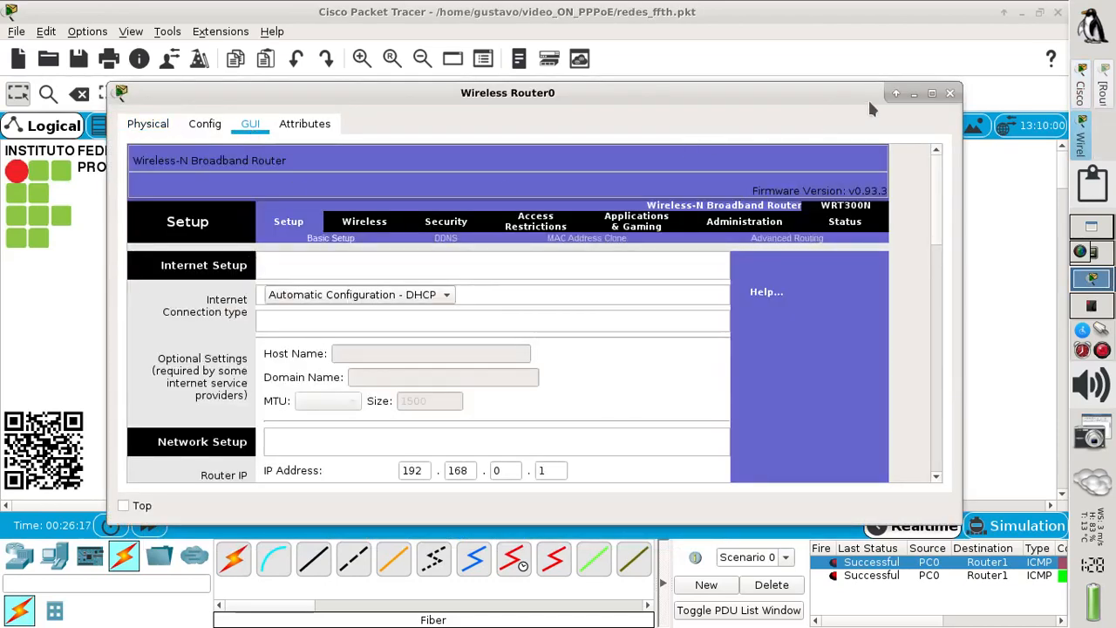
left_click(930, 94)
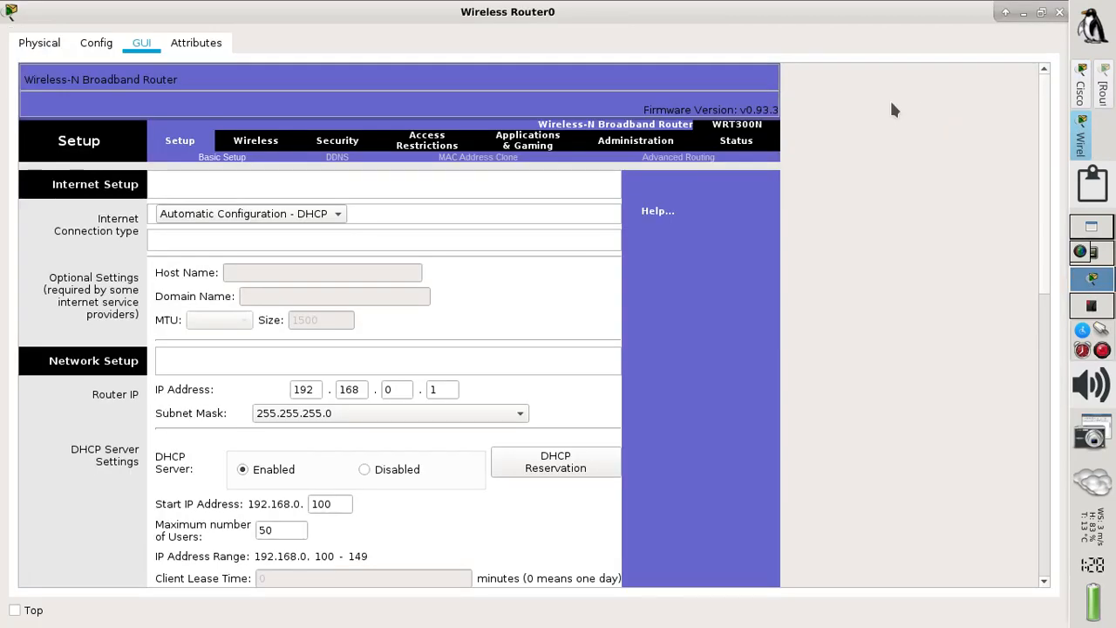
left_click(292, 215)
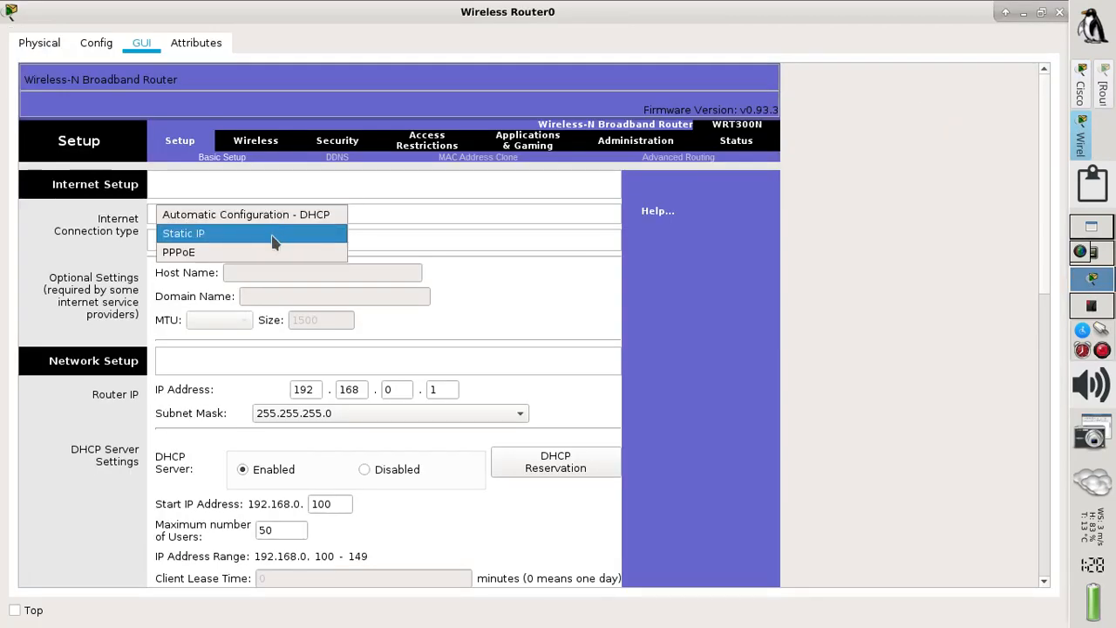
left_click(232, 253)
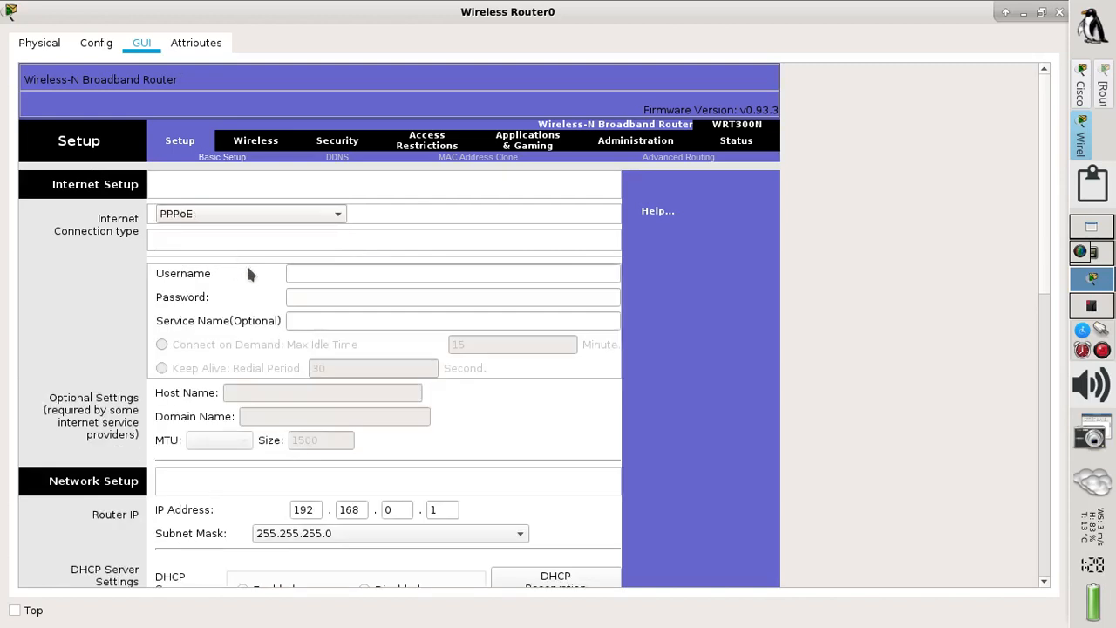
left_click(314, 273)
type("fiber")
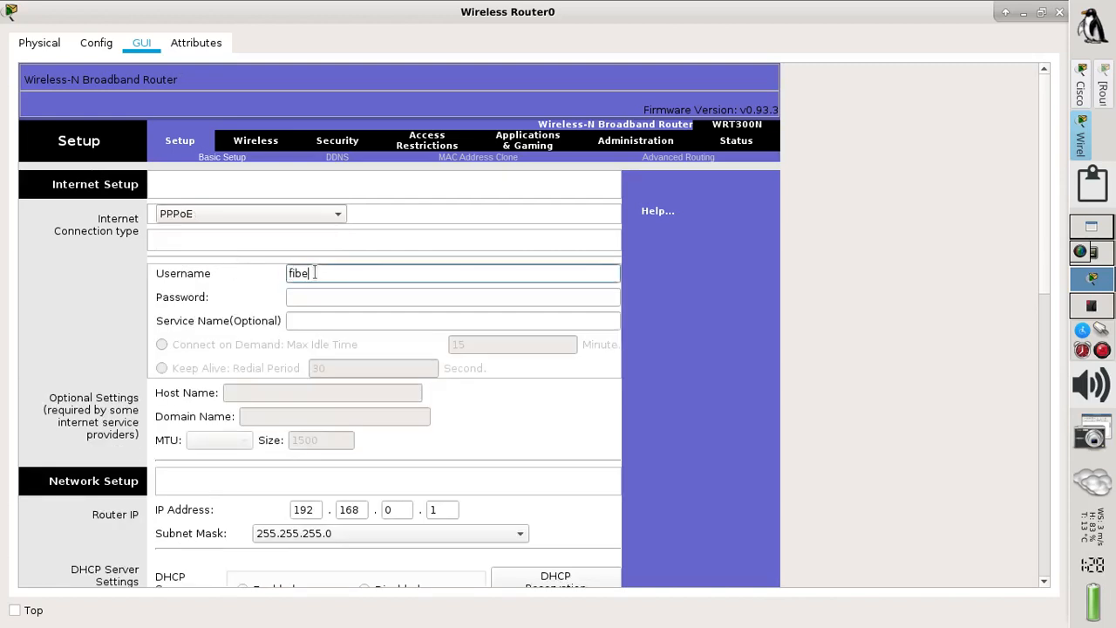
key("Tab")
type("fibe")
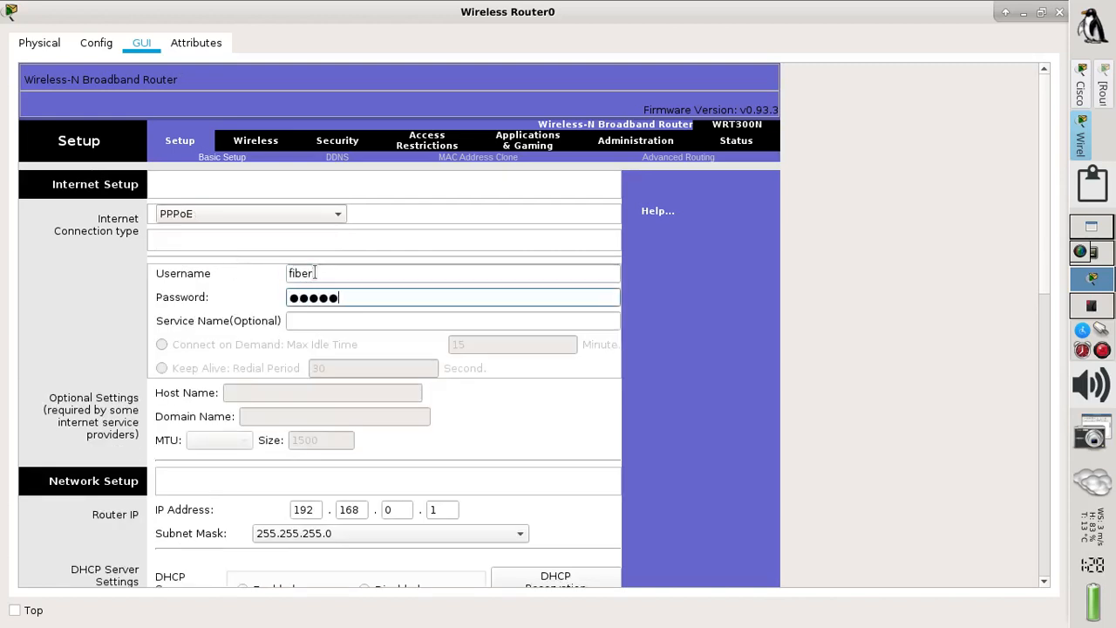
type("r123")
- Set router IP 192.168.1.254 and DHCP start address 1, then save settings
double_click(395, 505)
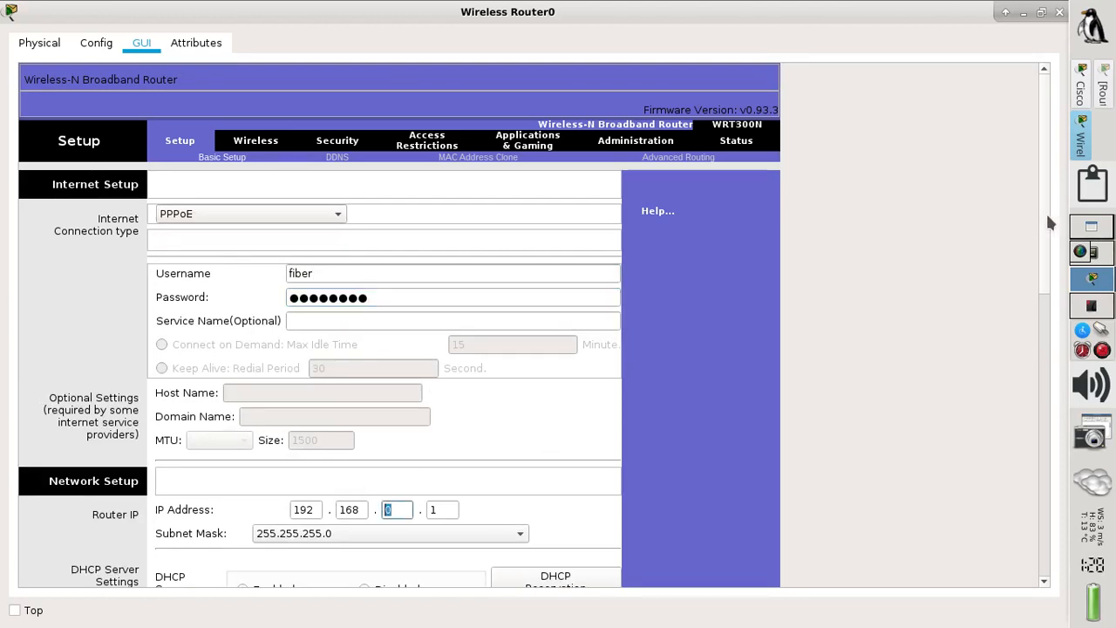
left_click_drag(1048, 224, 1037, 327)
double_click(398, 236)
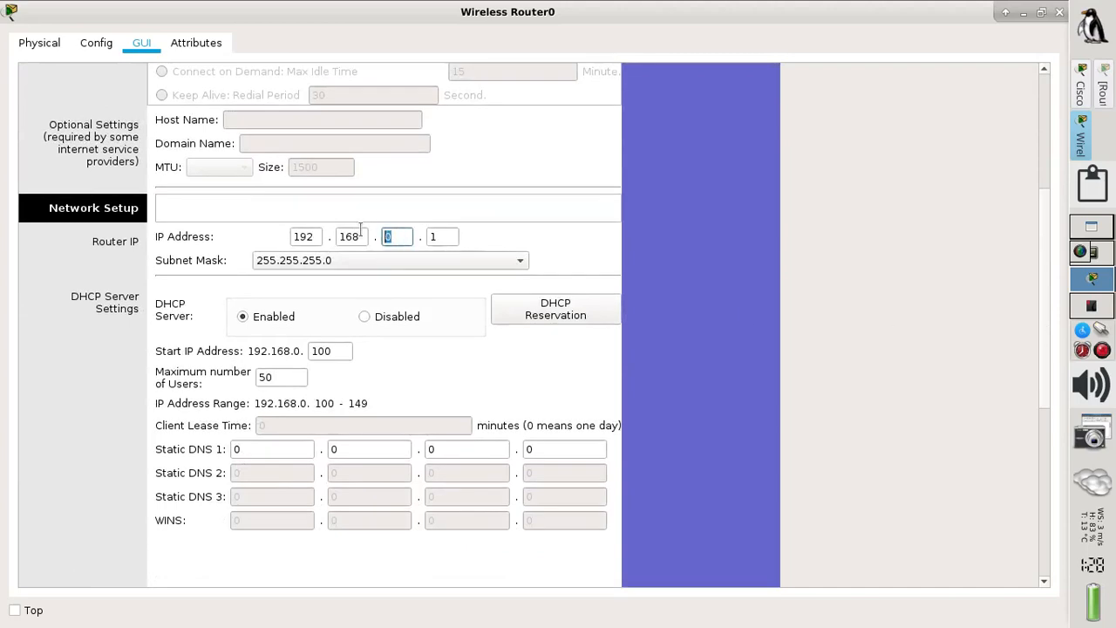
double_click(447, 236)
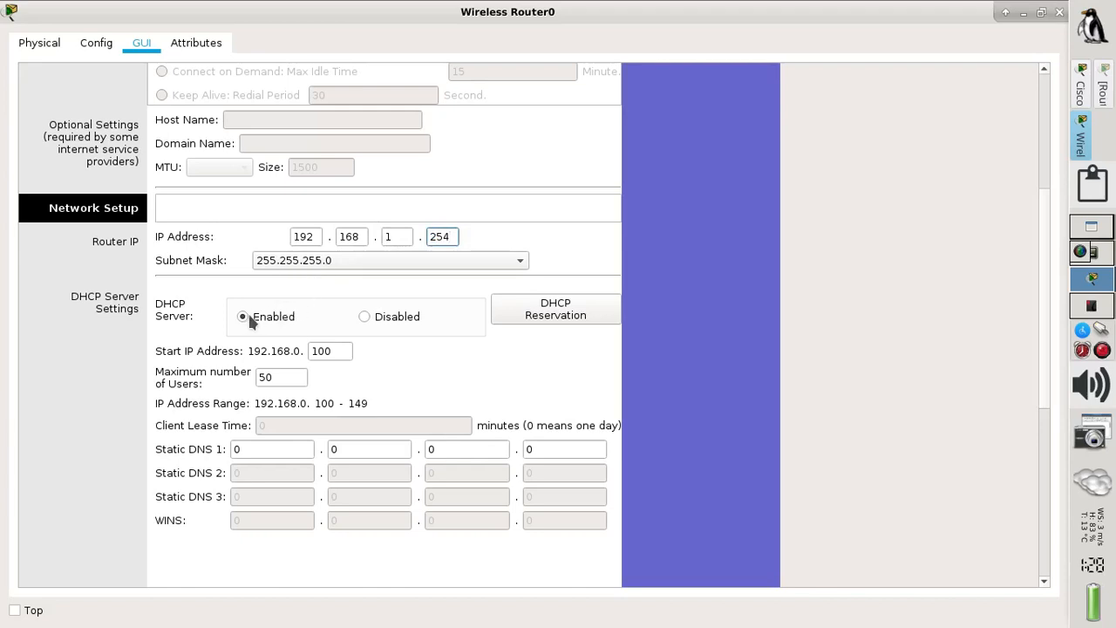
left_click(322, 345)
double_click(322, 347)
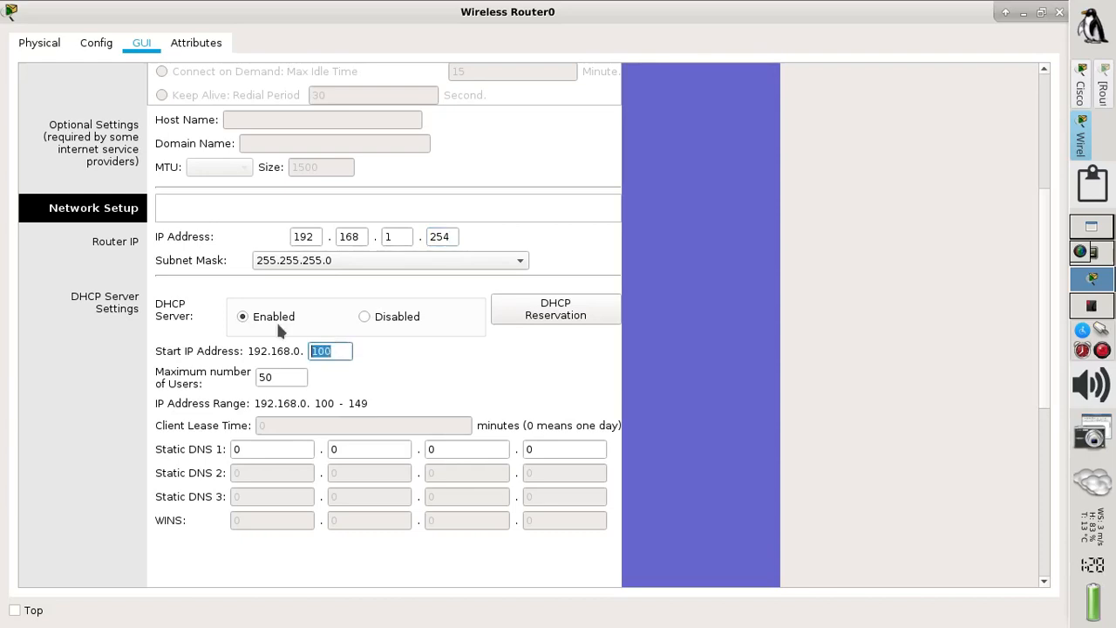
type("1")
left_click_drag(1042, 299, 1014, 471)
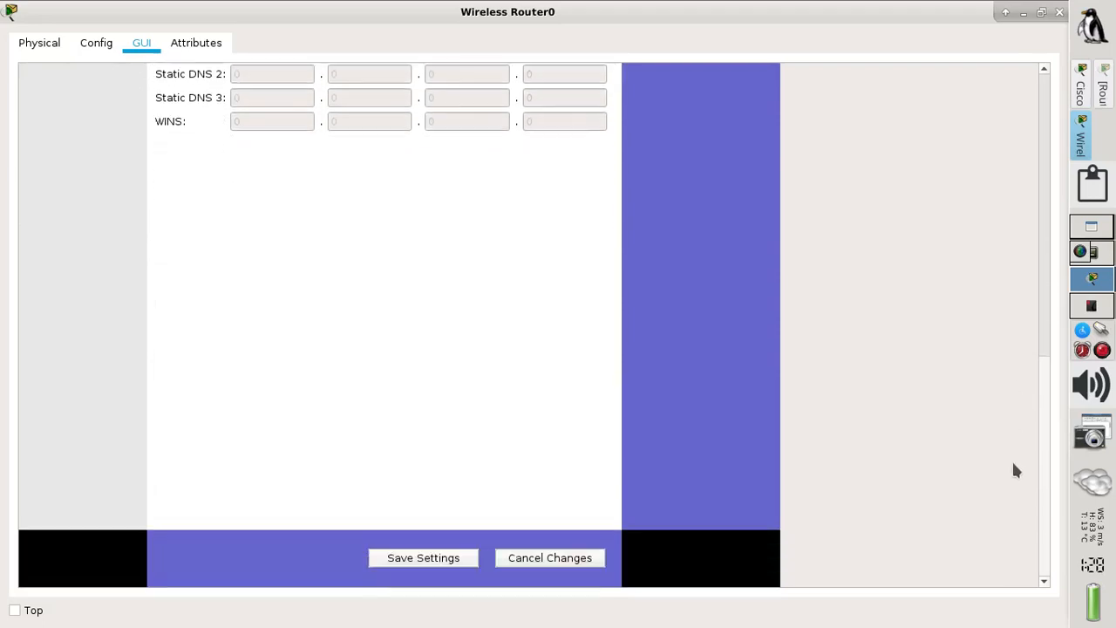
left_click(442, 562)
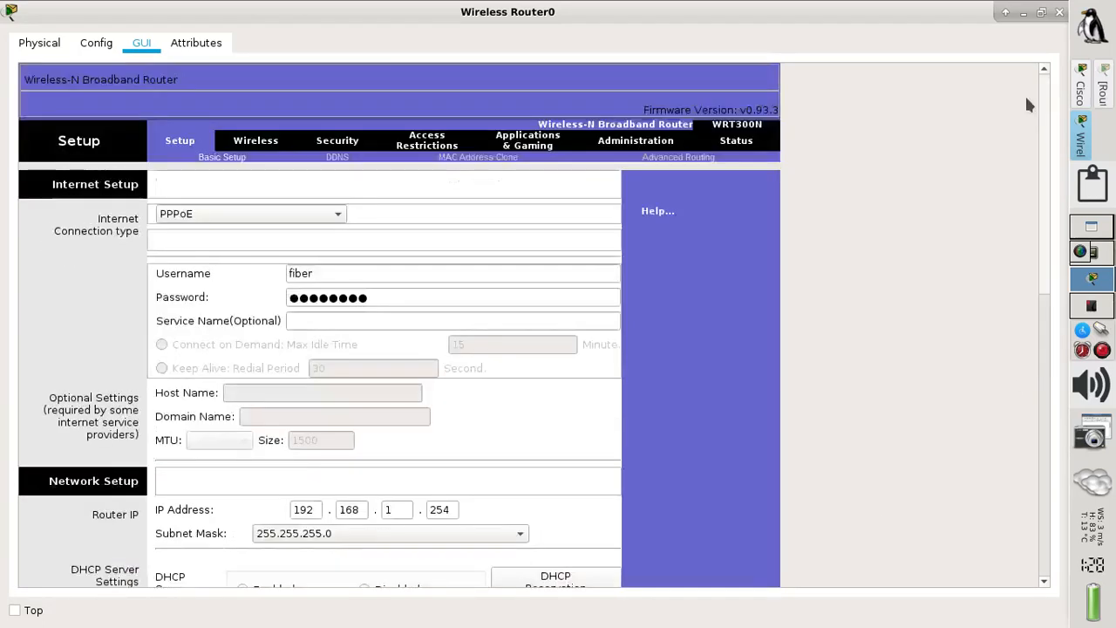
- Switch PC1's IP configuration to DHCP, obtaining 192.168.1.1
left_click(1060, 12)
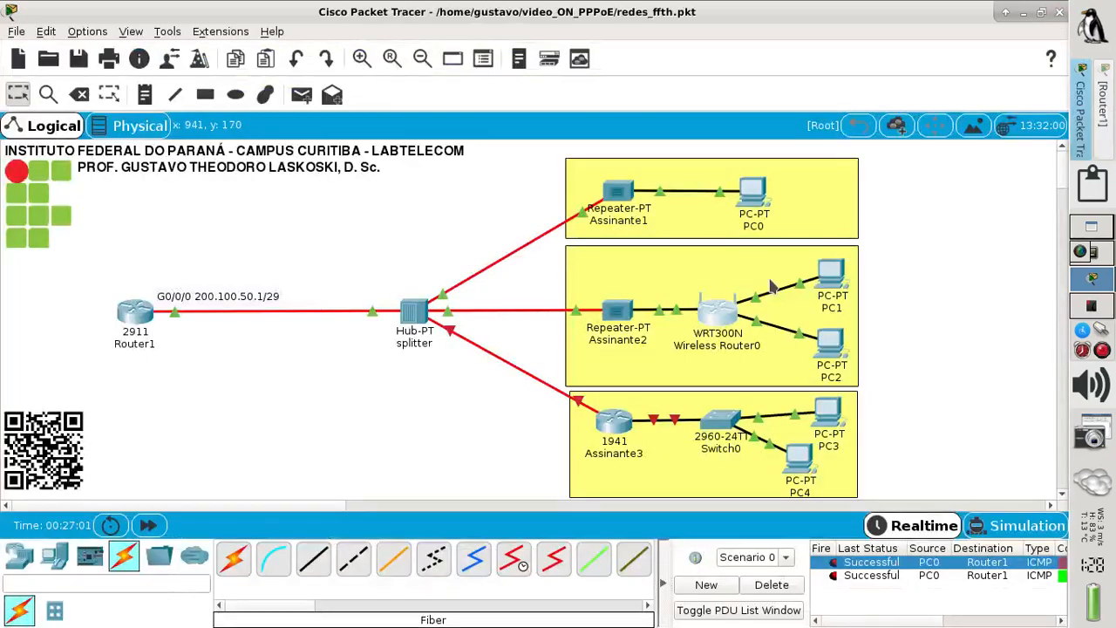
mouse_move(828, 286)
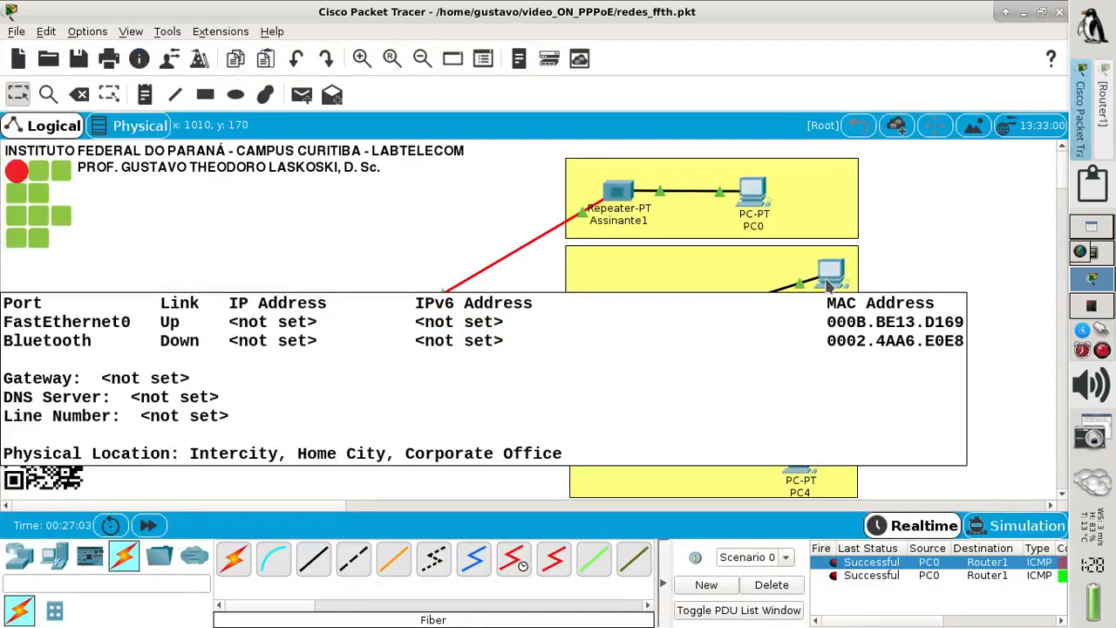
left_click(828, 283)
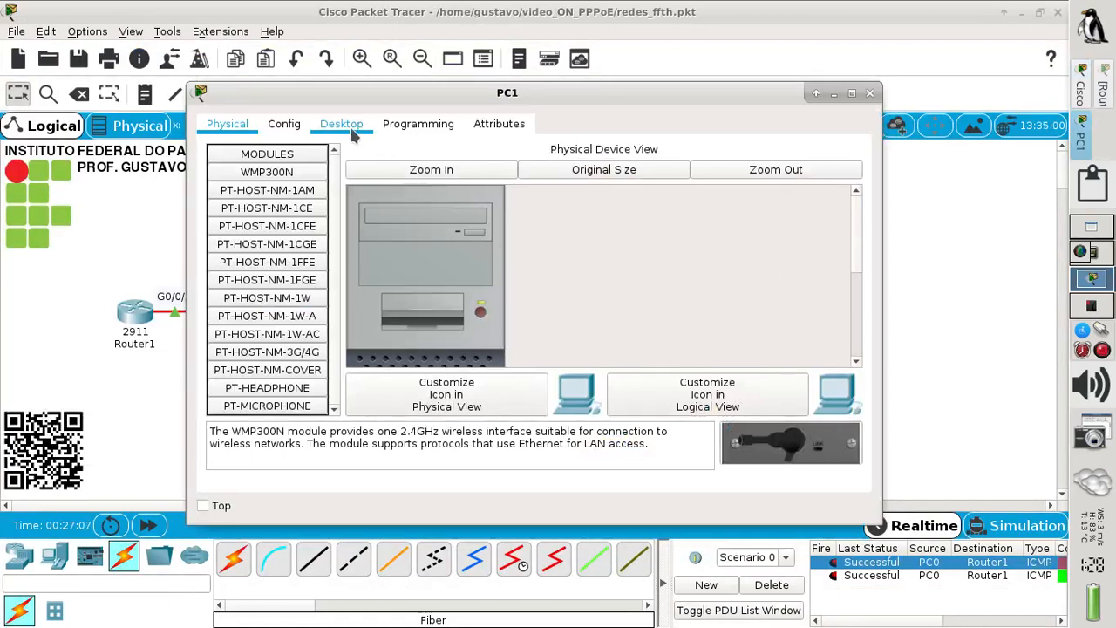
left_click(352, 129)
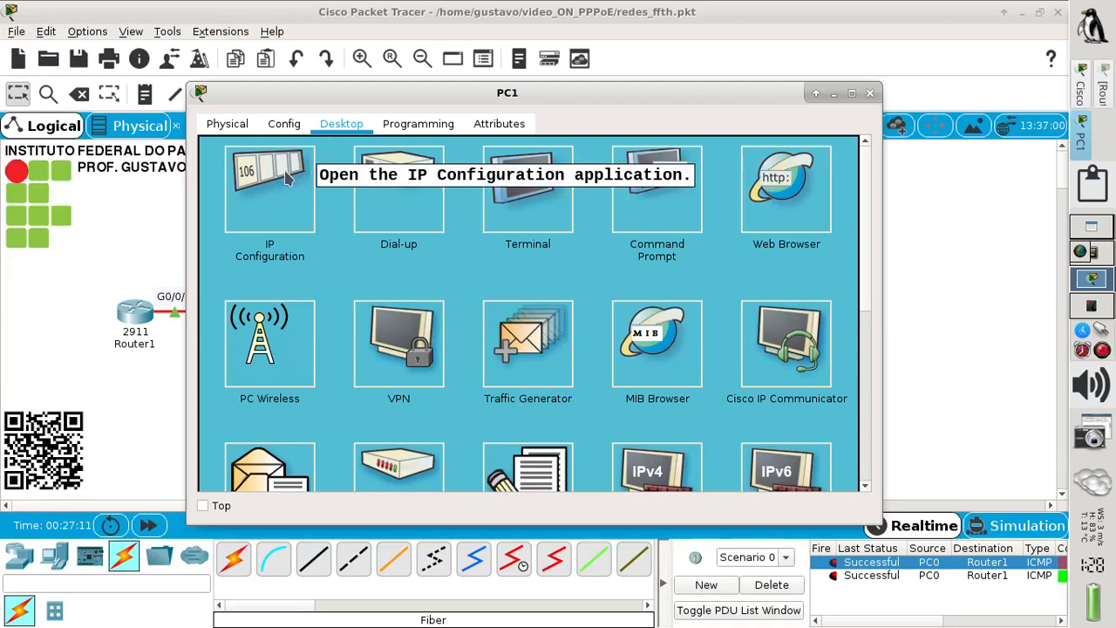
left_click(288, 181)
left_click(243, 152)
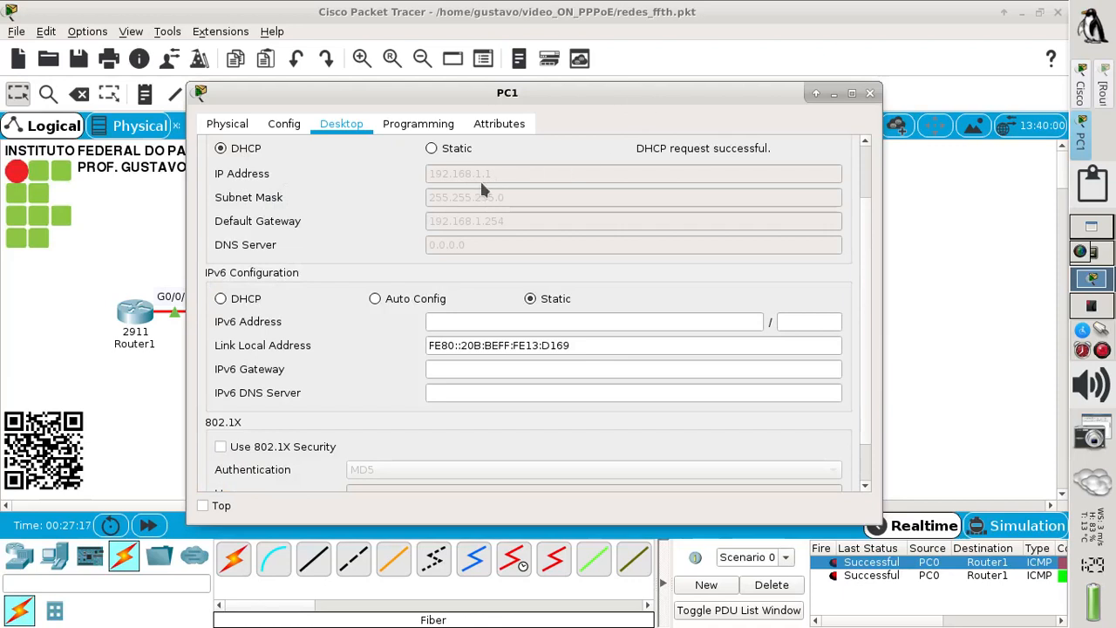
left_click(869, 92)
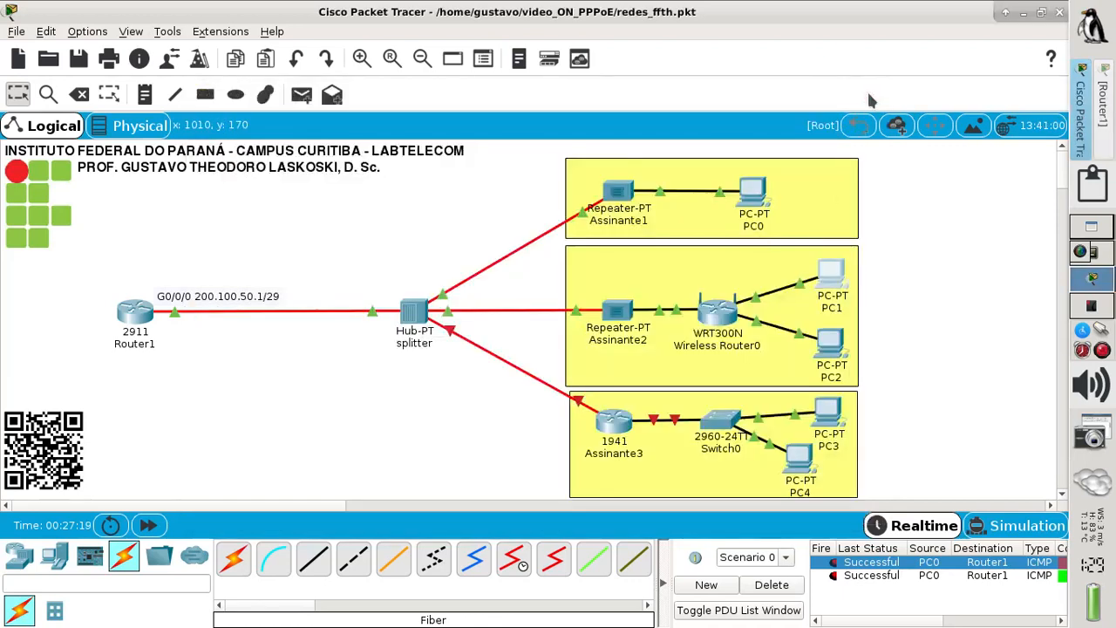
- Switch PC2's IP configuration to DHCP, obtaining 192.168.1.2 with gateway 192.168.1.254
mouse_move(830, 294)
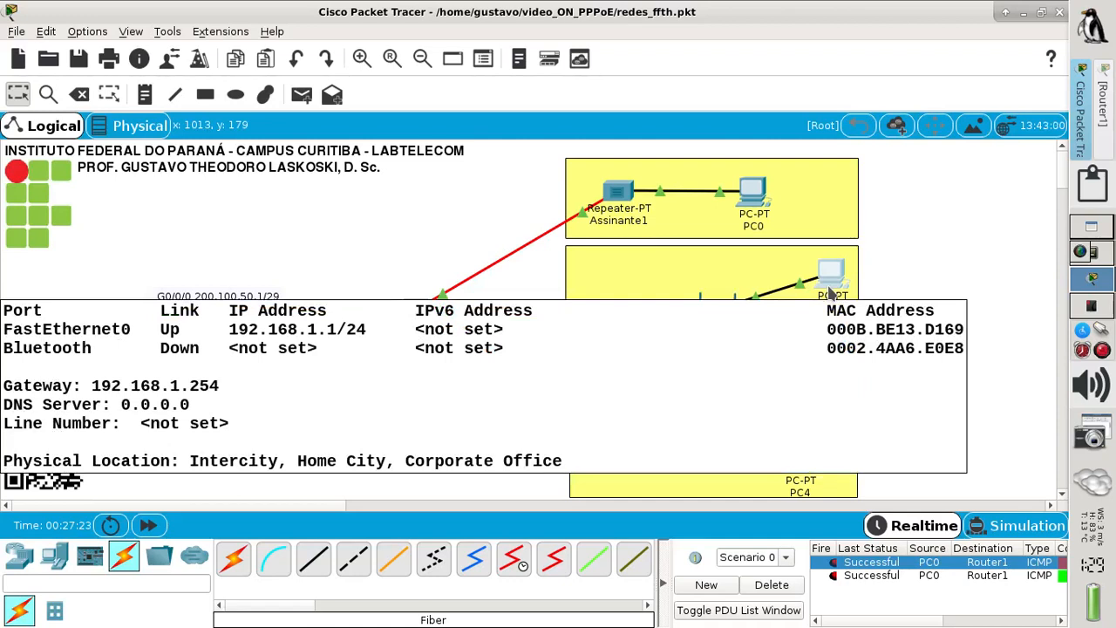
left_click(832, 342)
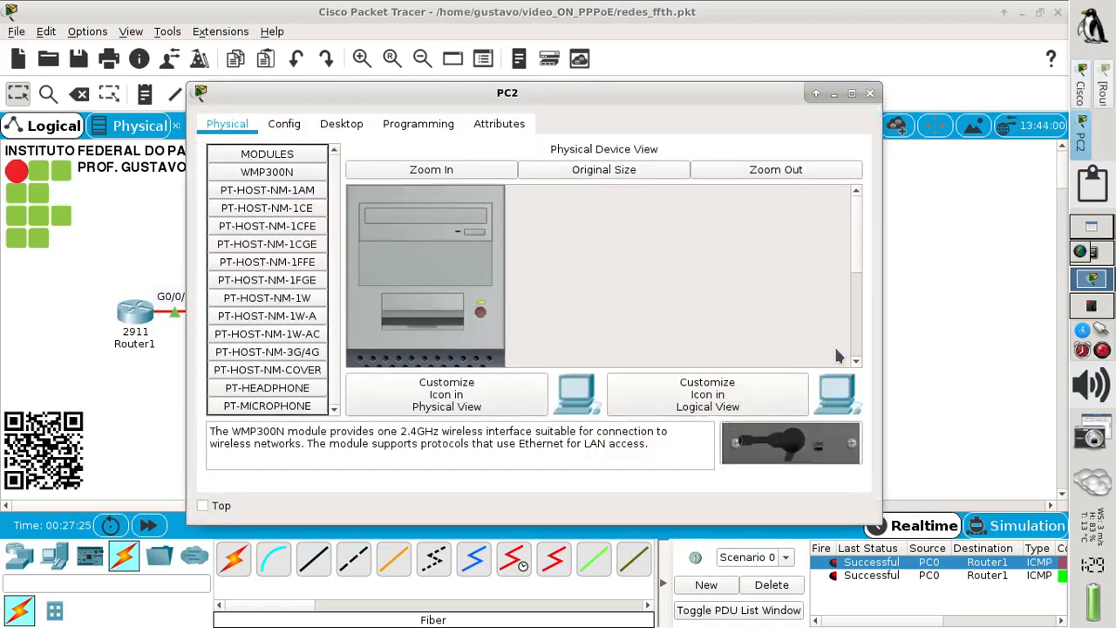
left_click(341, 124)
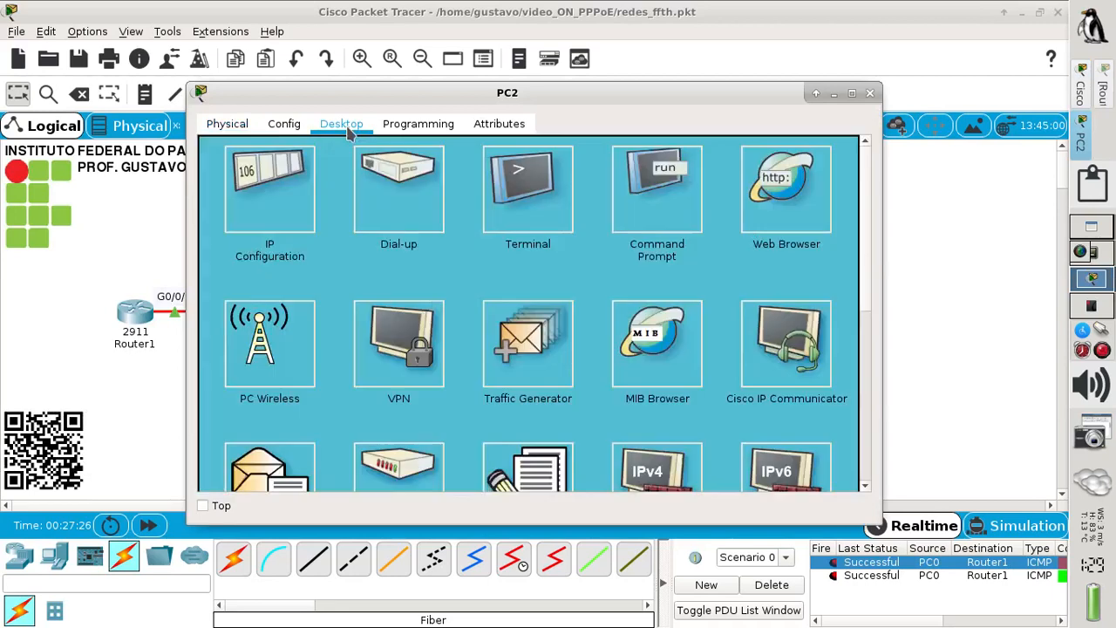
left_click(288, 185)
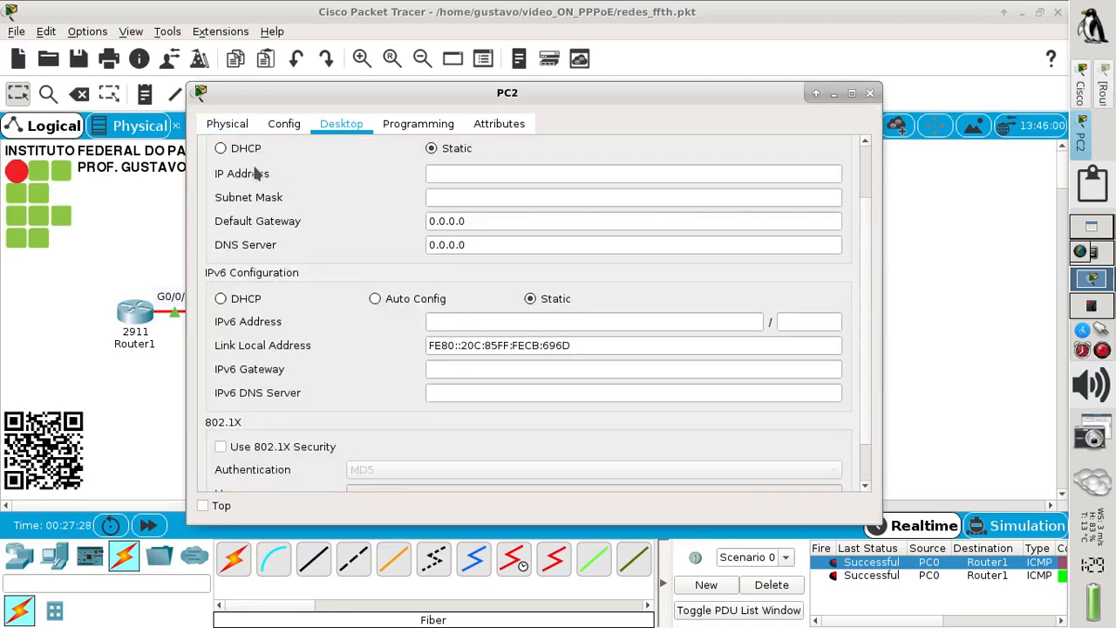
left_click(240, 152)
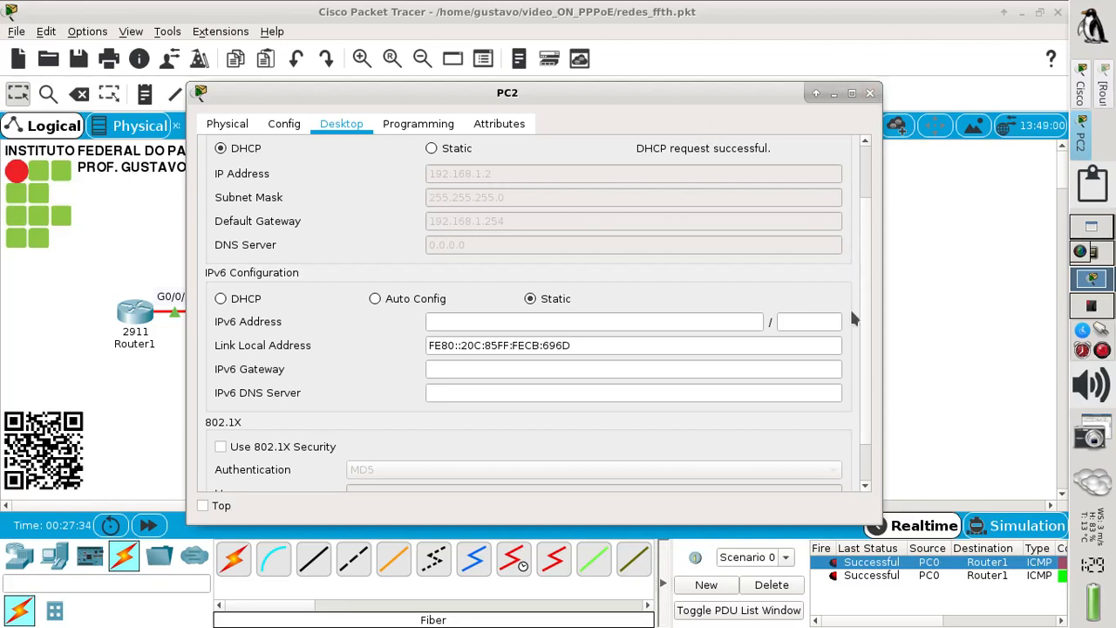
left_click(869, 93)
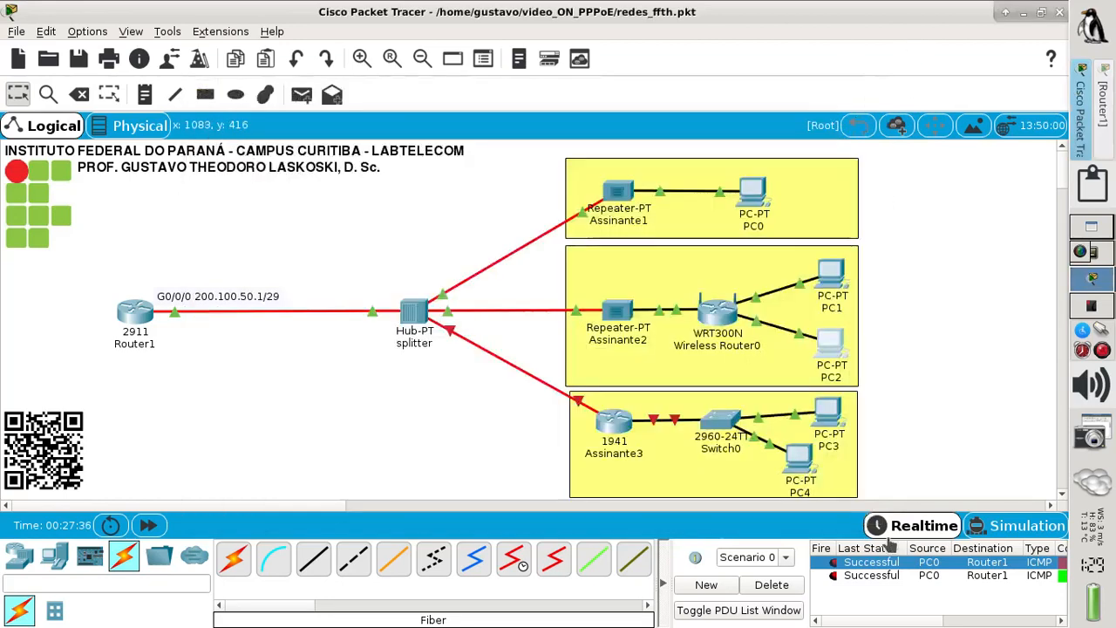
- Clear the old PDU results and send a simple ping from PC1 to PC2, which succeeds
left_click(784, 586)
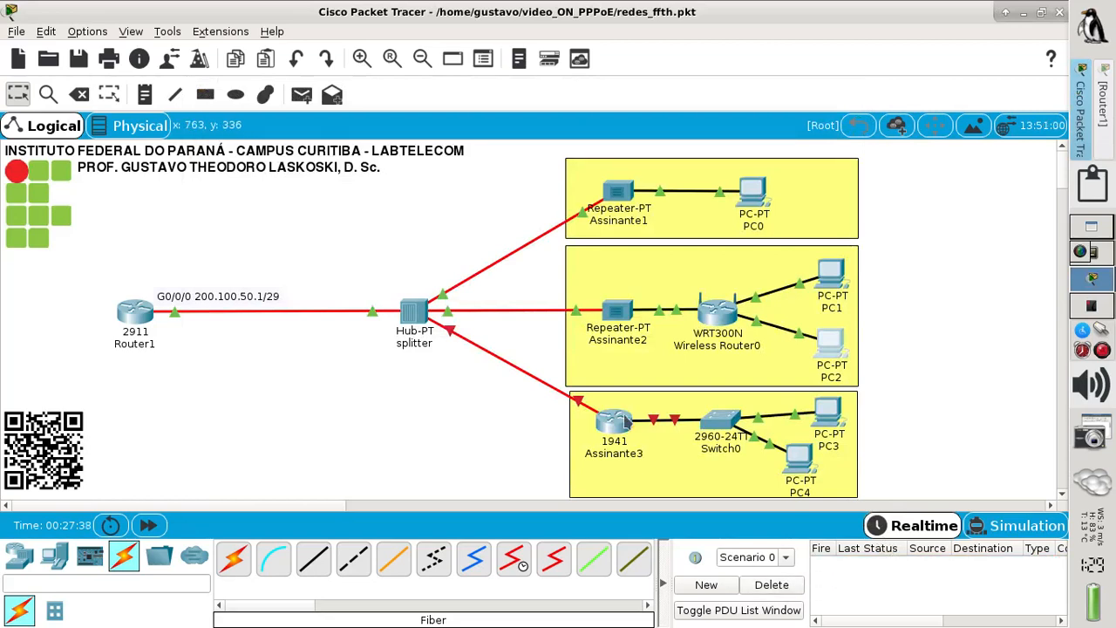
left_click(301, 94)
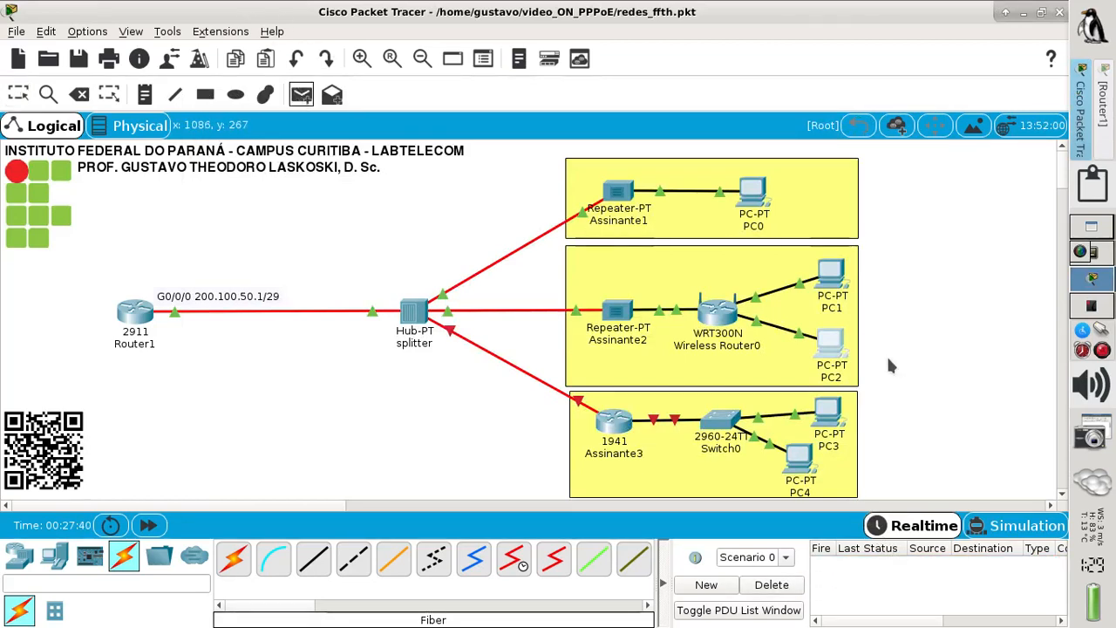
left_click(830, 275)
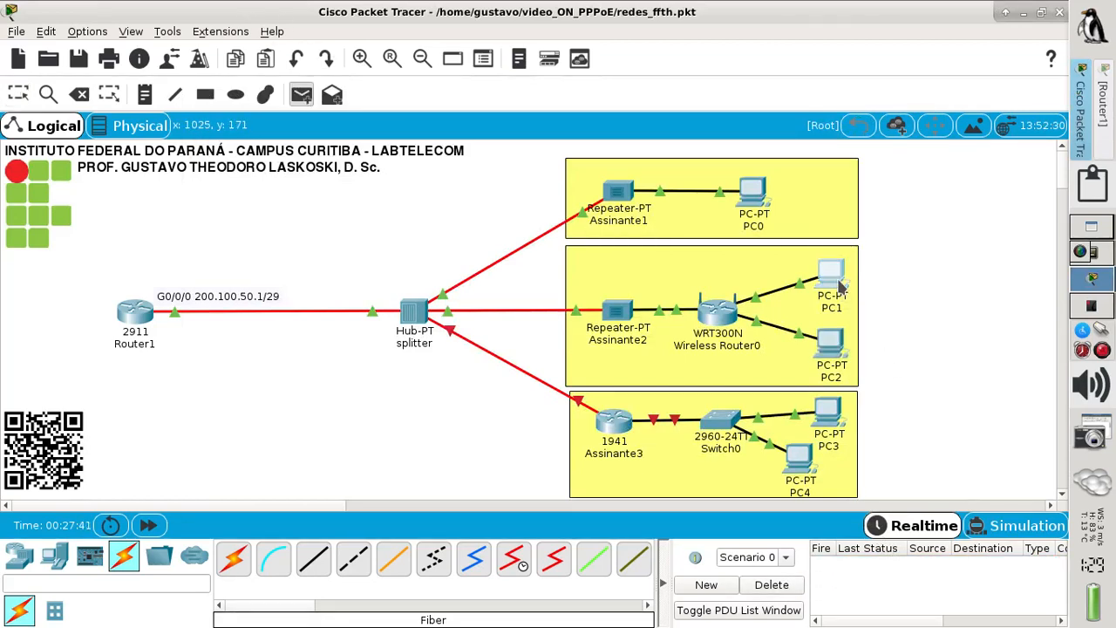
left_click(830, 350)
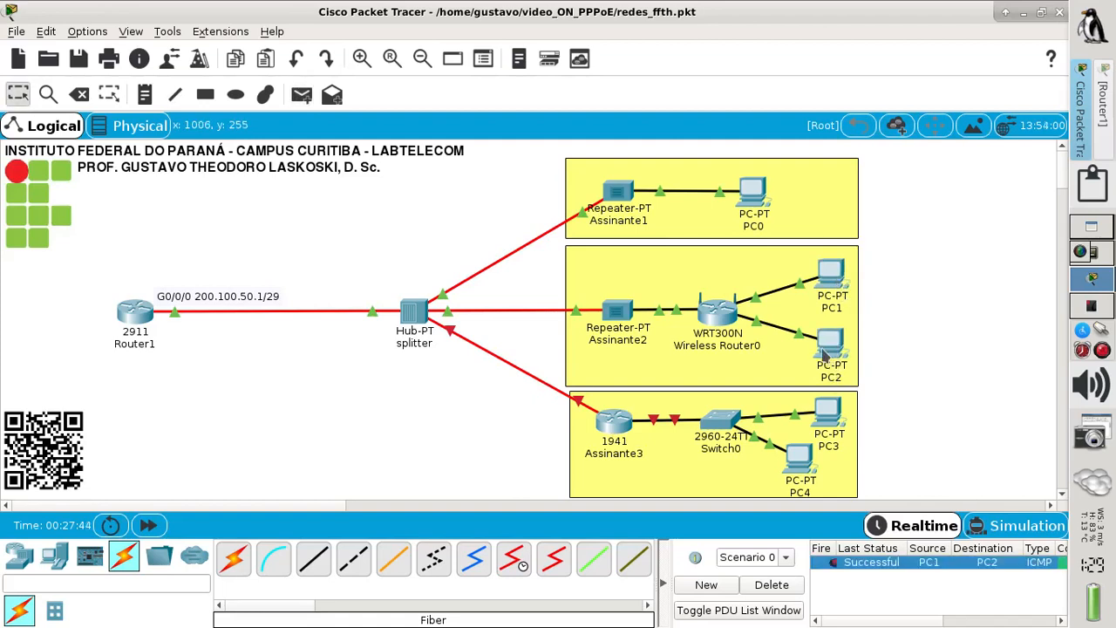
mouse_move(714, 317)
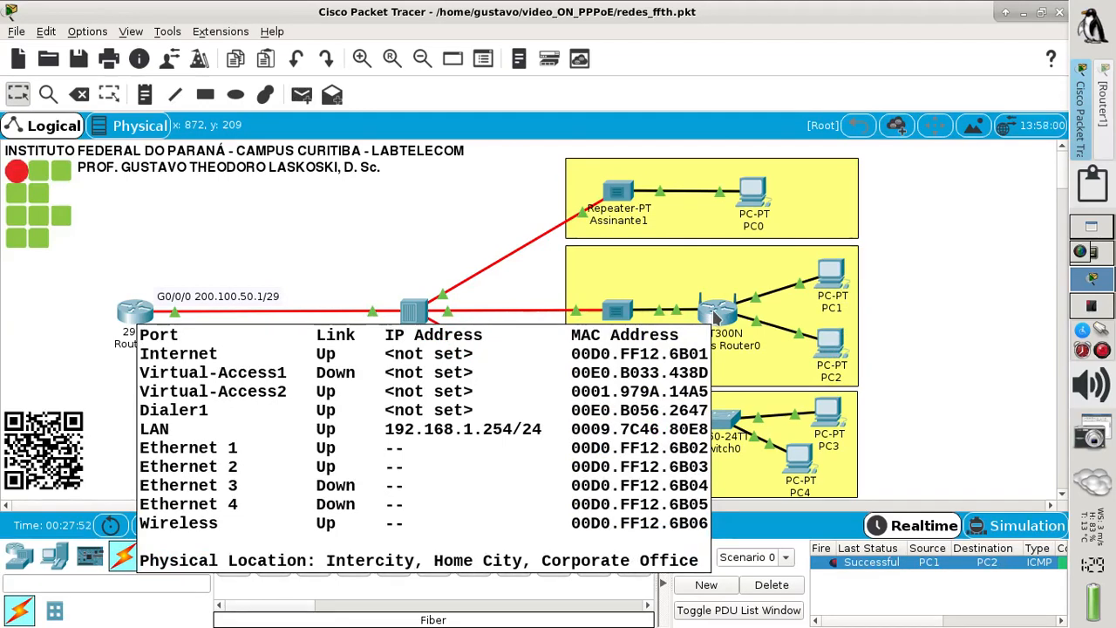
- Keep Wireless Router0's connection type as PPPoE, re-enter the PPPoE password, and save the settings
left_click(713, 314)
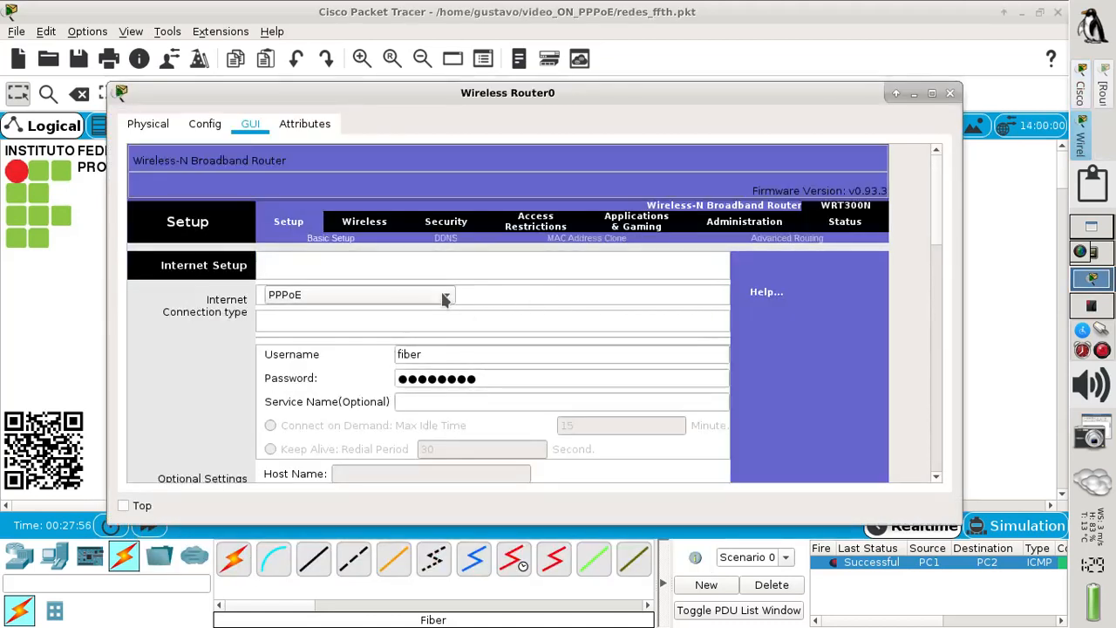
left_click(445, 294)
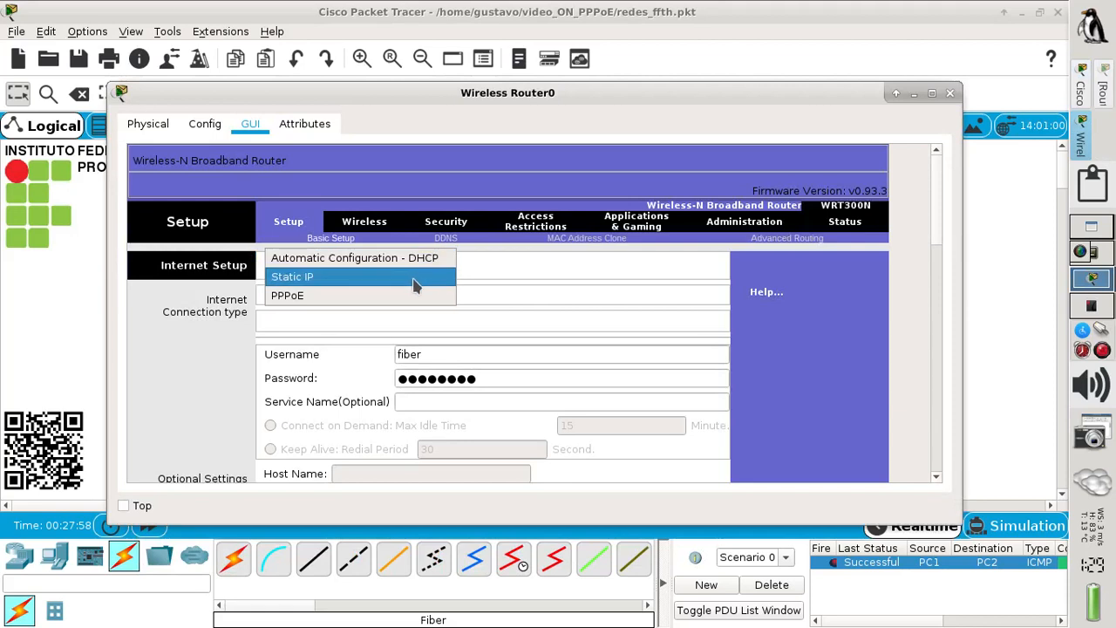
left_click(408, 276)
left_click(408, 295)
left_click(410, 314)
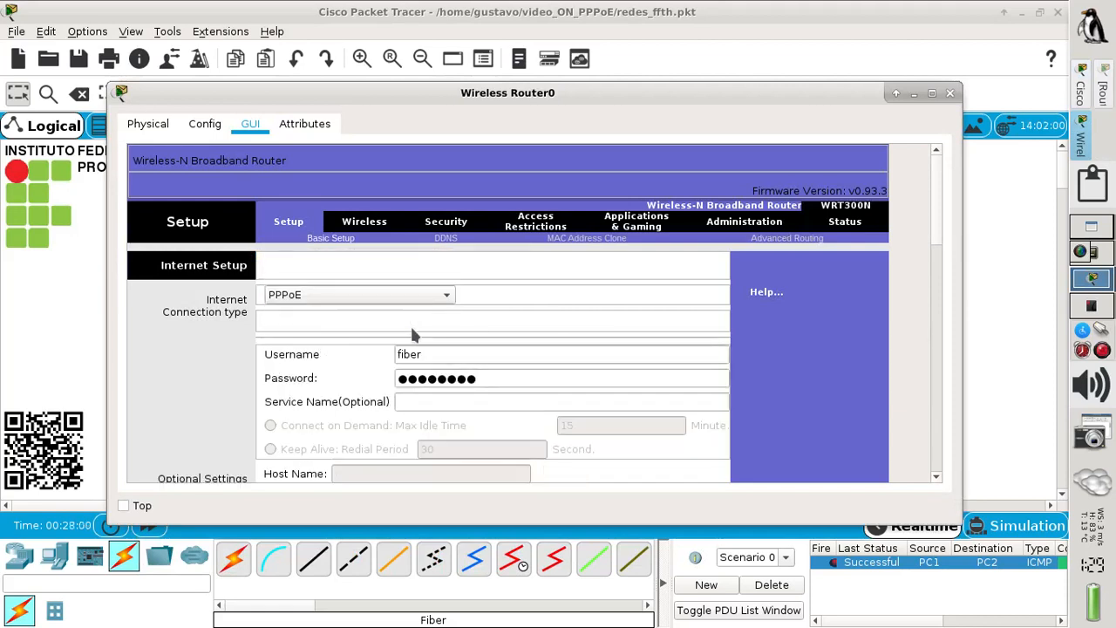
double_click(494, 378)
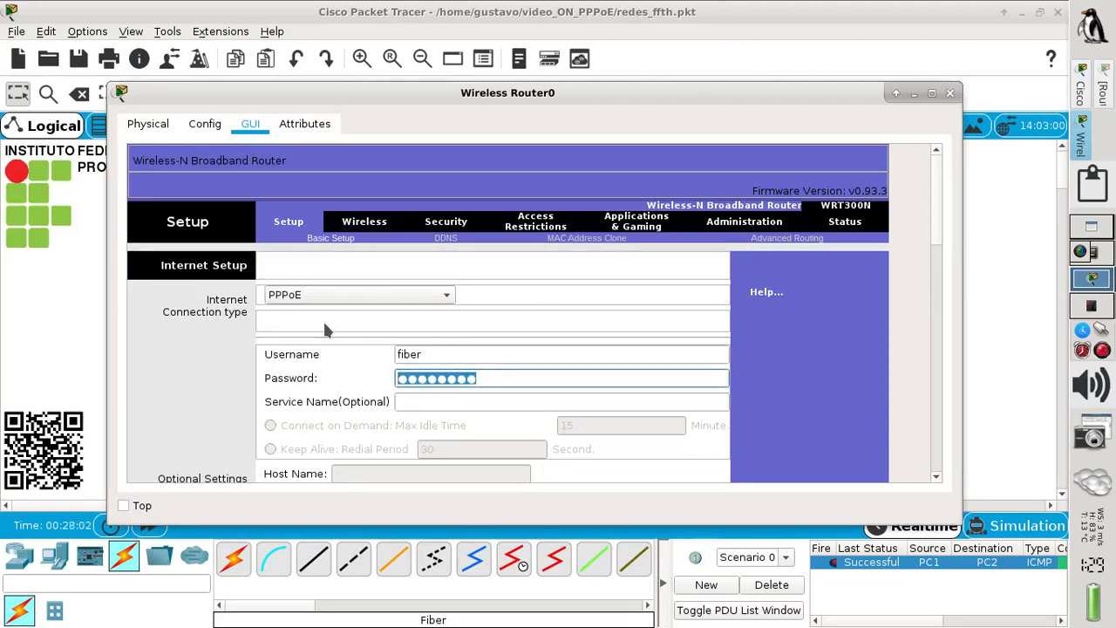
type("●●●●●●●●")
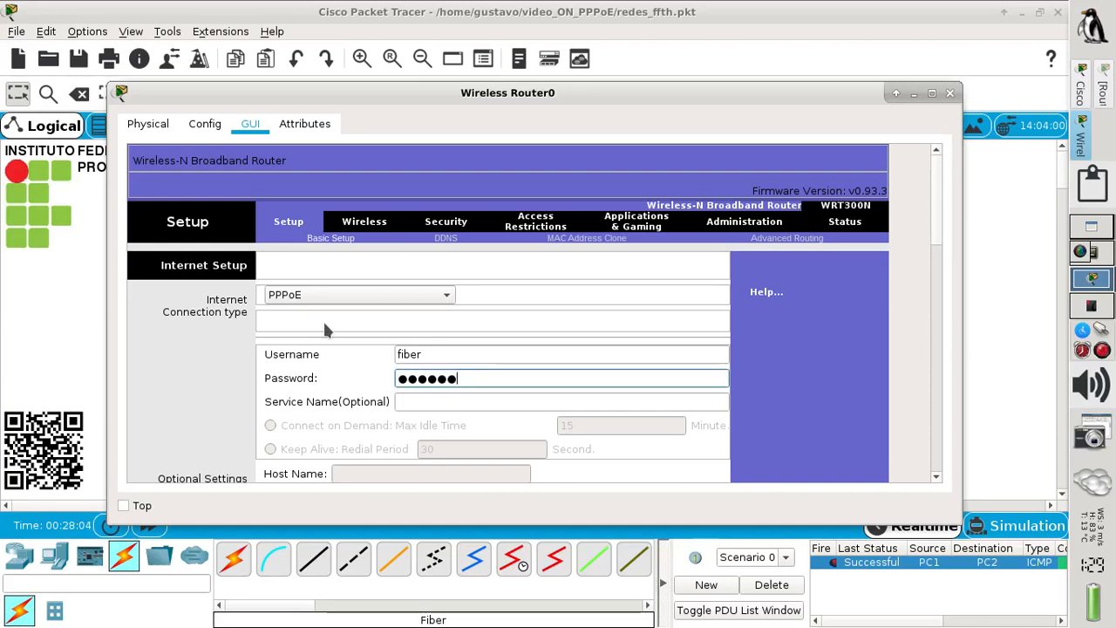
left_click_drag(936, 227, 908, 471)
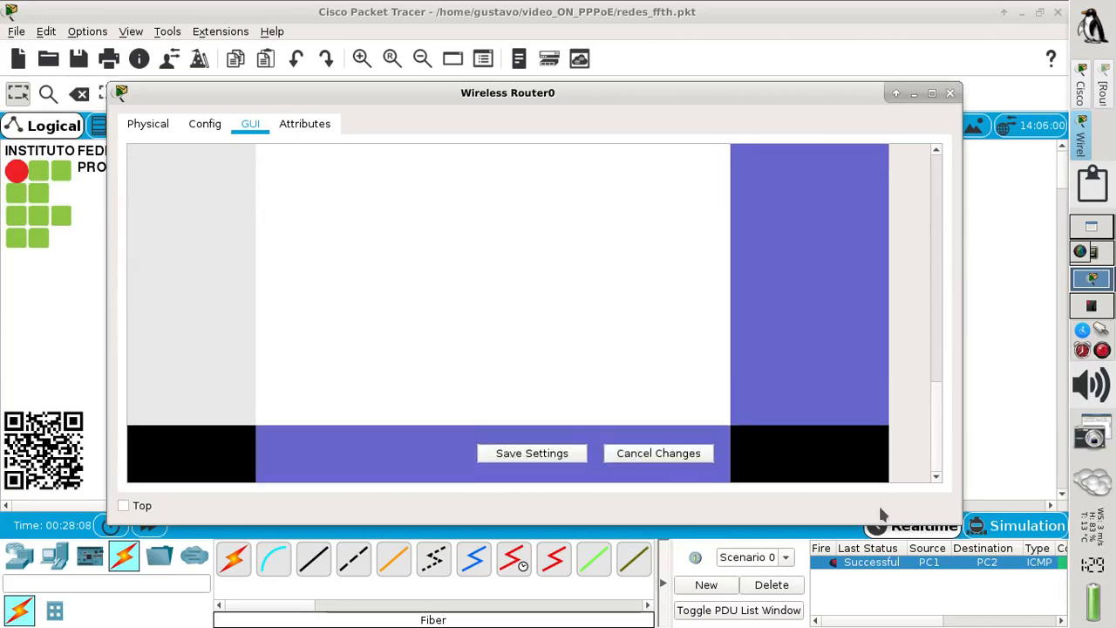
left_click(532, 453)
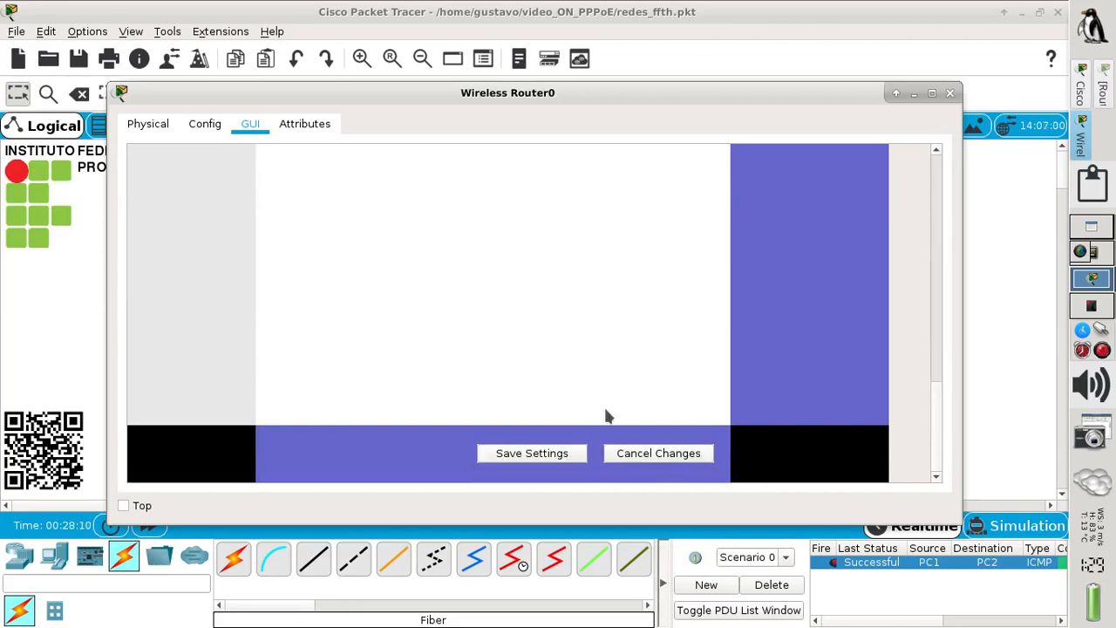
left_click(950, 93)
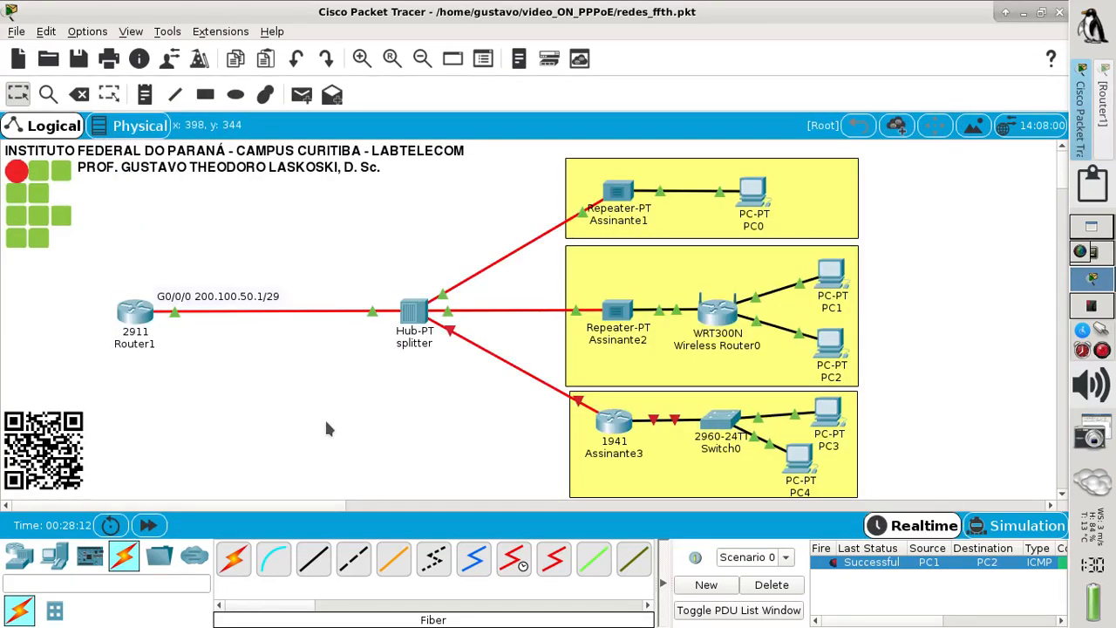
- Send simple pings from PC1 and from PC2 to Router1
mouse_move(134, 324)
mouse_move(723, 322)
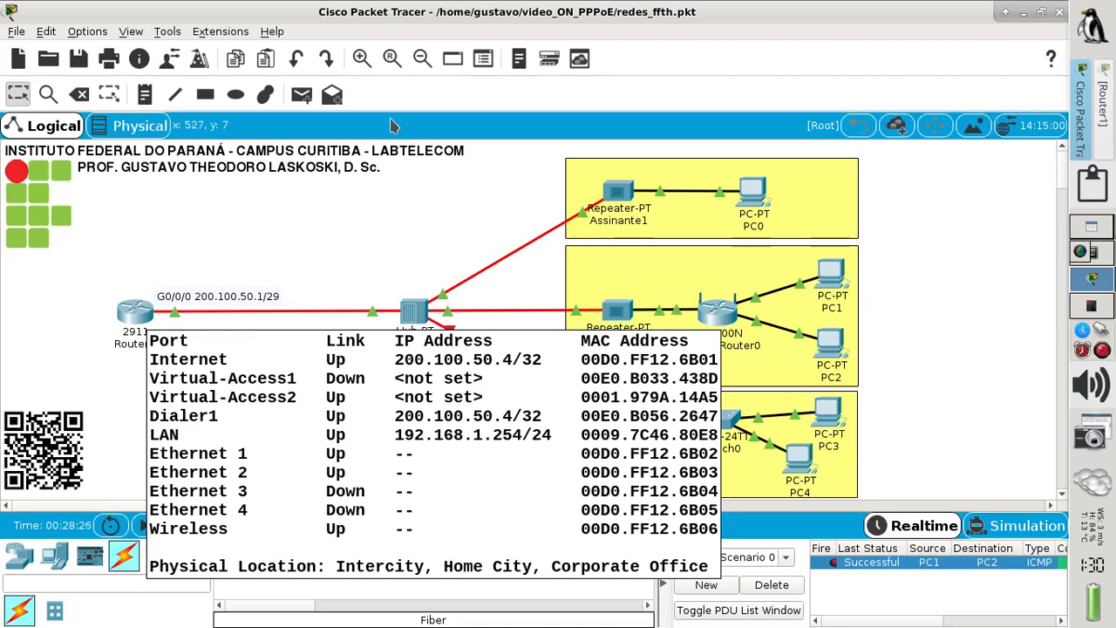
left_click(301, 94)
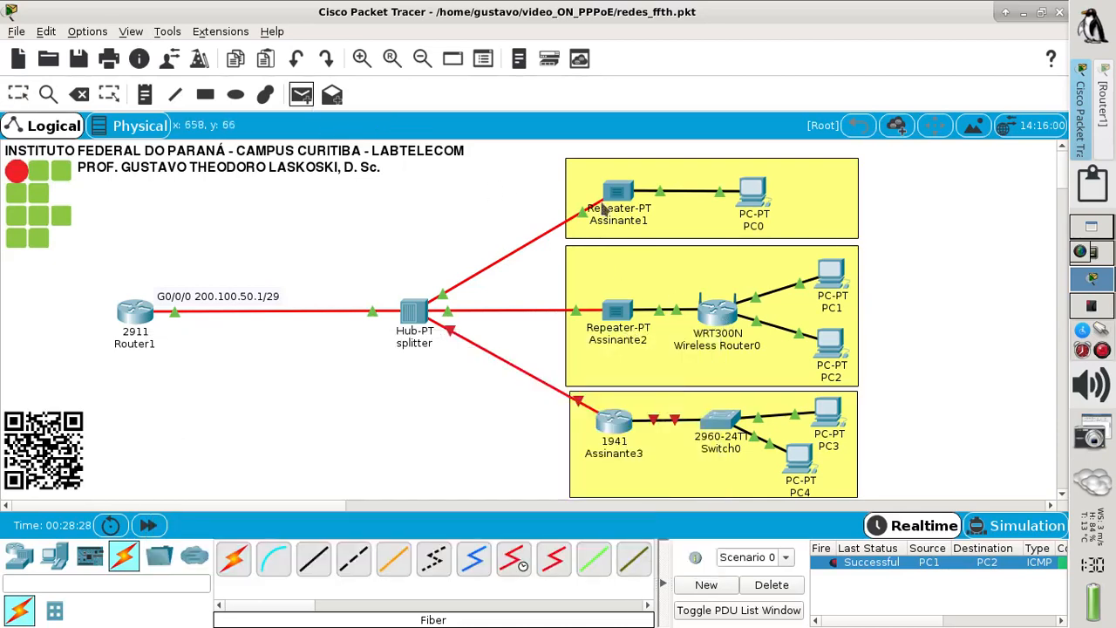
left_click(830, 277)
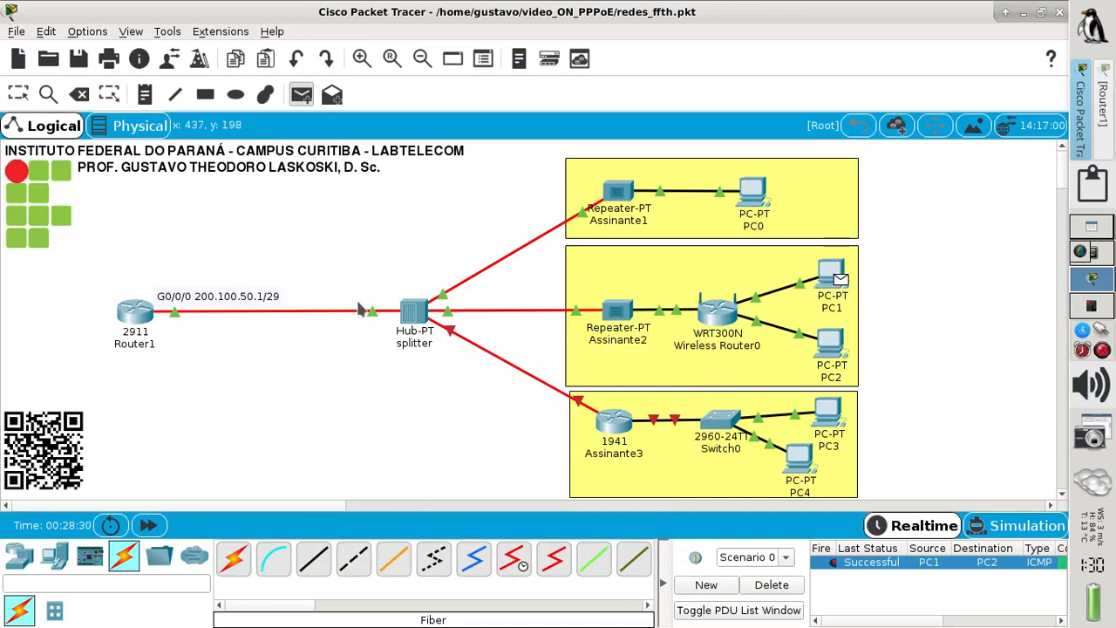
left_click(136, 312)
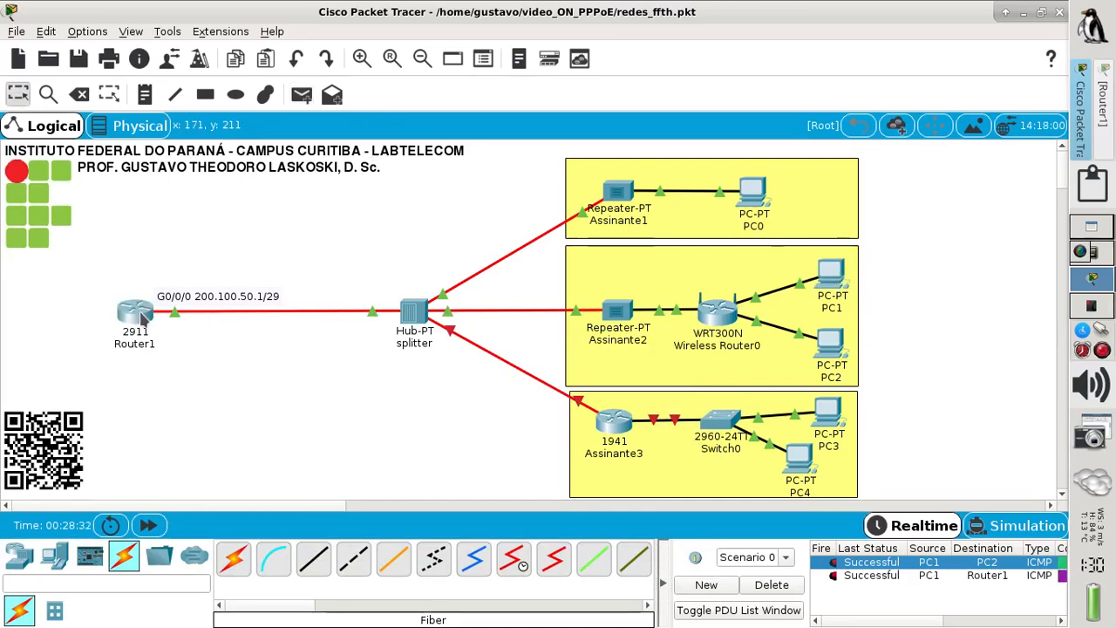
left_click(301, 94)
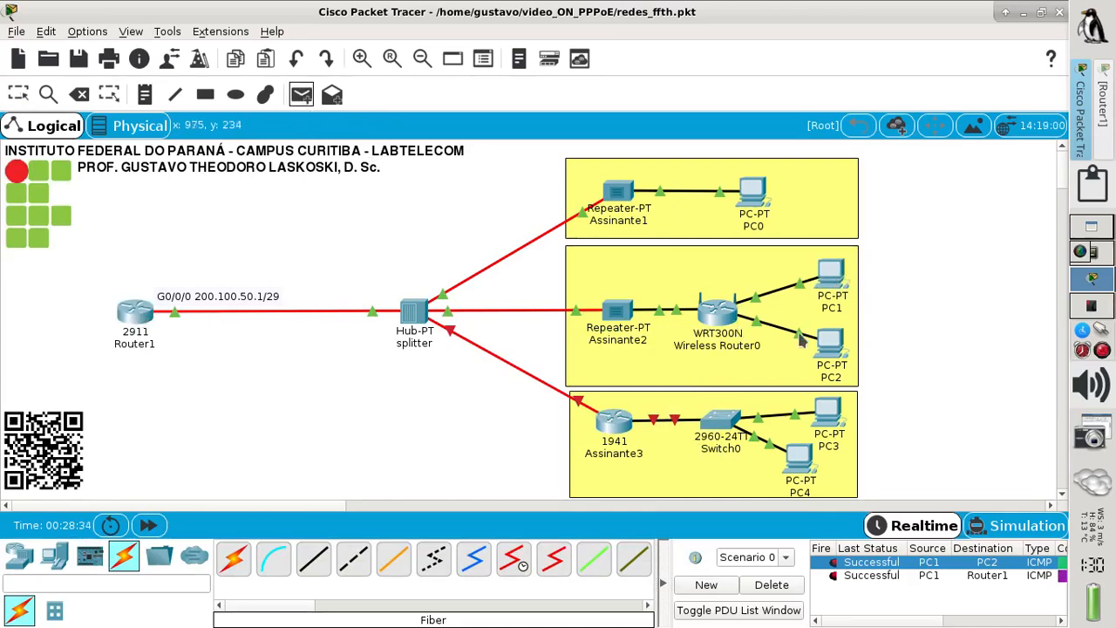
left_click(827, 346)
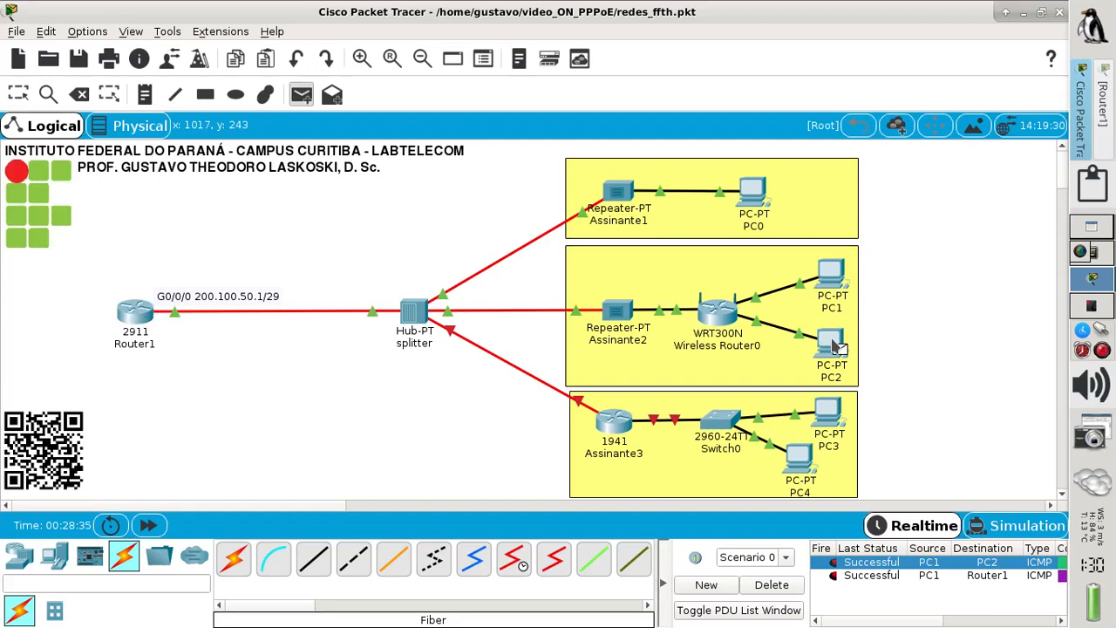
left_click(145, 316)
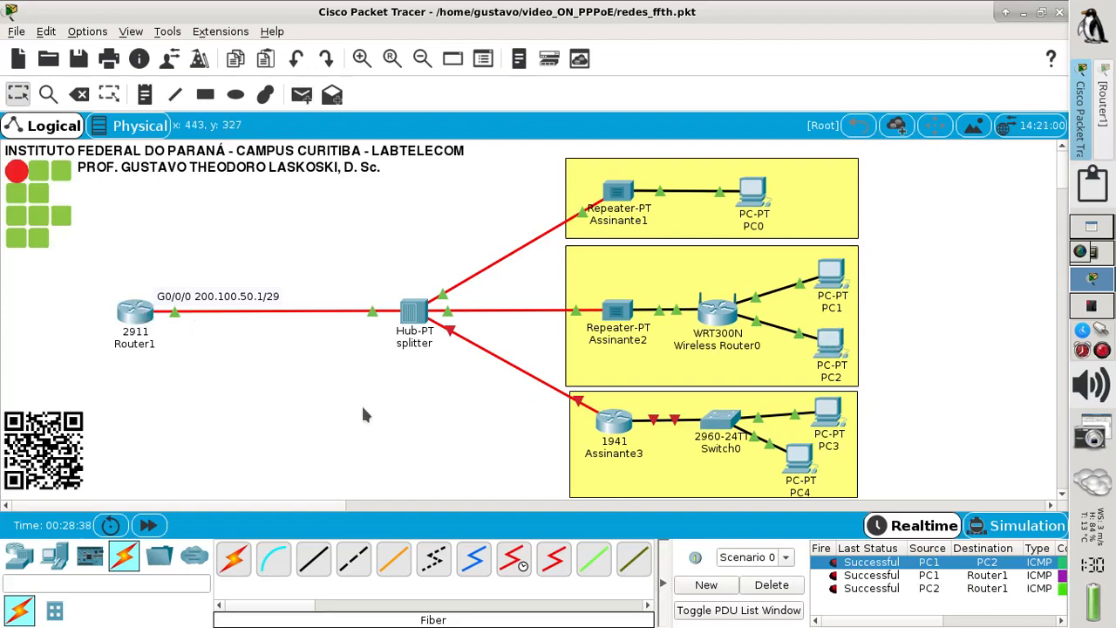
- Ping PC0 from PC1, then clear all ping results from the list
left_click(301, 94)
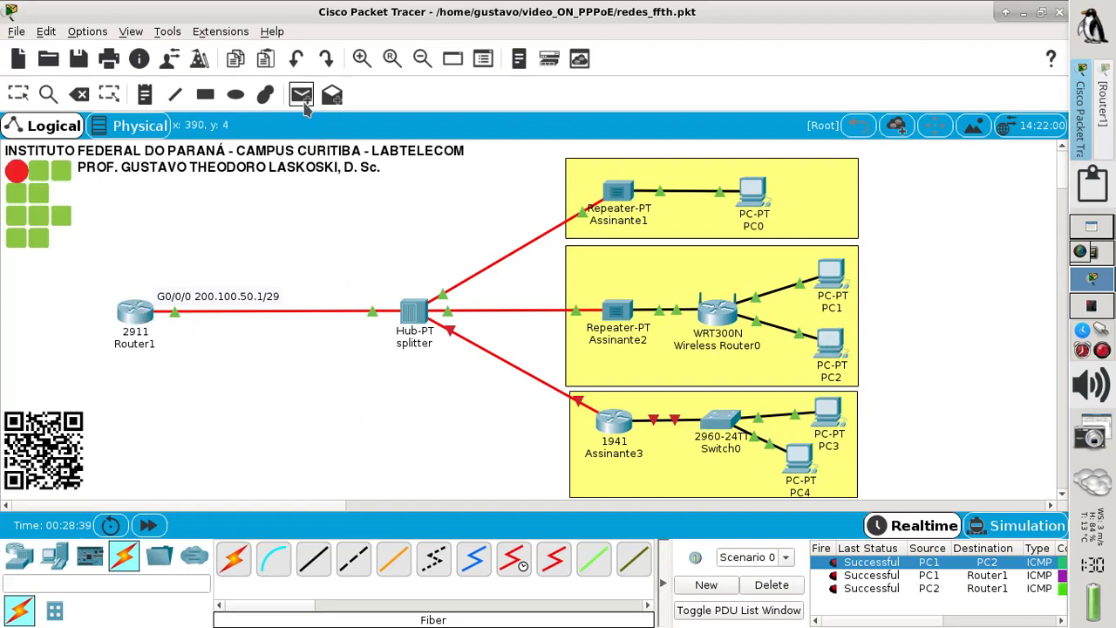
left_click(836, 277)
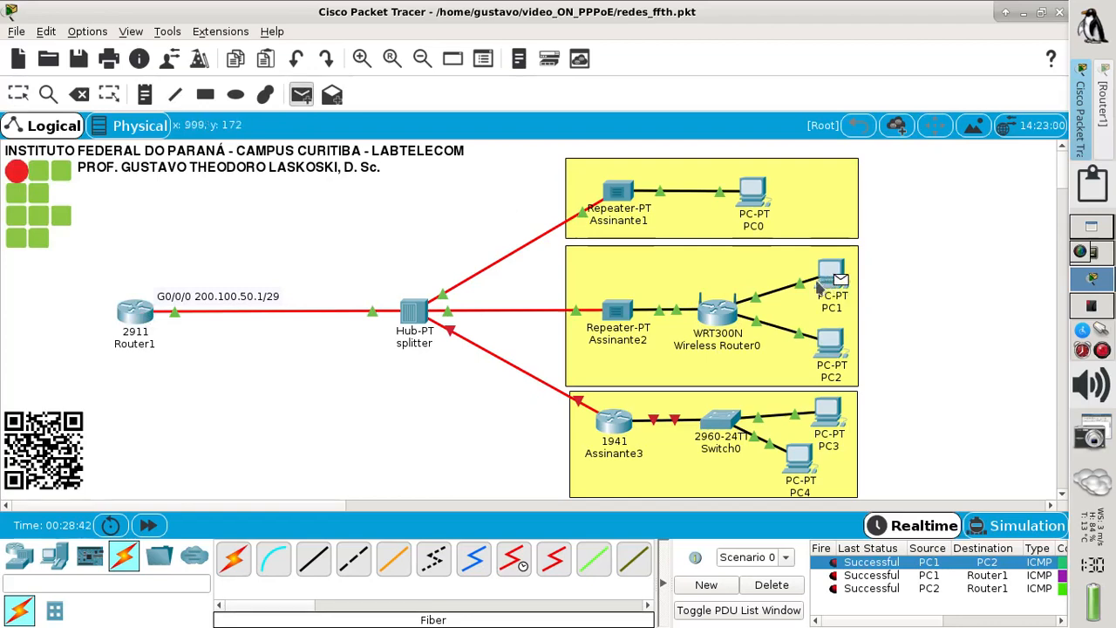
left_click(759, 209)
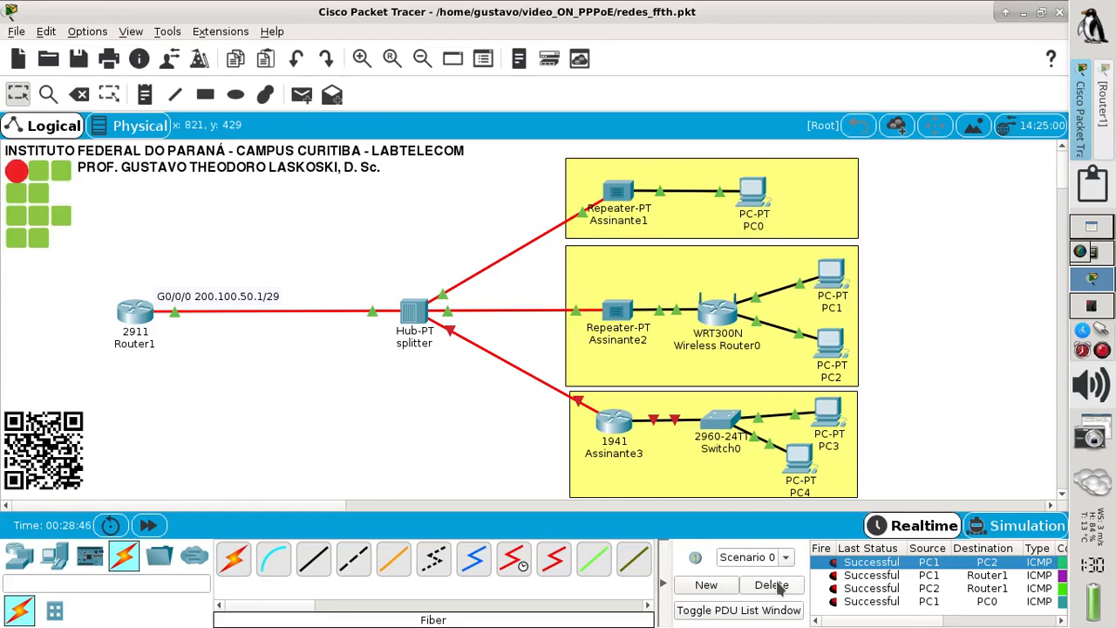
left_click(776, 585)
- Send two simple pings from PC0 to PC1, both of which fail
left_click(302, 96)
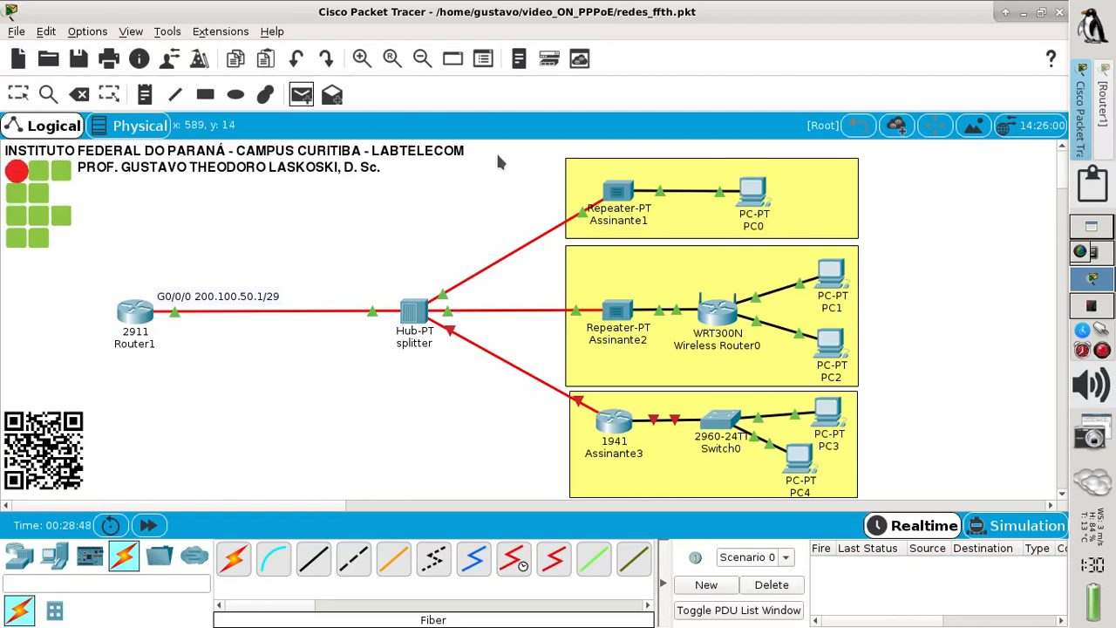
left_click(747, 200)
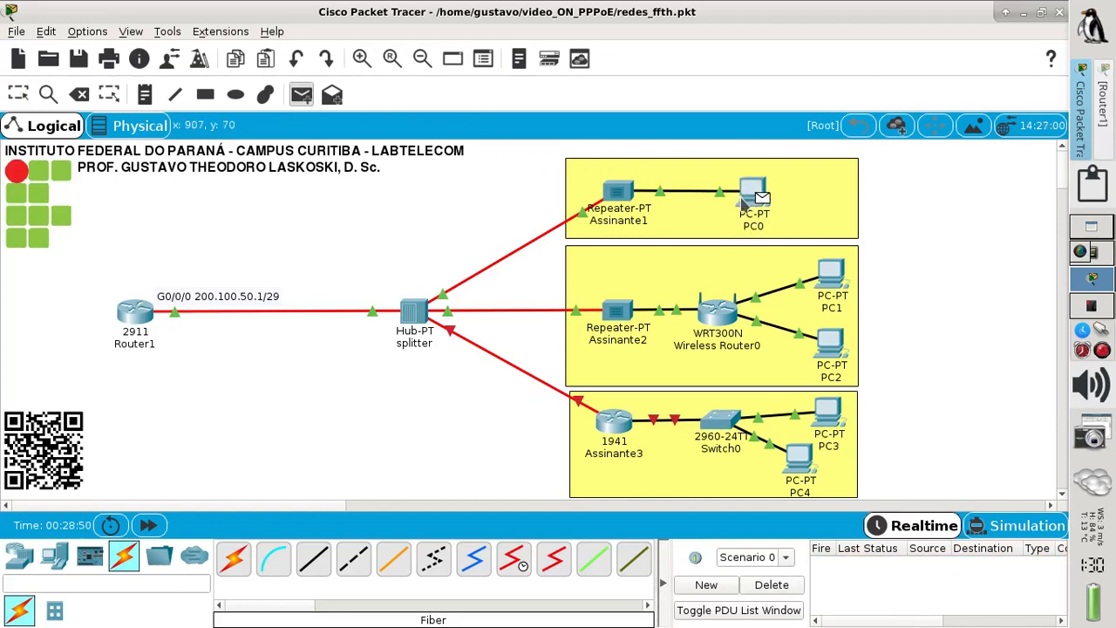
left_click(842, 281)
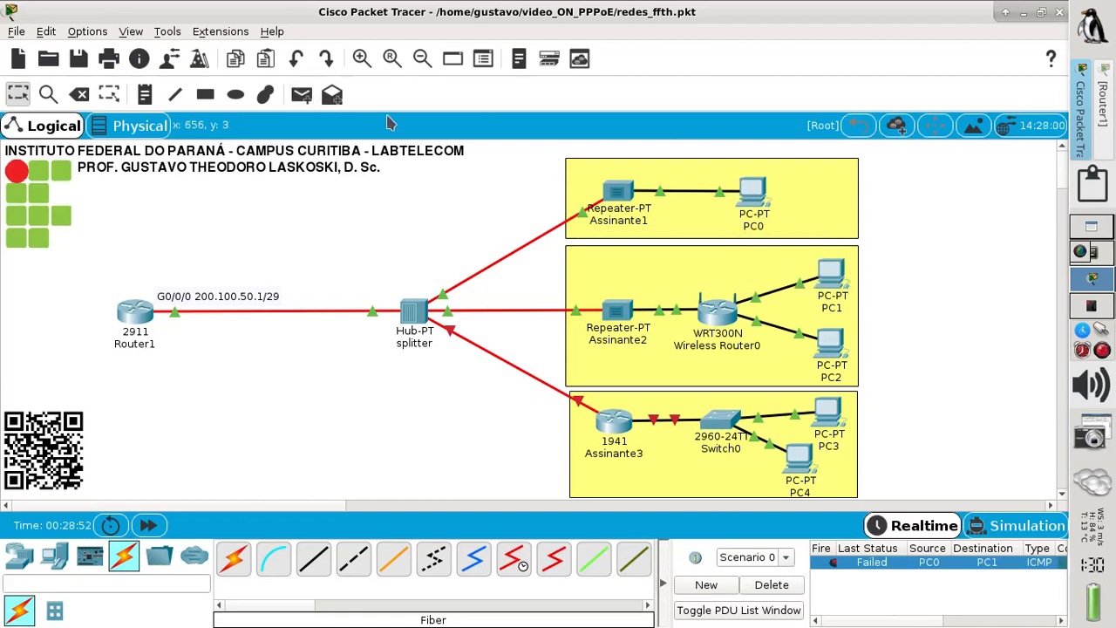
left_click(301, 94)
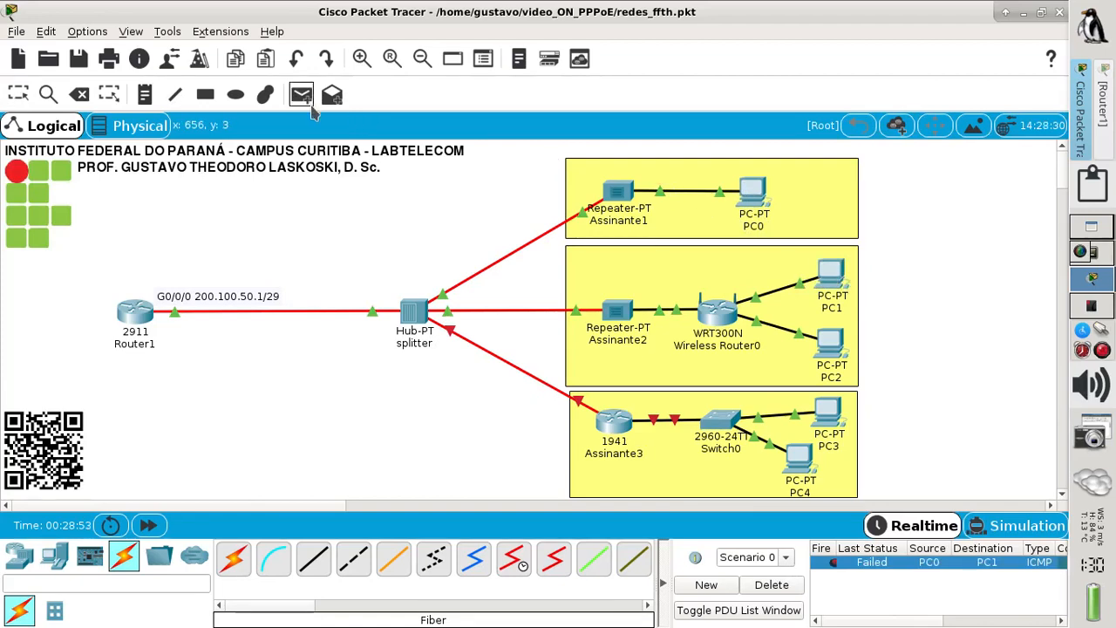
left_click(757, 199)
left_click(830, 280)
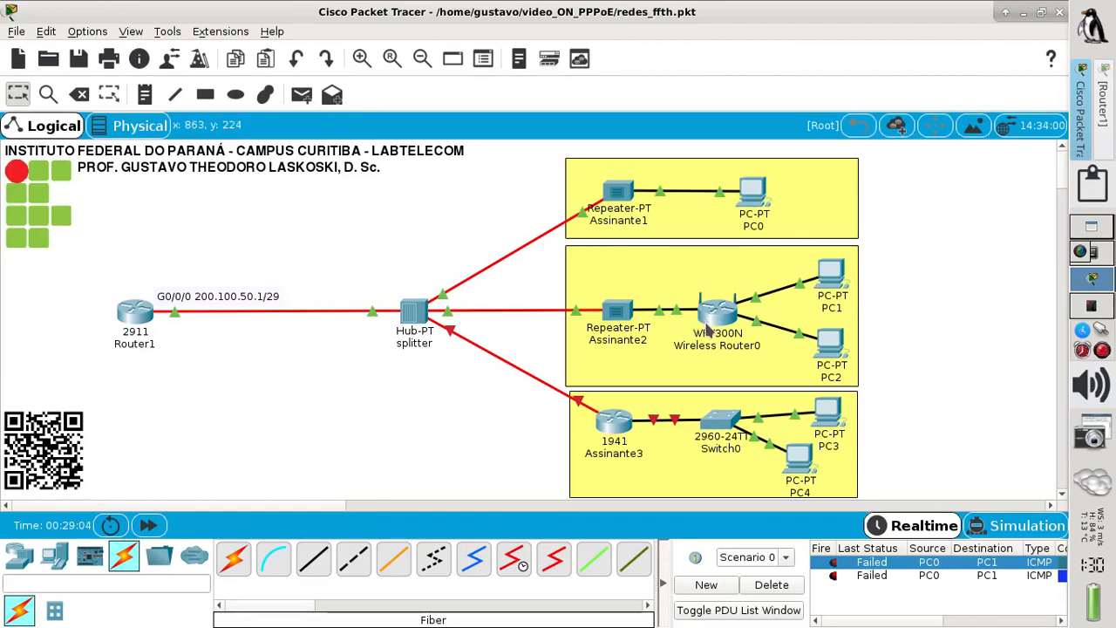
- Ping PC0 from PC1 successfully, retry PC0 to PC1, then bring up the FTTH assignment PDF
left_click(300, 94)
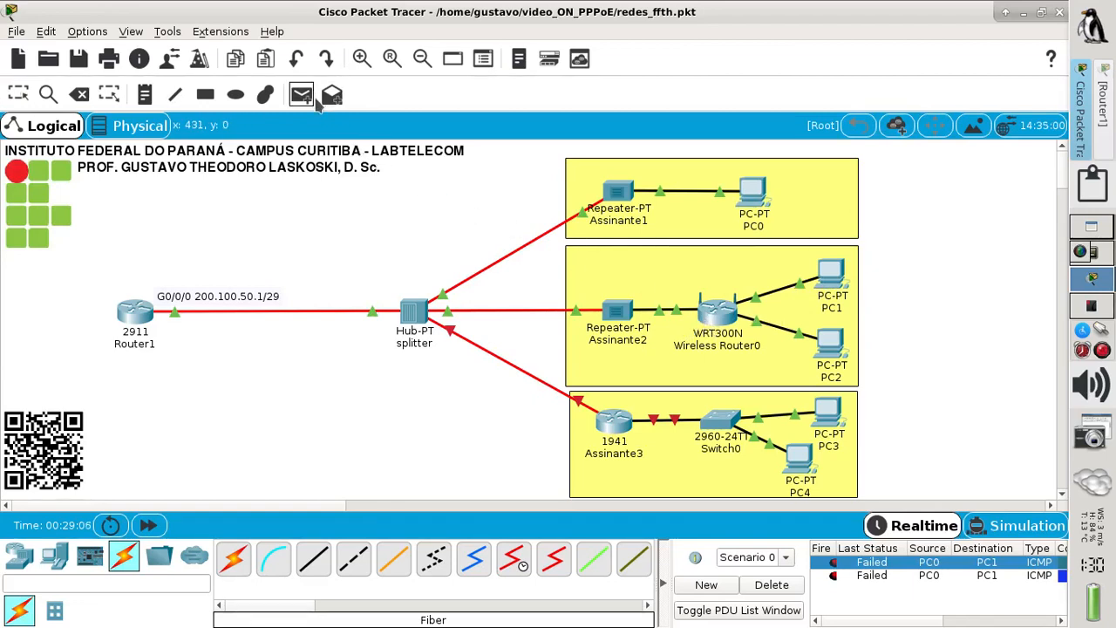
left_click(835, 278)
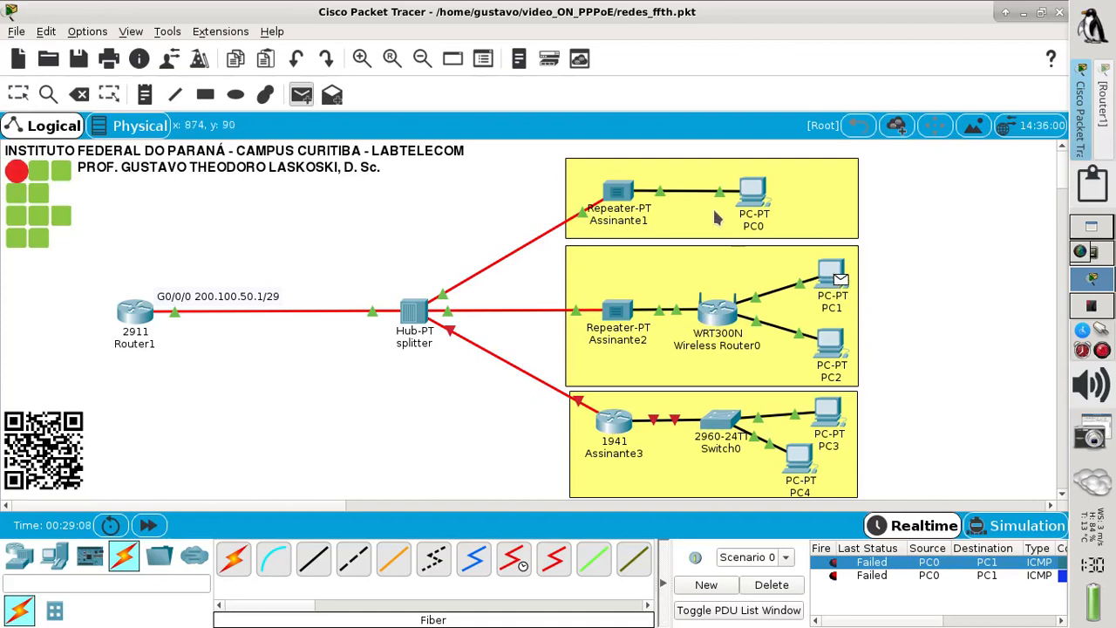
left_click(752, 203)
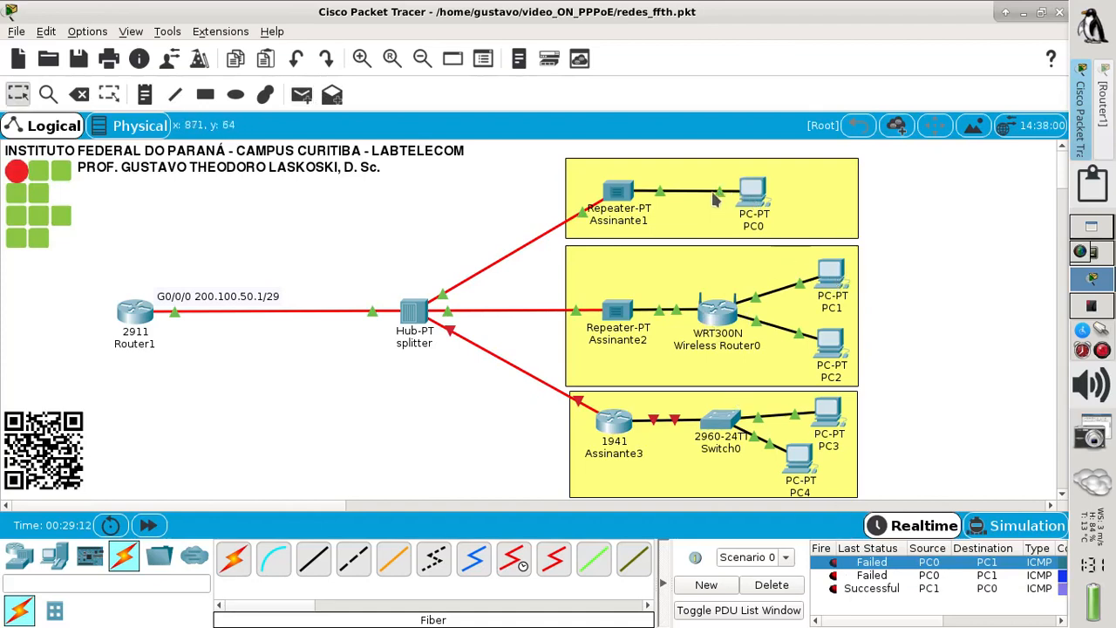
left_click(304, 95)
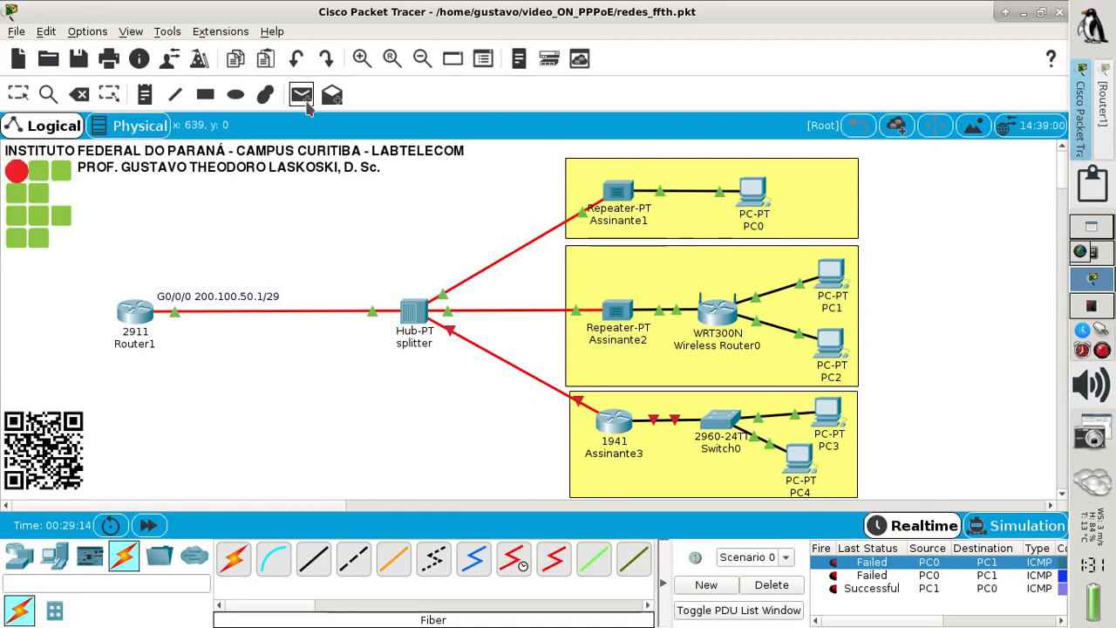
left_click(835, 275)
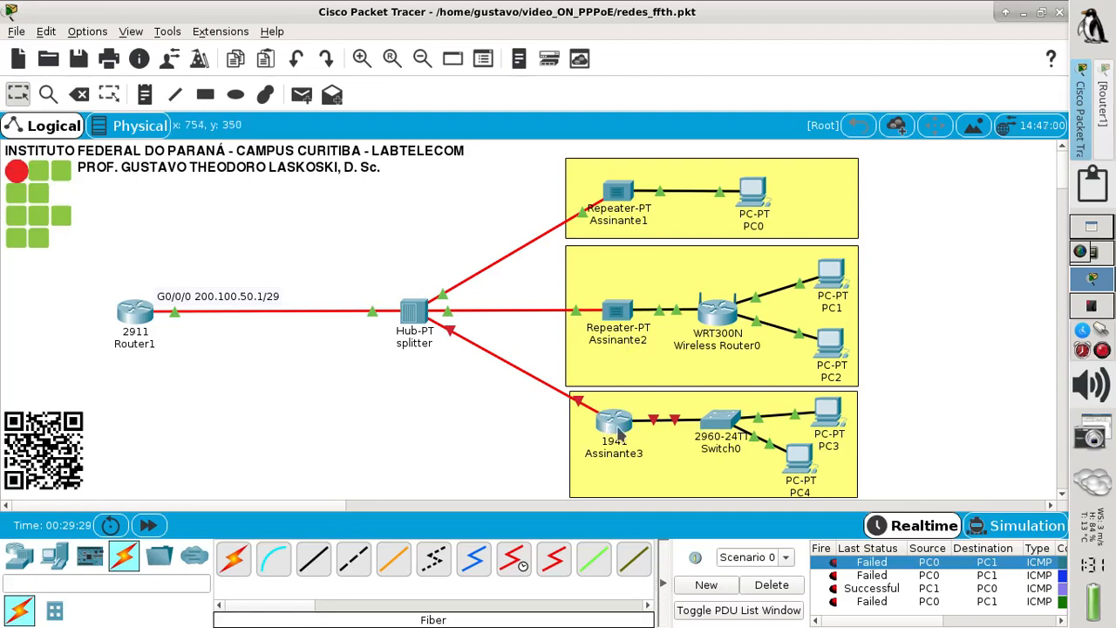
mouse_move(629, 436)
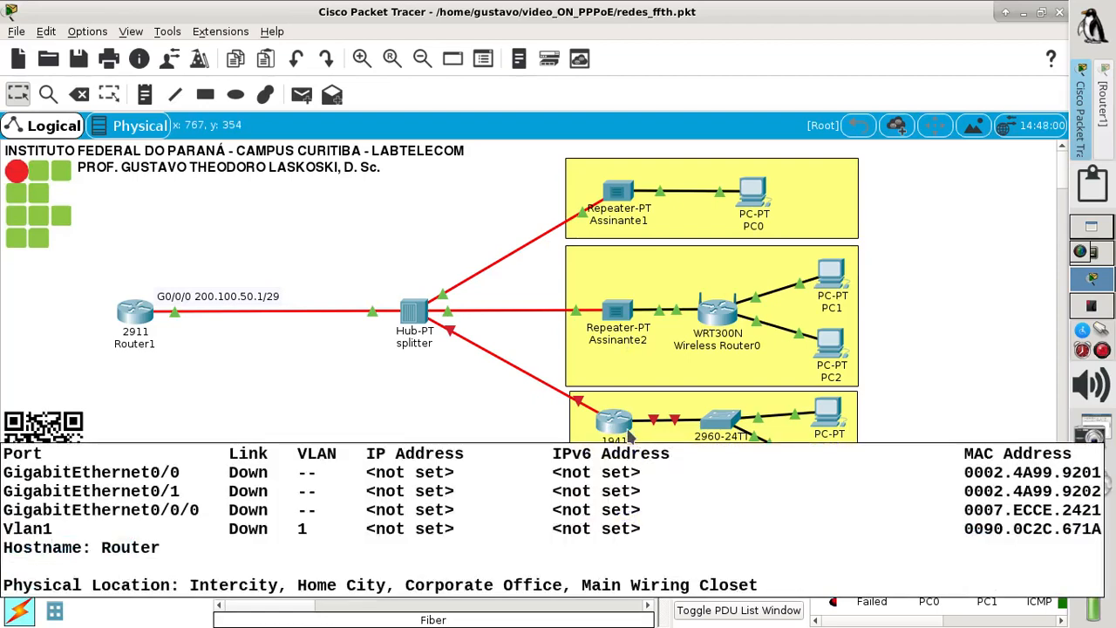
left_click(1086, 306)
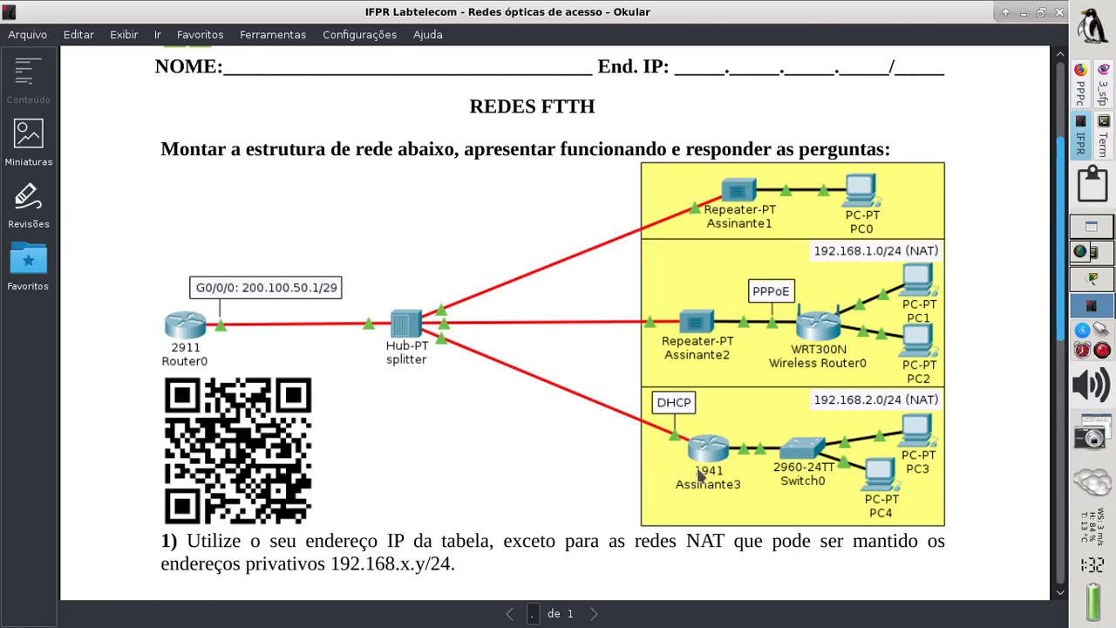
- Switch from the Okular FTTH diagram to the Firefox PPPoE tutorial page
left_click(1080, 87)
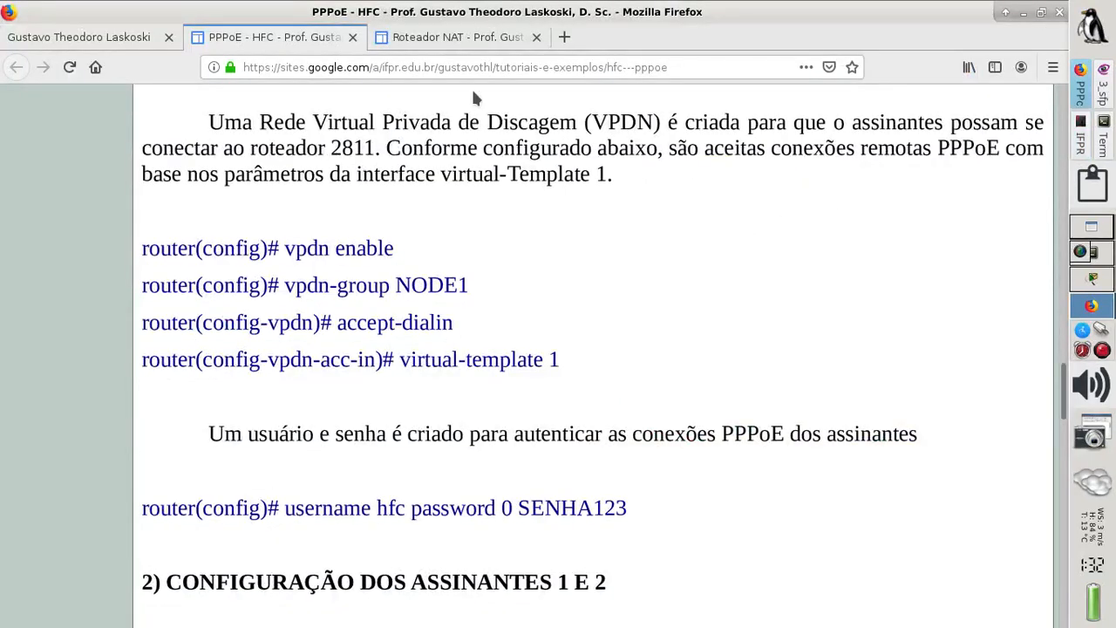
- Scroll the Roteador NAT tutorial to the int f0/0 ip address dhcp commands, then return to Packet Tracer
left_click(433, 44)
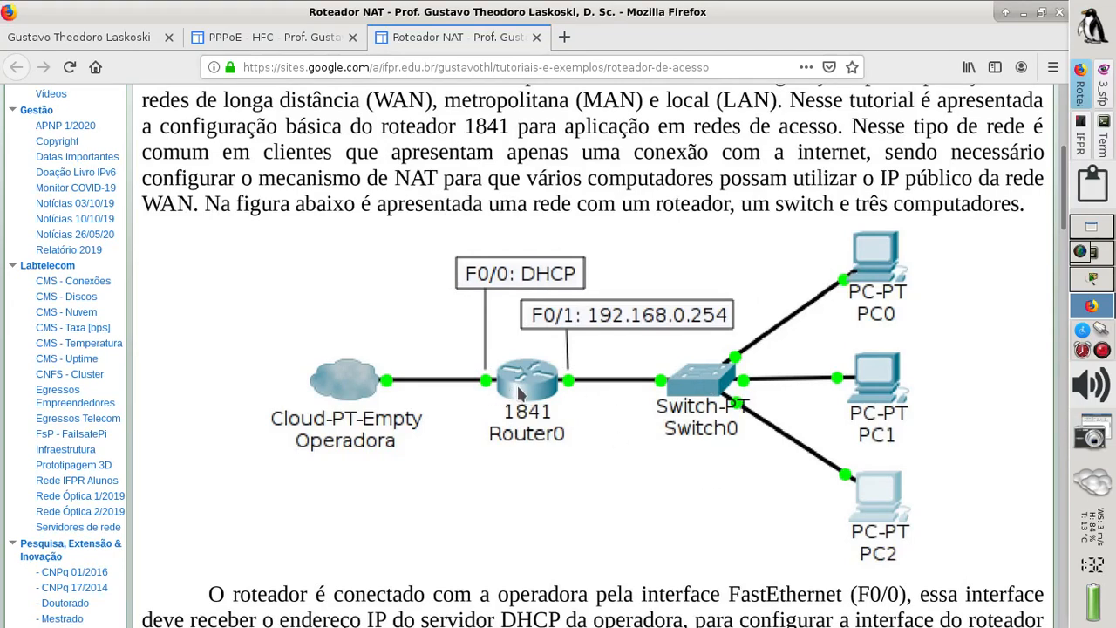
scroll(518, 392, "down", 5)
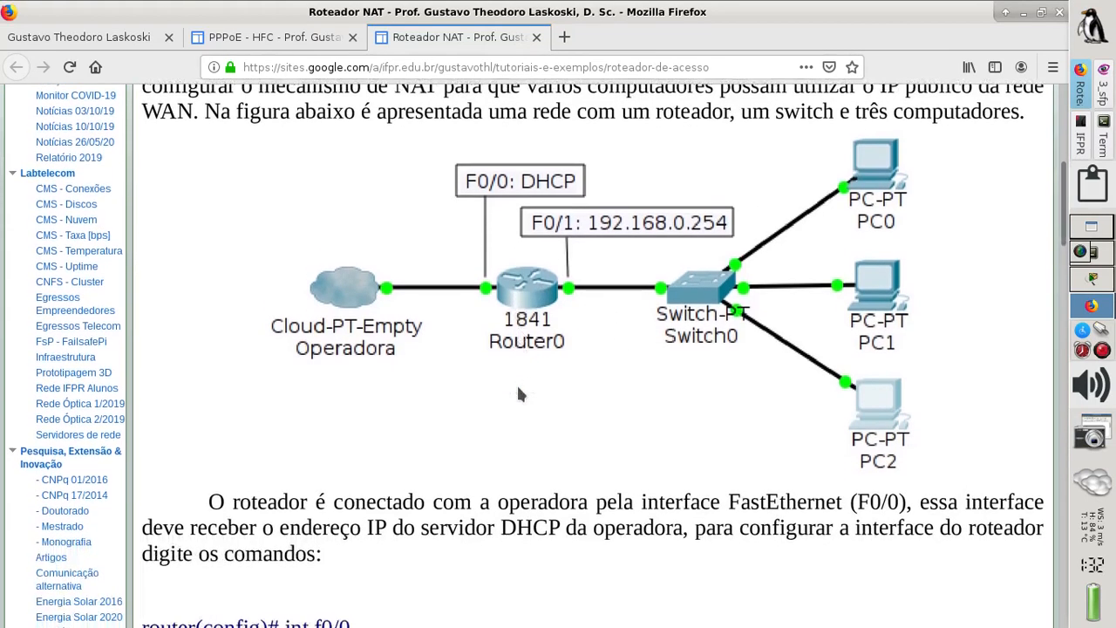
scroll(517, 394, "down", 2)
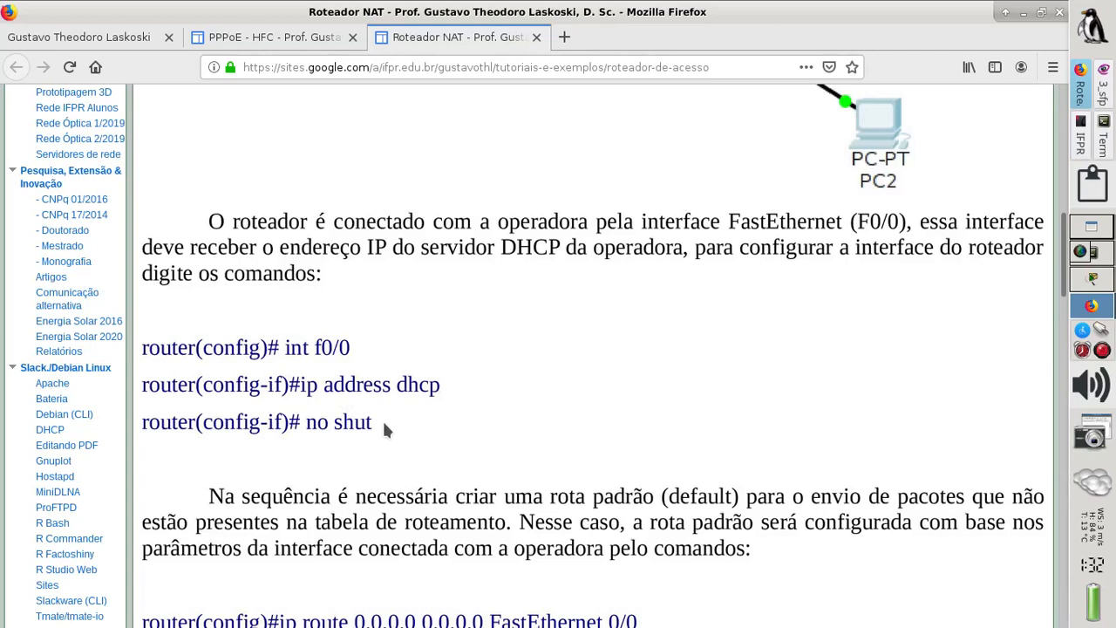
left_click(1091, 278)
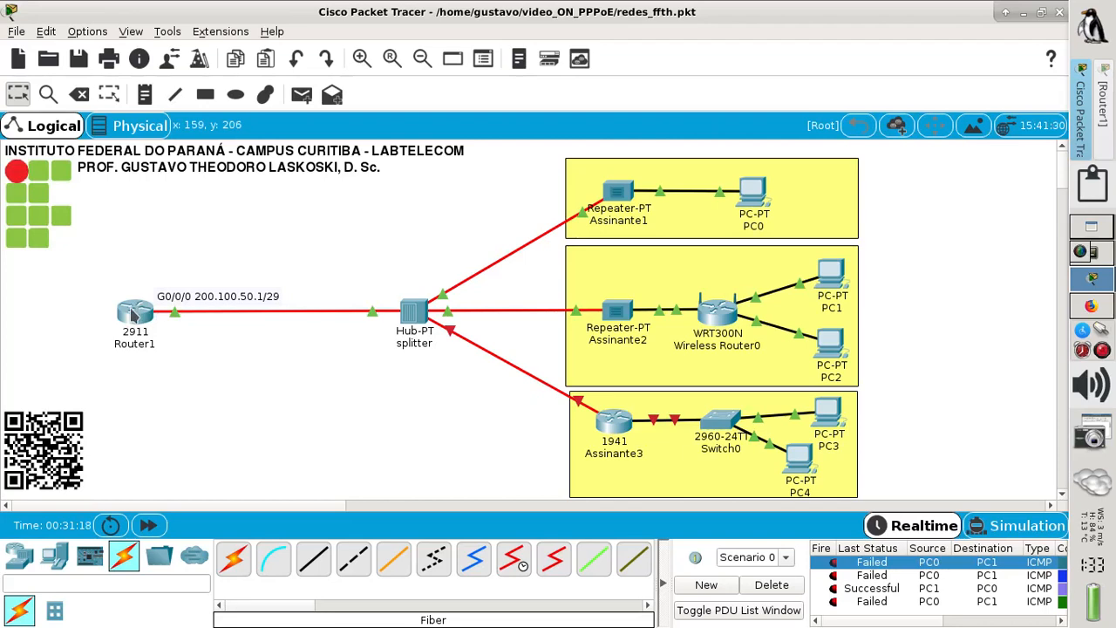
- Open Router1's CLI and create the DHCP pool ASSINANTES-DHCP in global configuration mode
left_click(136, 313)
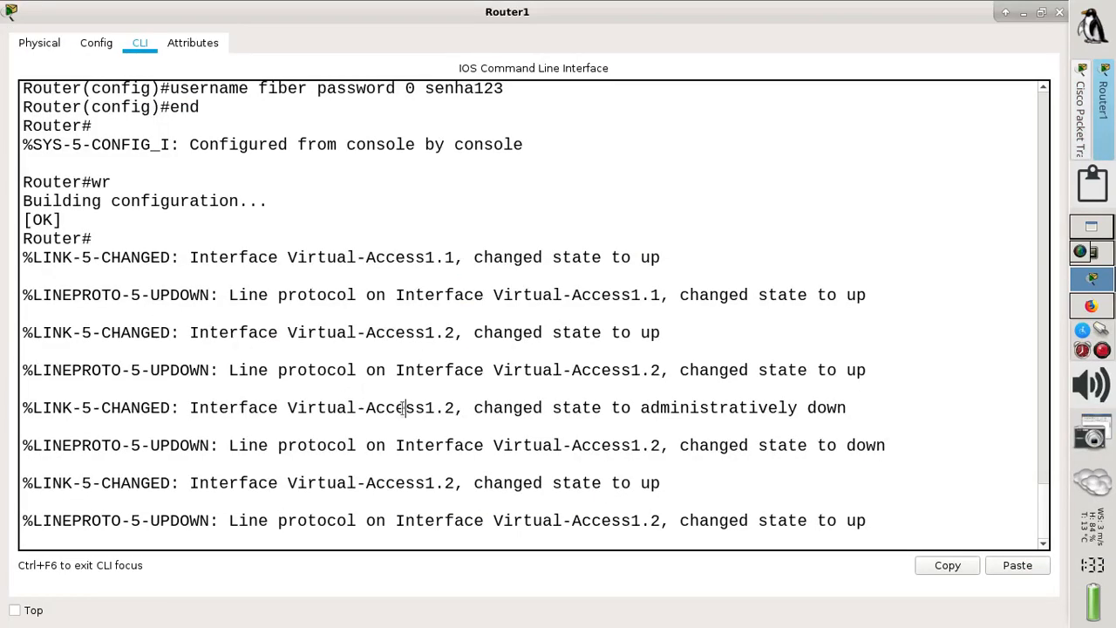
key("Return")
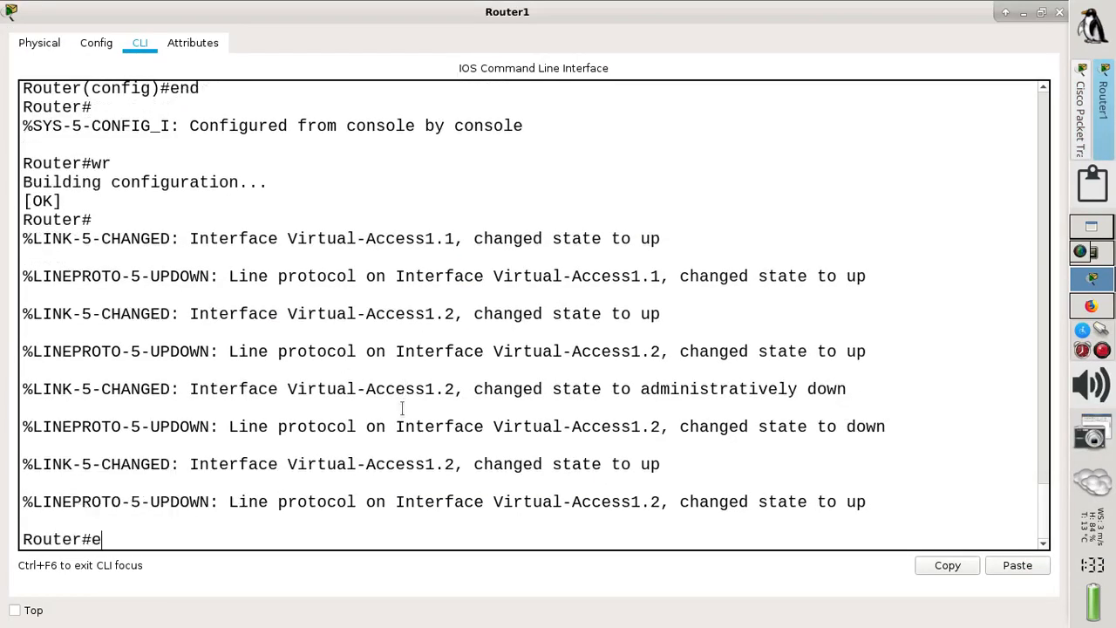
type("en")
key("Return")
type("conf t")
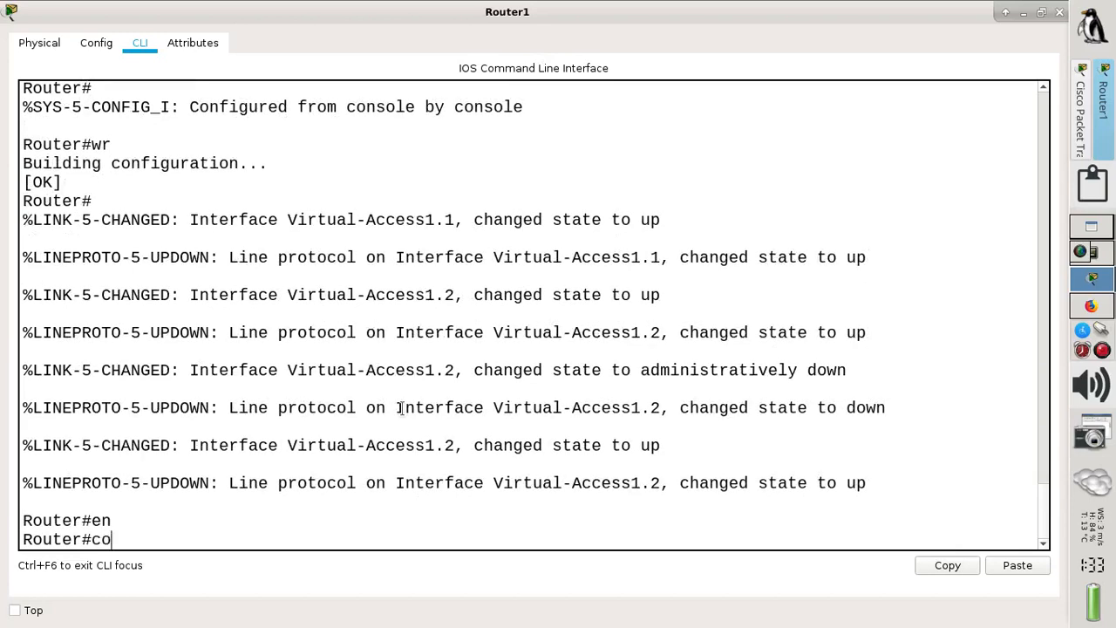
key("Return")
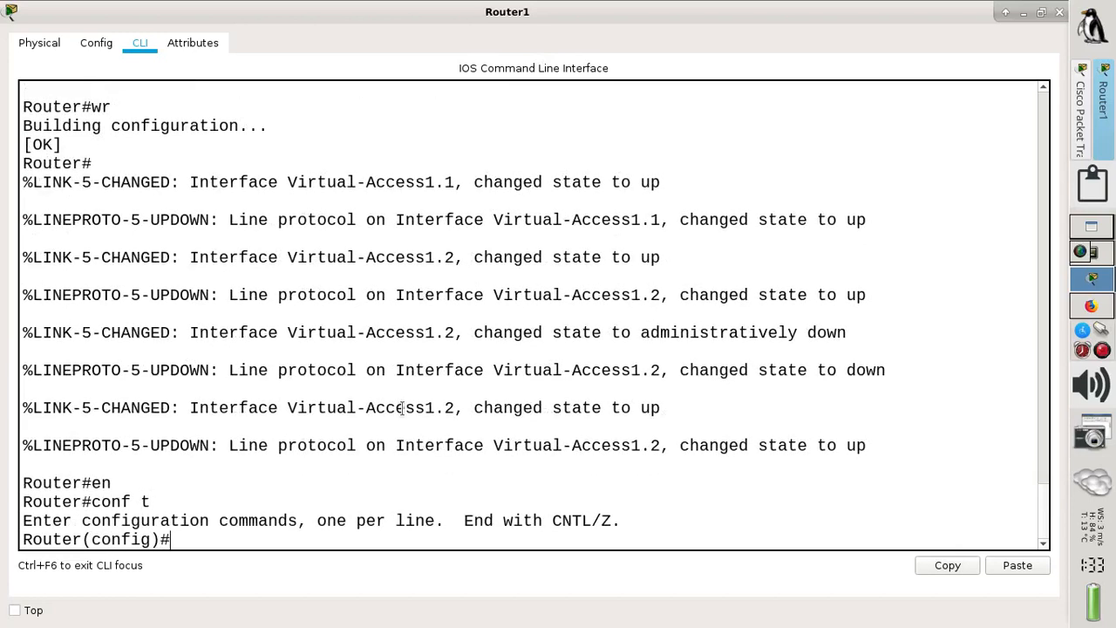
type("ip dh")
key("Tab")
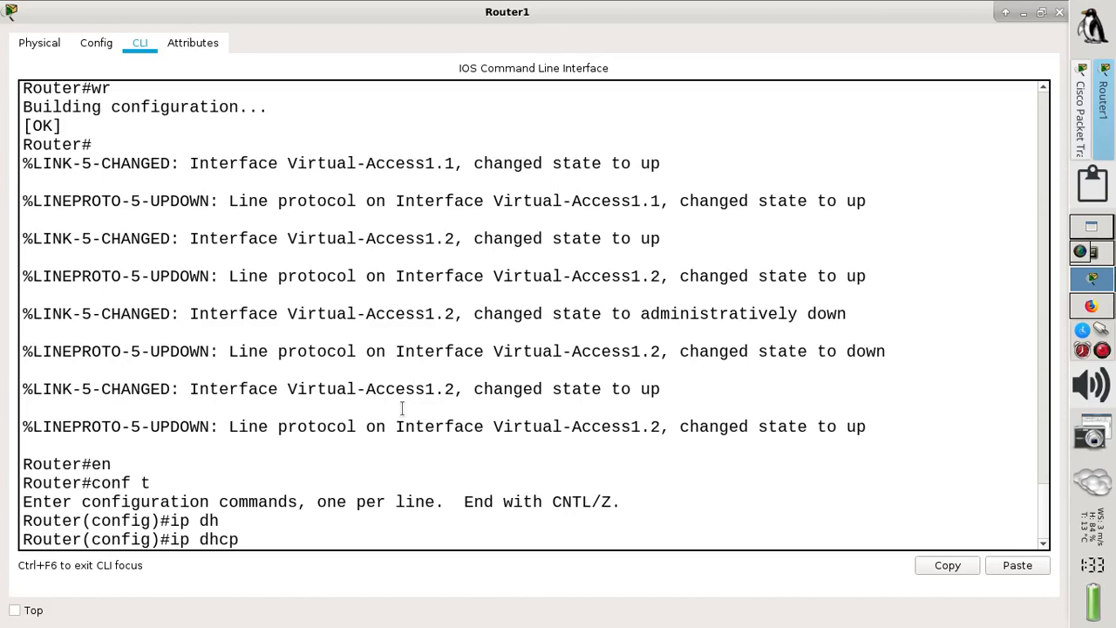
type("poolASSINANTE")
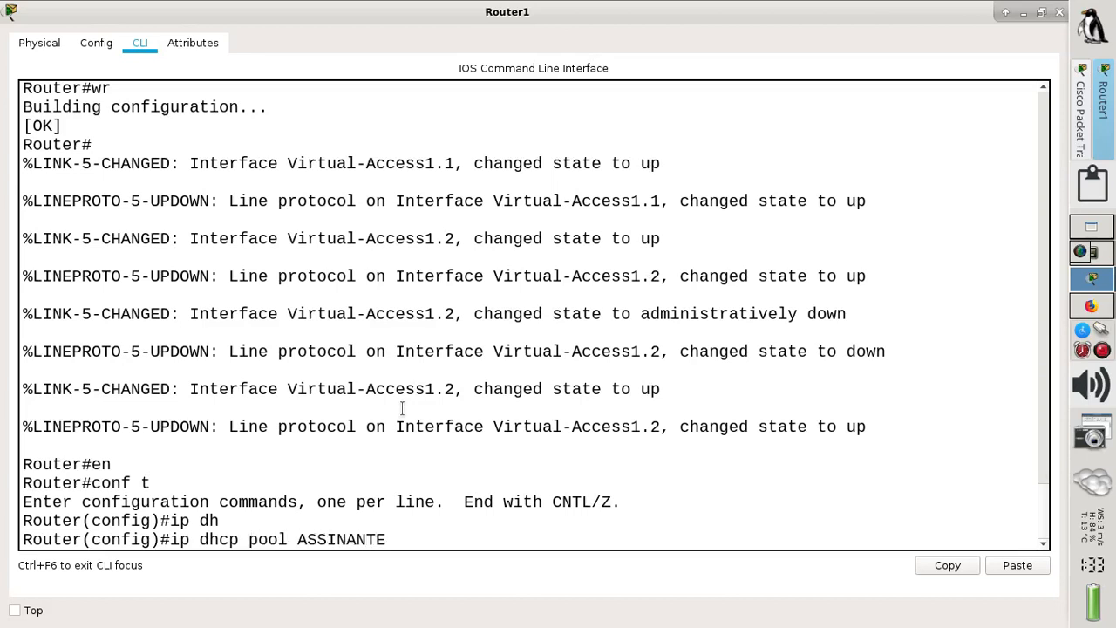
type("S")
type("_")
type("DHCP")
key("Return")
- Set the pool network 200.100.50.0 255.255.255.248, with default router and DNS server 200.100.50.1
type("net")
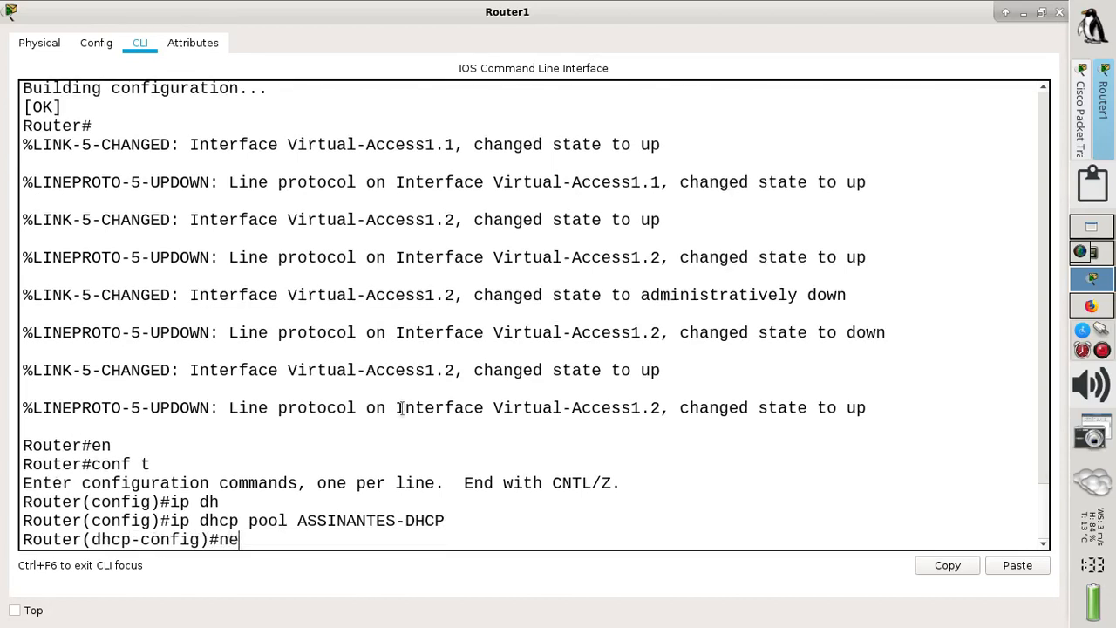
key("Tab")
type("2")
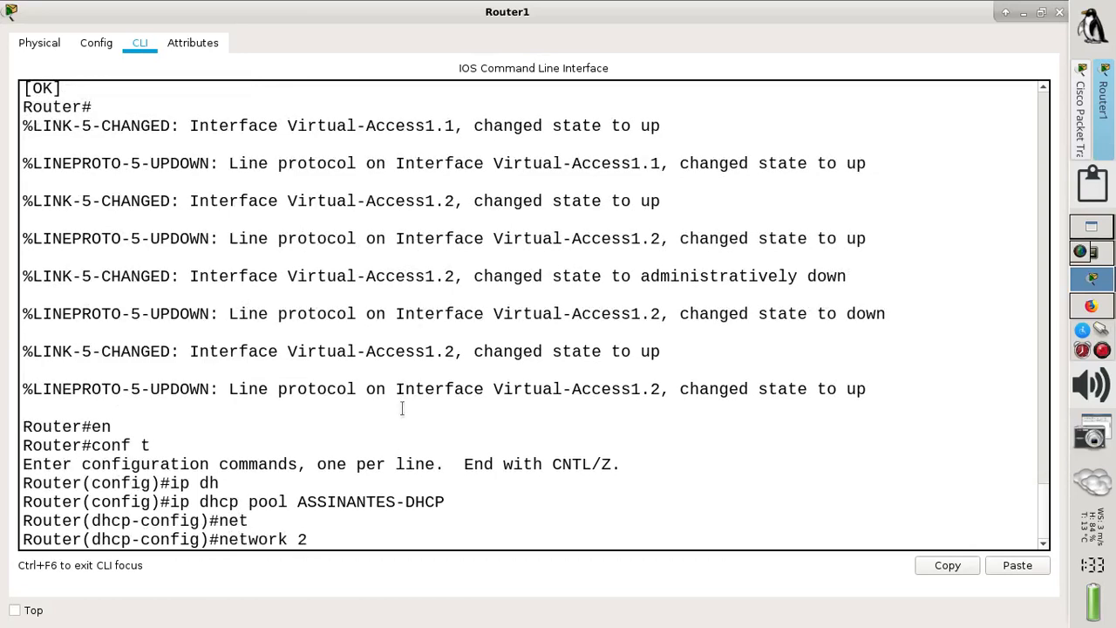
type("00.100.50.0")
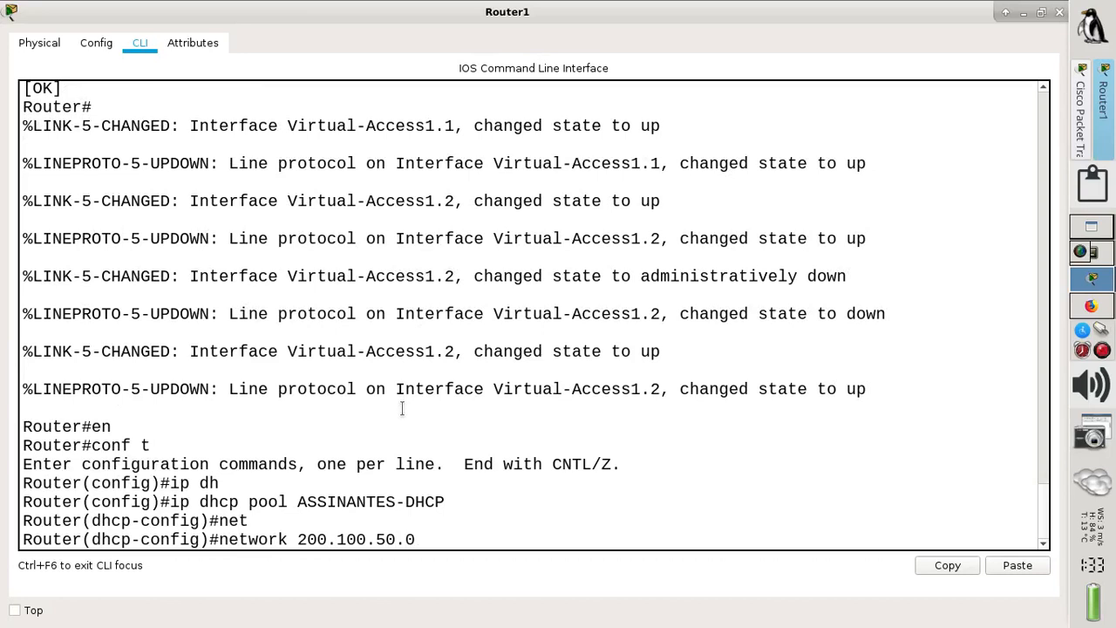
type(" 255.255.255.2")
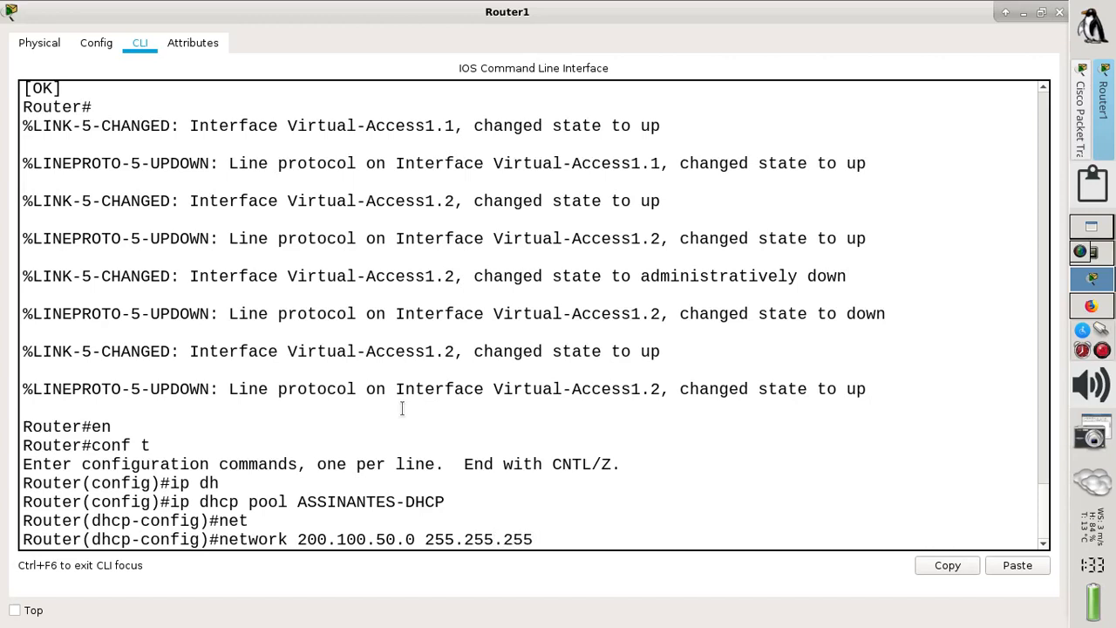
type("48")
key("Return")
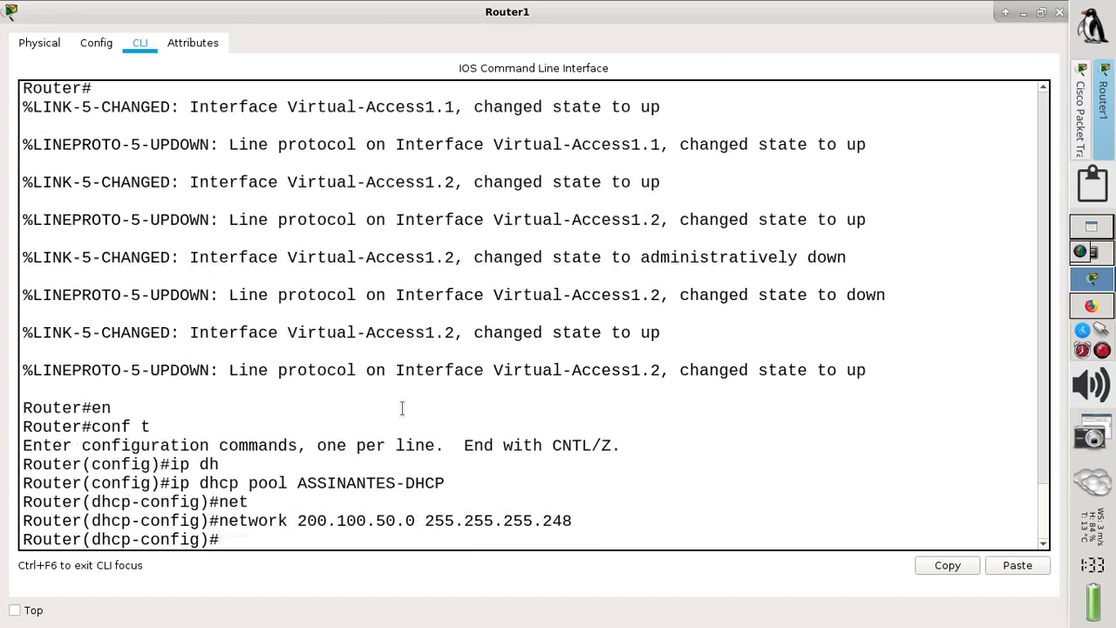
type("defau")
key("Tab")
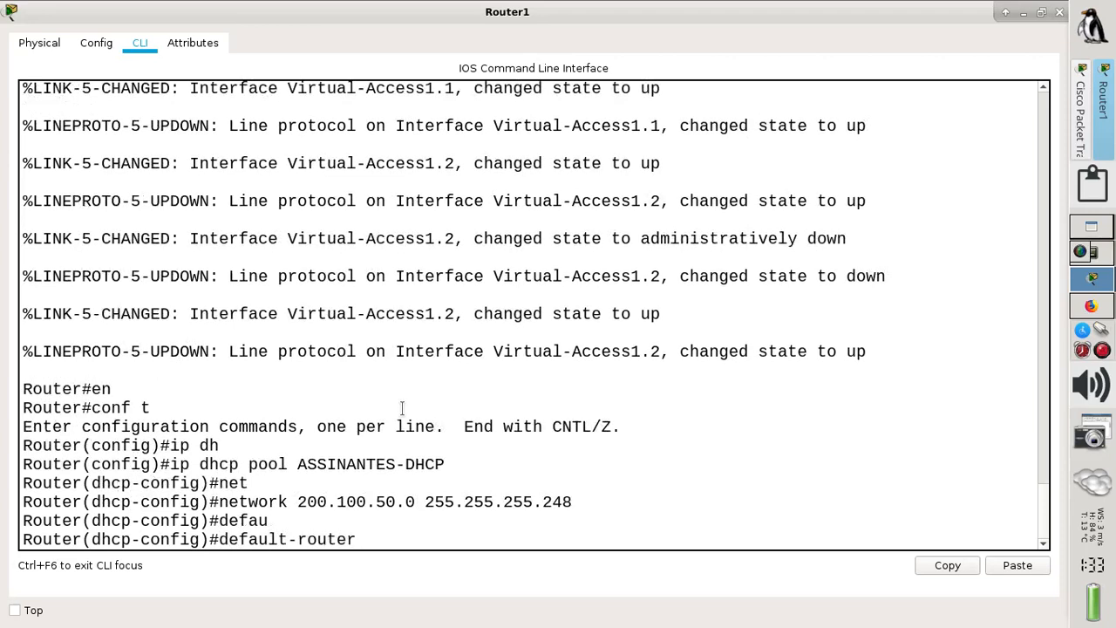
type("200.100.50.1")
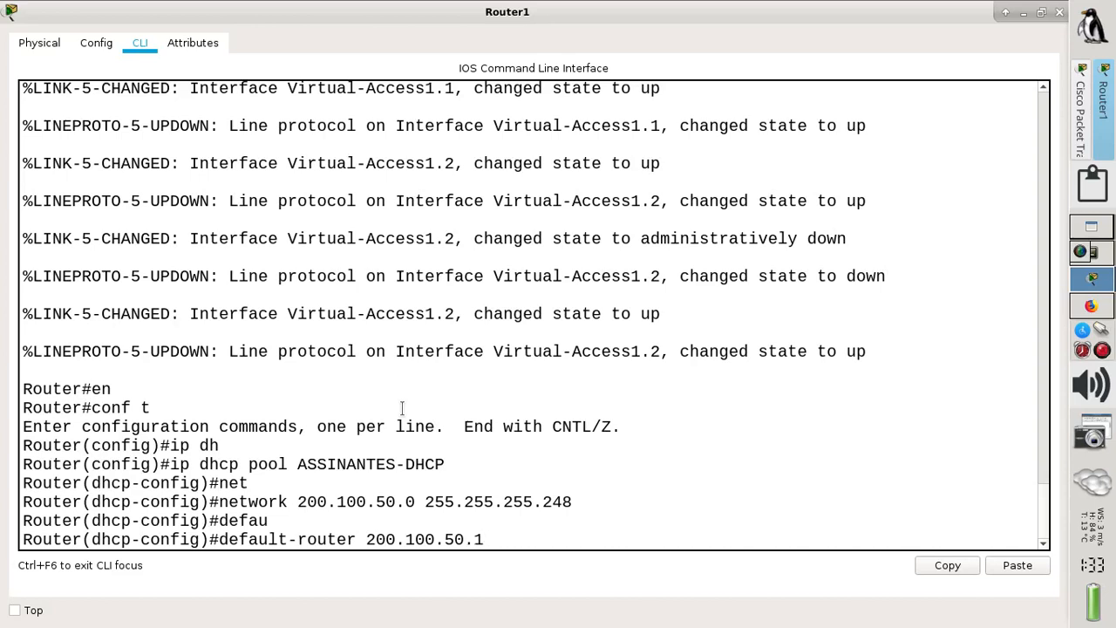
key("Return")
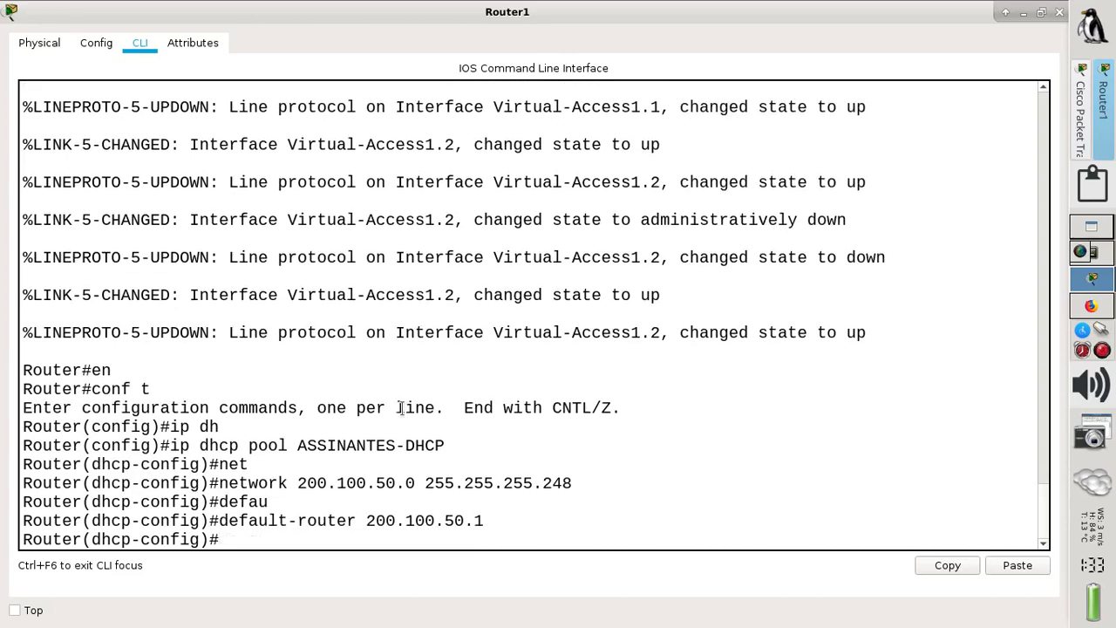
type("dn")
key("Tab")
type("20")
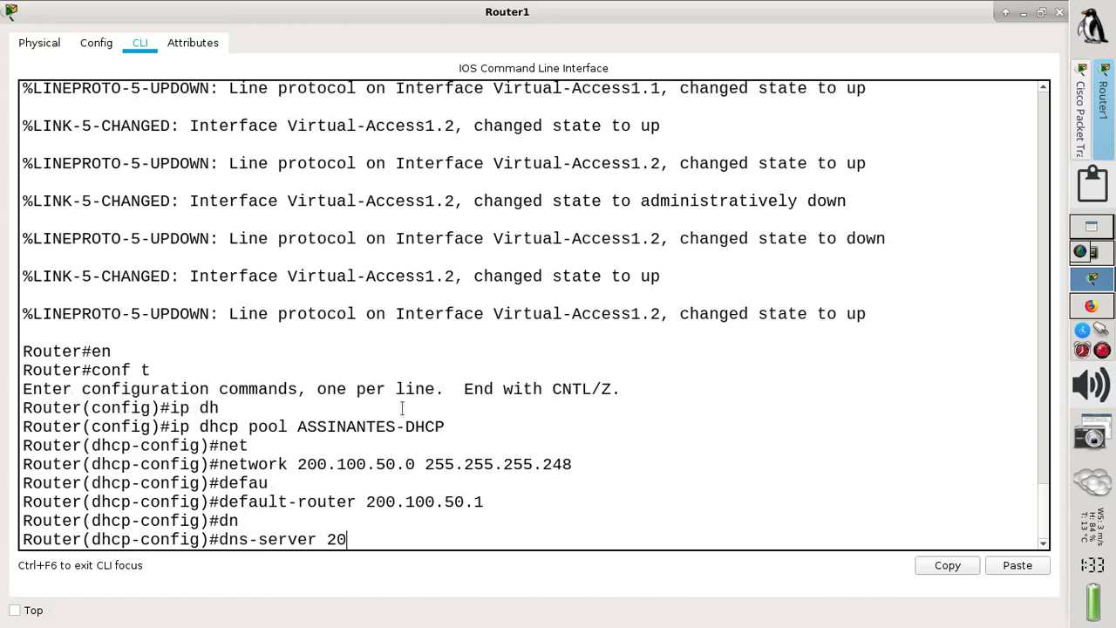
type("0.100.")
type("50.1")
key("Return")
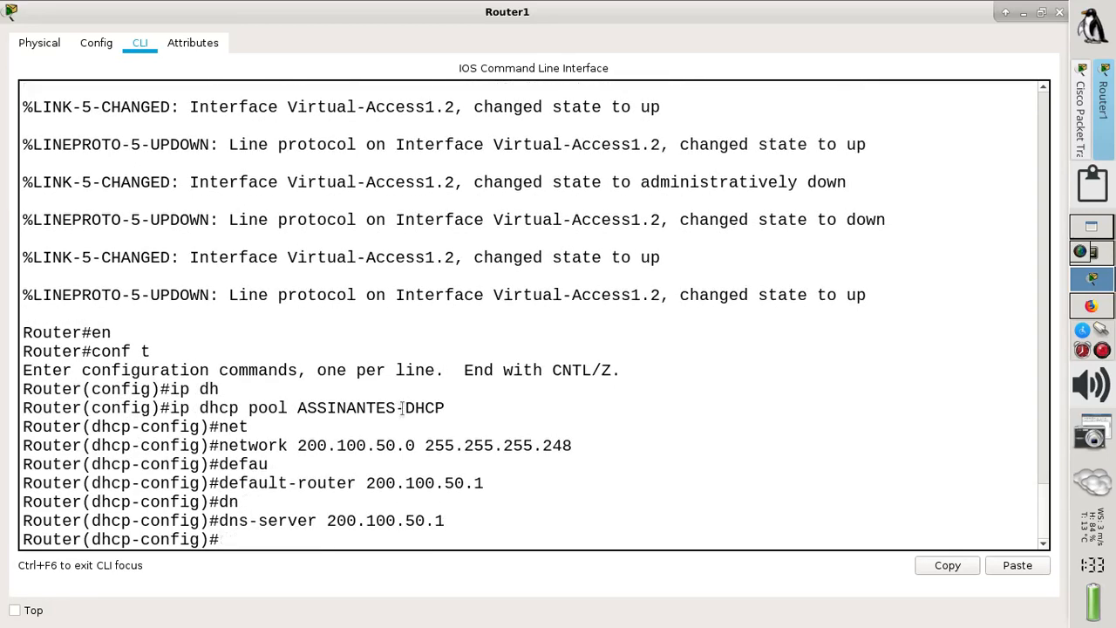
- Exit configuration mode and save Router1's configuration with wr
type("end")
key("Return")
type("w")
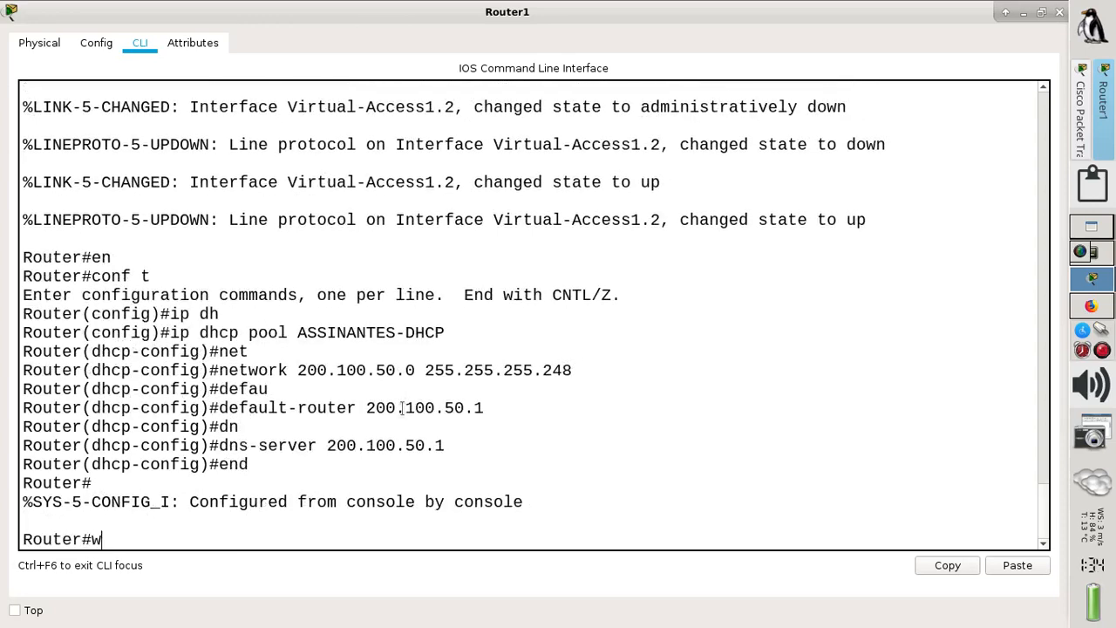
type("r")
key("Return")
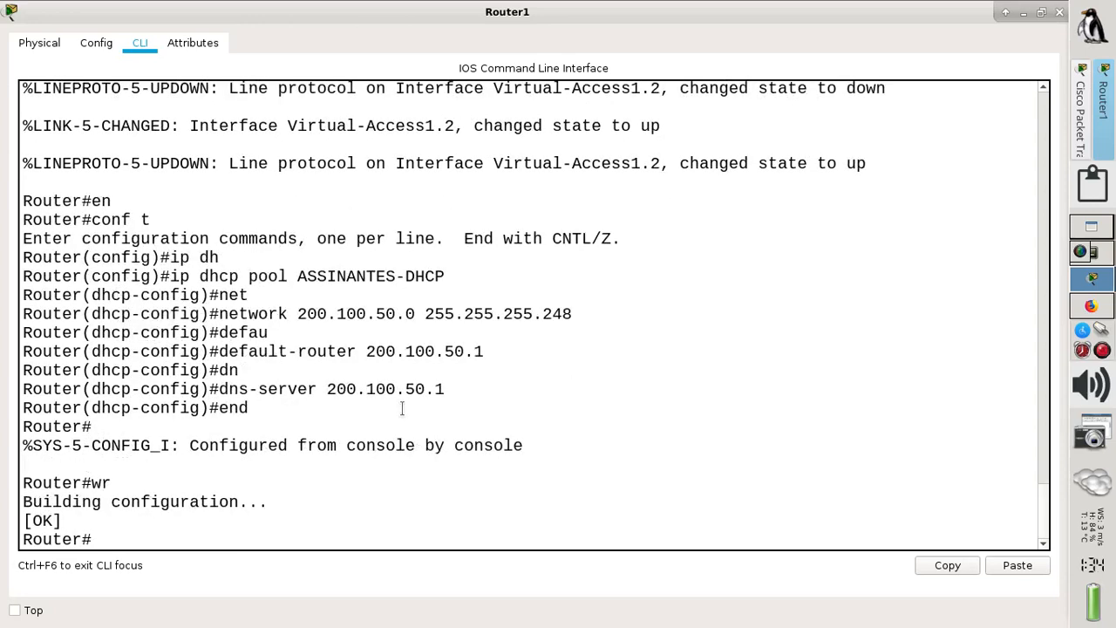
- Page through Router1's sh run output to check the DHCP pool, then close Router1's window
type("sh run")
key("Tab")
key("Return")
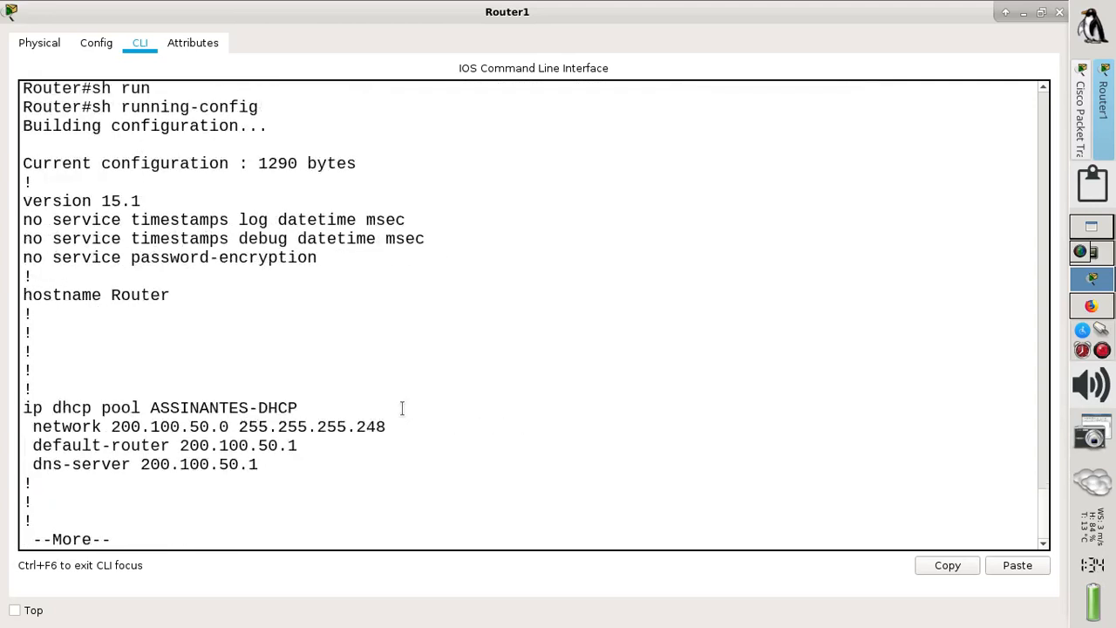
key("Return")
key("Return")
key("Return")
key("Return")
key("Return")
key("Return")
key("Return")
key("Return")
key("Return")
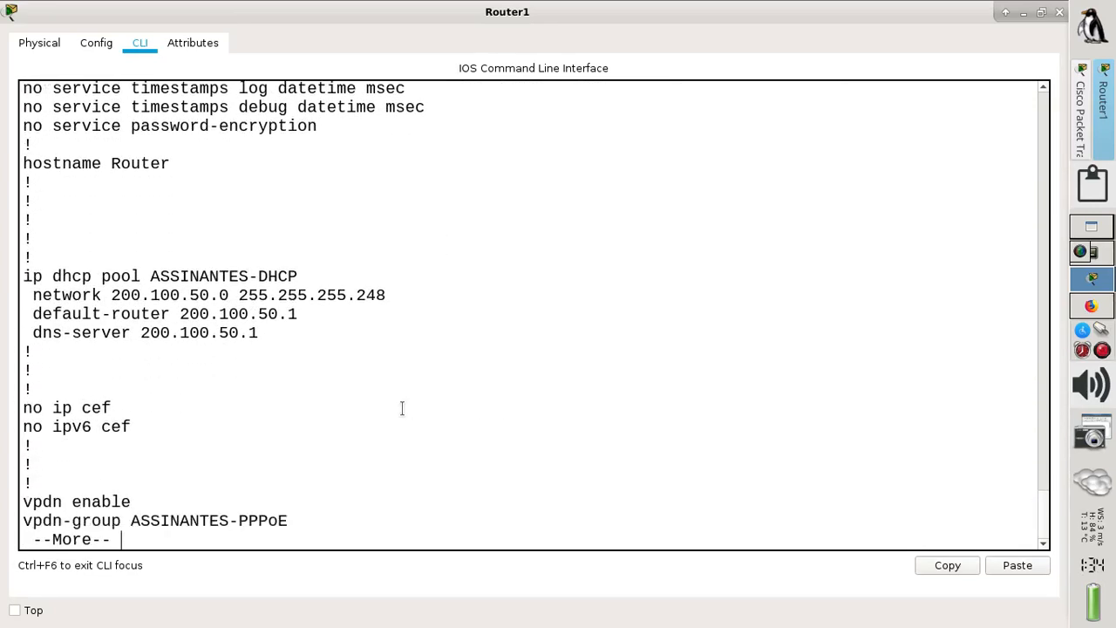
key("Return")
key("Return")
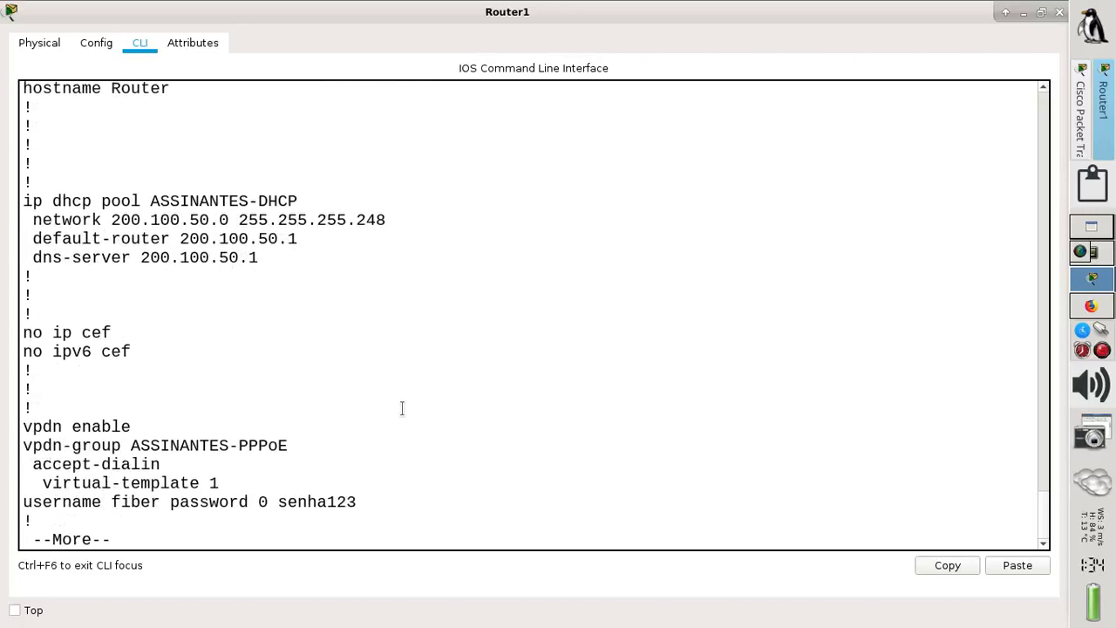
key("Return")
key("Return")
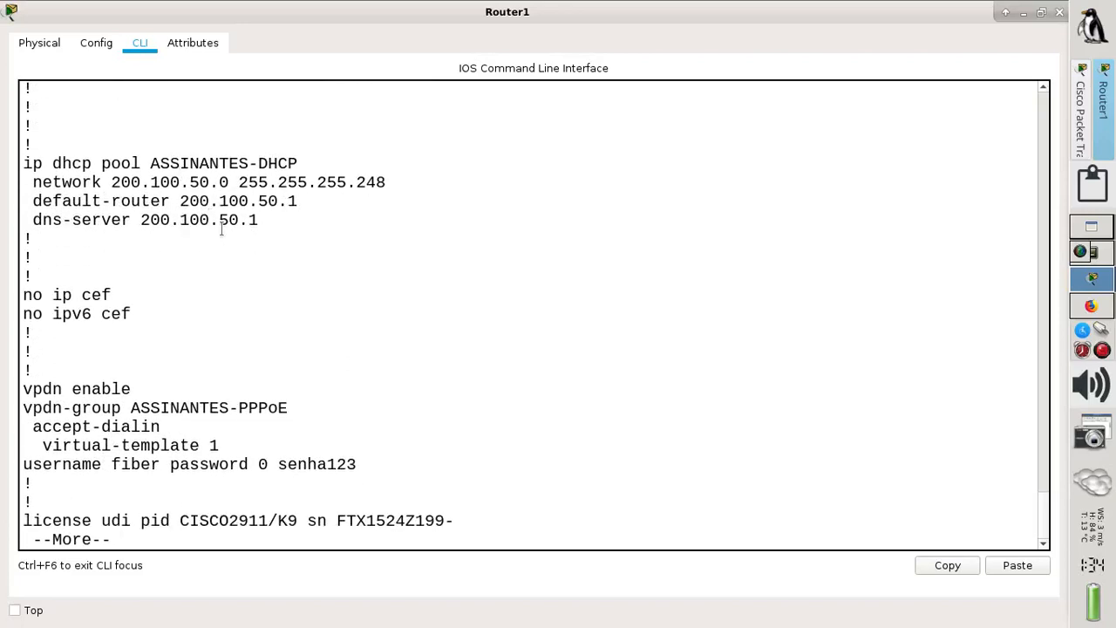
key("Return")
key("Return")
key("Return")
key("Return")
key("Return")
key("Return")
key("Return")
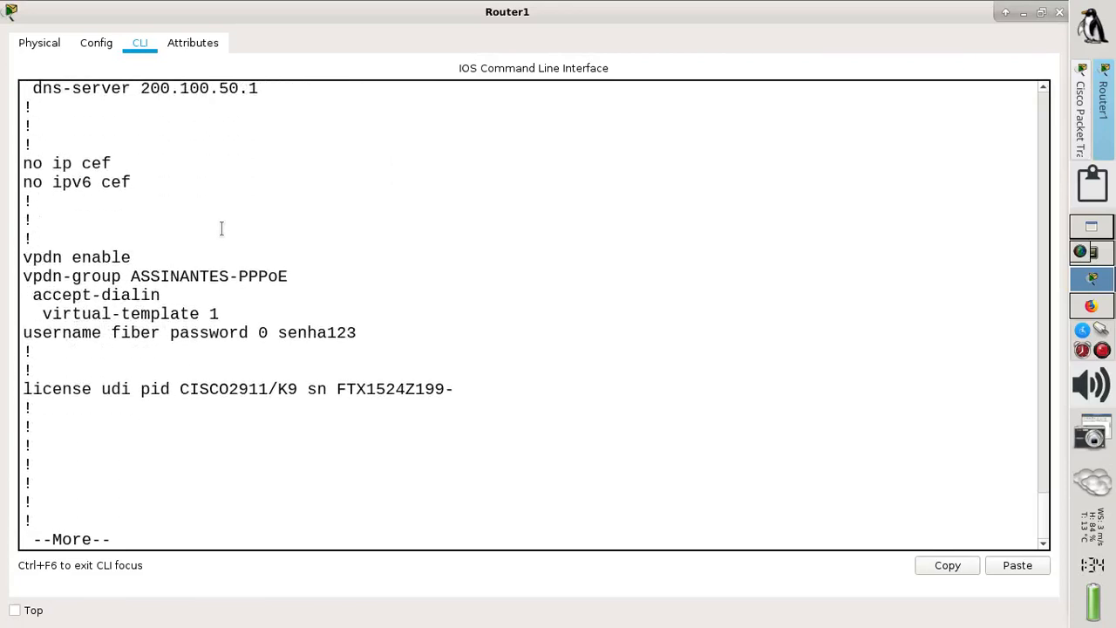
key("Return")
key("Return")
key("Return")
key("Return")
key("Return")
key("Return")
key("Return")
key("Return")
key("Return")
key("Return")
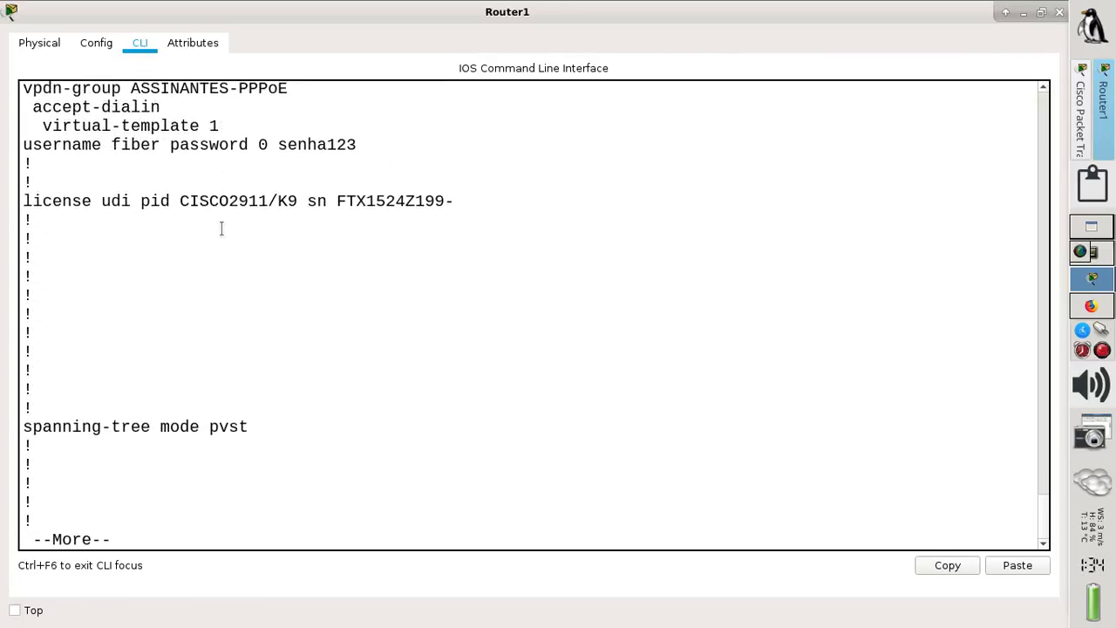
key("Return")
key("Return")
key("Return")
key("Return")
key("Return")
key("Return")
key("Return")
key("Return")
key("Return")
key("Return")
key("Return")
key("Return")
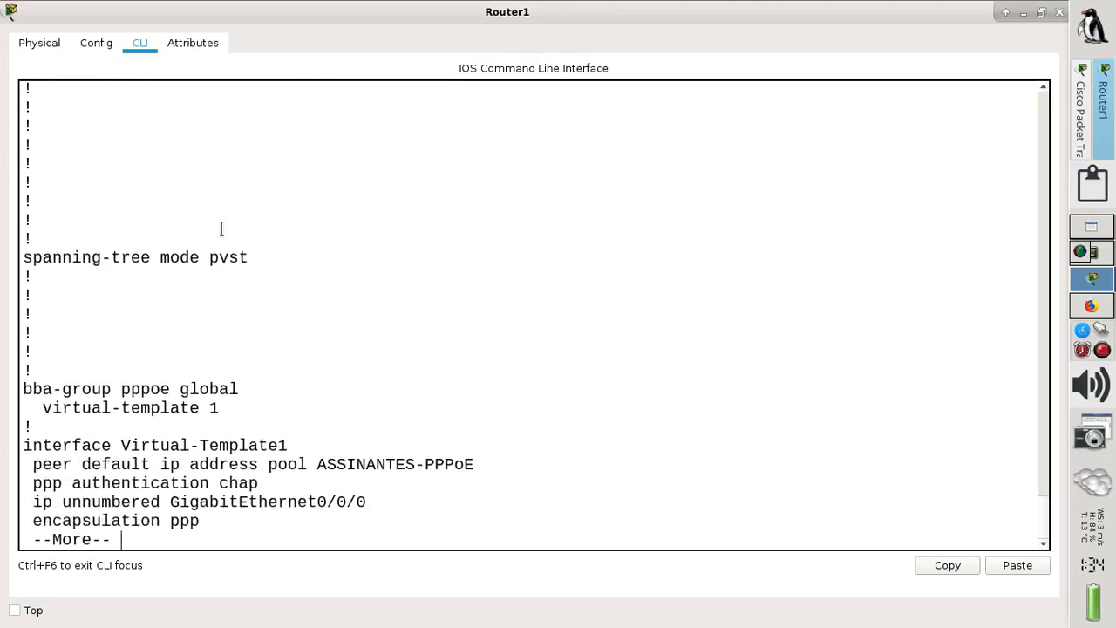
key("Return")
key("Return")
key("Return")
key("Return")
key("Return")
key("Return")
key("Return")
key("Return")
key("Return")
key("Return")
key("Return")
key("Return")
key("Return")
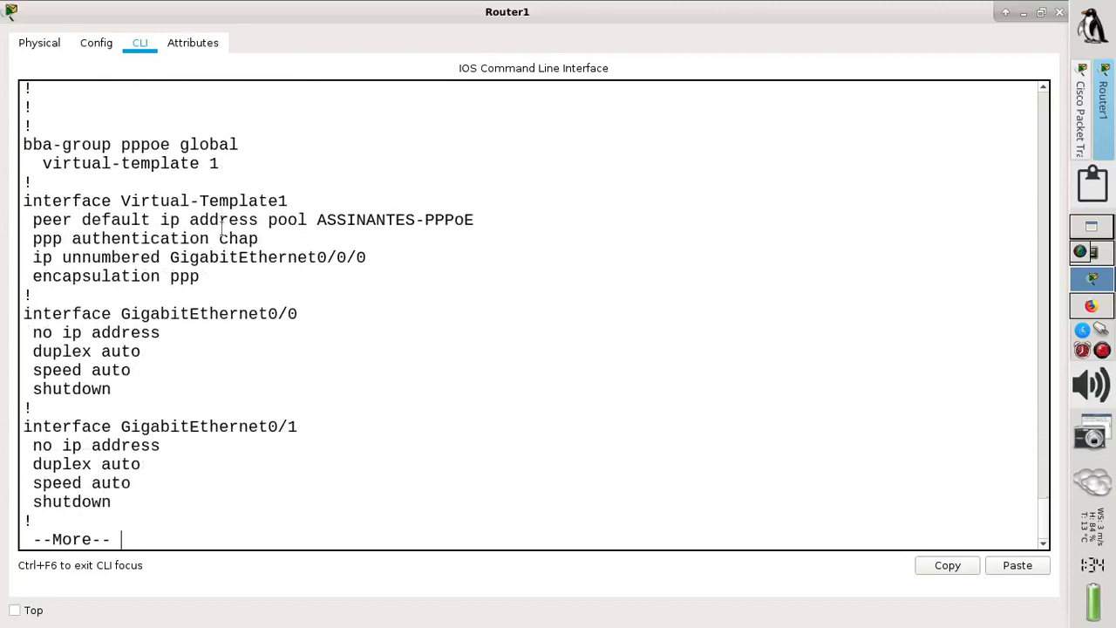
key("Return")
key("Return")
key("Return")
key("Return")
key("Return")
key("Return")
key("Return")
key("Return")
key("Return")
key("Return")
key("Return")
key("Return")
key("Return")
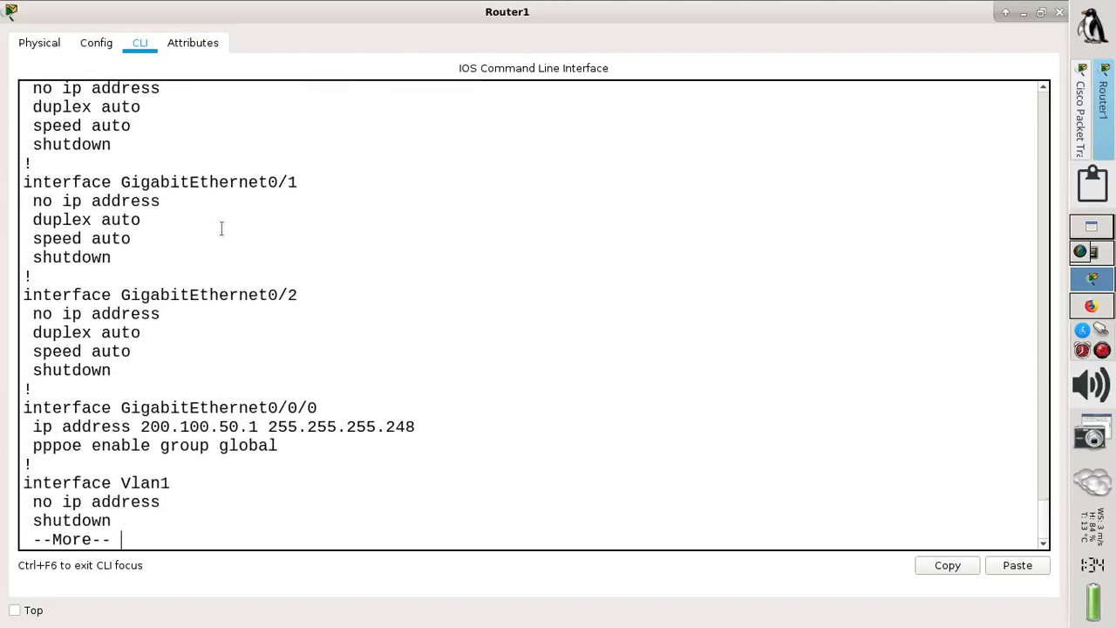
key("Return")
key("Return")
key("Return")
key("Return")
key("Return")
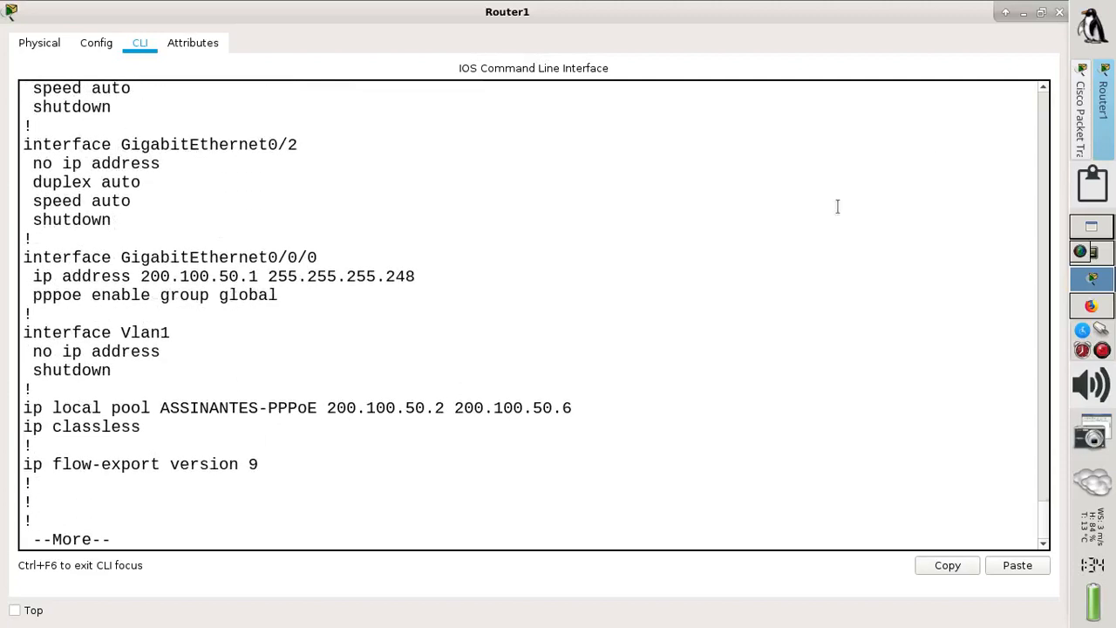
left_click(1060, 12)
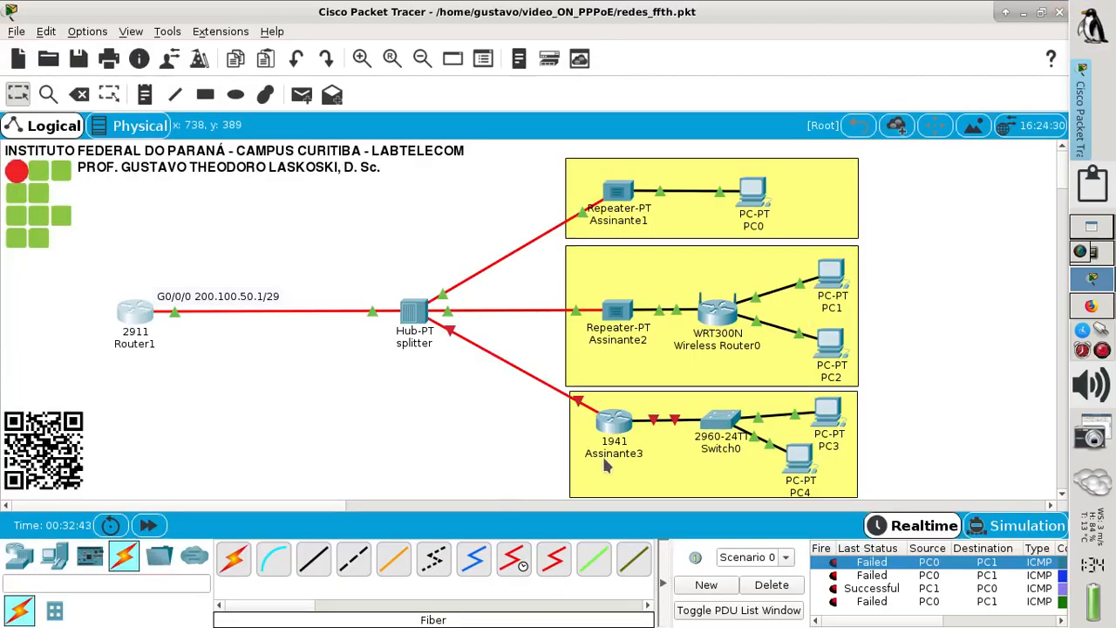
- Open Assinante3's CLI full screen, skip the initial configuration dialog, and enter global configuration mode
mouse_move(612, 426)
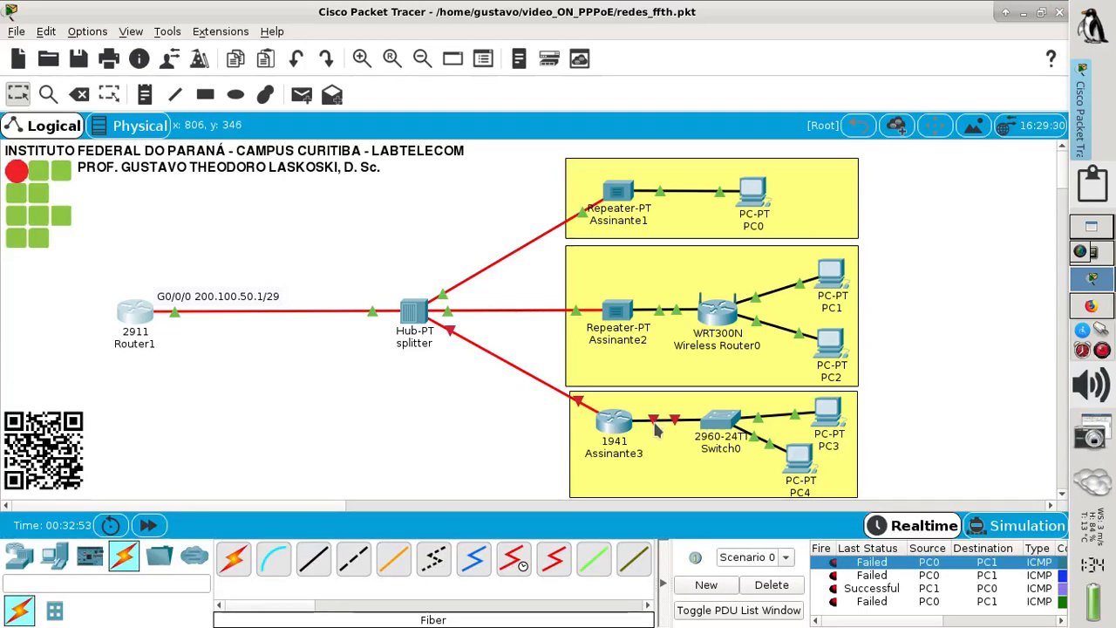
left_click(612, 428)
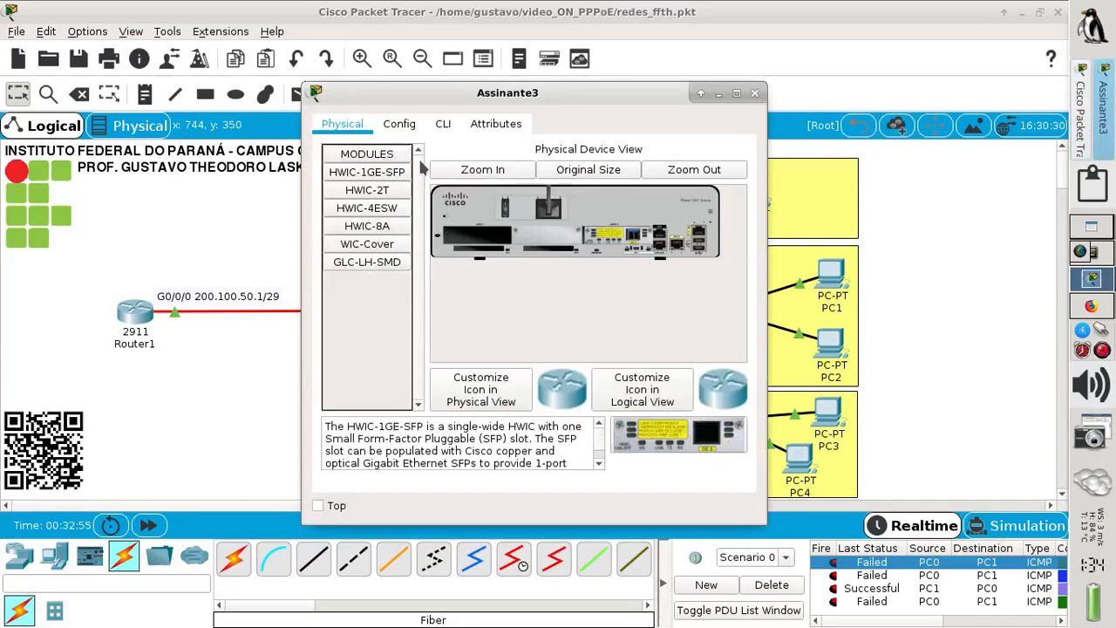
left_click(443, 124)
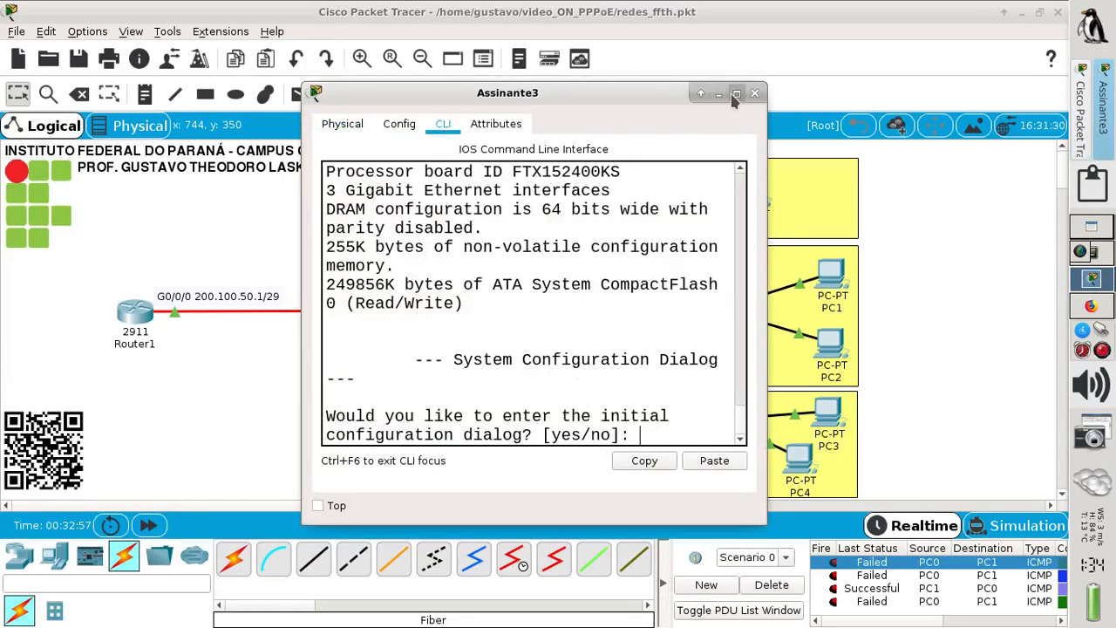
left_click(736, 93)
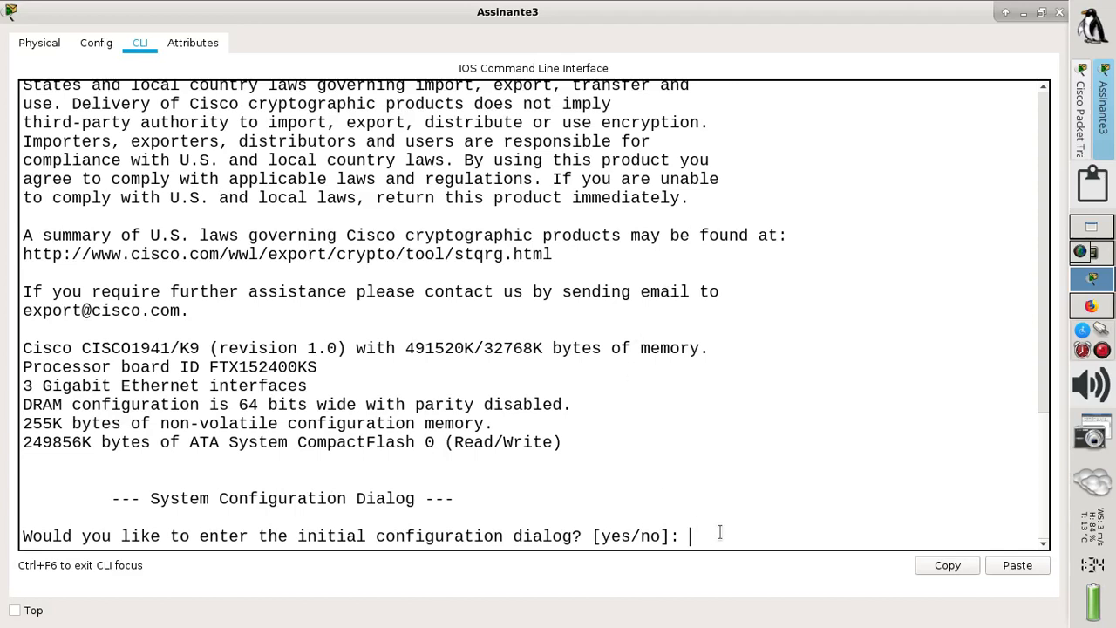
type("no")
key("Return")
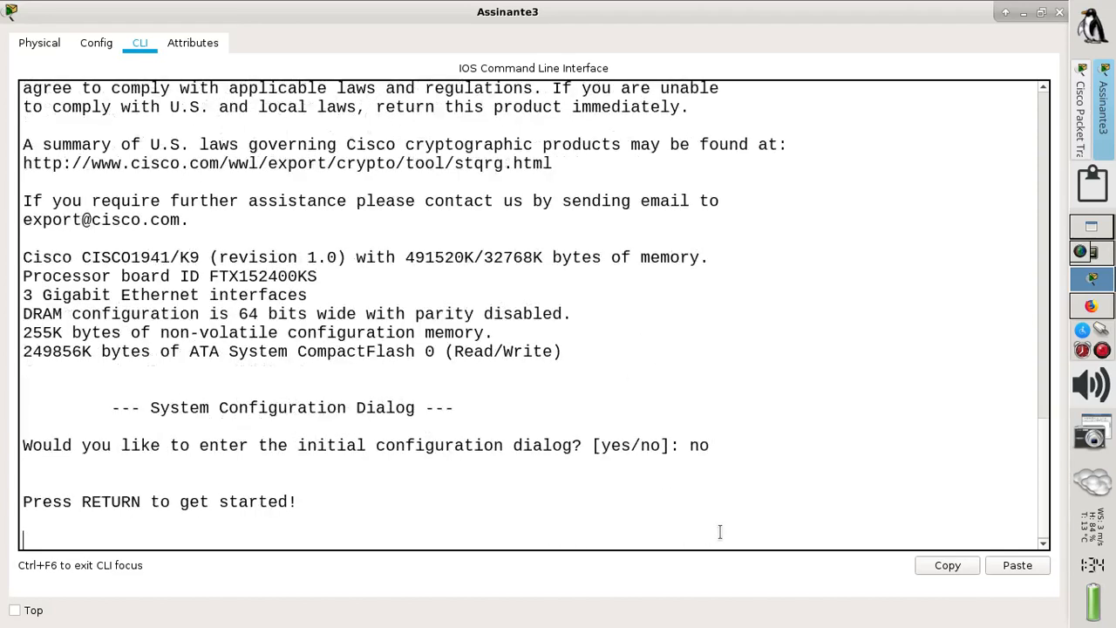
key("Return")
type("en")
key("Return")
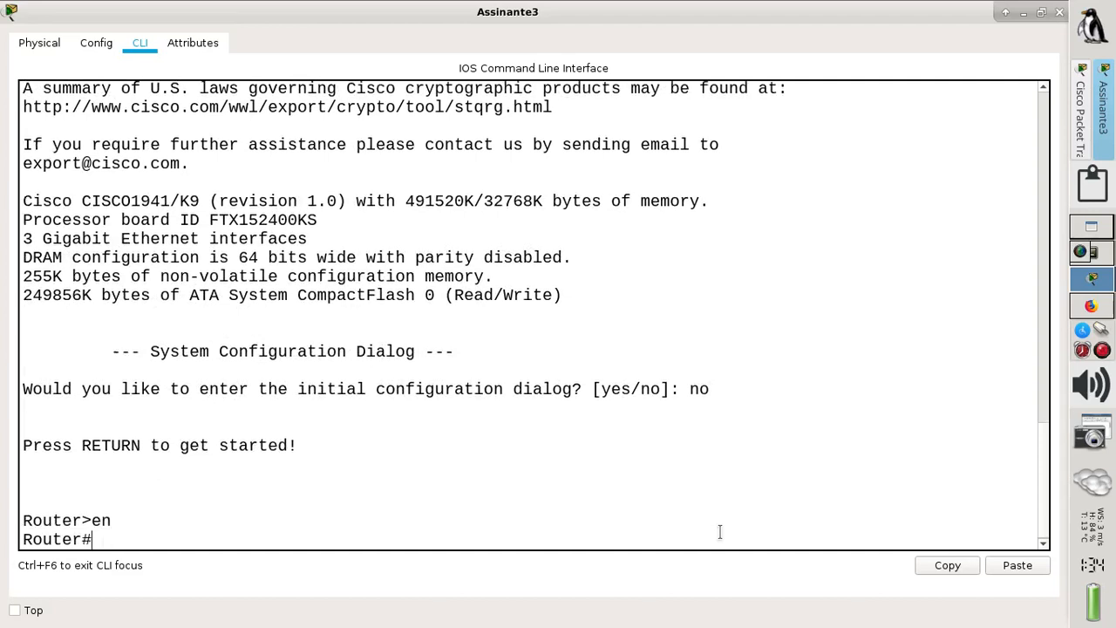
type("conf t")
key("Return")
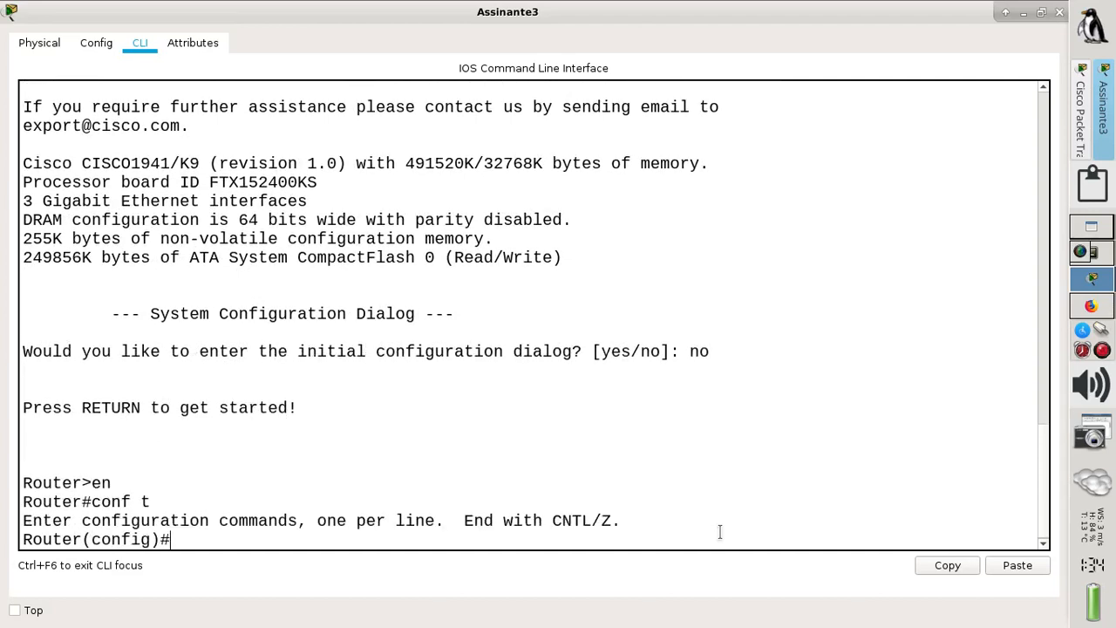
- Select interface g0/0/0 and give it the description WAN
type("int")
key("Tab")
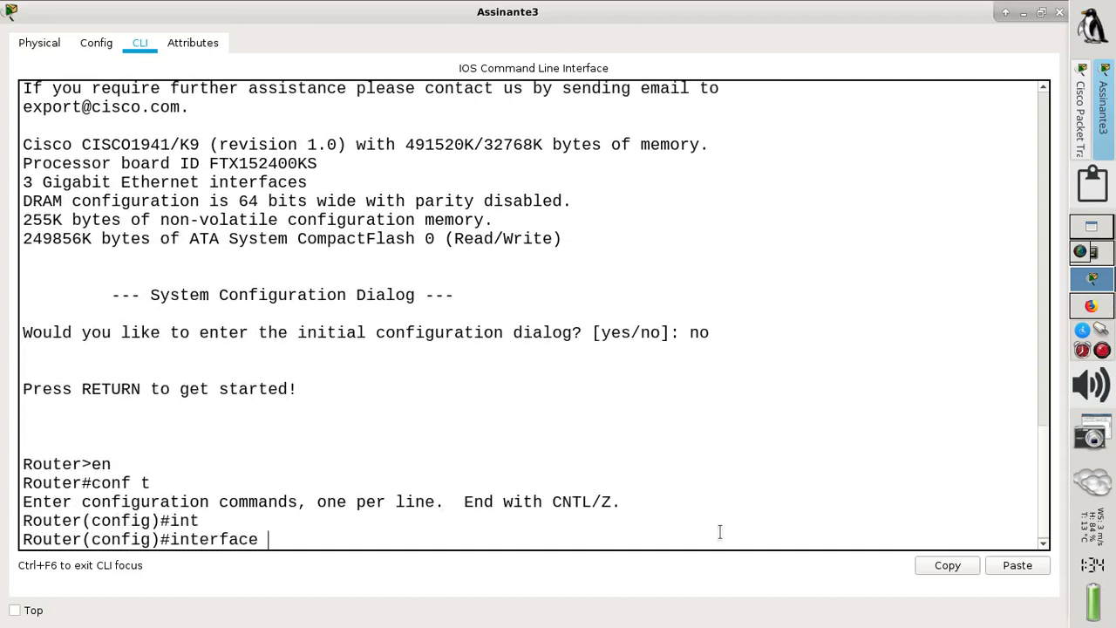
type("g0/0/0")
key("Return")
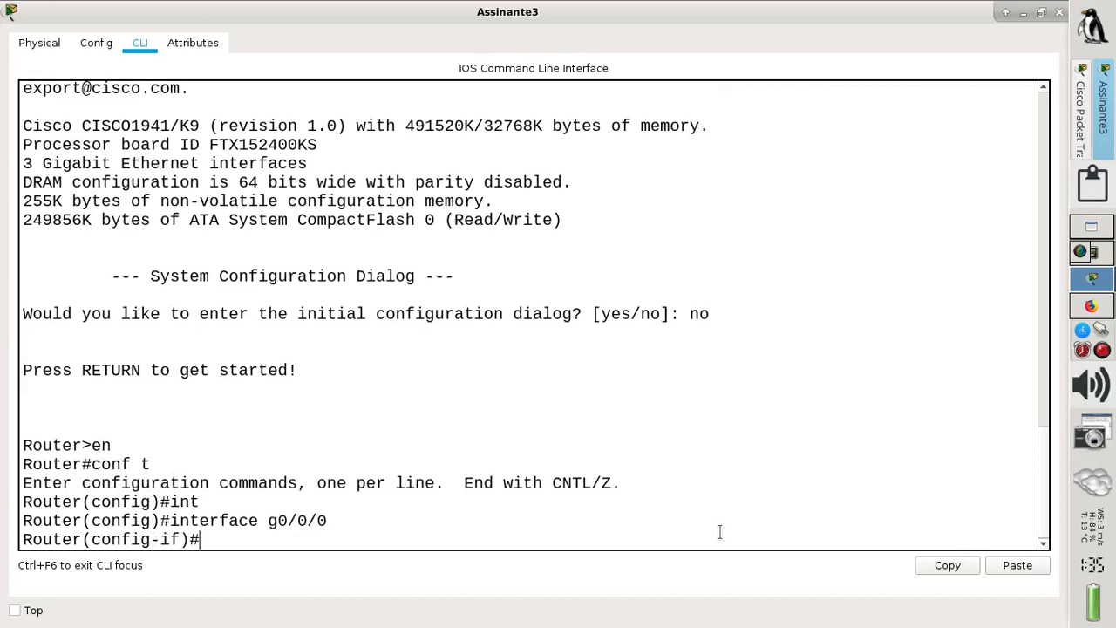
type("dees")
key("BackSpace")
key("BackSpace")
type("sc")
key("Tab")
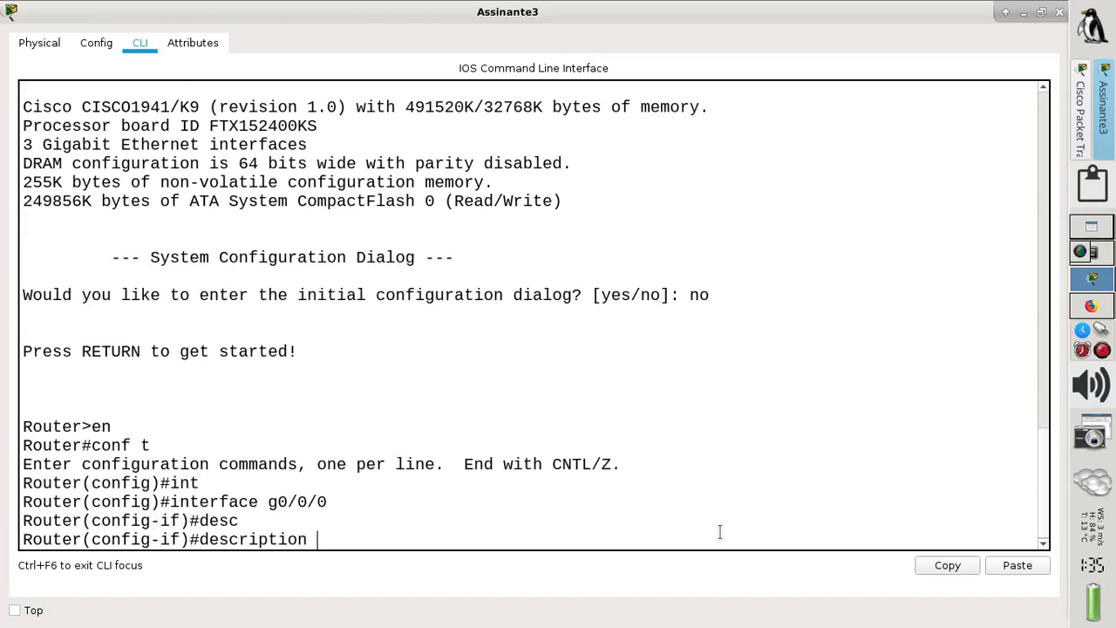
type("WAN")
key("Return")
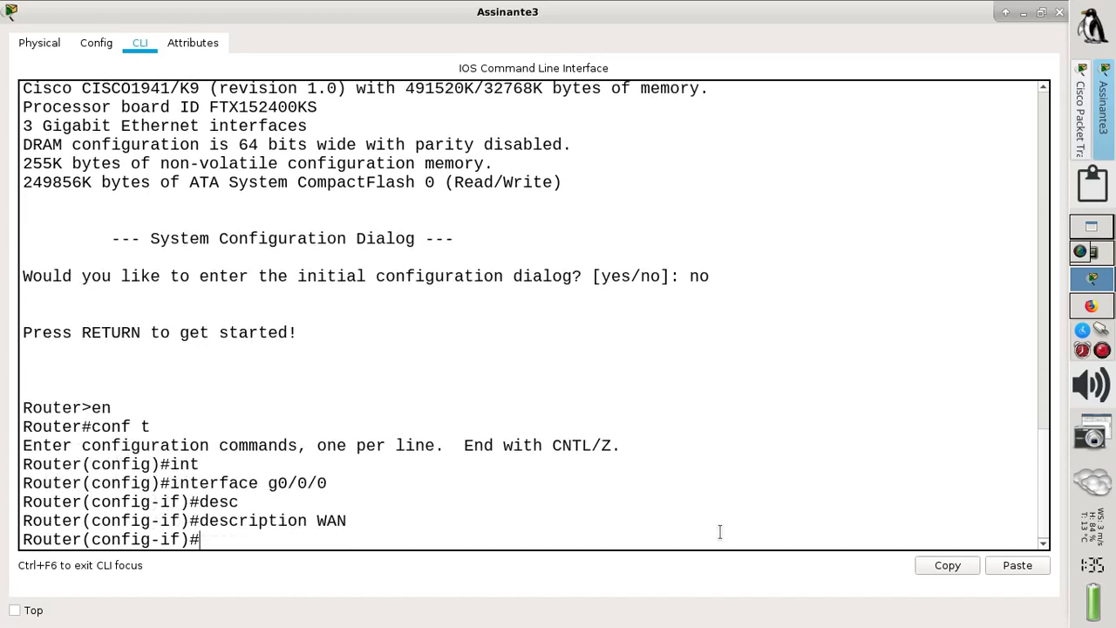
- Make g0/0/0 obtain its address via DHCP and enable it with no shut
type("ip add dhcp")
key("Return")
type("no")
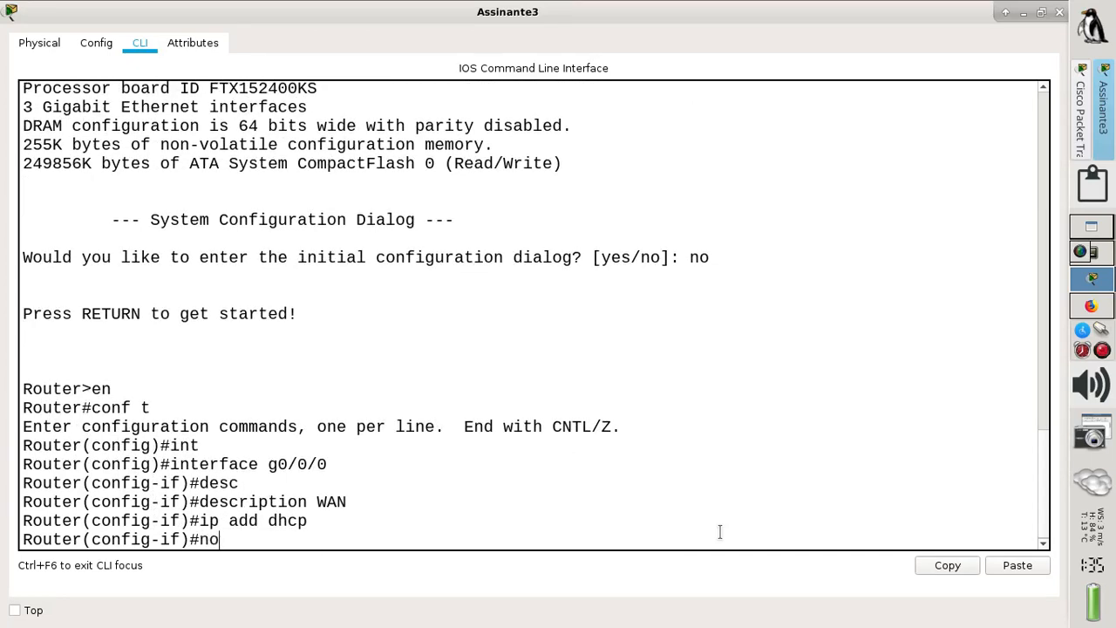
type(" shut")
key("Return")
key("Return")
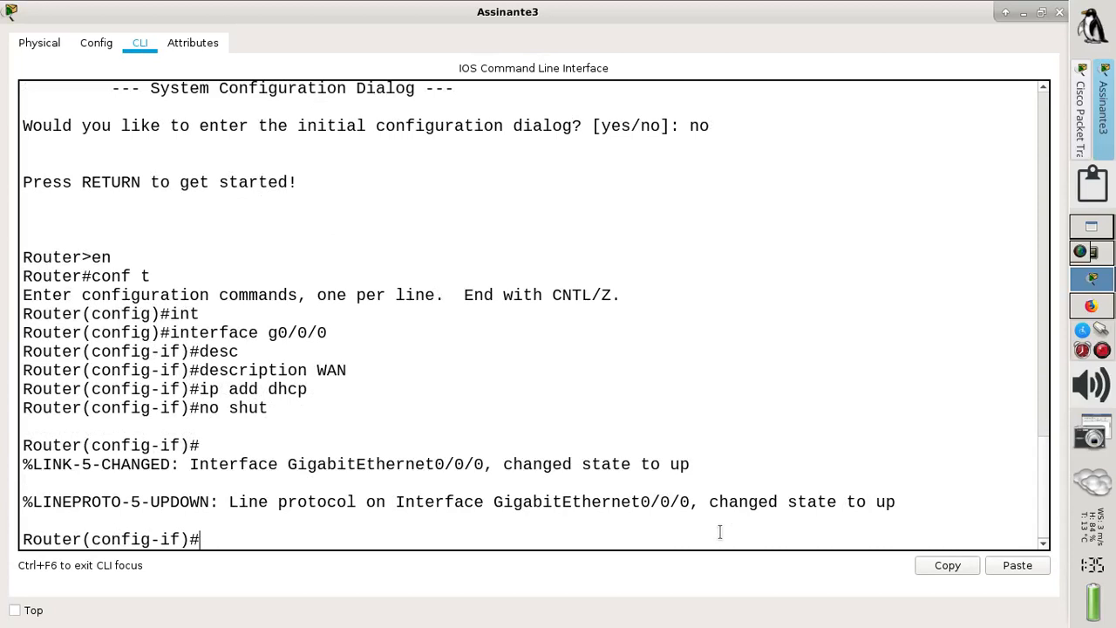
type("exit")
key("Return")
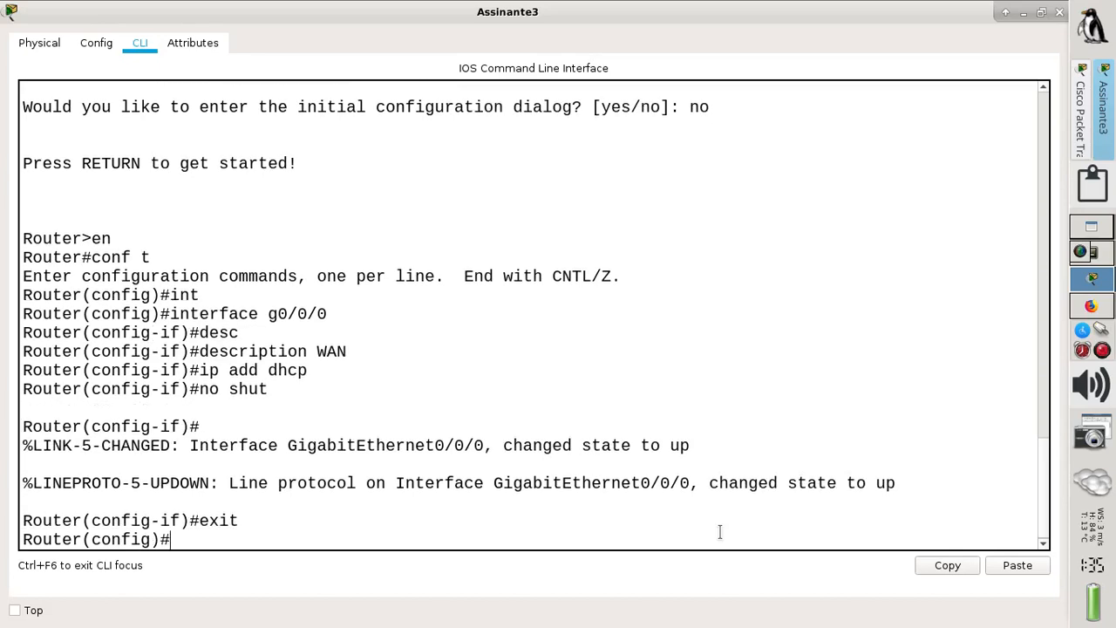
- Give interface g0/0 the description LAN
type("int g0/0")
key("Return")
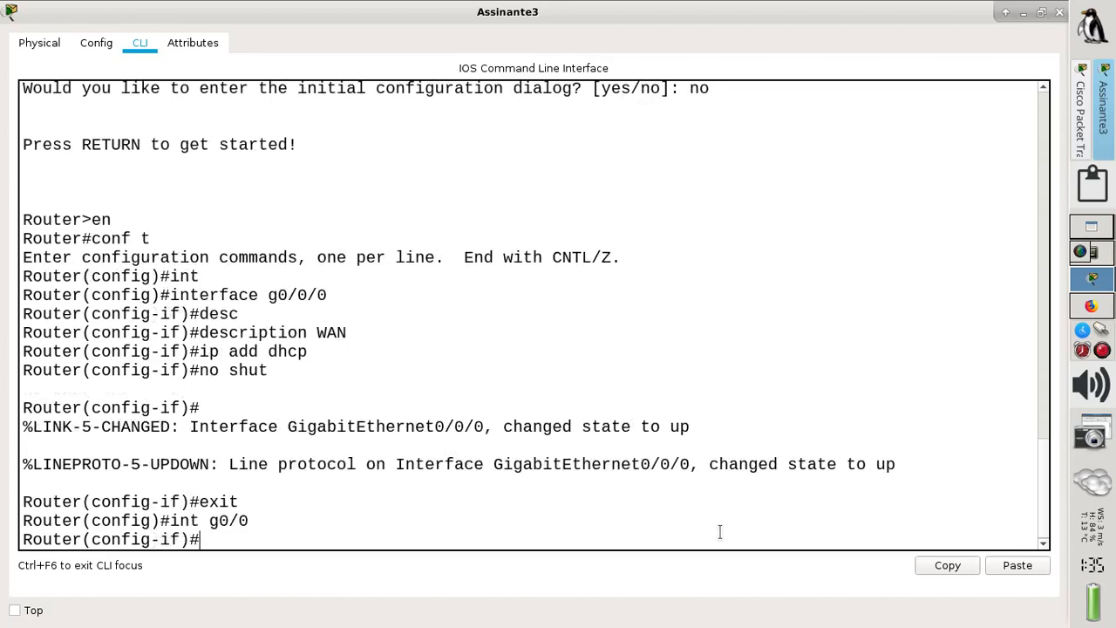
type("des")
key("Tab")
type("LAN")
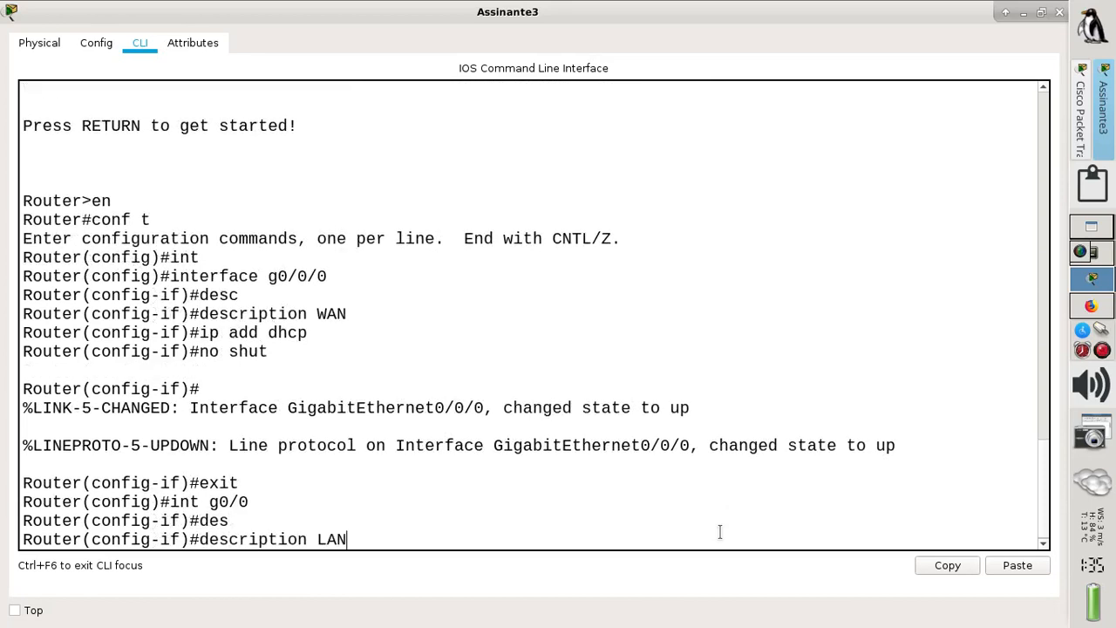
key("Return")
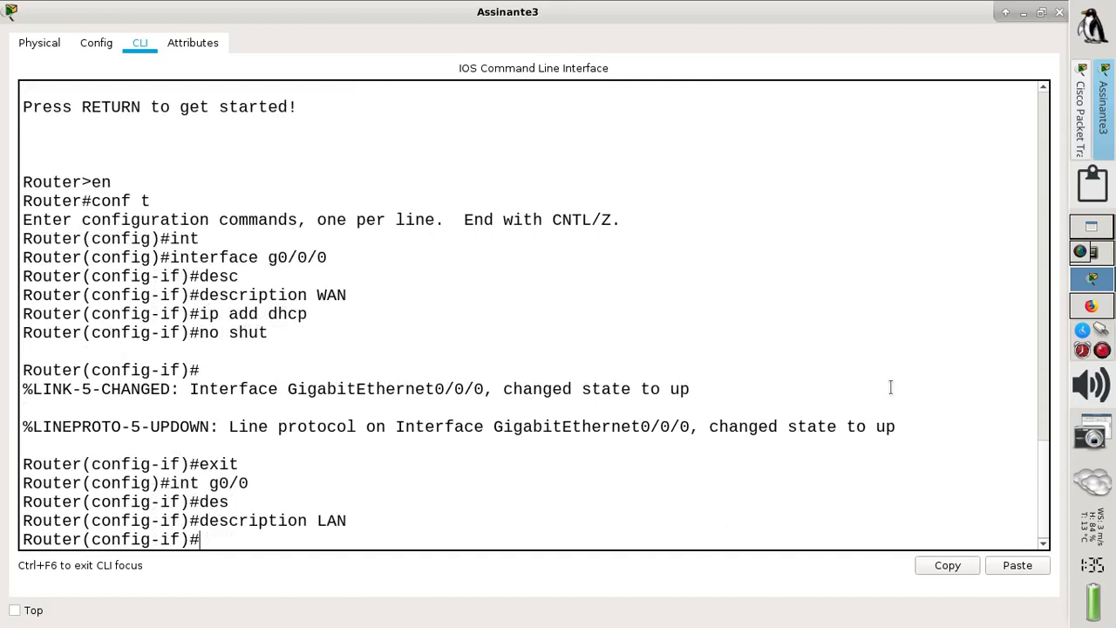
left_click(1101, 315)
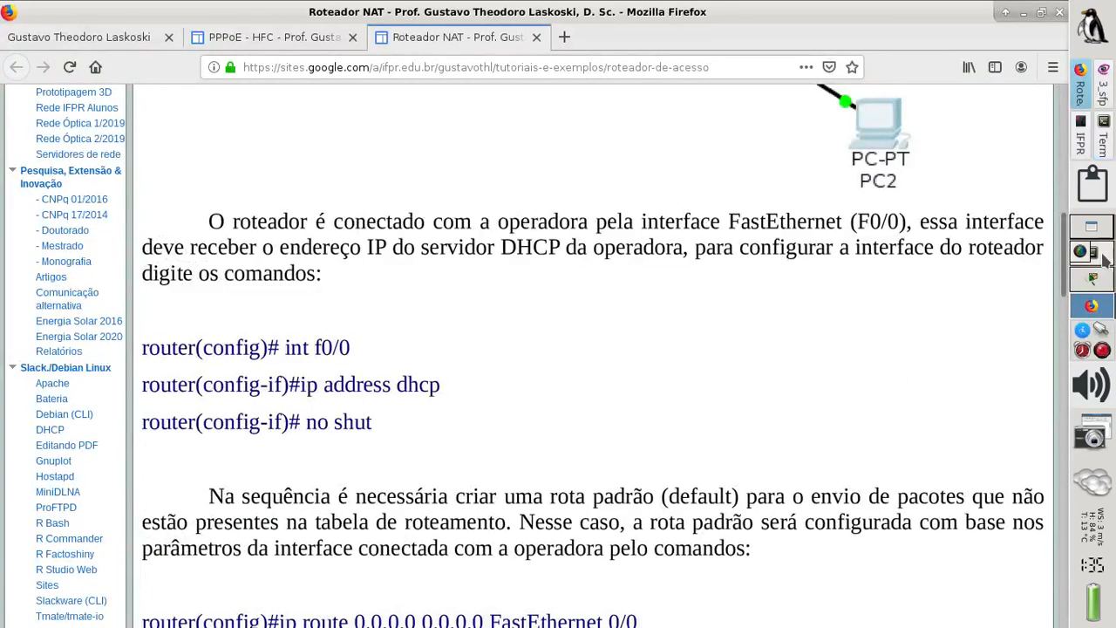
- Bring up the FTTH exercise PDF showing Assinante3's DHCP uplink and 192.168.2.0/24 network
left_click(1076, 150)
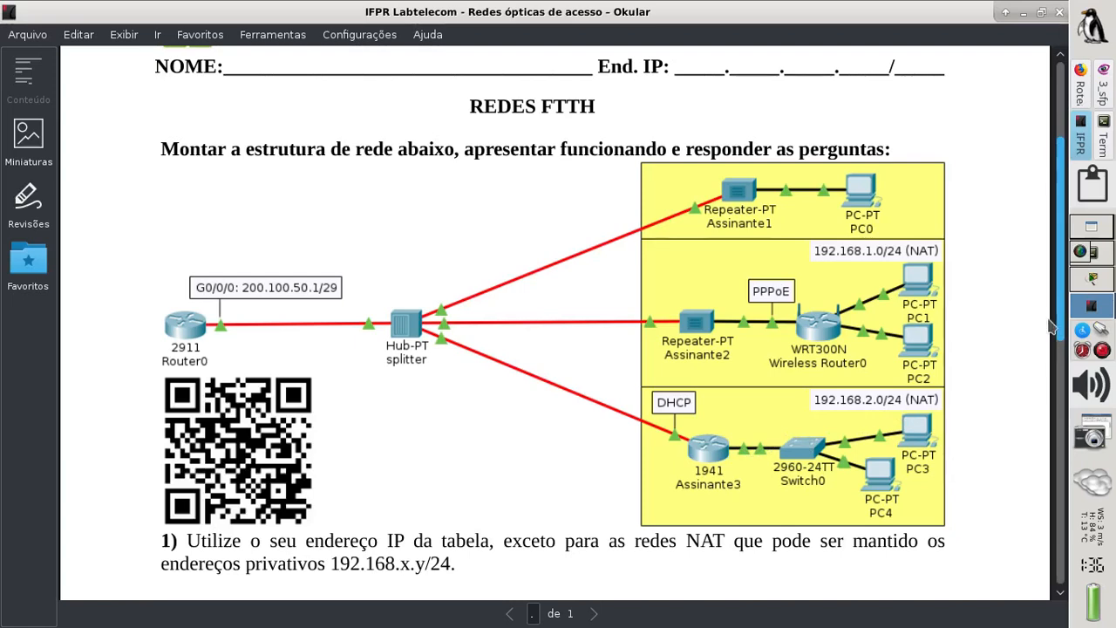
- Assign 192.168.2.254 255.255.255.0 to Assinante3's g0/0, enable it with no shut, and exit
left_click(1110, 286)
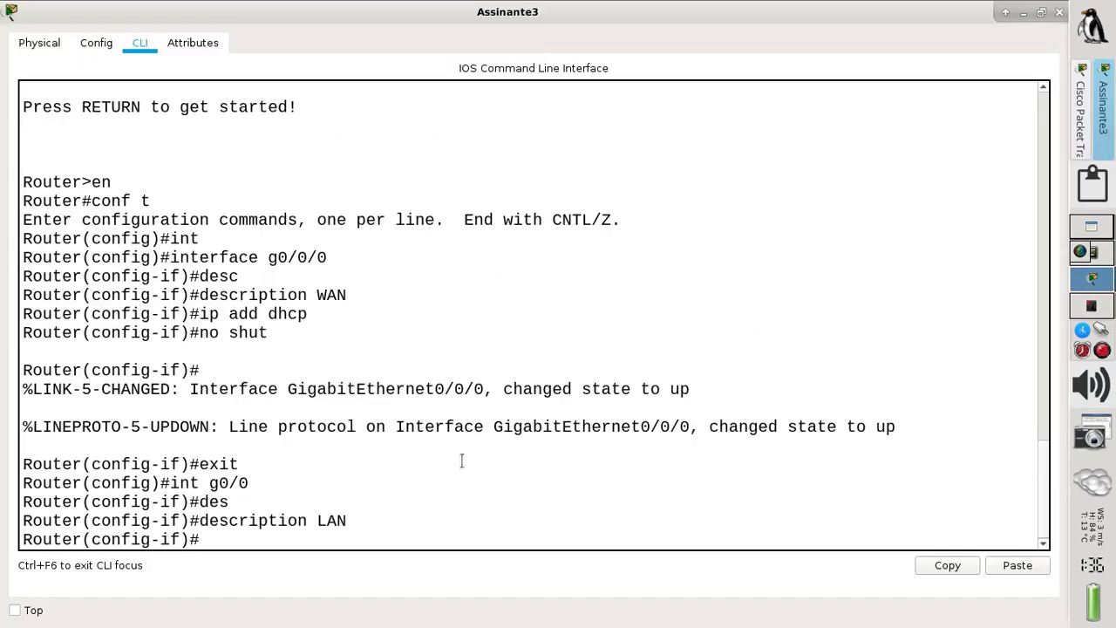
type("ip add 192.1")
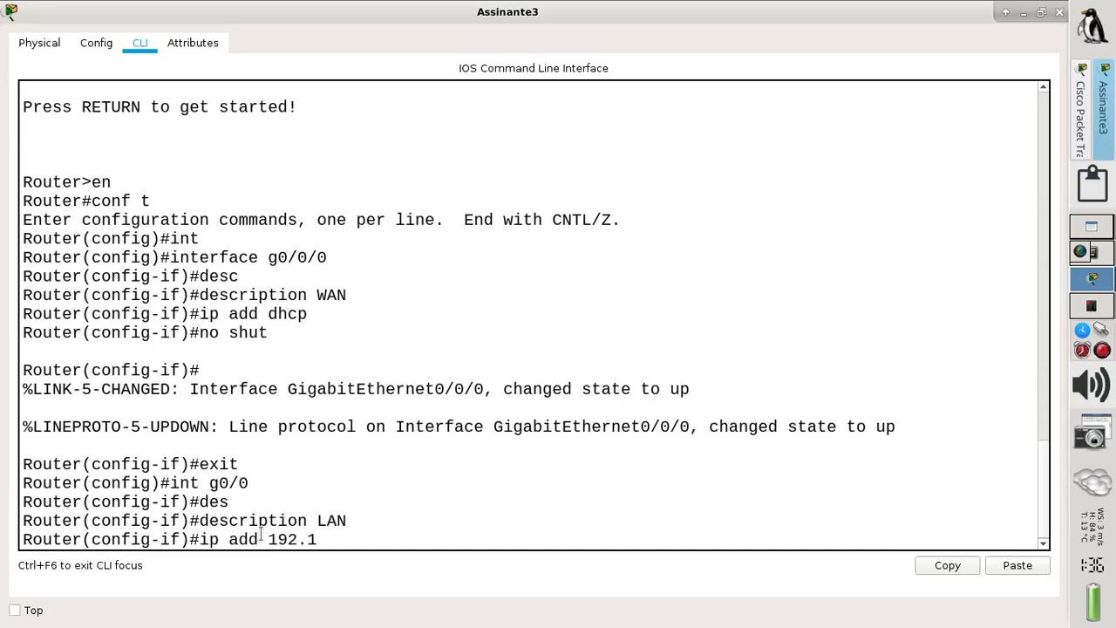
type("68.2.254 255.2")
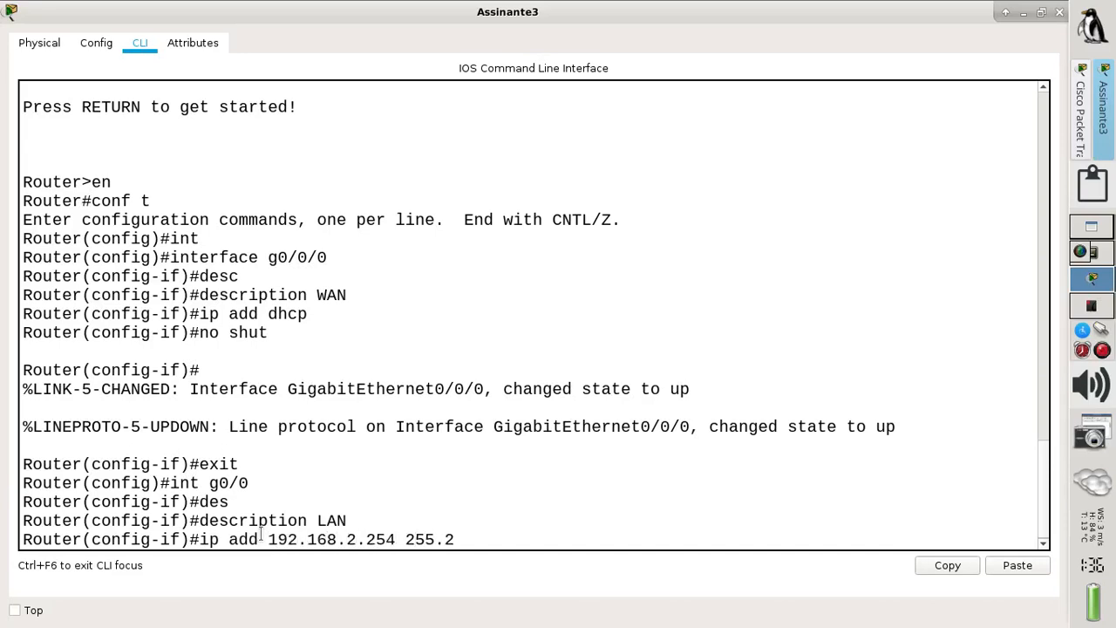
type("55.255.")
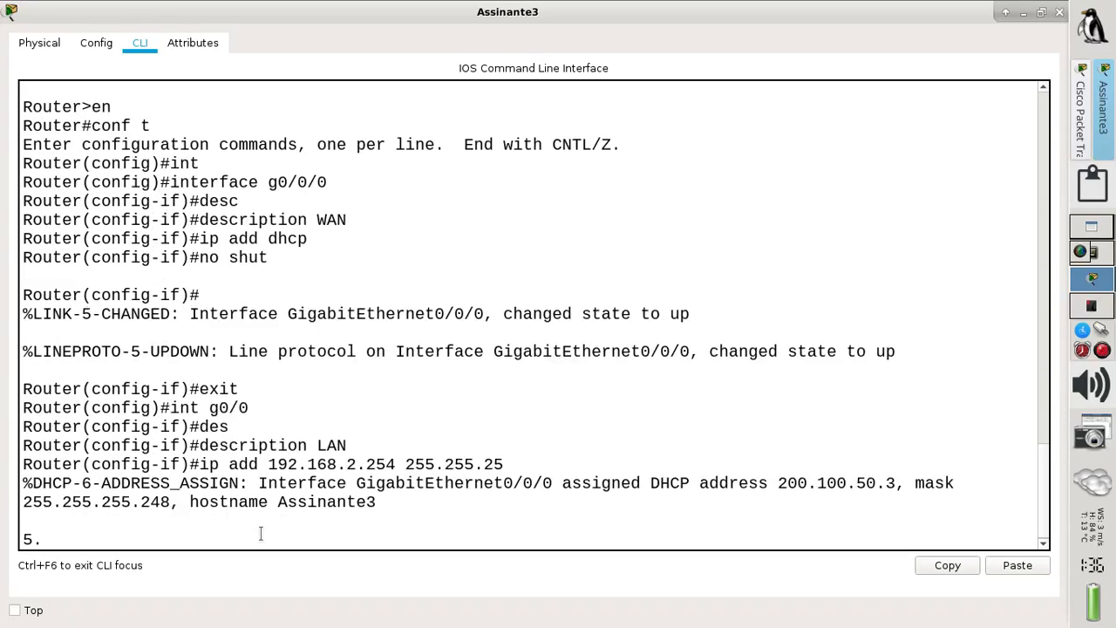
type("0")
key("Return")
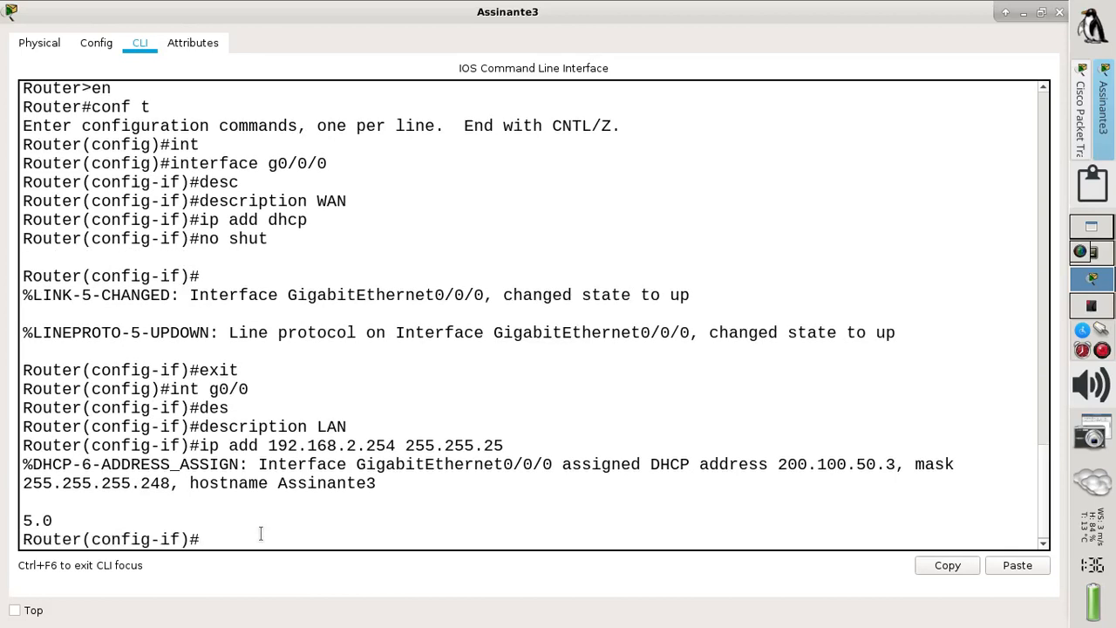
key("Up")
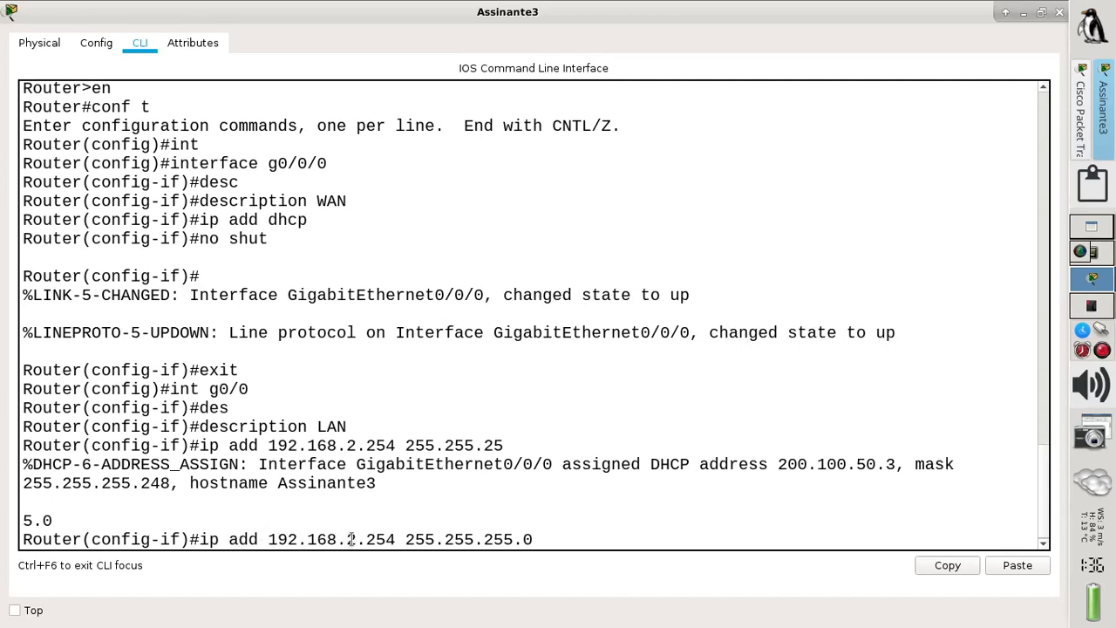
key("Return")
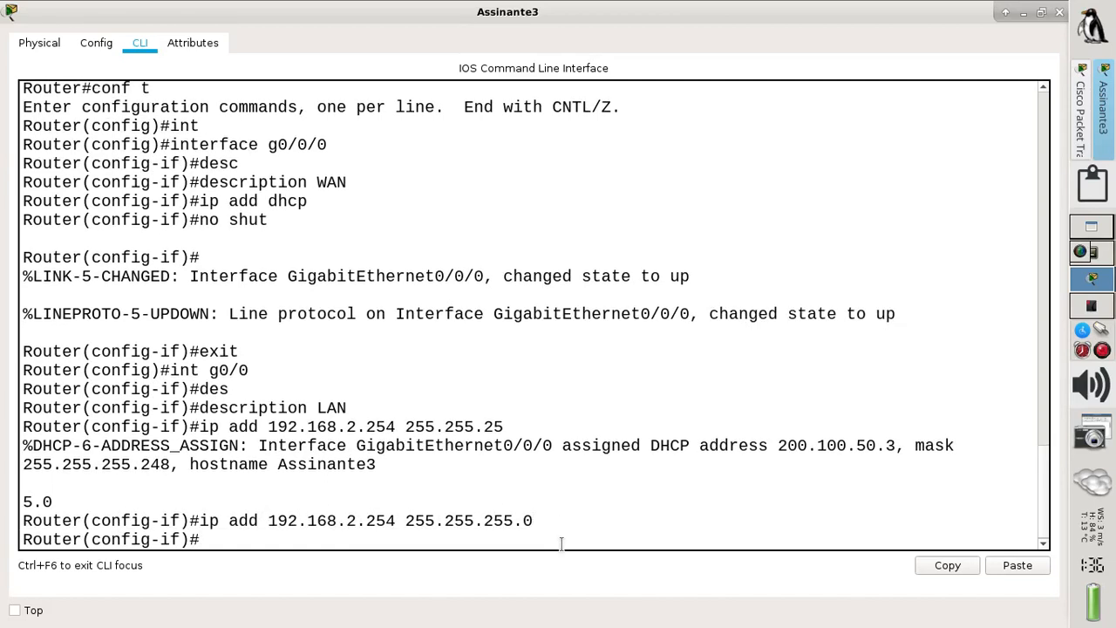
type("no shut")
key("Return")
key("Return")
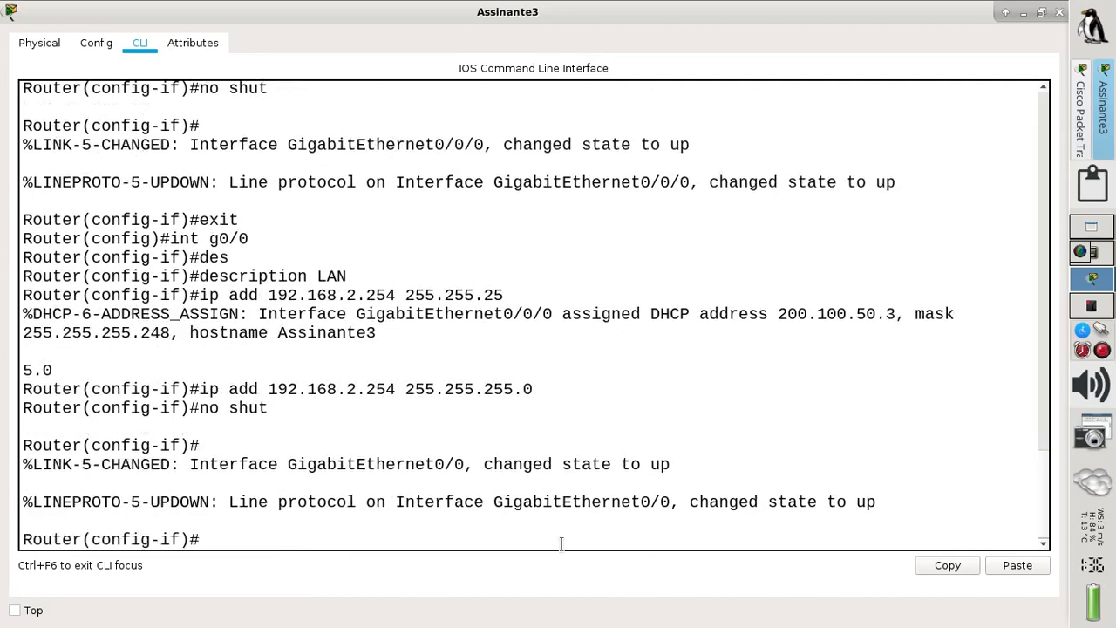
type("exit")
key("Return")
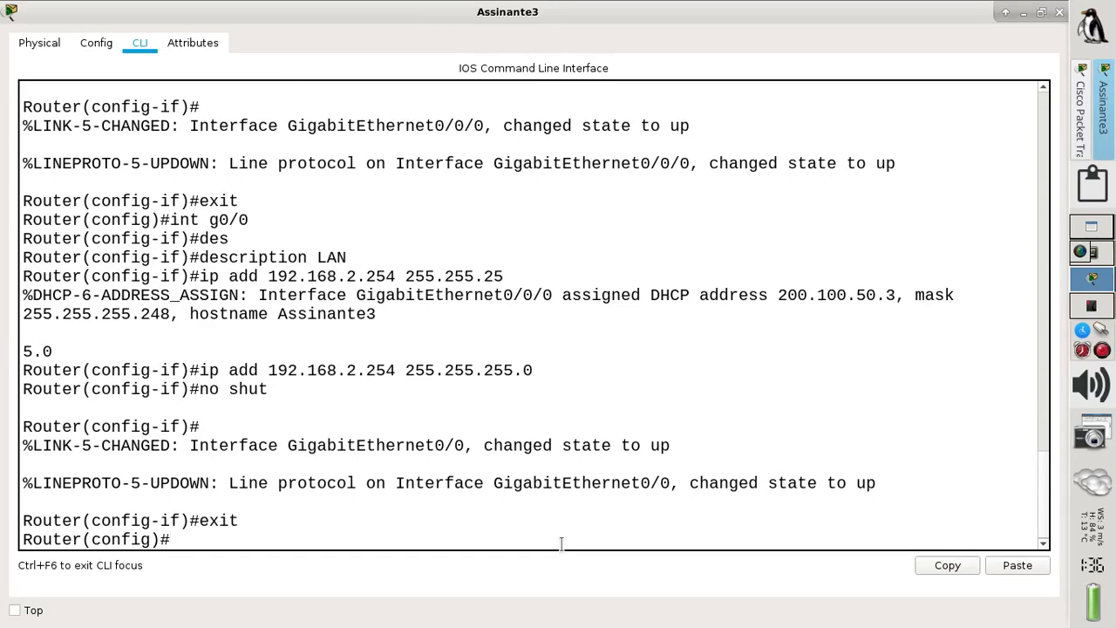
- Create DHCP pool REDELOCAL on Assinante3 with network 192.168.2.0 255.255.255.0
type("ip h")
key("Tab")
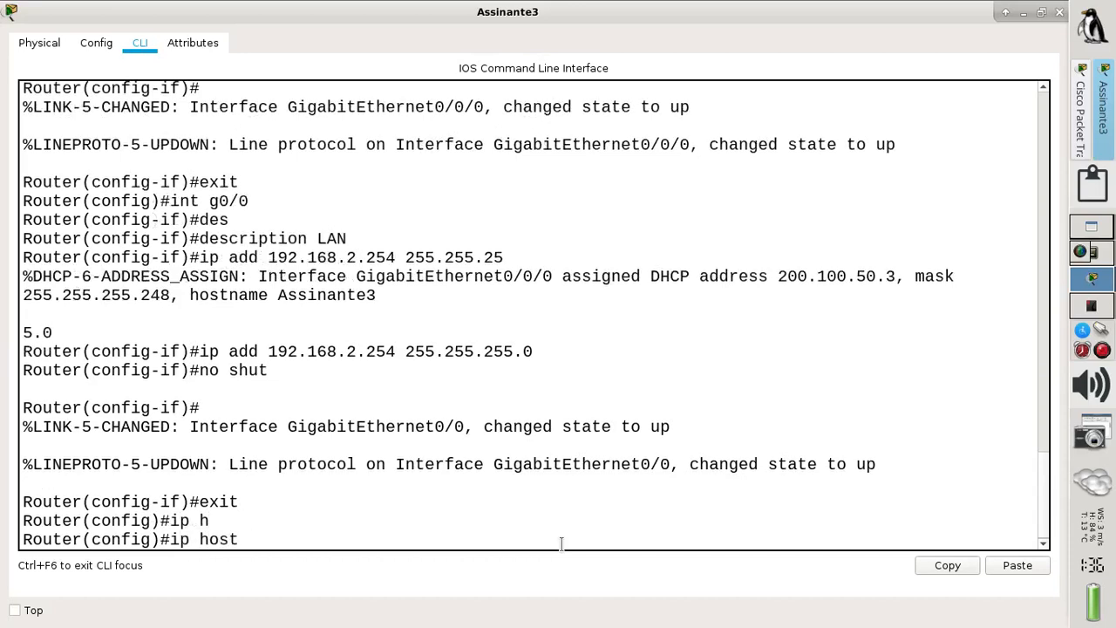
key("BackSpace")
key("BackSpace")
key("BackSpace")
key("BackSpace")
key("BackSpace")
type("dh")
key("Tab")
type("p")
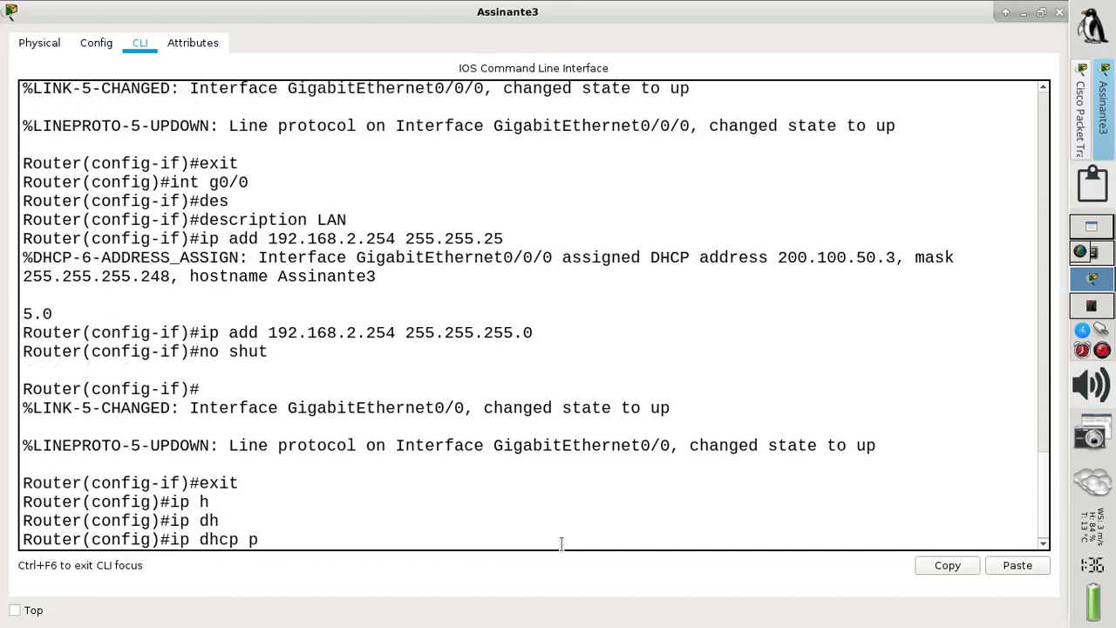
type("ool REDELOCAL")
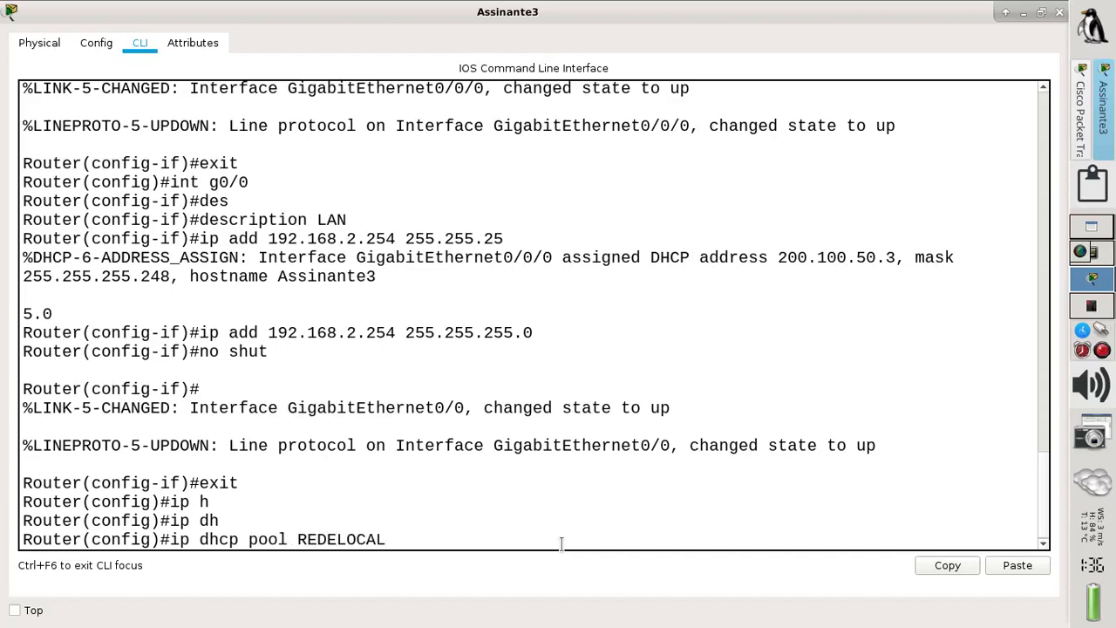
key("Return")
type("netwo")
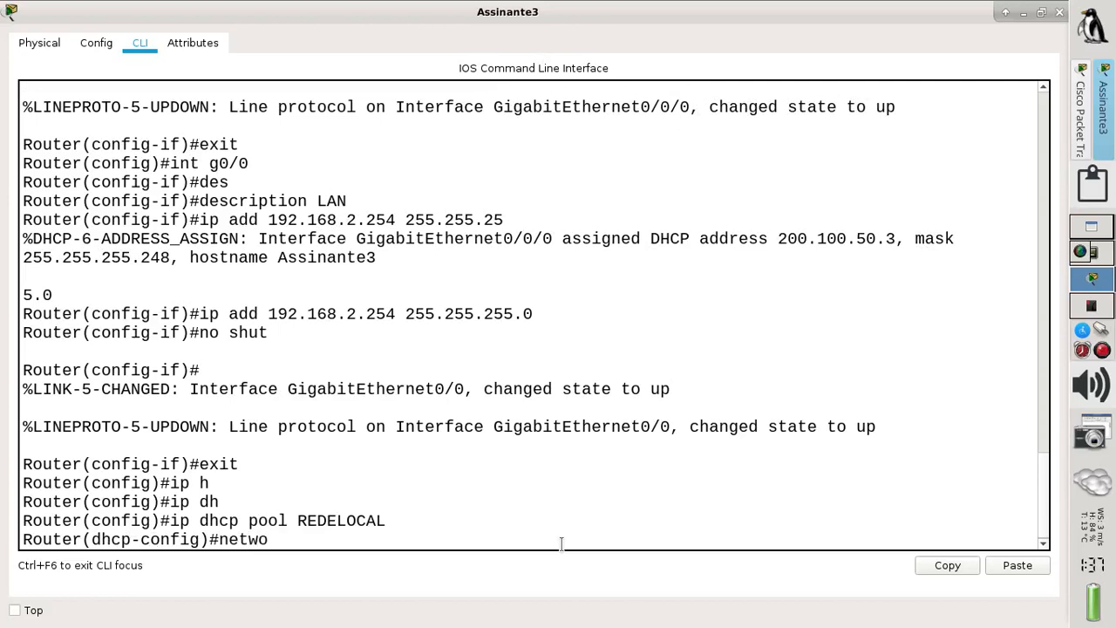
type("rk 192.168.0")
key("BackSpace")
type("2")
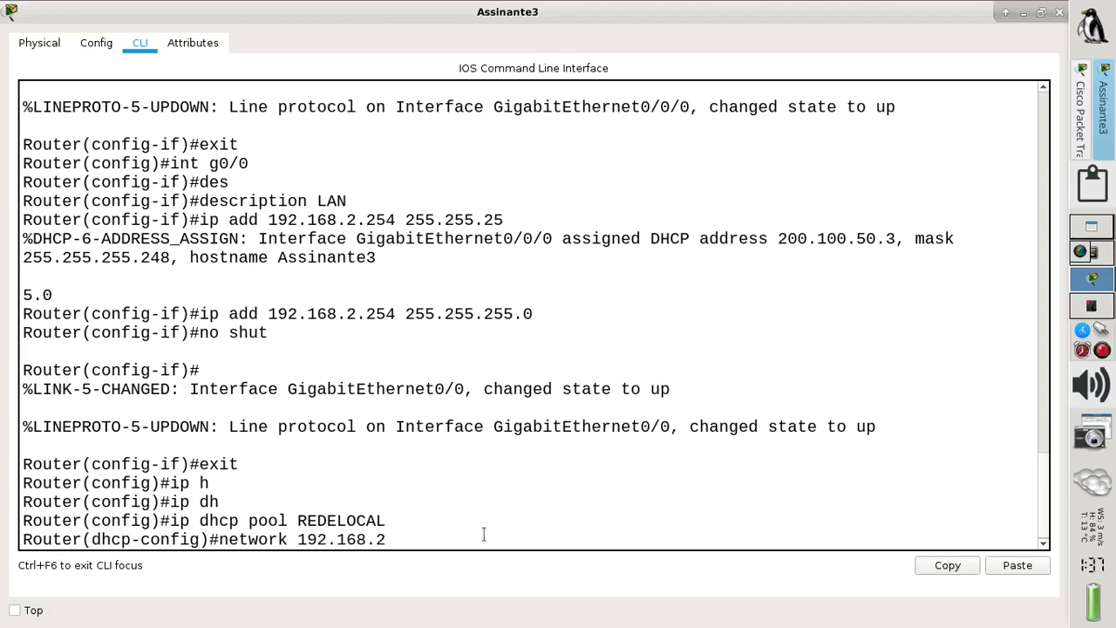
type(".0 255.255.255.0")
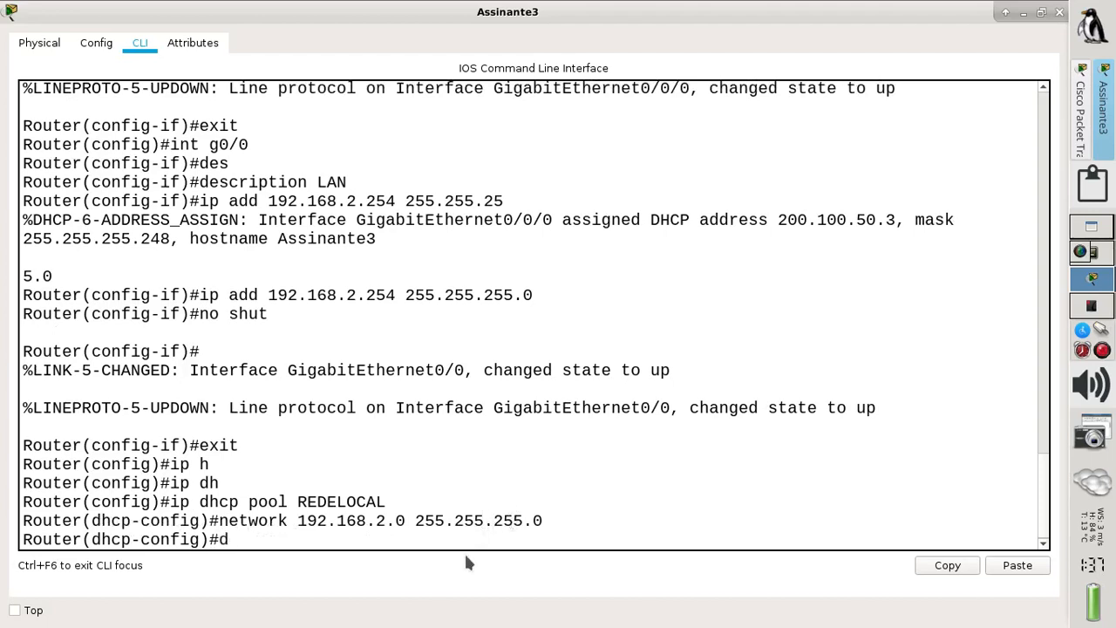
- Set the REDELOCAL pool's default router to 192.168.2.254
type("ef")
key("Tab")
type("2")
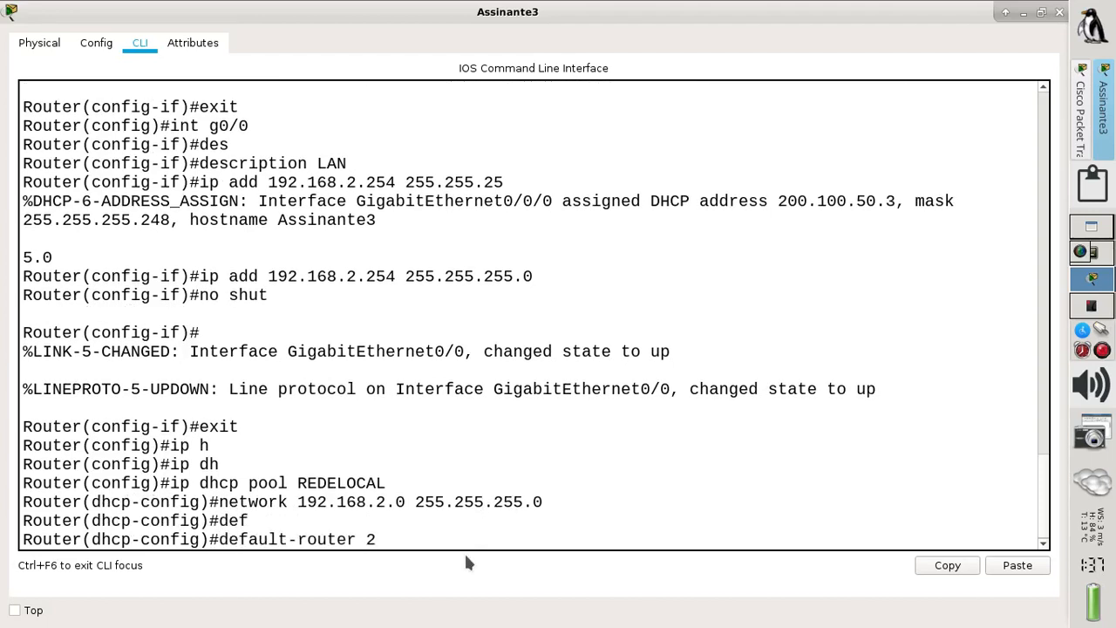
key("BackSpace")
type("192.168.2.254")
left_click_drag(200, 275, 404, 276)
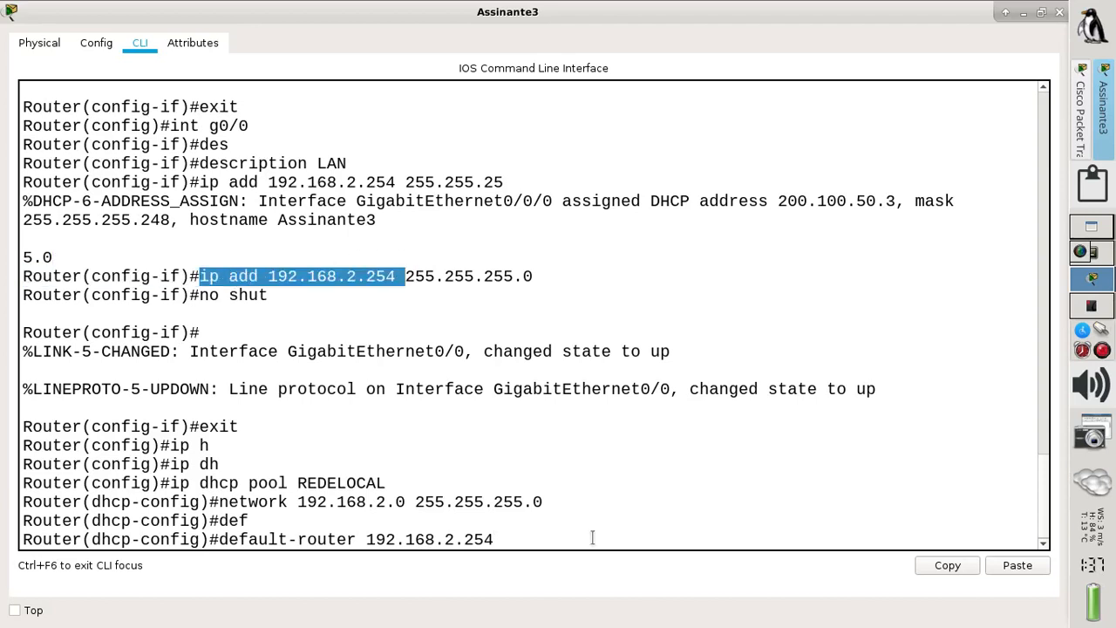
left_click(555, 541)
key("Return")
- Add DNS server 192.188.2.254 to the pool, save with wr, and hide the router window
type("dn")
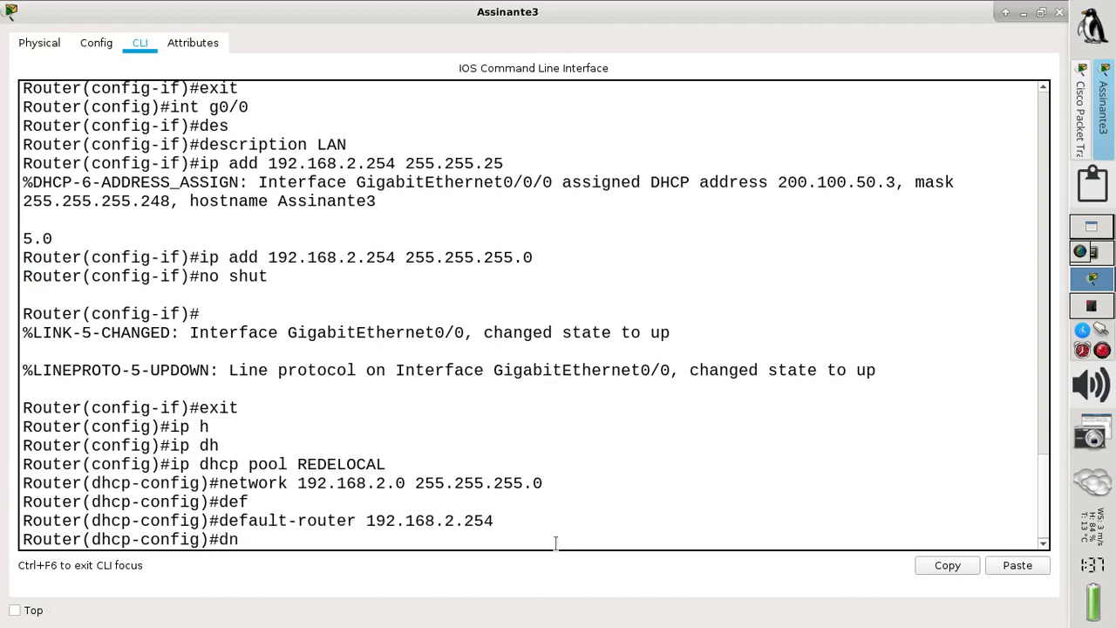
type("s-ser")
key("Tab")
type("192.1")
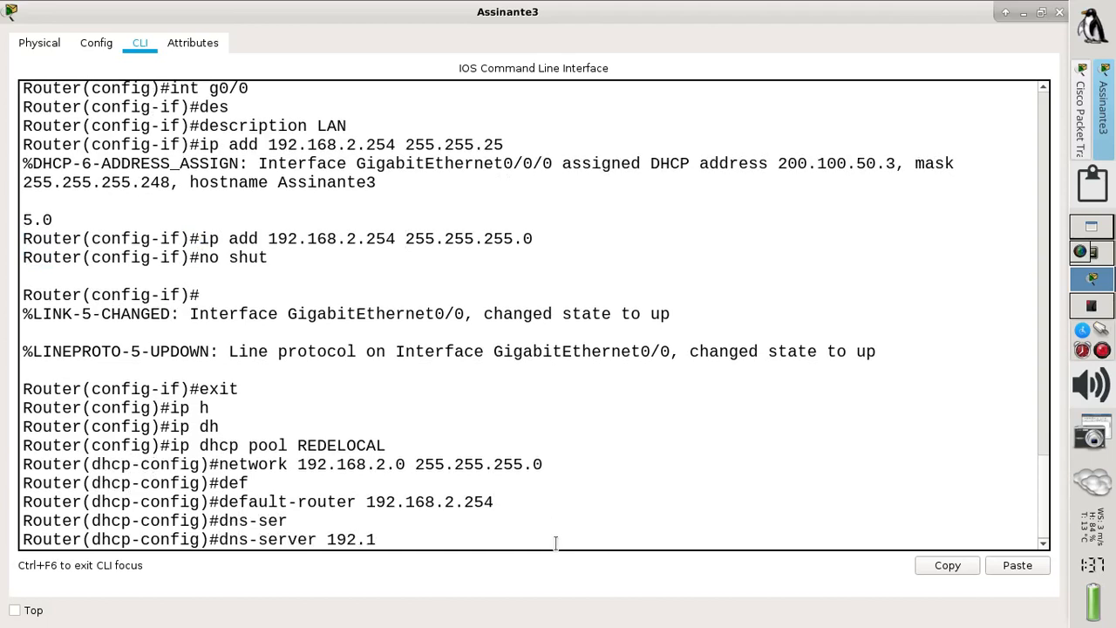
type("88.2.254")
key("Return")
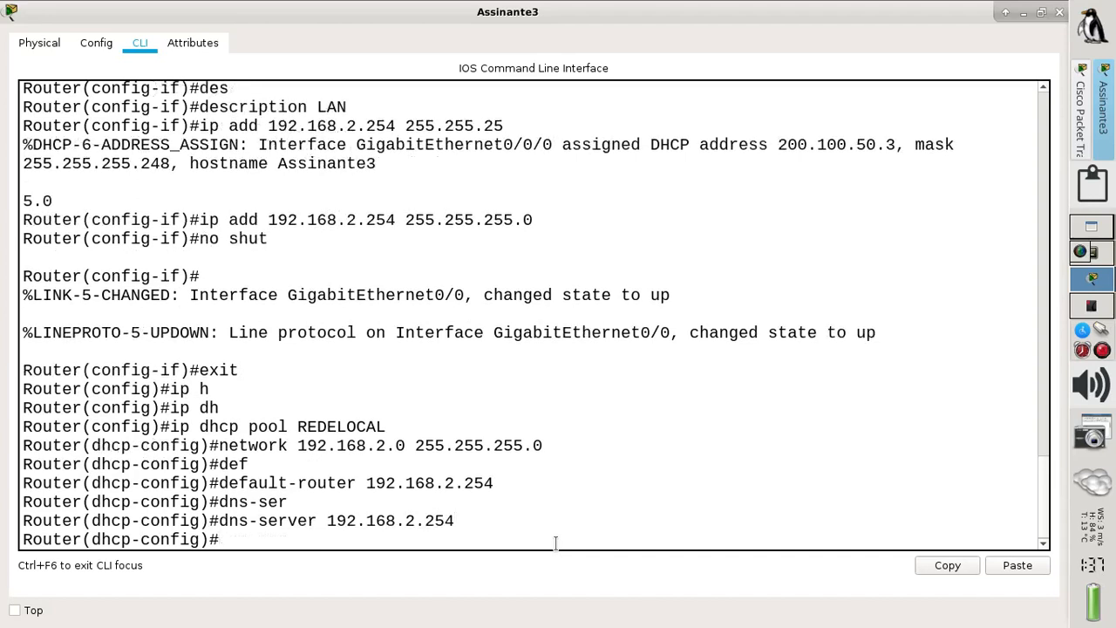
type("end")
key("Return")
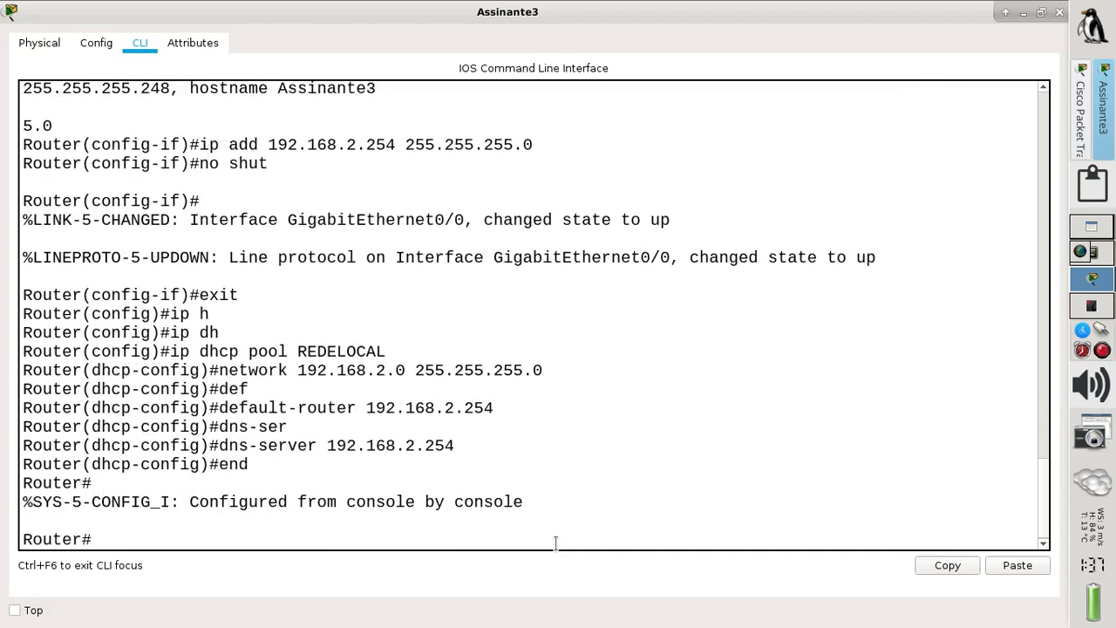
type("wr")
key("Return")
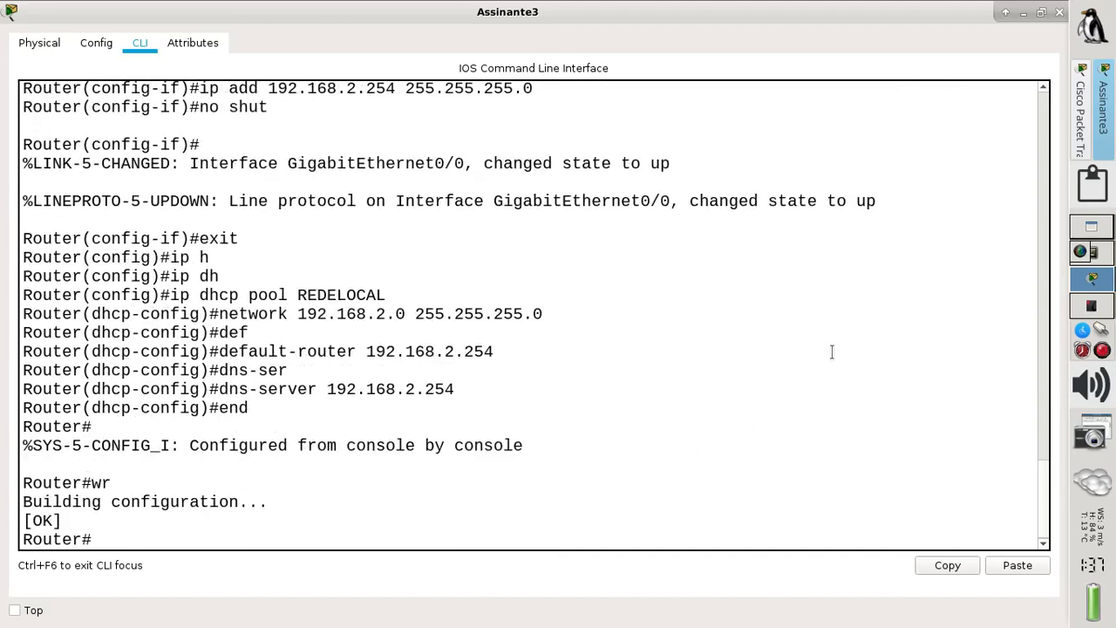
left_click(1025, 11)
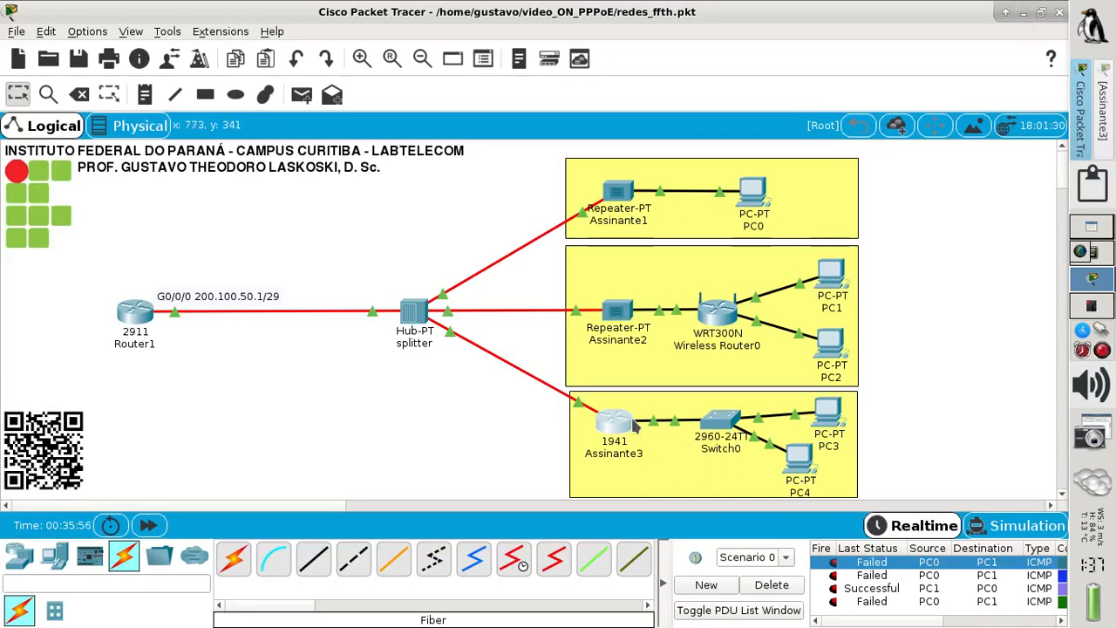
- Switch PC3's IP Configuration to DHCP
mouse_move(610, 425)
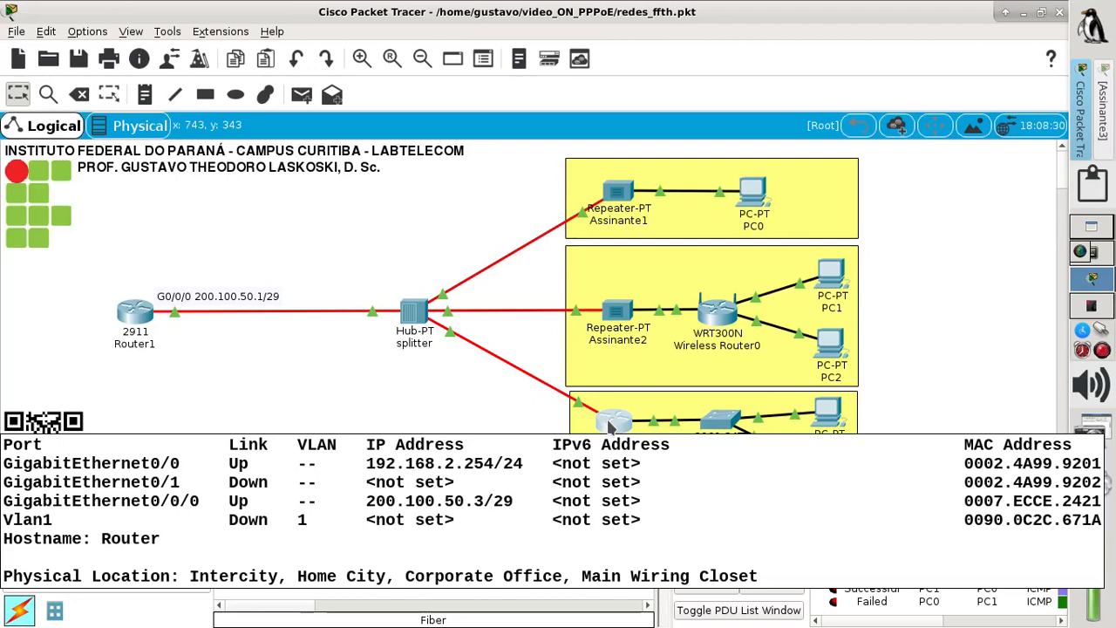
left_click(823, 417)
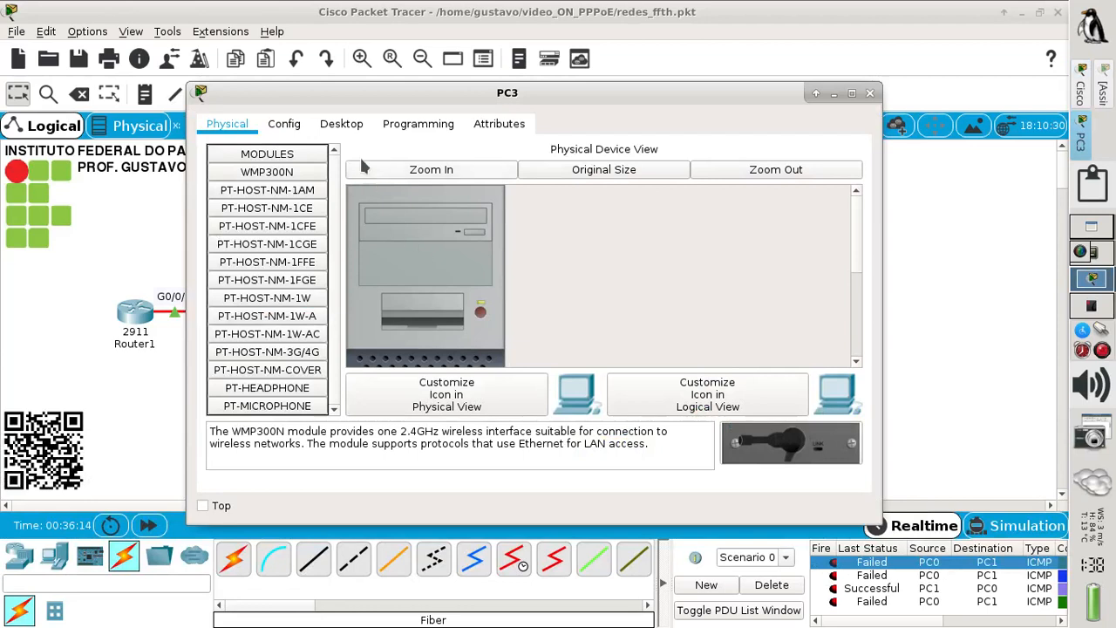
left_click(342, 126)
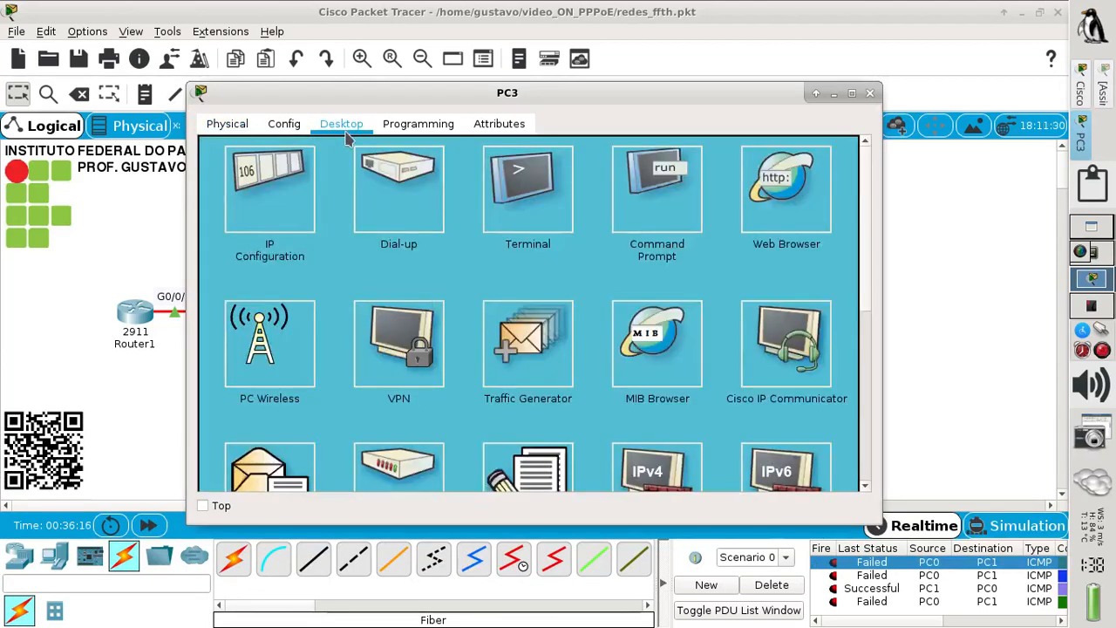
left_click(293, 186)
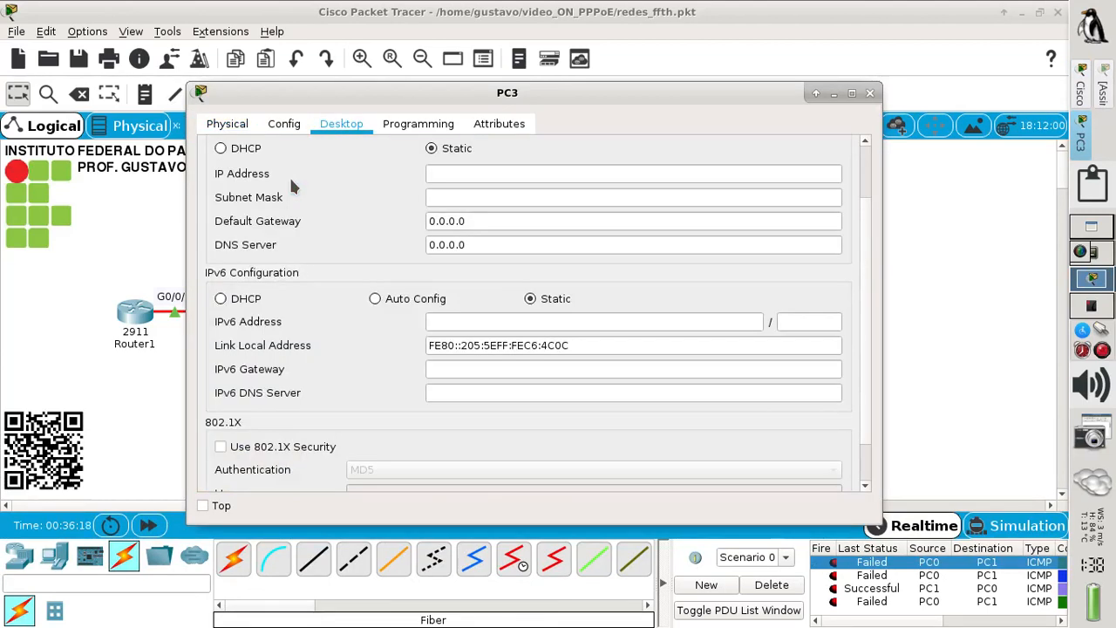
left_click(237, 152)
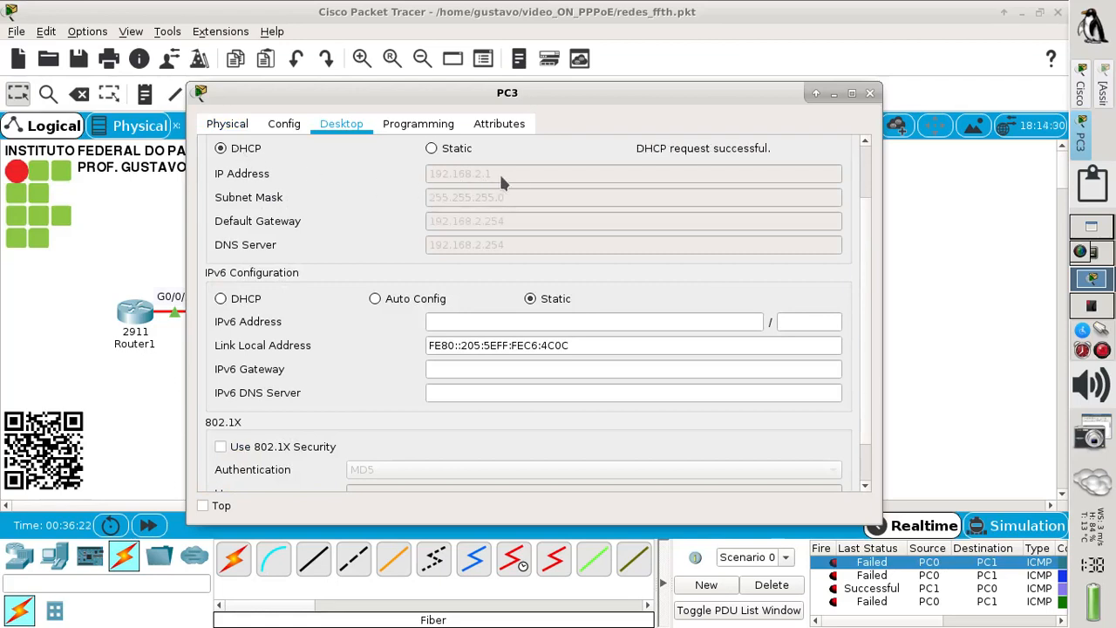
left_click(869, 93)
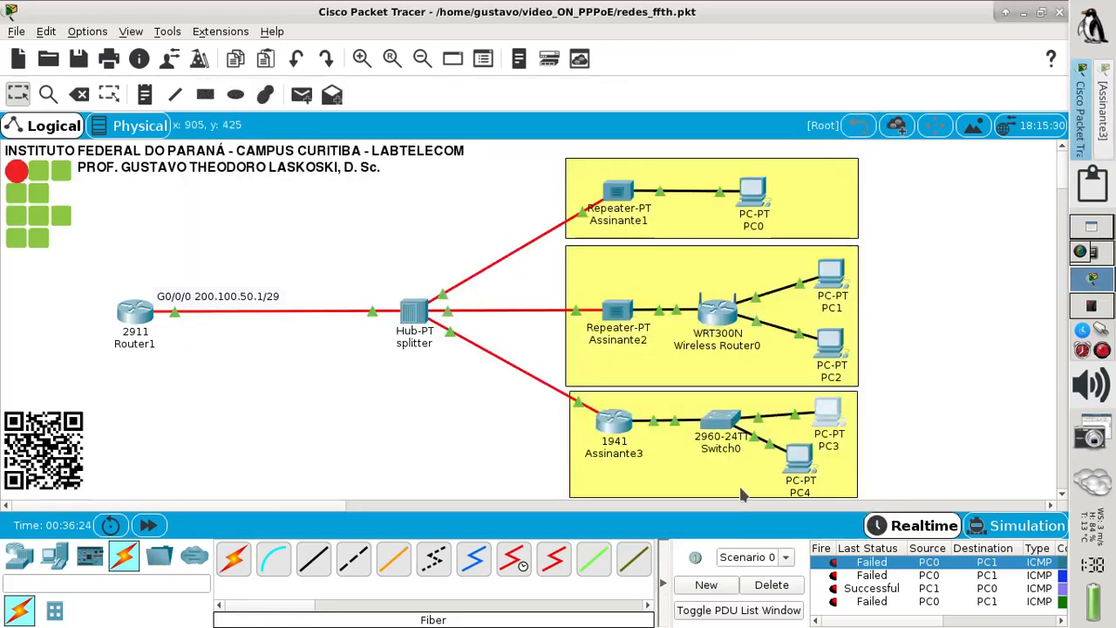
- Switch PC4 to DHCP, getting 192.168.2.2/24, and clear the old ping results
left_click(799, 455)
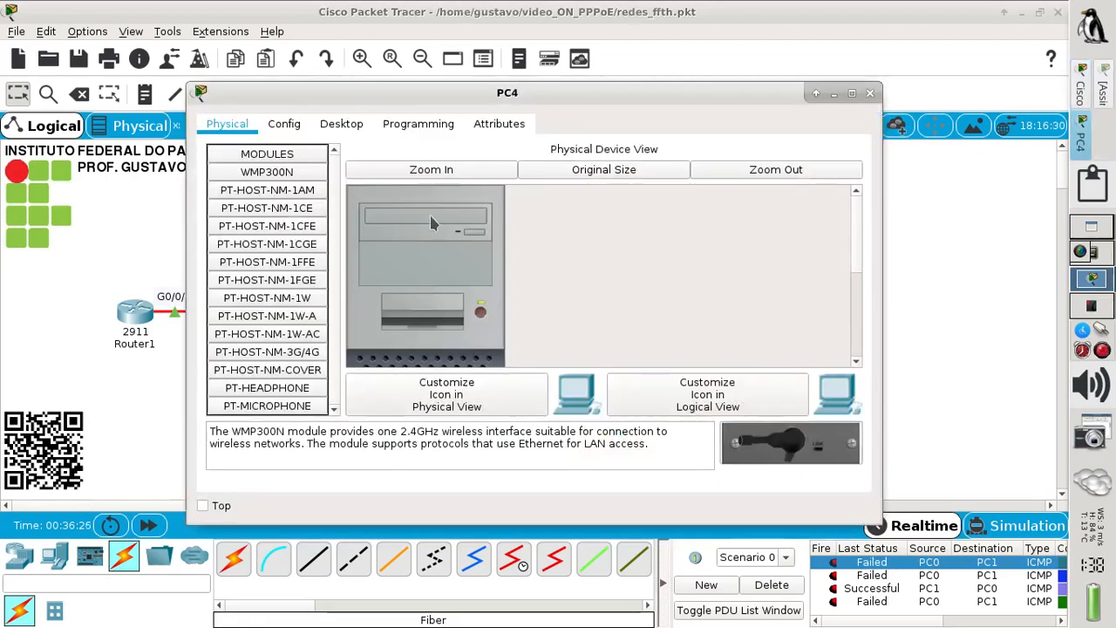
left_click(350, 129)
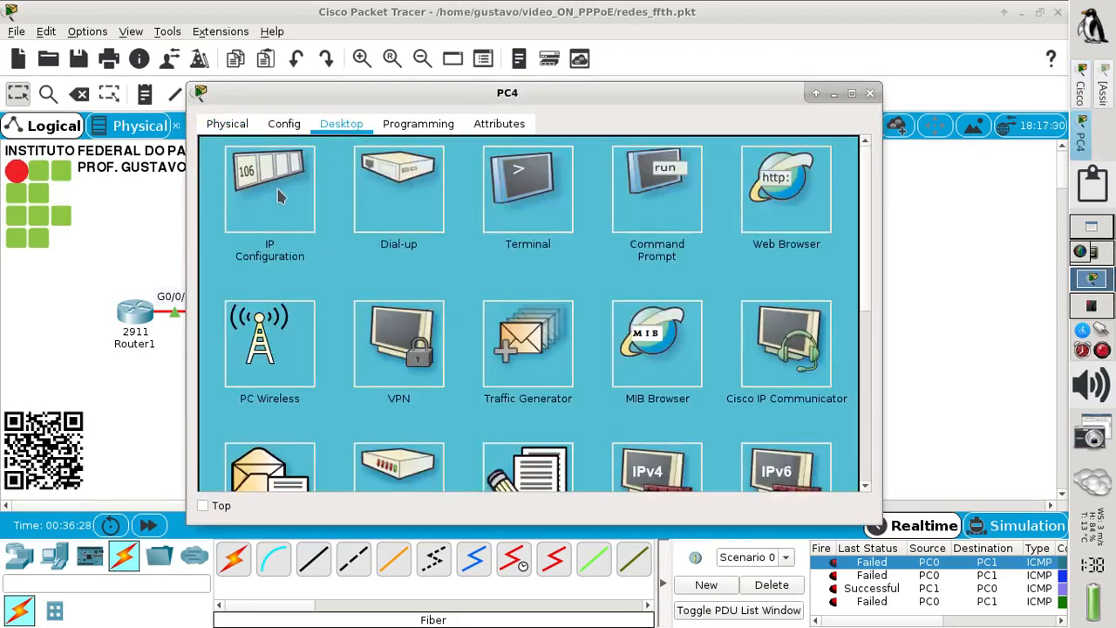
left_click(280, 196)
left_click(245, 149)
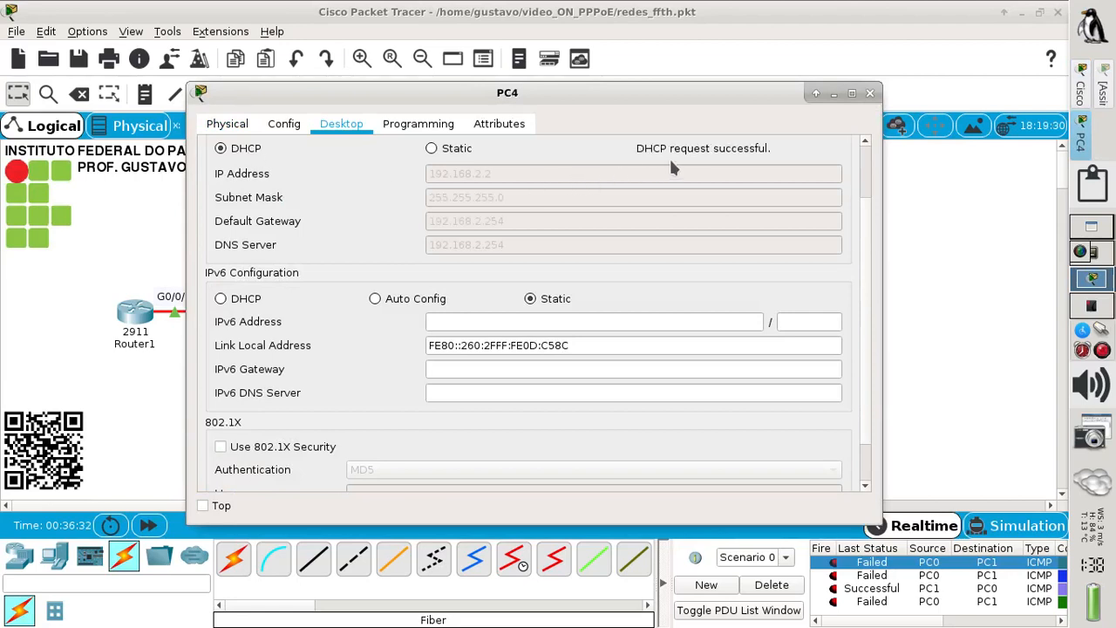
left_click(869, 92)
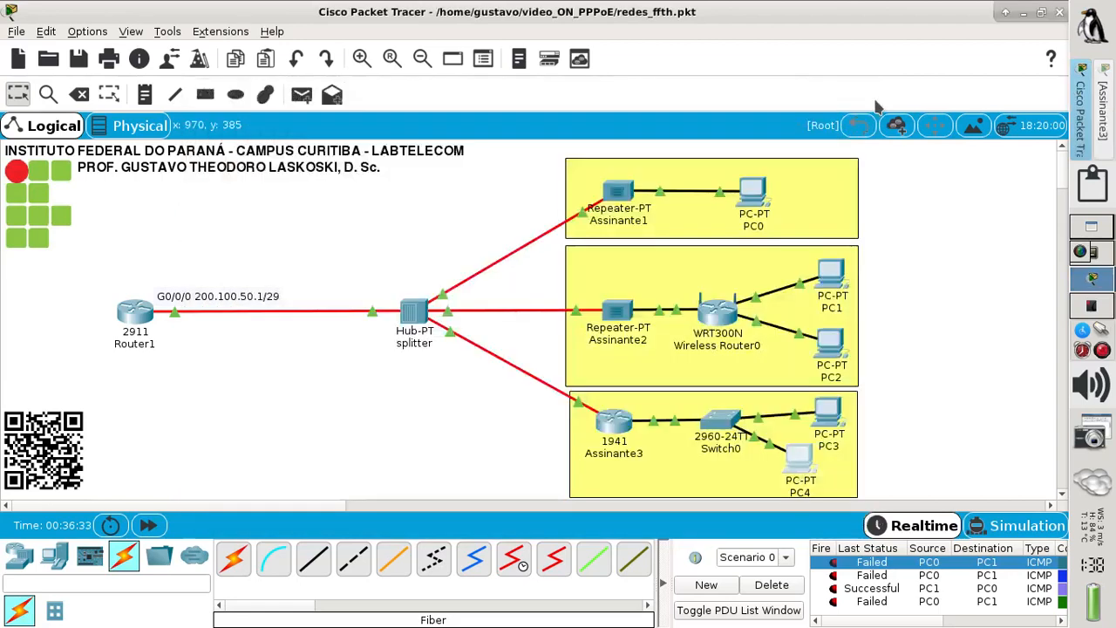
left_click(767, 584)
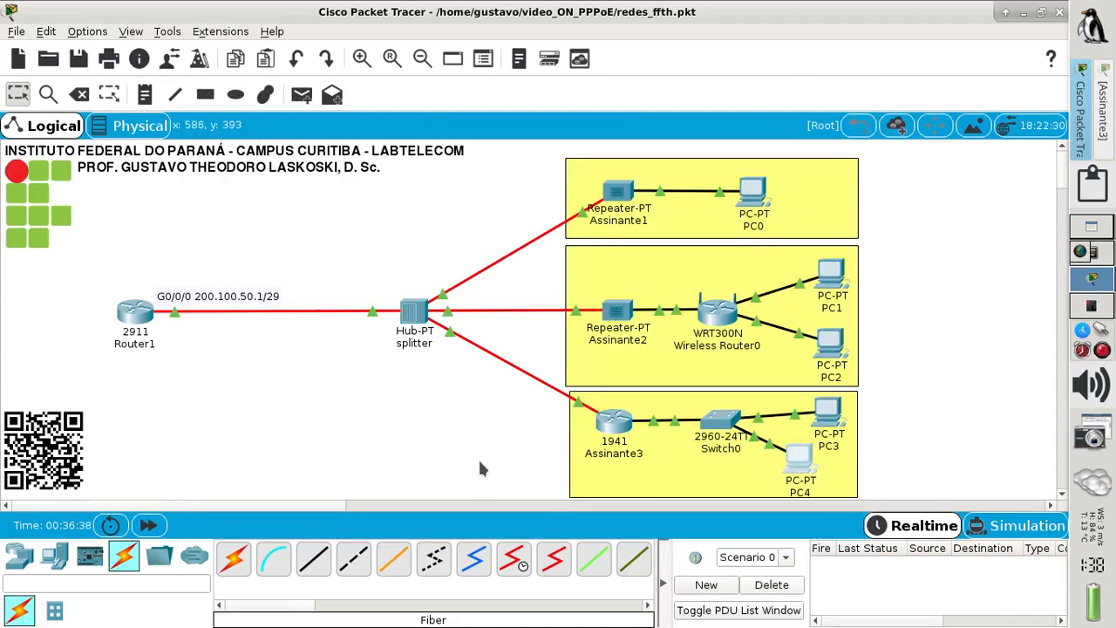
- Send a simple PDU from PC3 to PC4, which succeeds
left_click(301, 94)
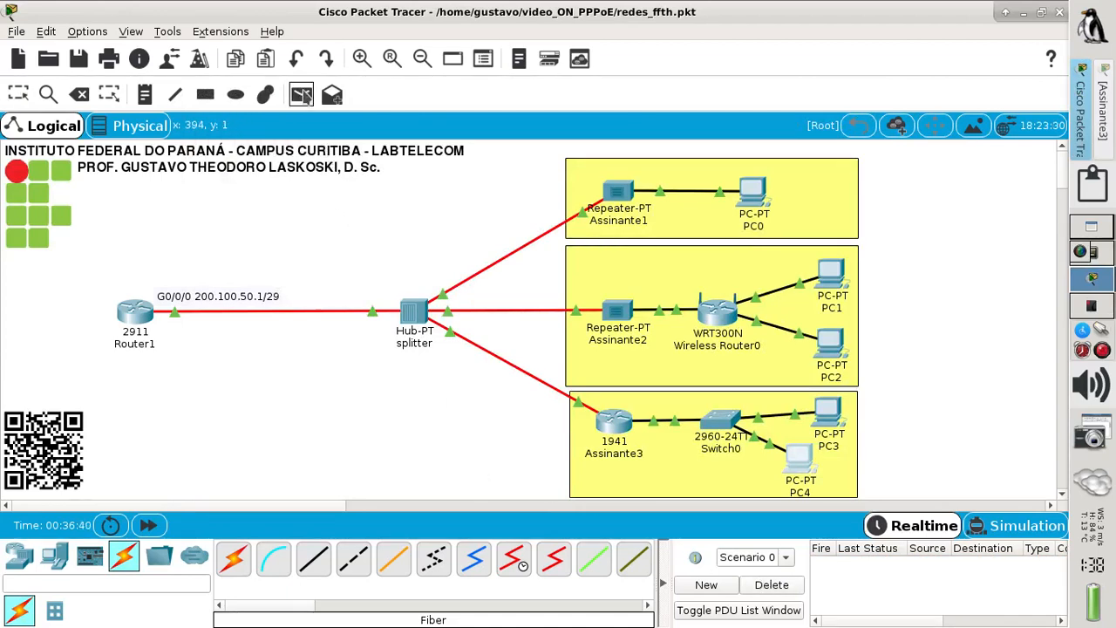
left_click(828, 411)
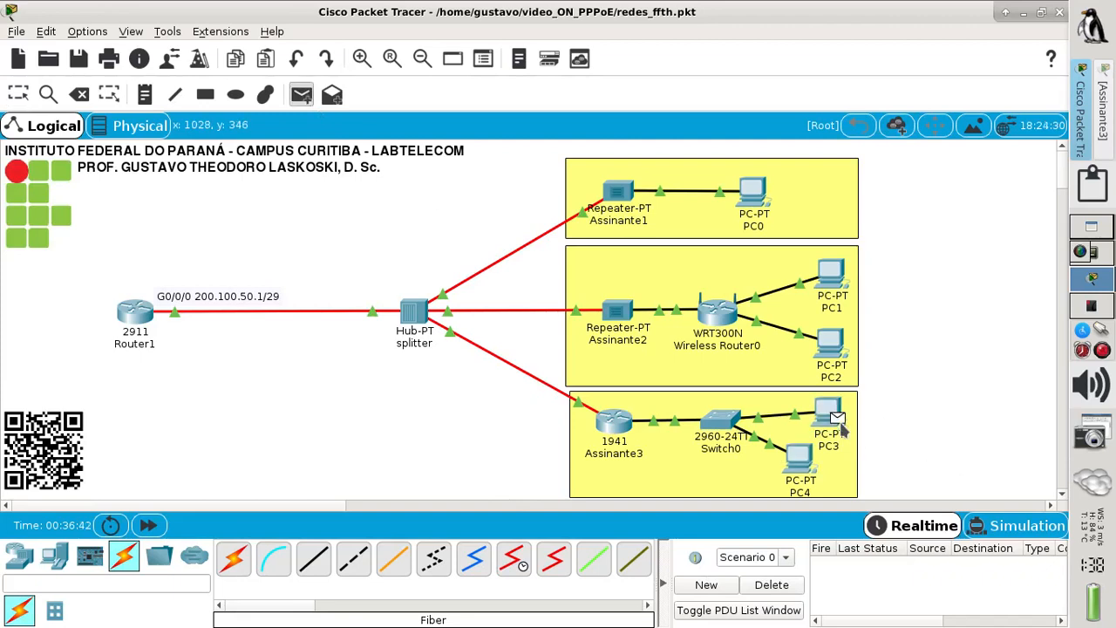
left_click(797, 464)
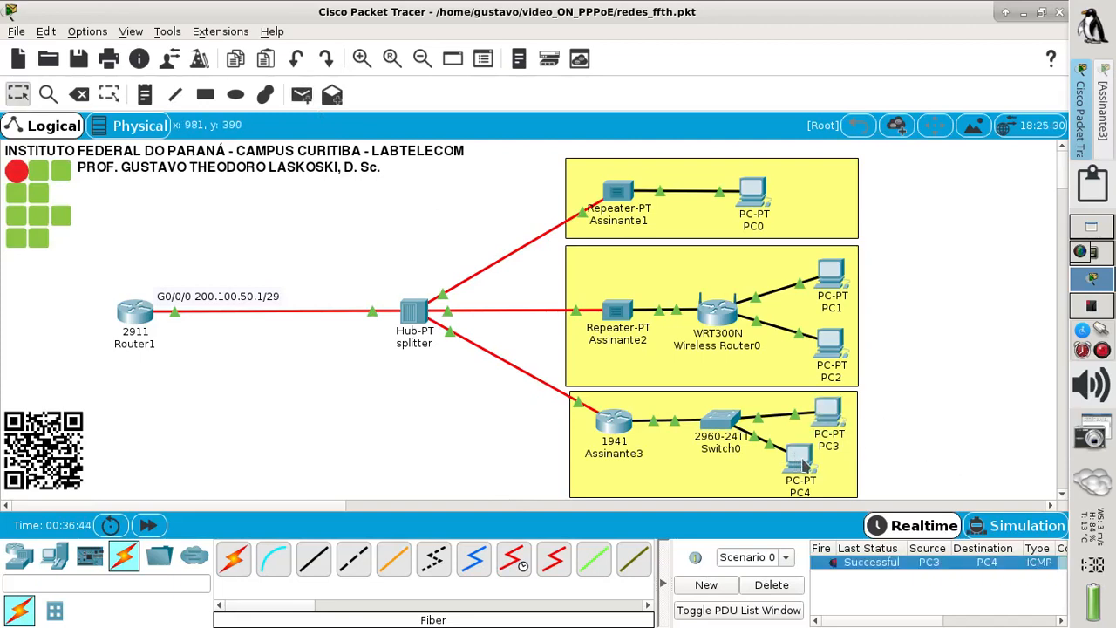
- Ping Router1 from PC3 three times (all fail), clear the results, and open Assinante3's CLI
left_click(300, 94)
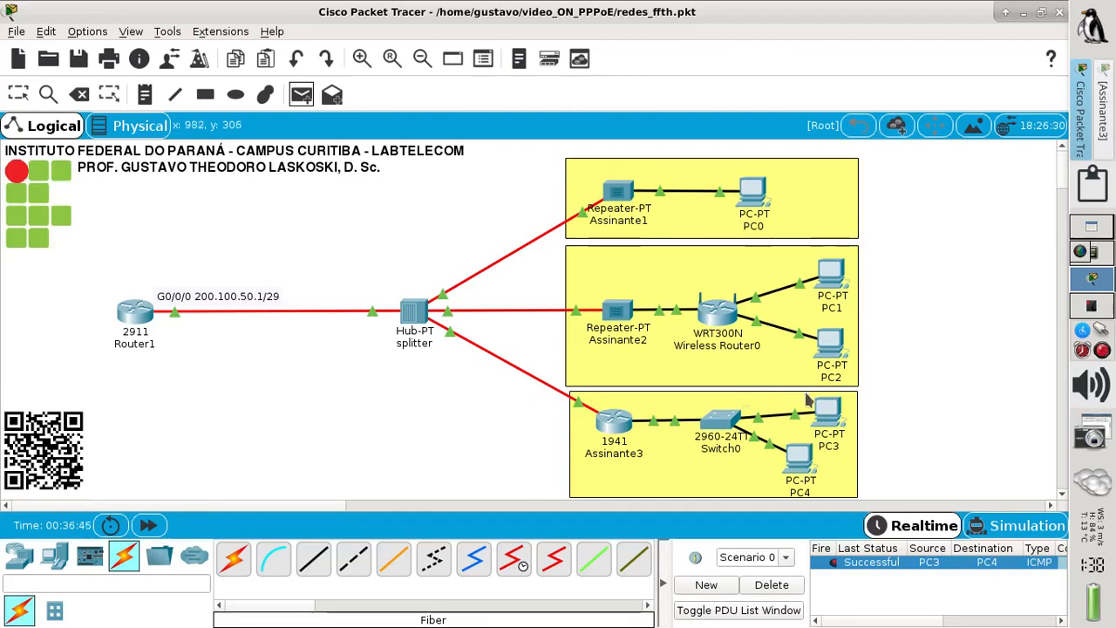
left_click(828, 415)
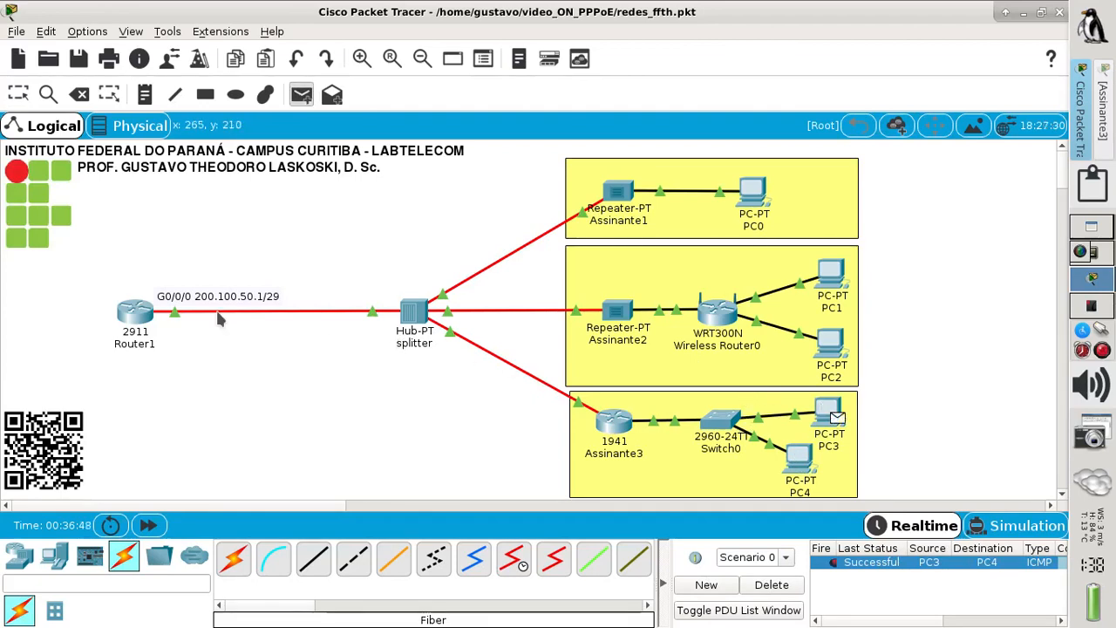
left_click(136, 316)
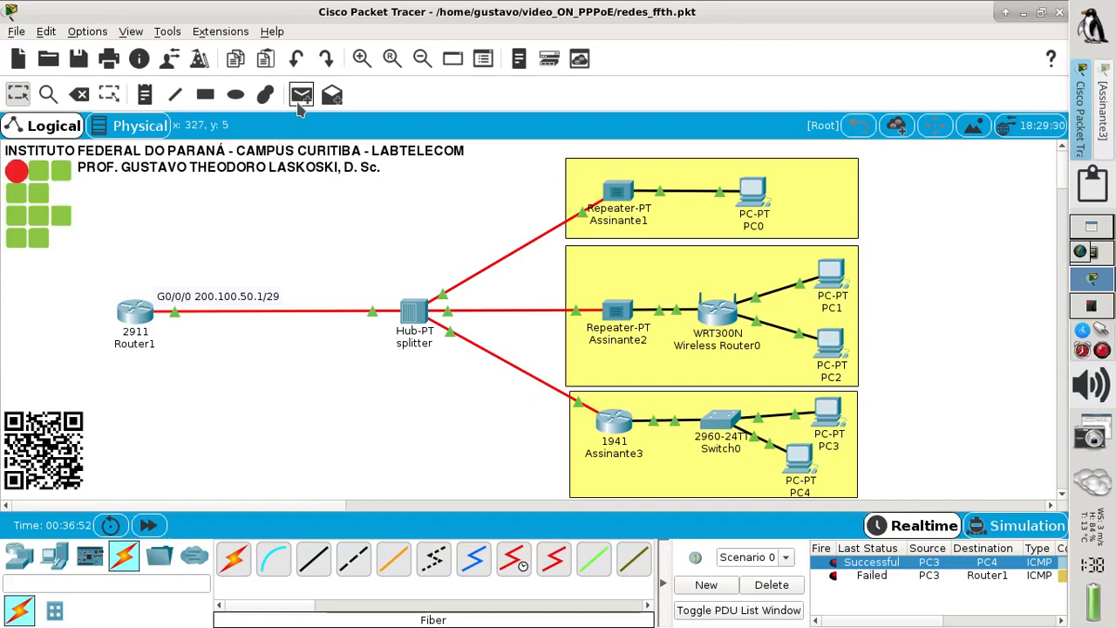
left_click(301, 95)
left_click(828, 413)
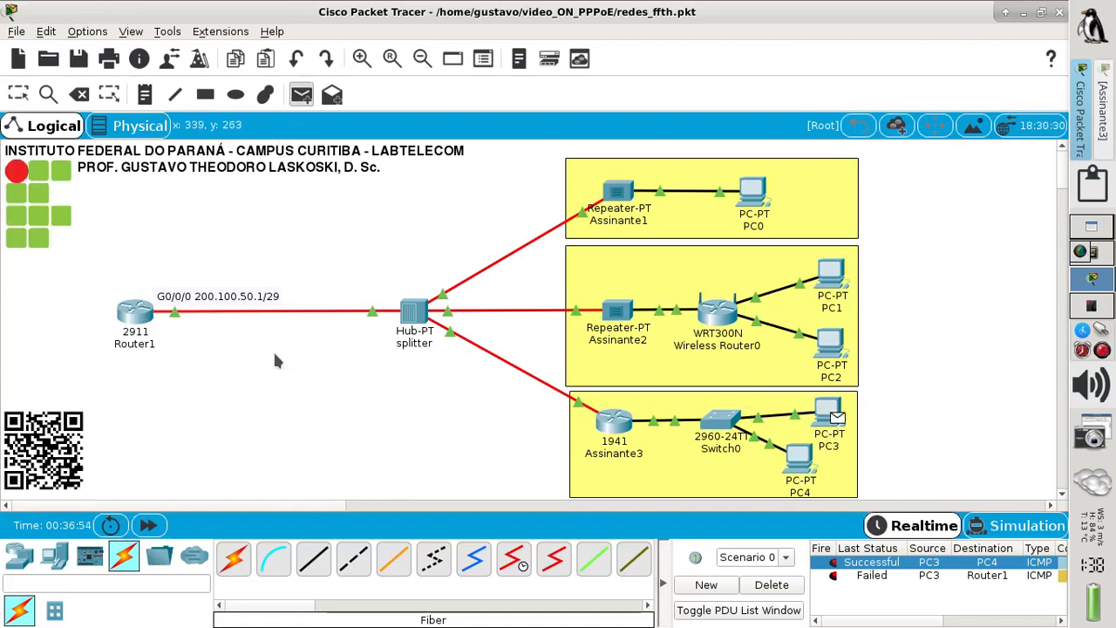
left_click(138, 315)
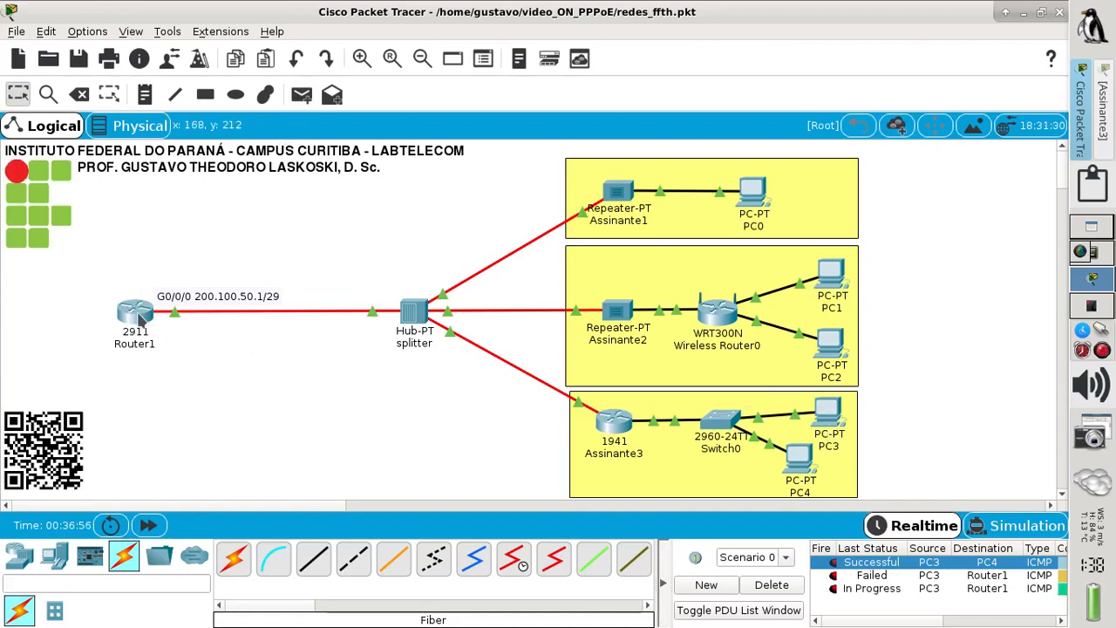
left_click(301, 94)
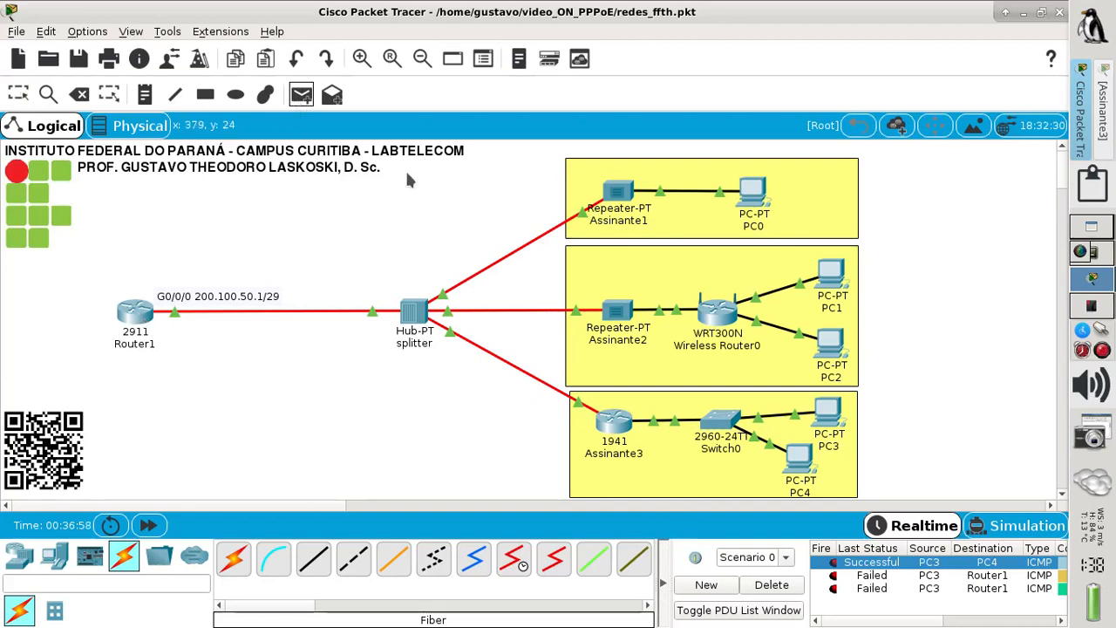
left_click(828, 413)
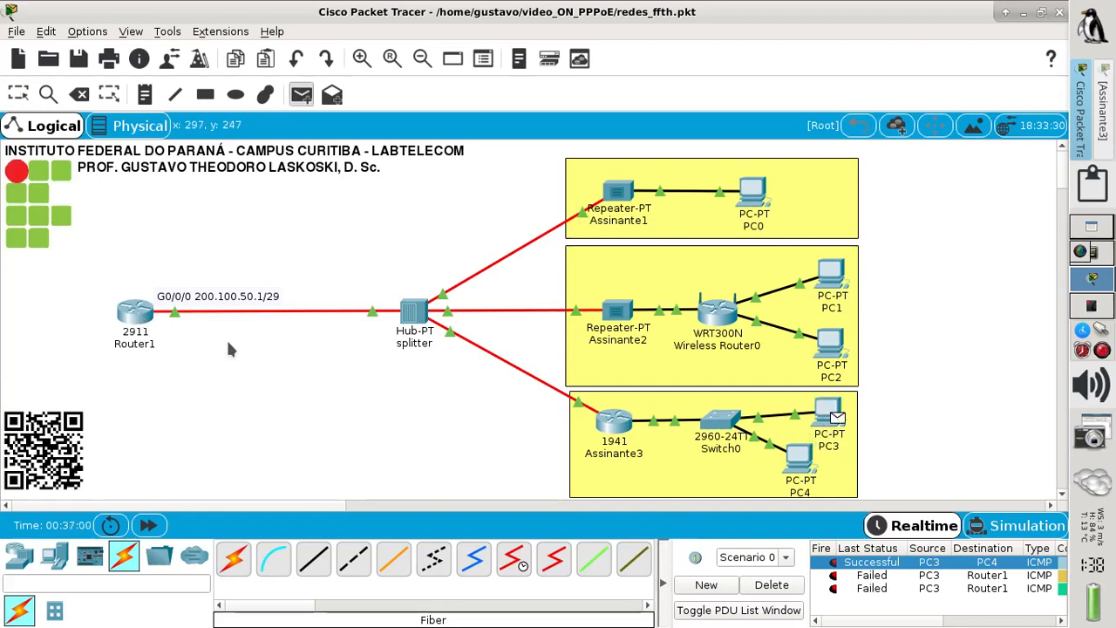
left_click(144, 318)
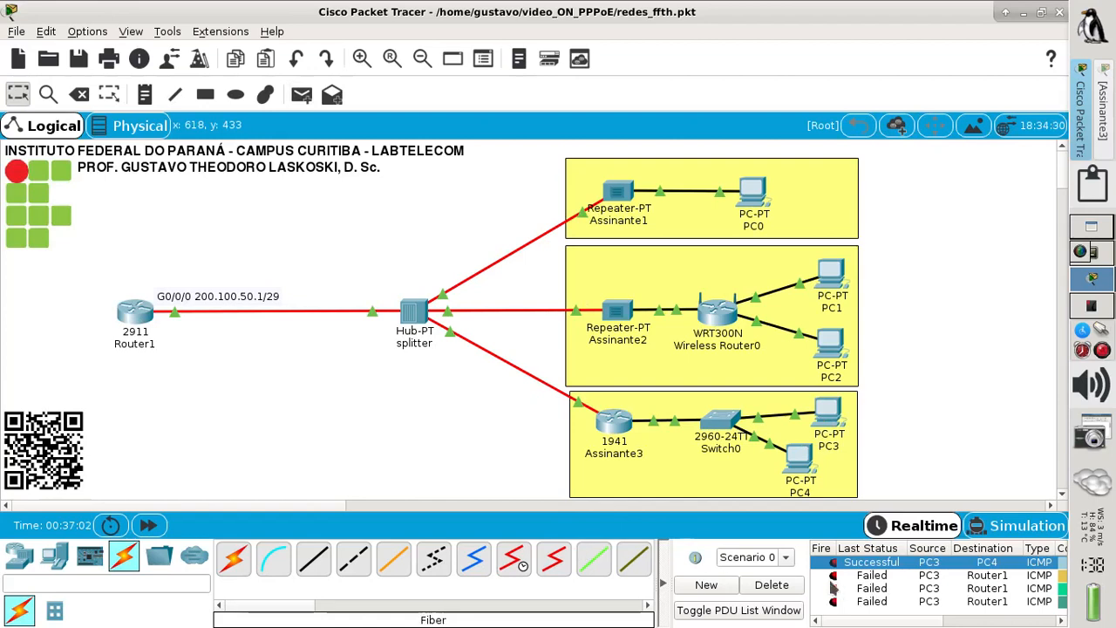
left_click(767, 589)
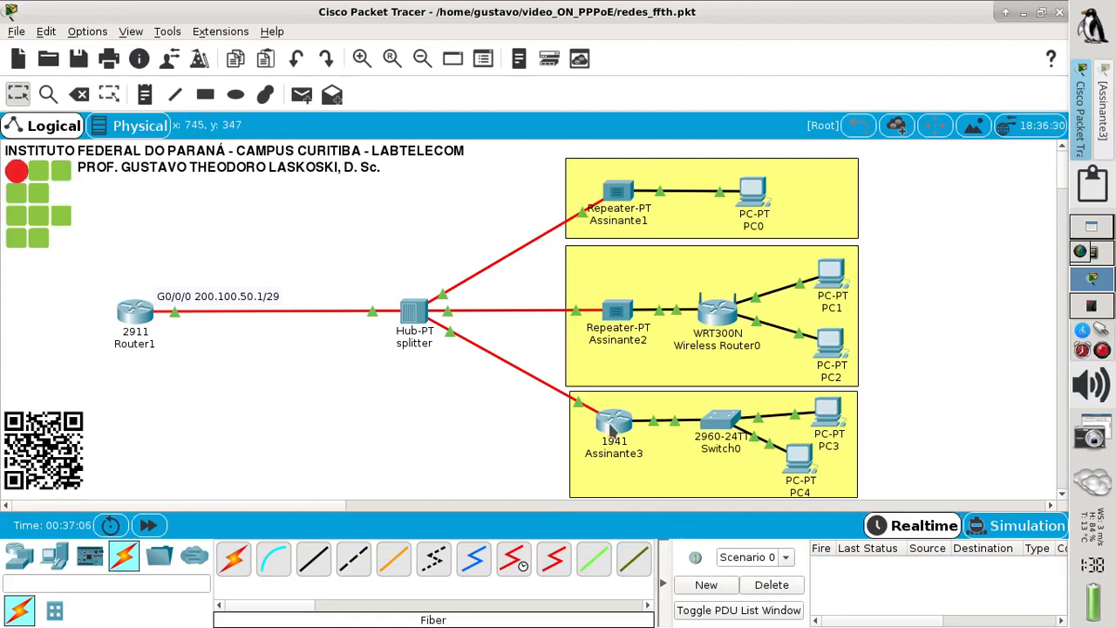
left_click(610, 424)
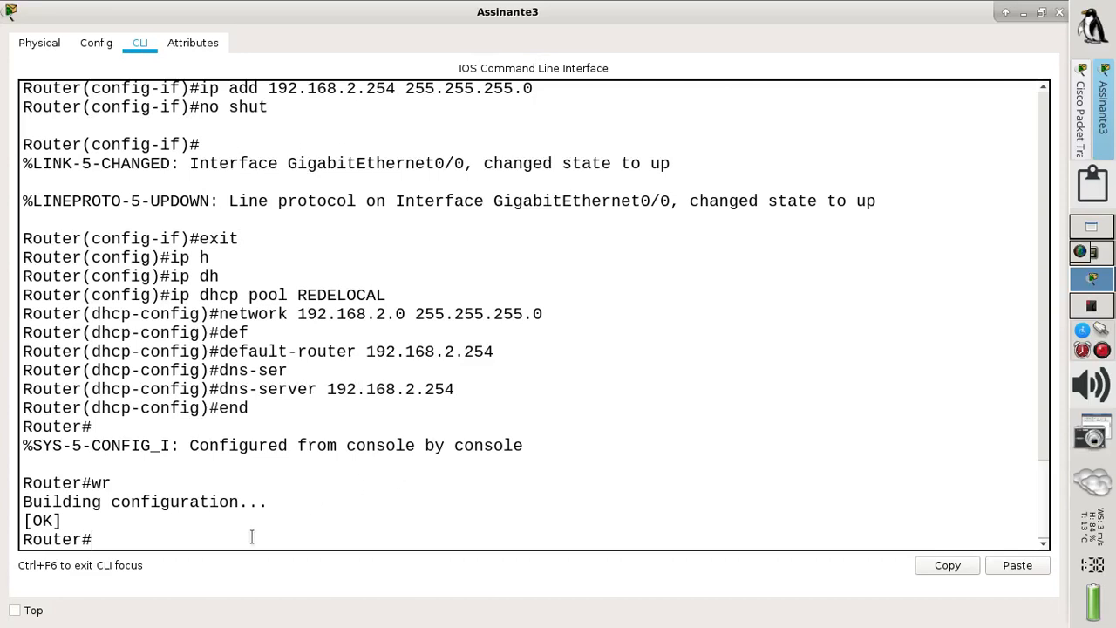
- Run sh ip route on Assinante3, highlight the 192.168.2.0/24 and 200.100.50.0 routes, then close it
type("sh ip route")
key("Return")
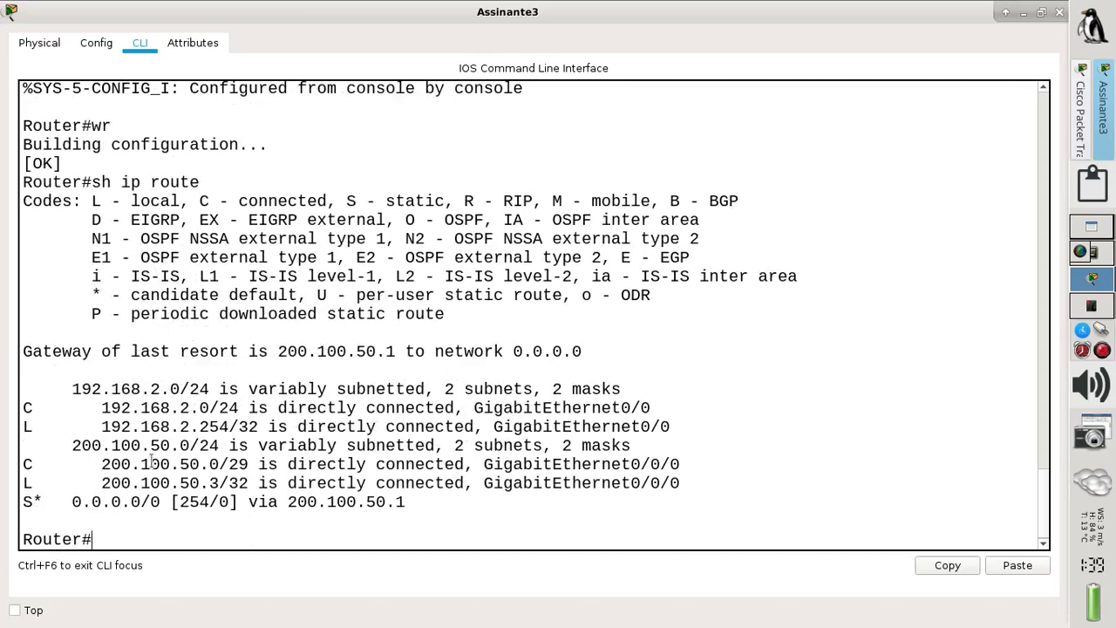
left_click_drag(73, 391, 209, 390)
left_click_drag(82, 446, 209, 447)
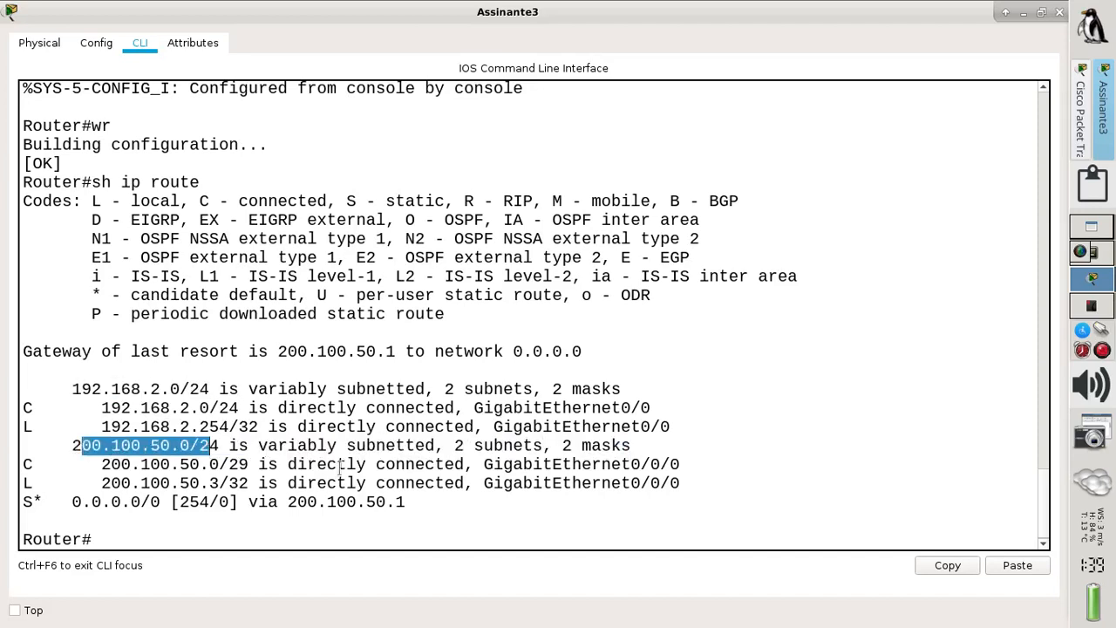
left_click(1060, 12)
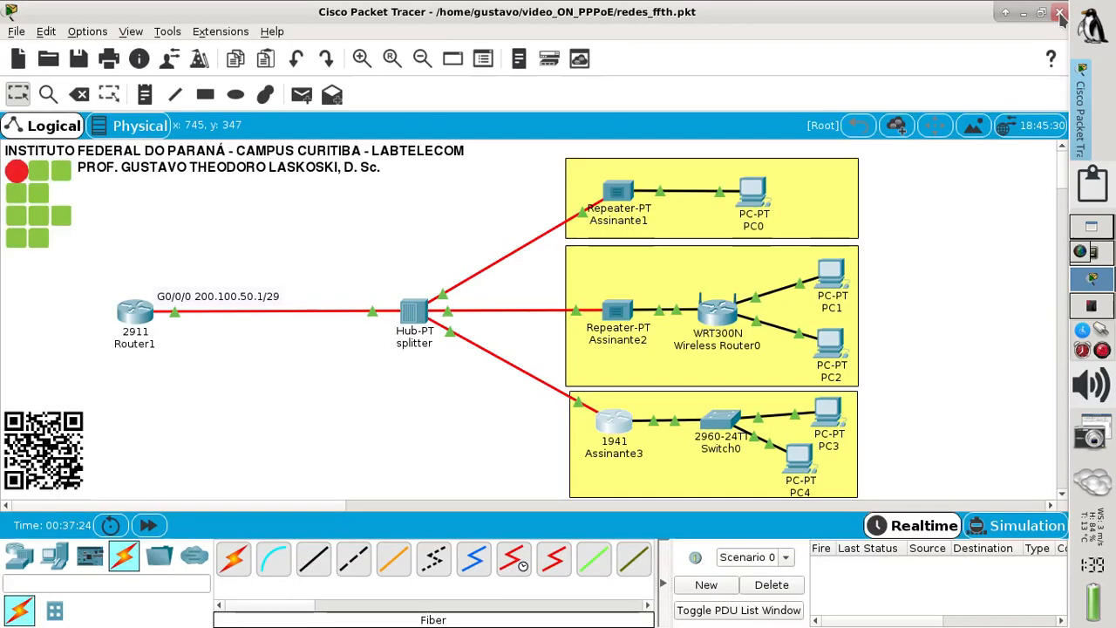
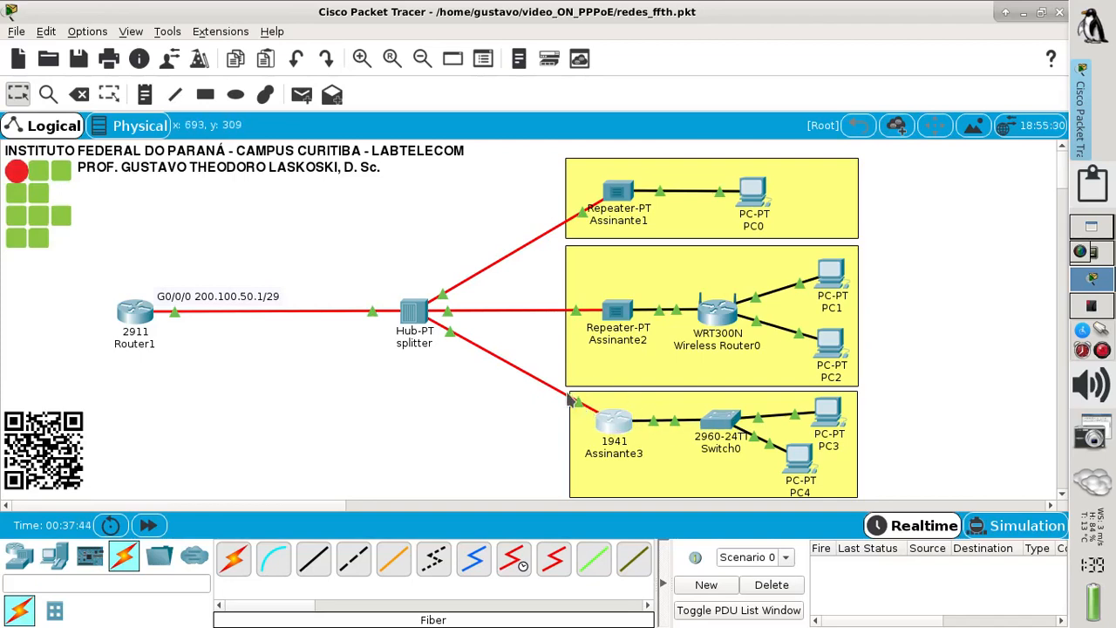
- Show Router1's routing table with sh ip route and highlight the 200.100.50.0/29 route
left_click(135, 312)
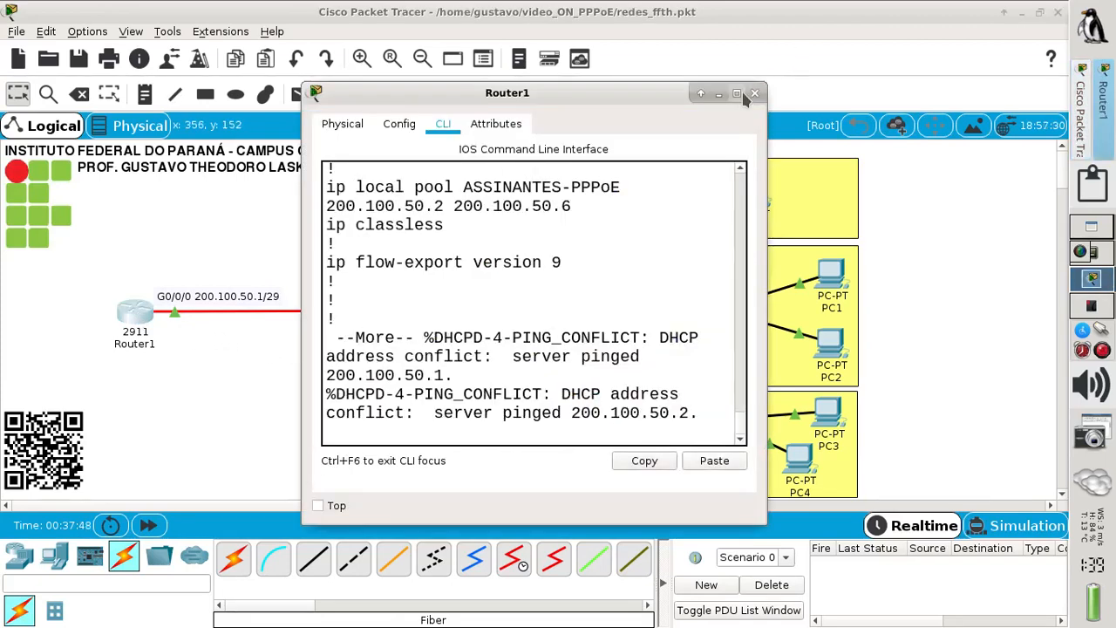
left_click(737, 93)
key("Return")
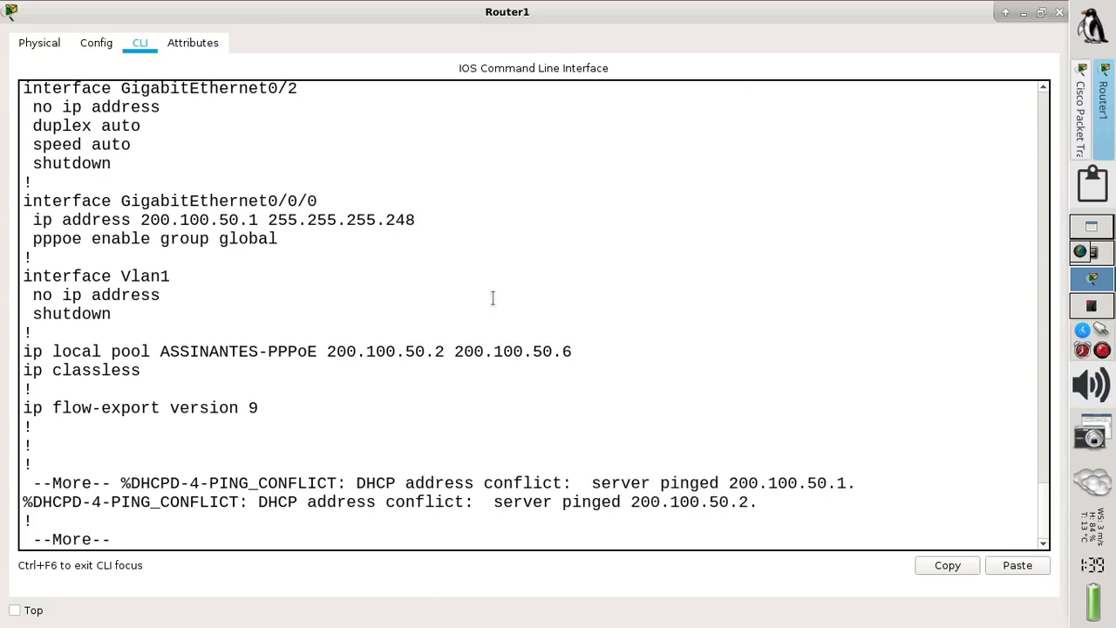
key("Return")
key("Return")
type("s")
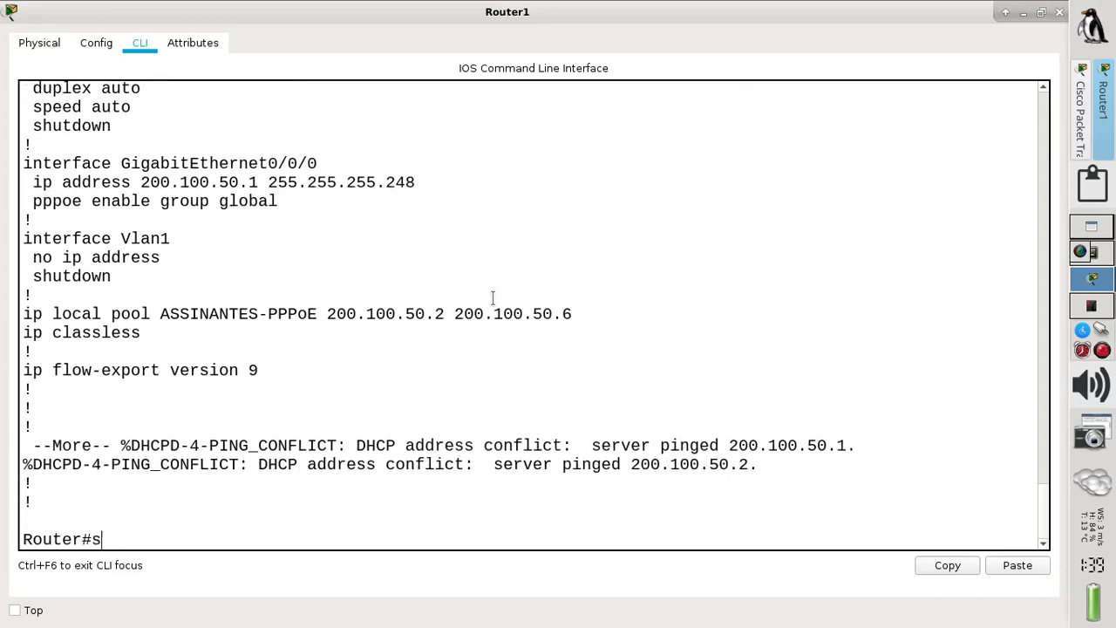
type("h ip rou")
key("Tab")
key("Return")
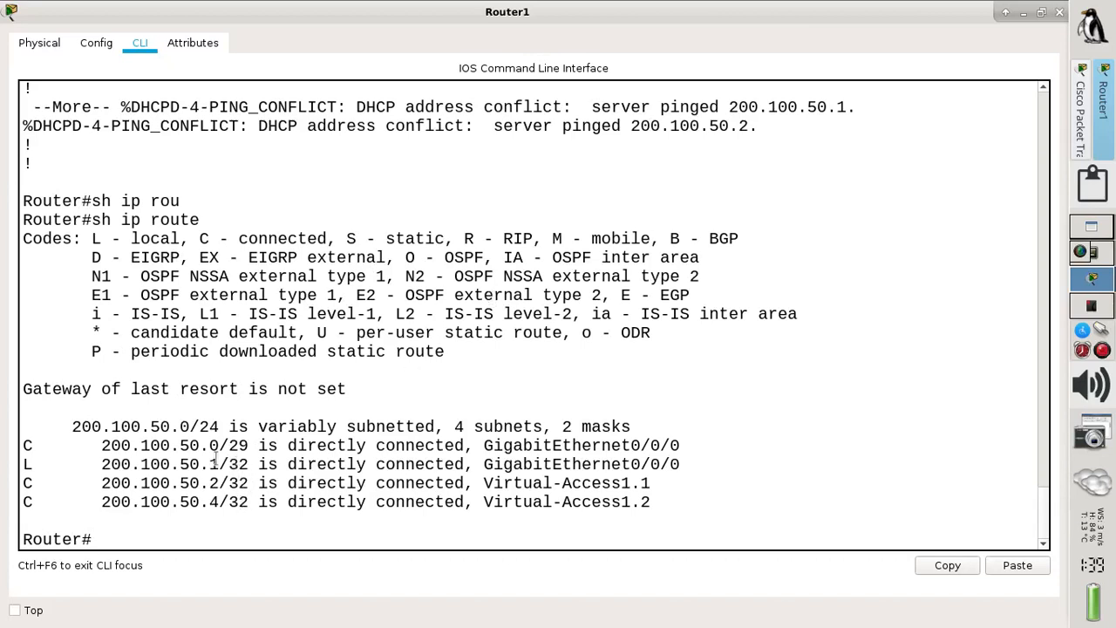
left_click_drag(110, 445, 256, 445)
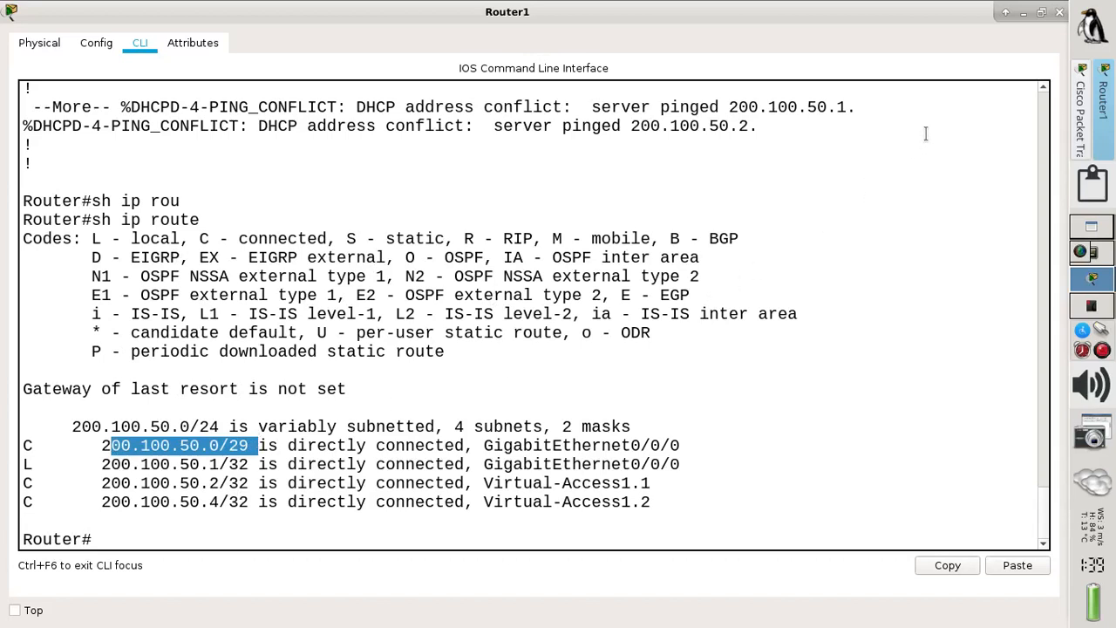
left_click(1023, 13)
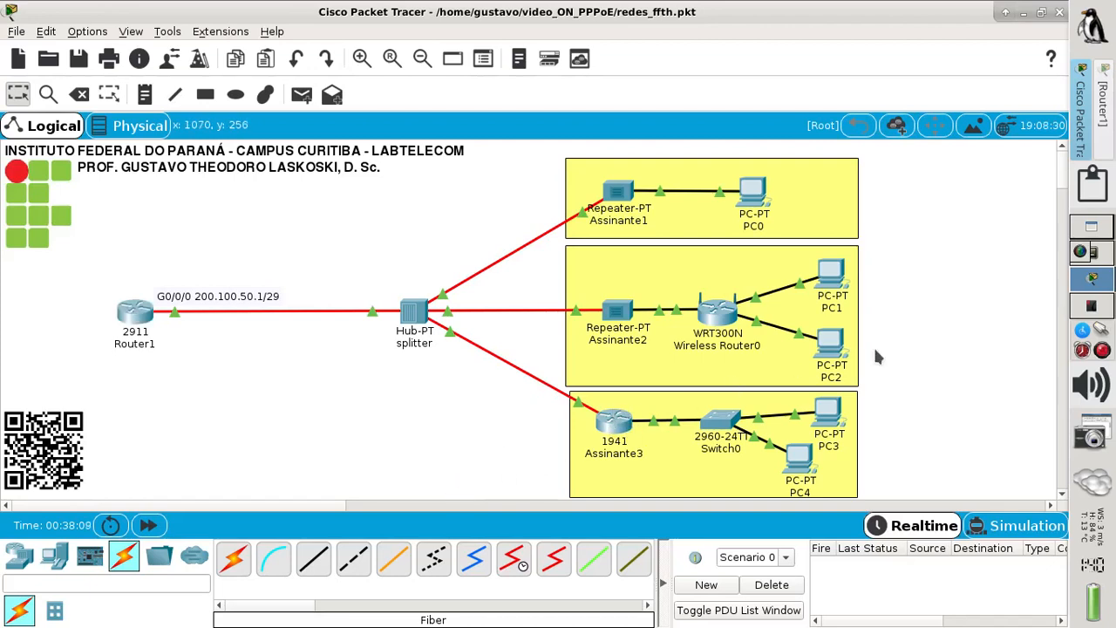
- Bring up the Roteador NAT tutorial page and scroll down through it
left_click(1087, 315)
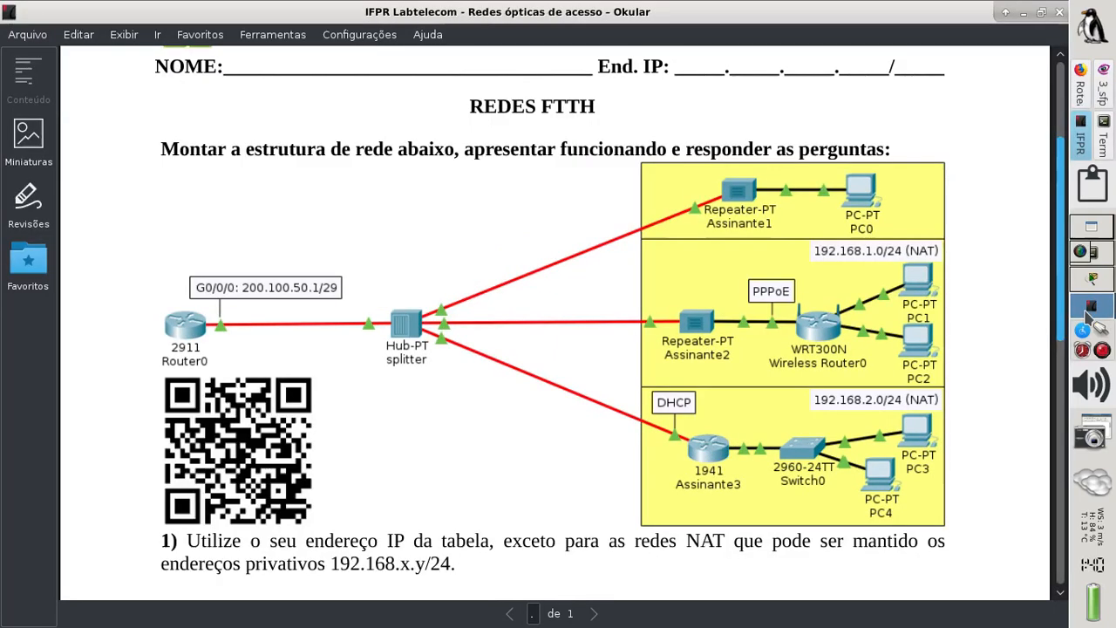
left_click(1087, 97)
scroll(646, 407, "down", 5)
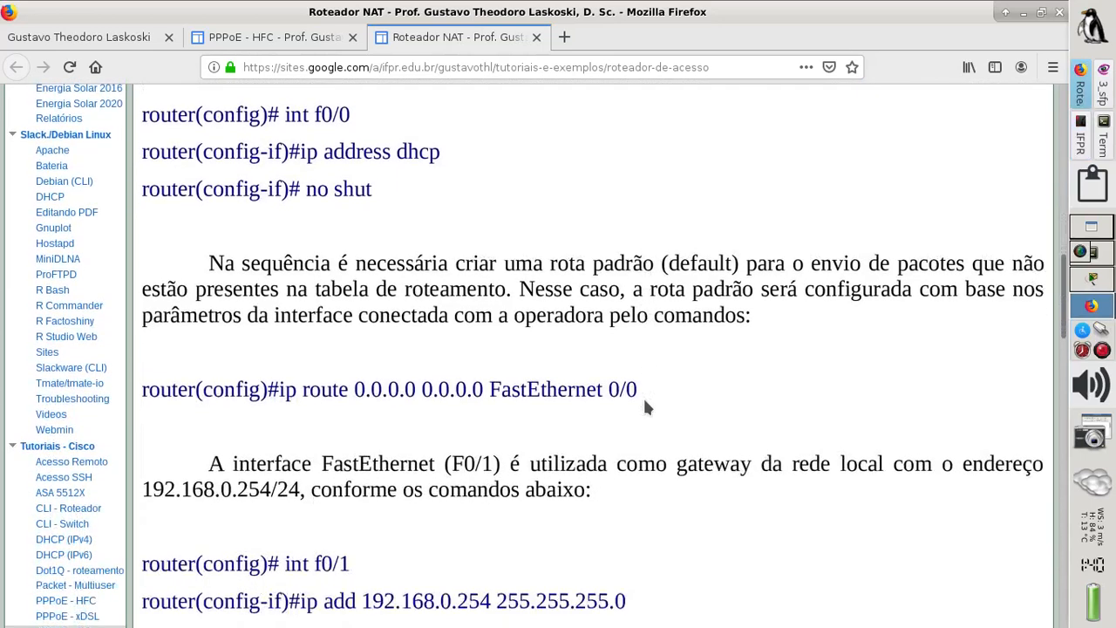
- Scroll the Roteador NAT tutorial down to its NAT commands, then go back to Packet Tracer
scroll(645, 403, "down", 1)
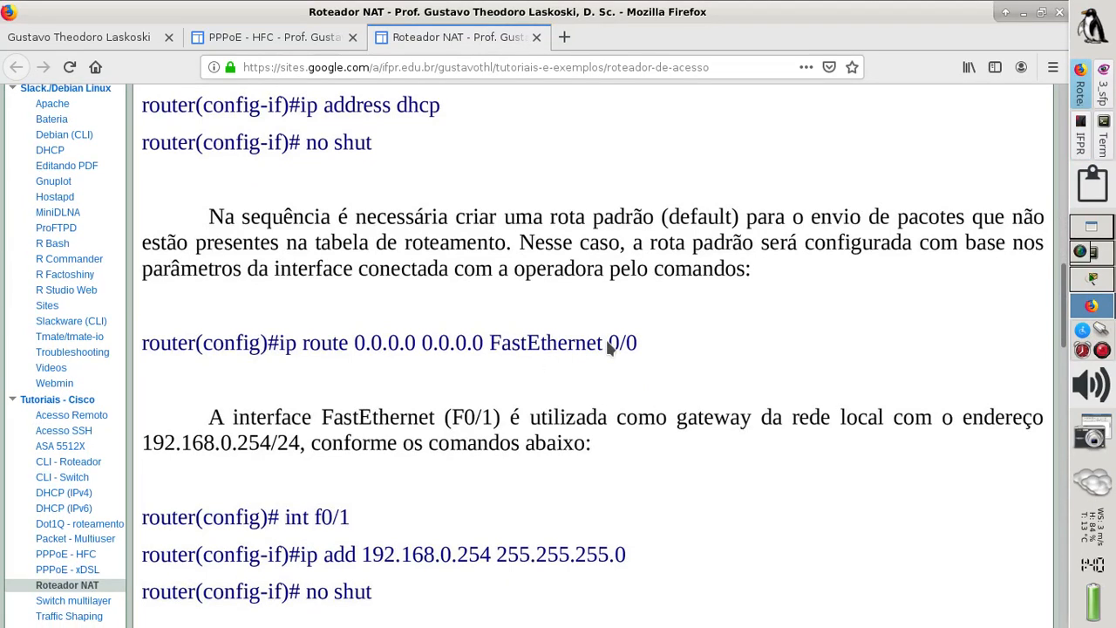
scroll(609, 347, "down", 3)
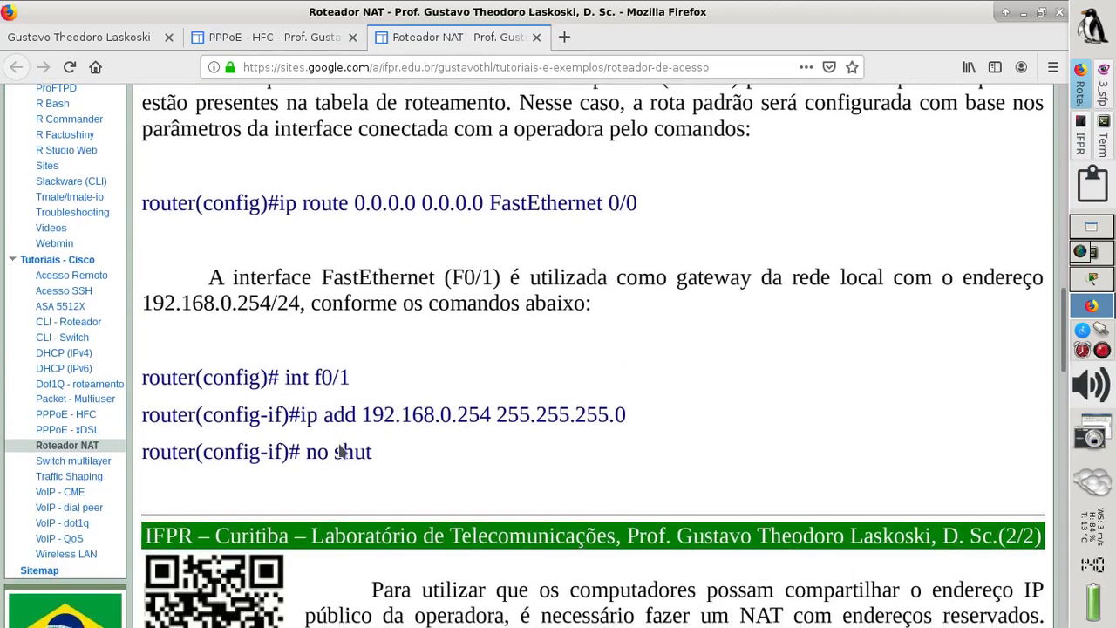
scroll(340, 495, "down", 8)
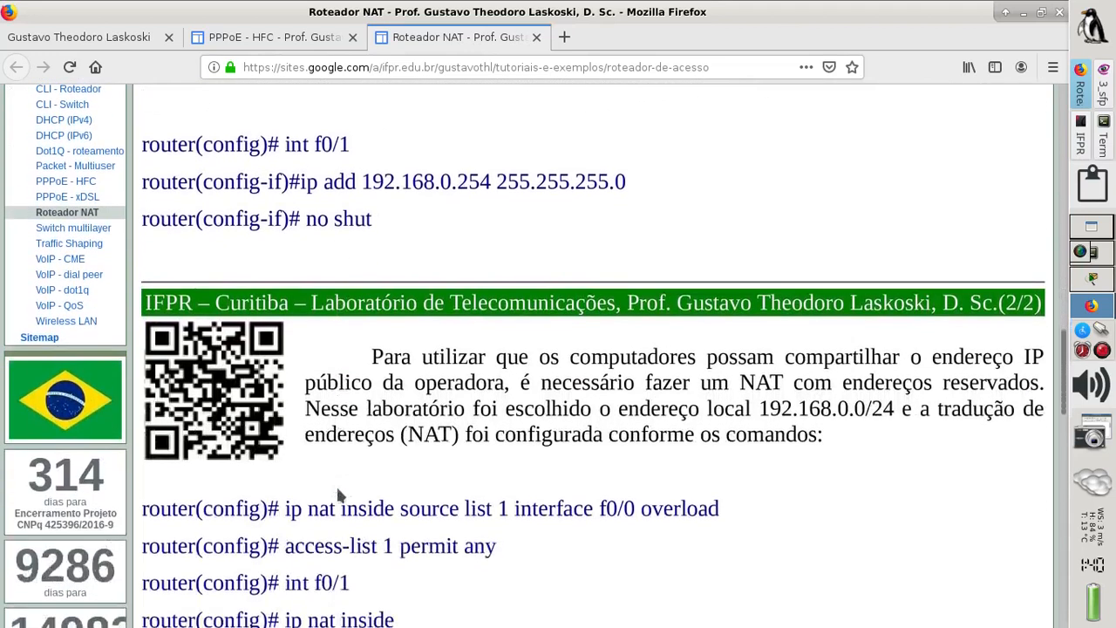
scroll(340, 495, "down", 4)
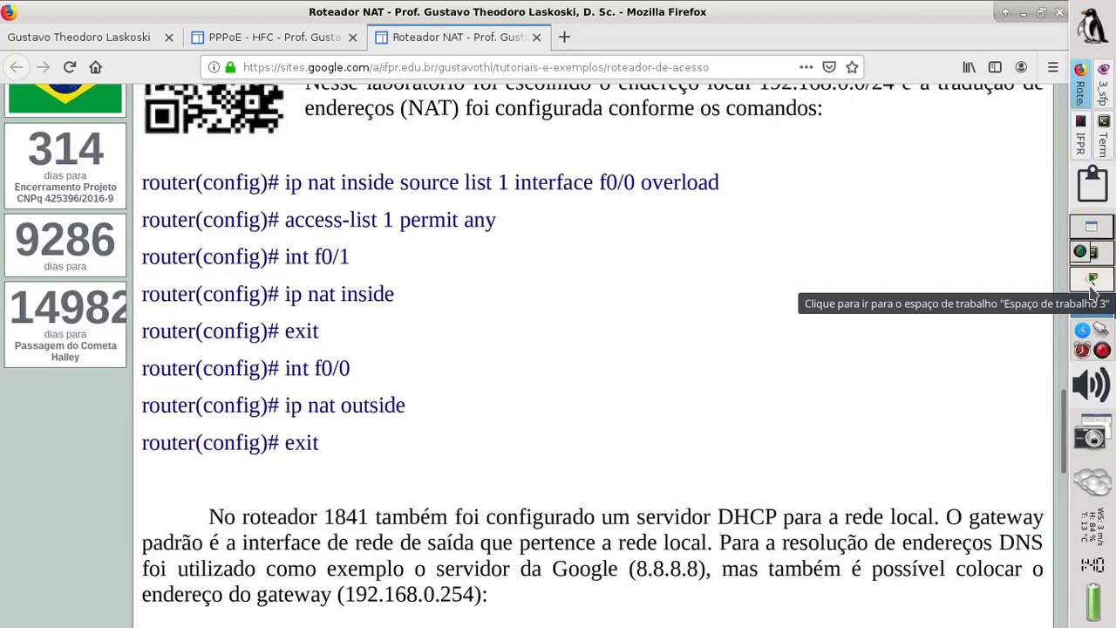
left_click(1091, 291)
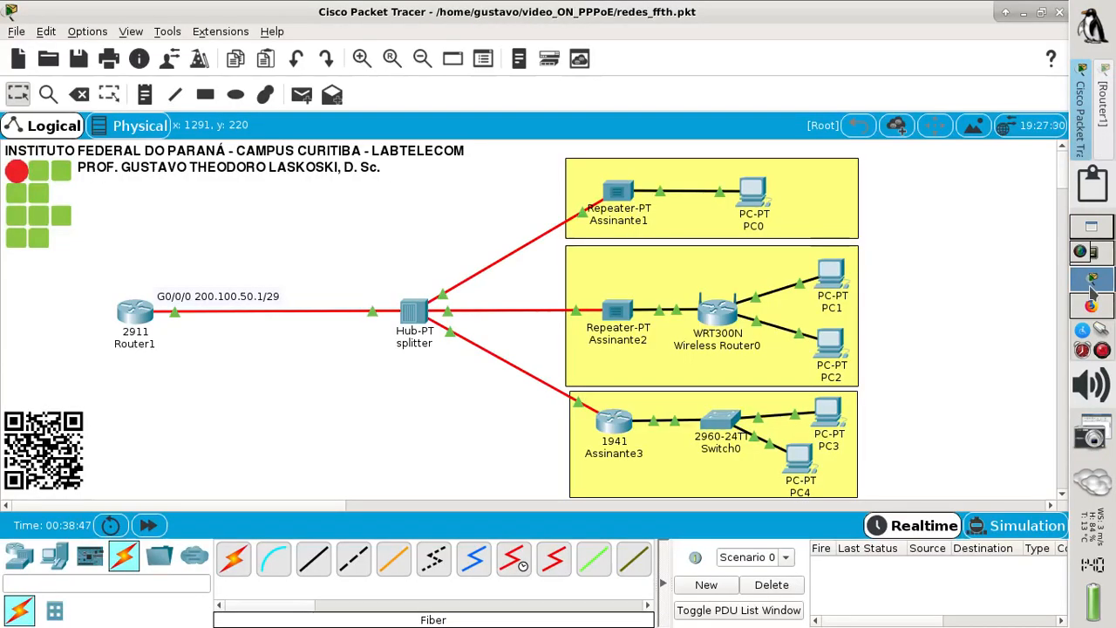
- On Assinante3, configure ip route 0.0.0.0 0.0.0.0 GigabitEthernet0/0/0 in global config mode
left_click(617, 422)
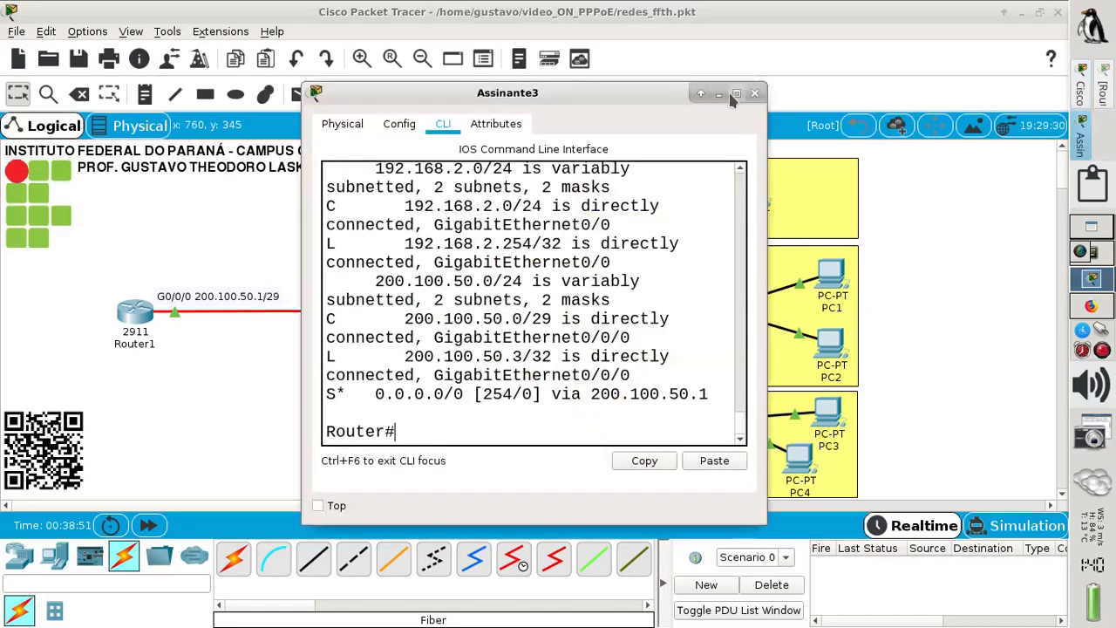
left_click(736, 93)
type("conf t")
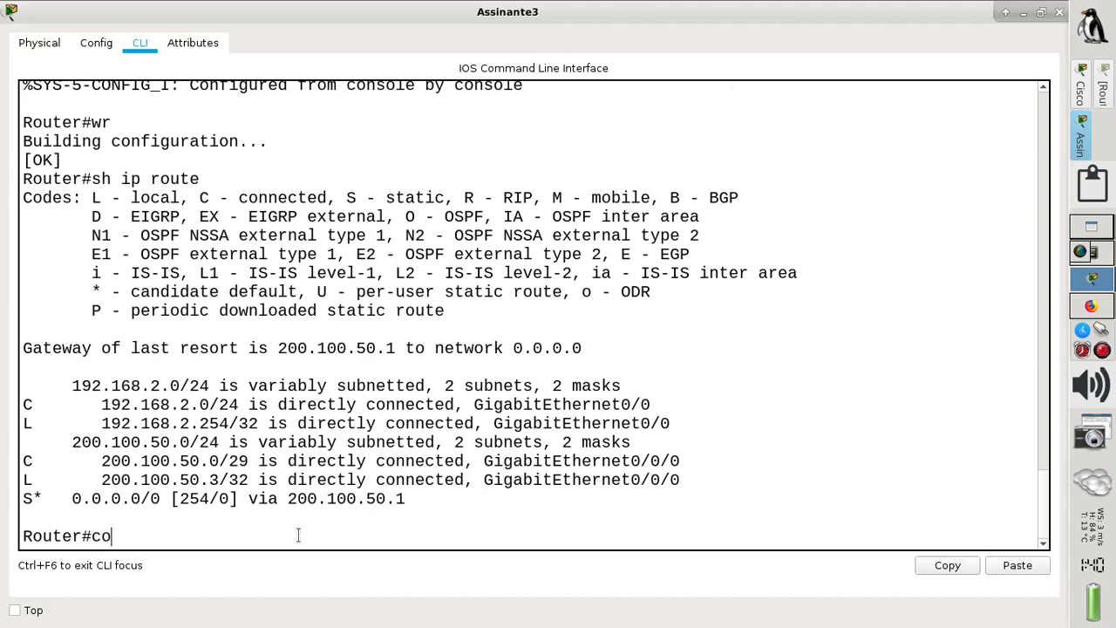
key("Return")
type("ip ro")
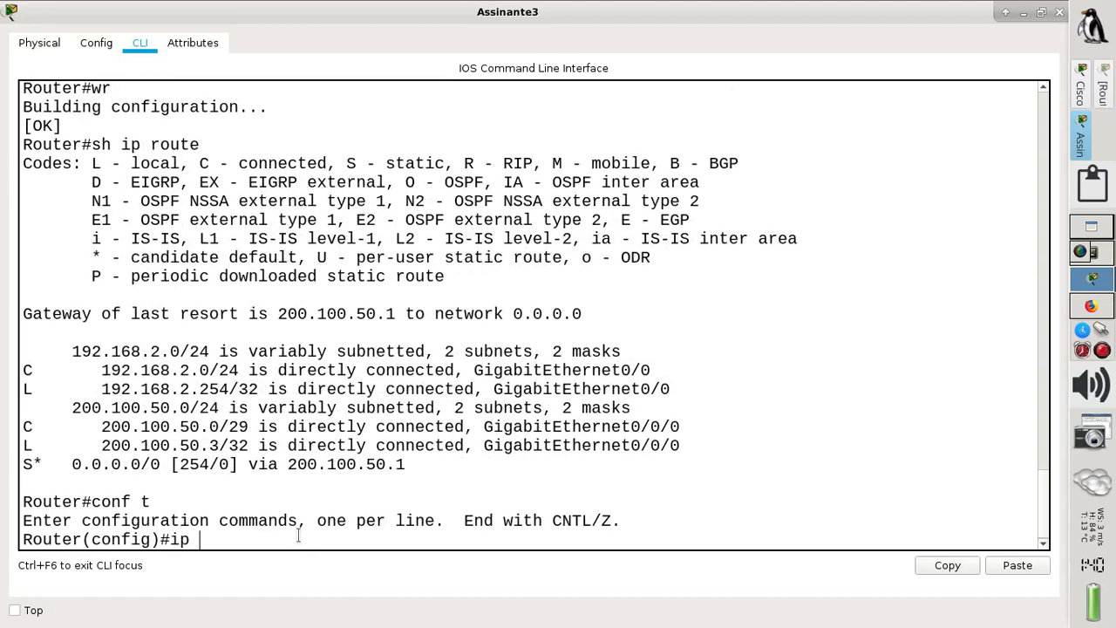
key("Tab")
type("ute")
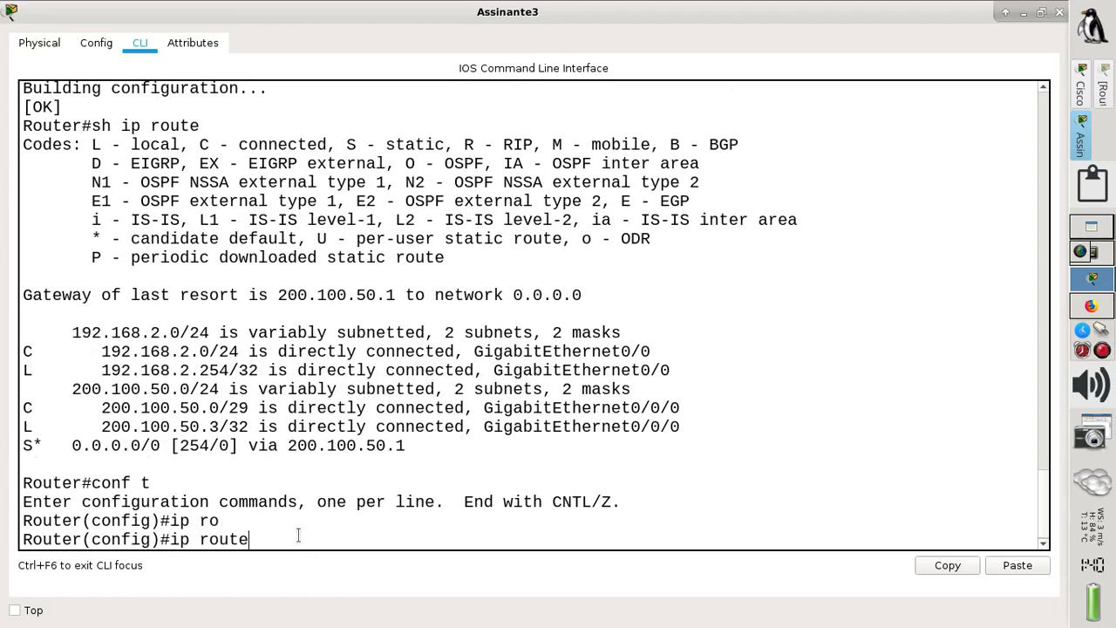
type(" 0.0.0.0 0.0.0.0 gi")
key("Tab")
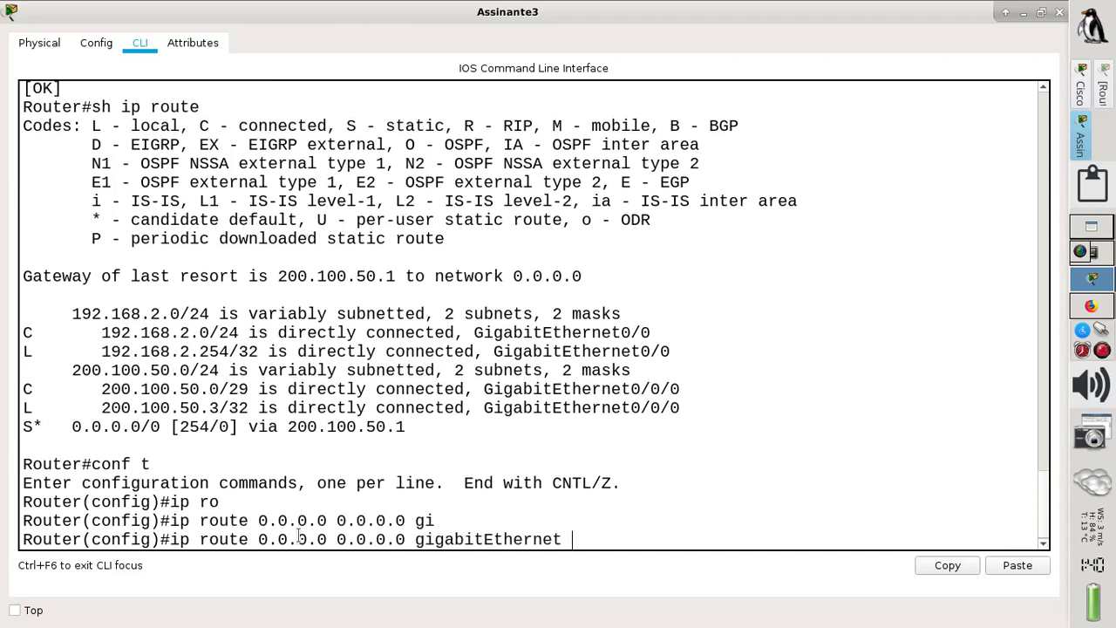
type("0/0/0")
key("Return")
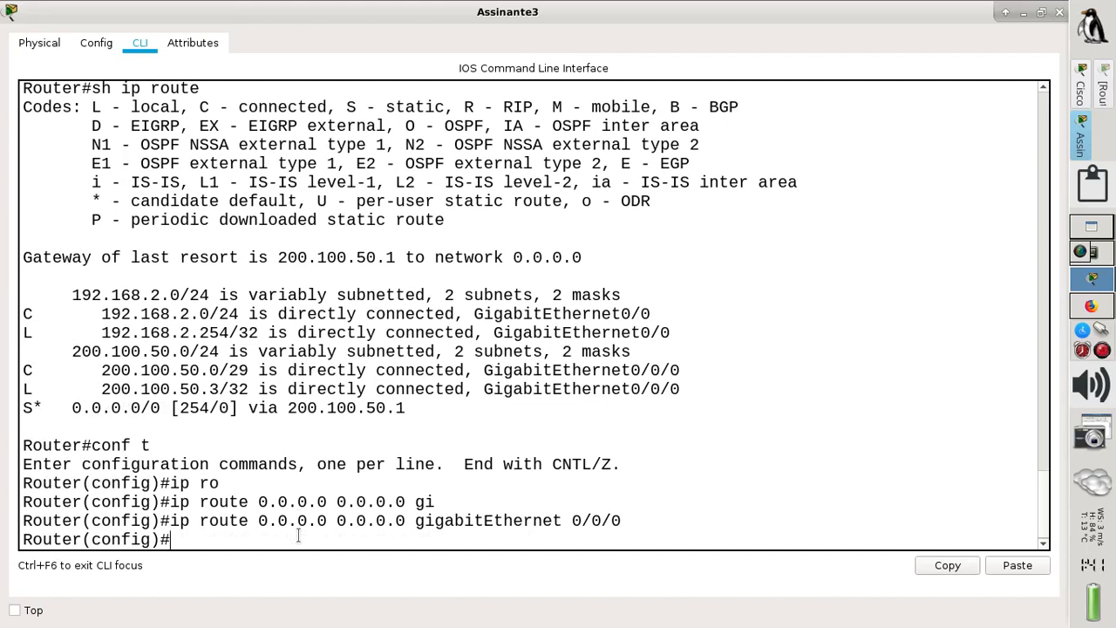
type("int g0/0/0")
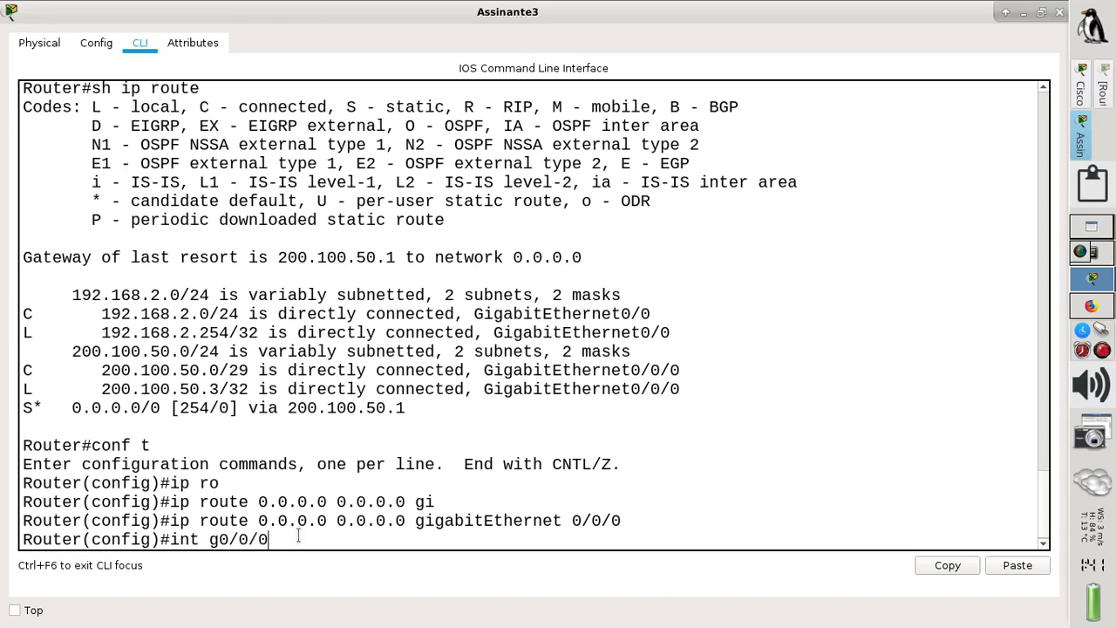
- Mark interface g0/0/0 on Assinante3 as ip nat outside
key("Return")
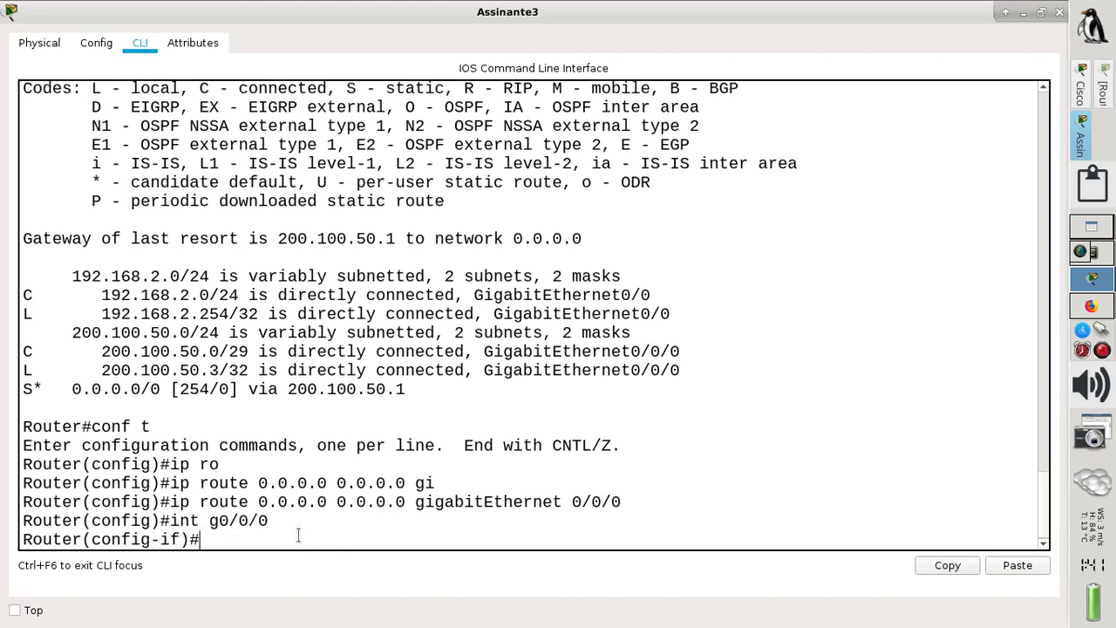
type("ip nat ou")
key("Tab")
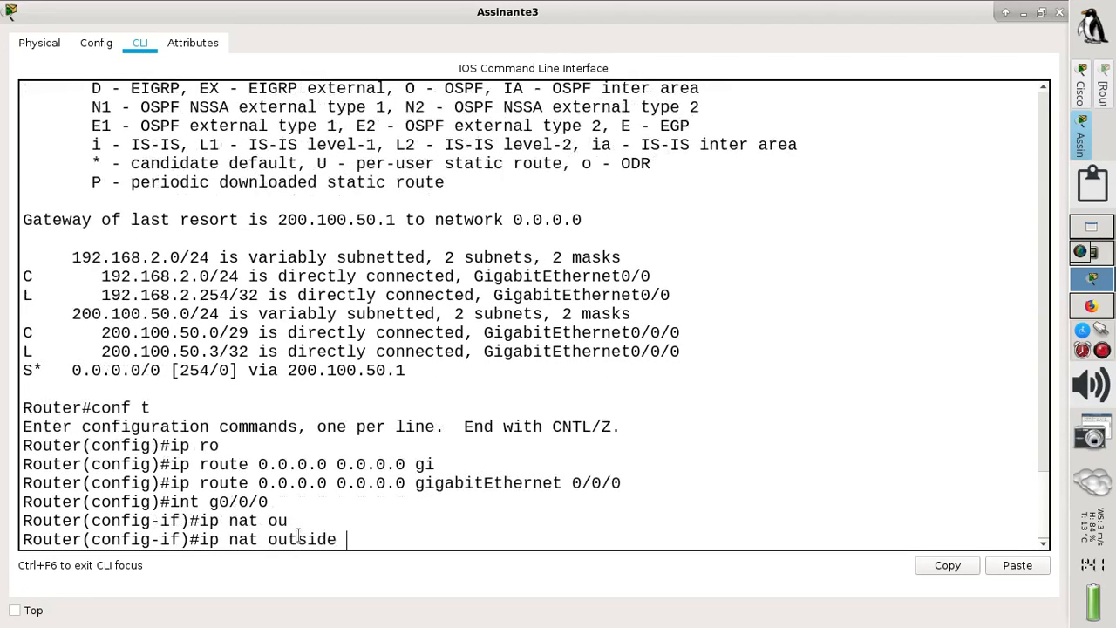
key("Return")
type("exit")
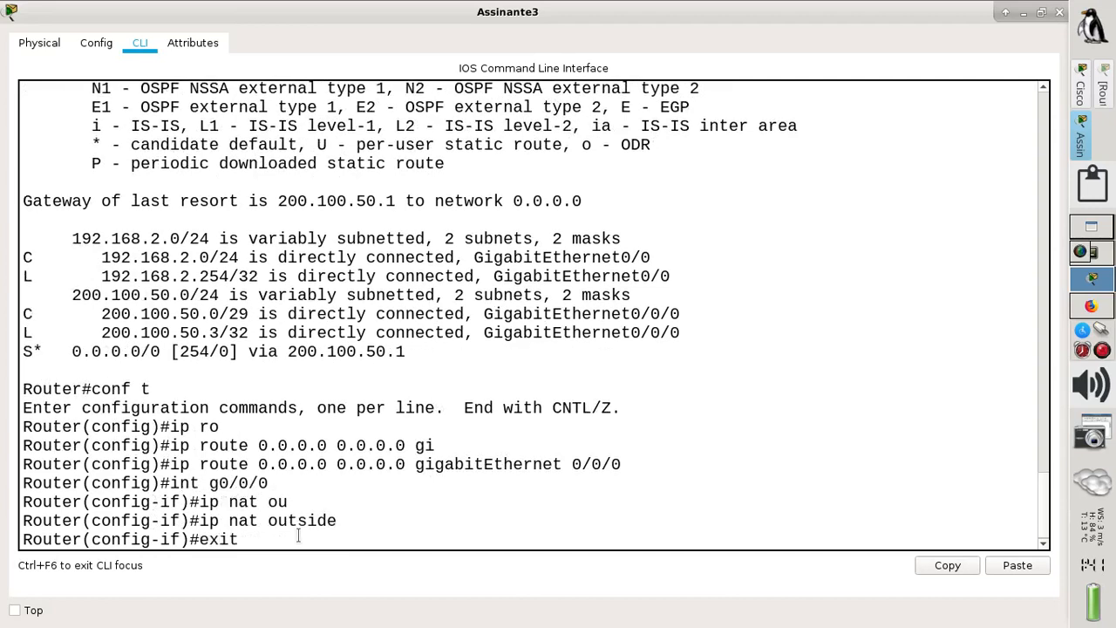
key("Return")
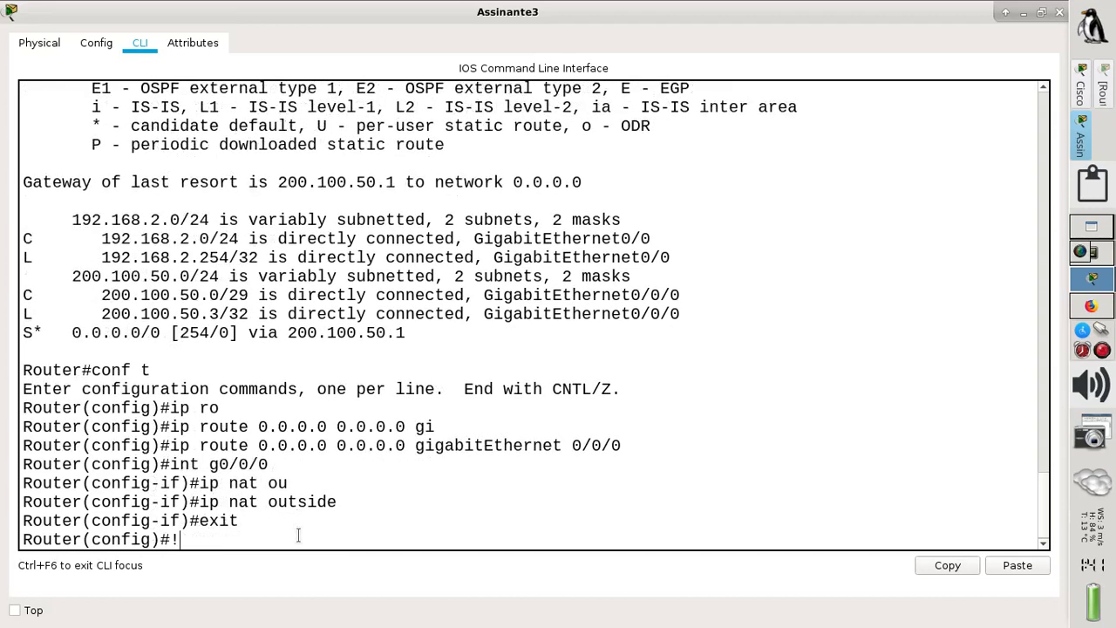
- Mark interface g0/0 as ip nat inside and exit back to global config
type("!!")
type("int")
type(" g")
type("0/0")
key("Return")
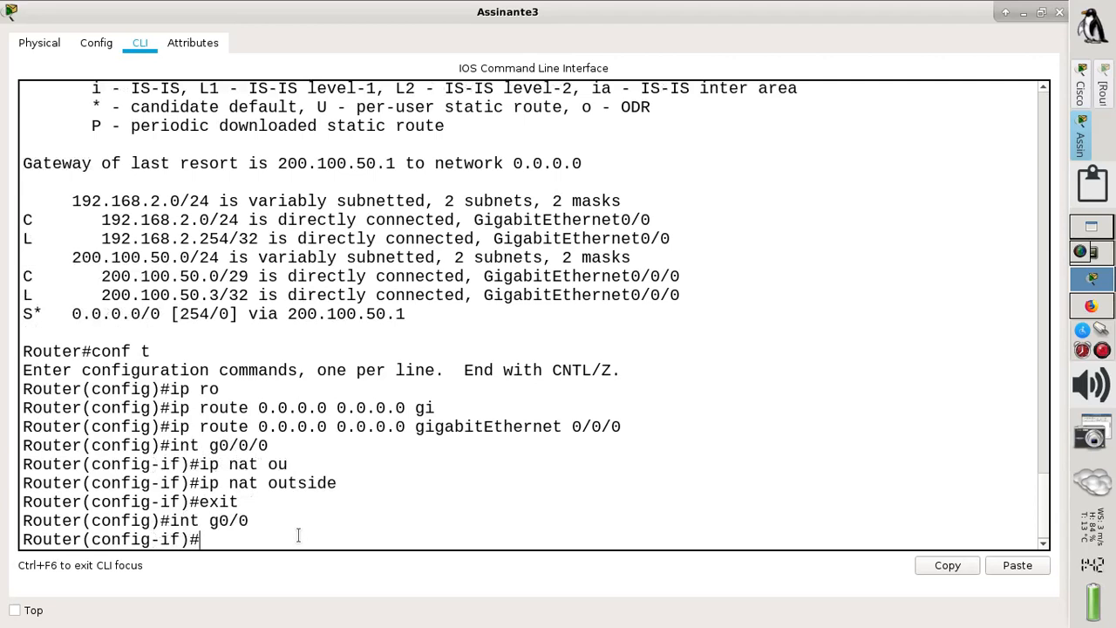
type("ip nat inside")
key("Return")
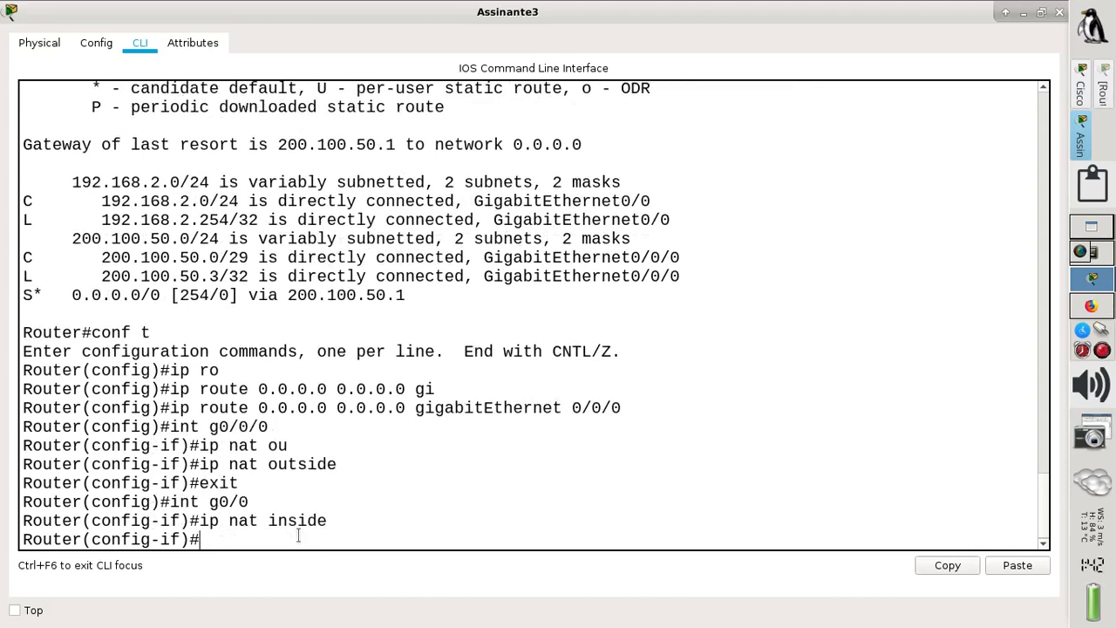
type("exit")
key("Return")
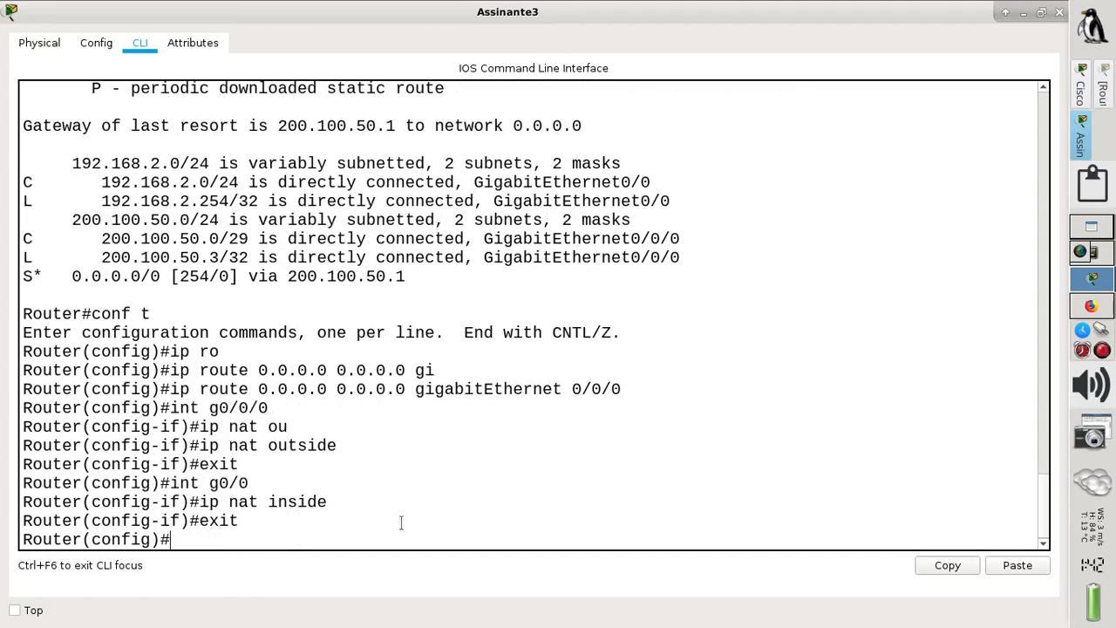
- Close Assinante3's console and review the tutorial's ip nat inside source and access-list commands
left_click(1081, 91)
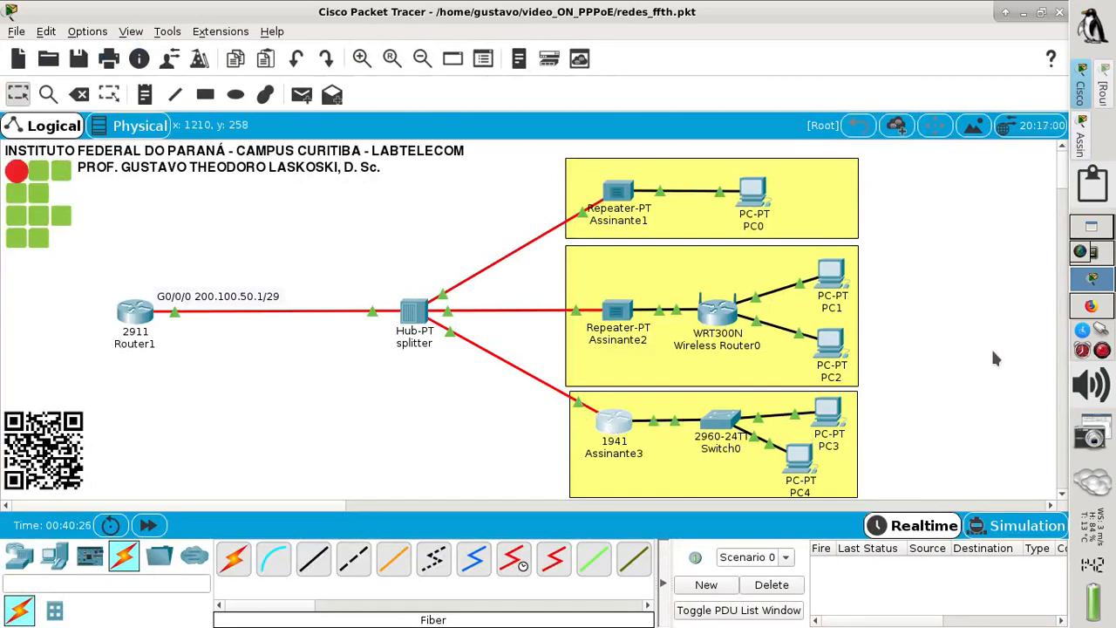
left_click(1082, 316)
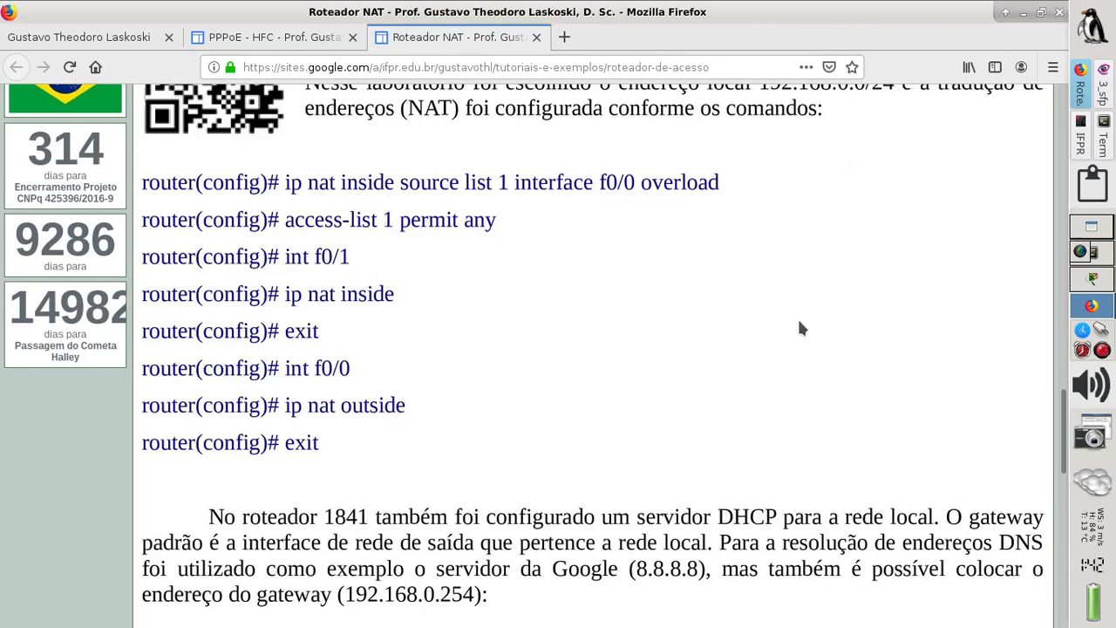
left_click(1092, 279)
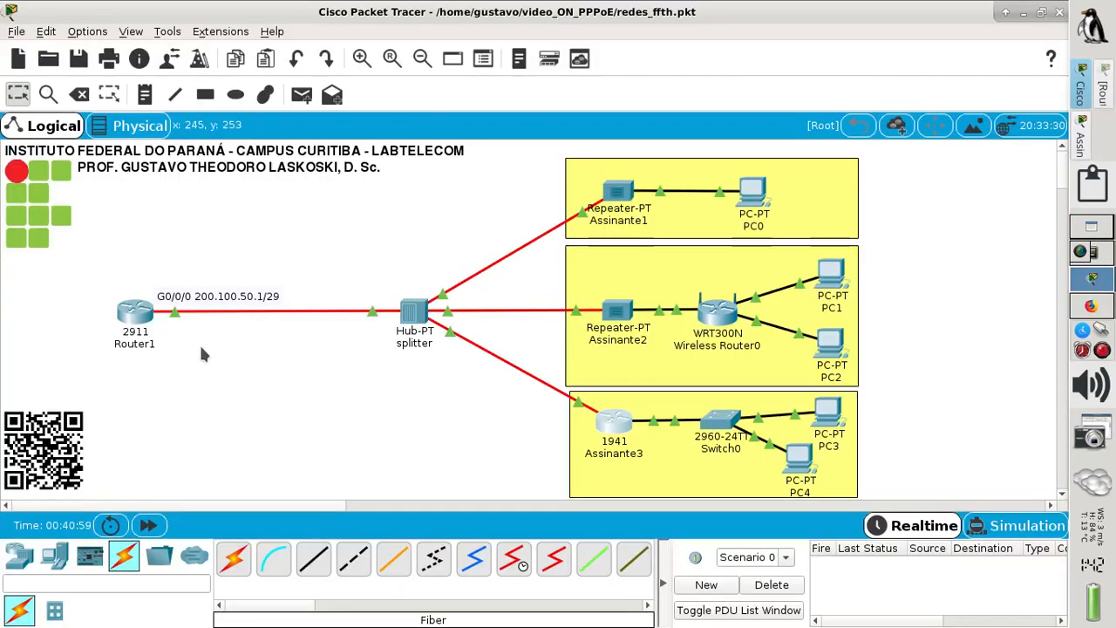
- Reopen Assinante3's console and begin the rule ip nat inside source list 1
left_click(615, 424)
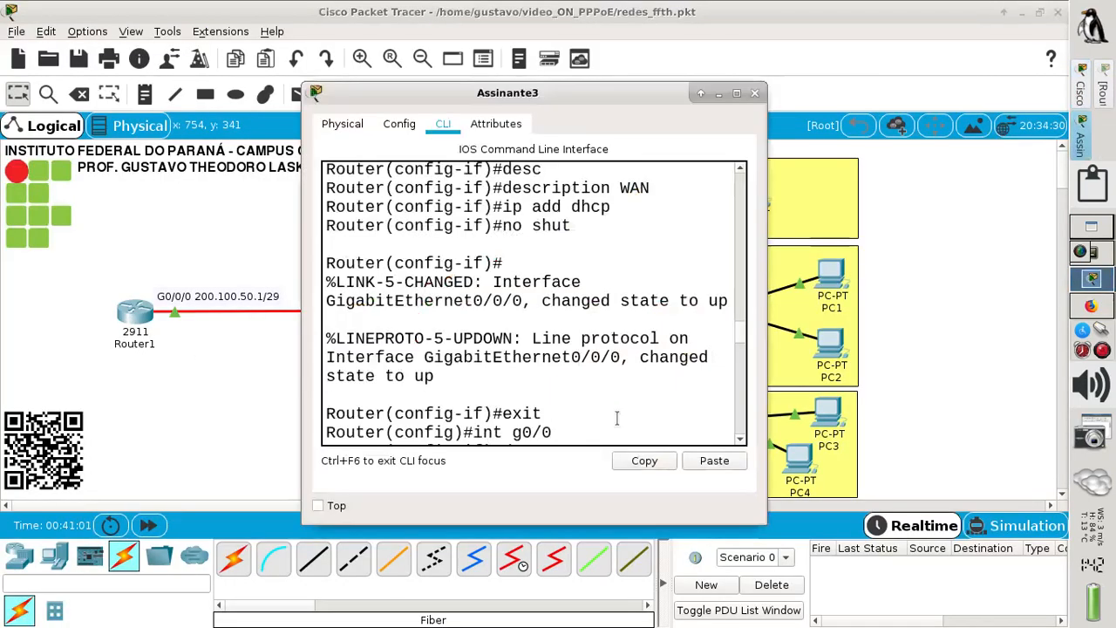
left_click(737, 94)
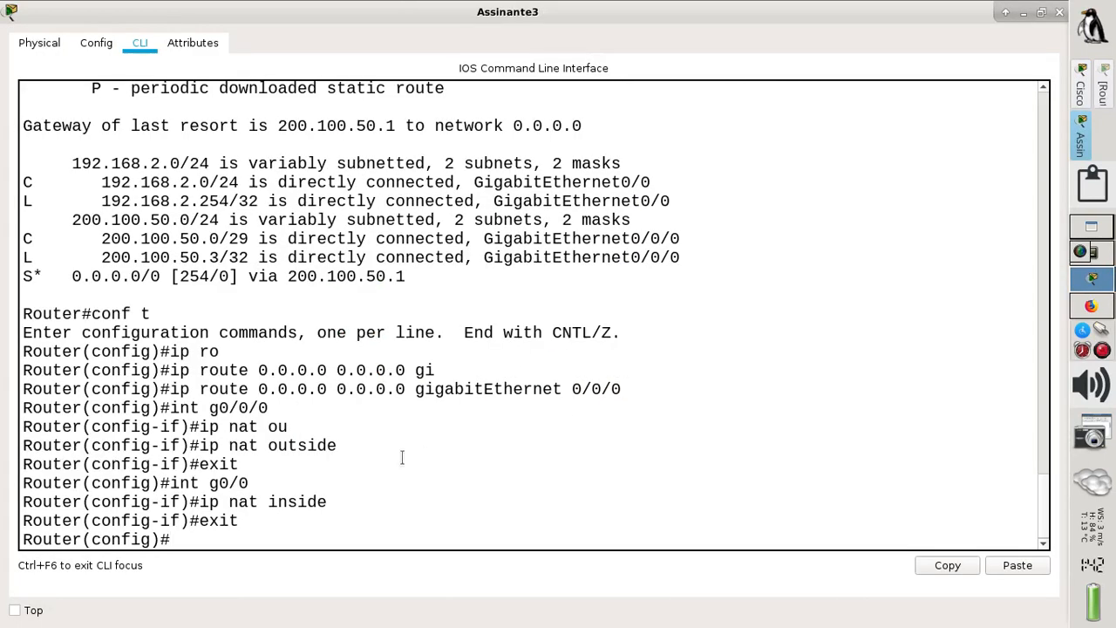
type("ip na")
key("Tab")
type("t in")
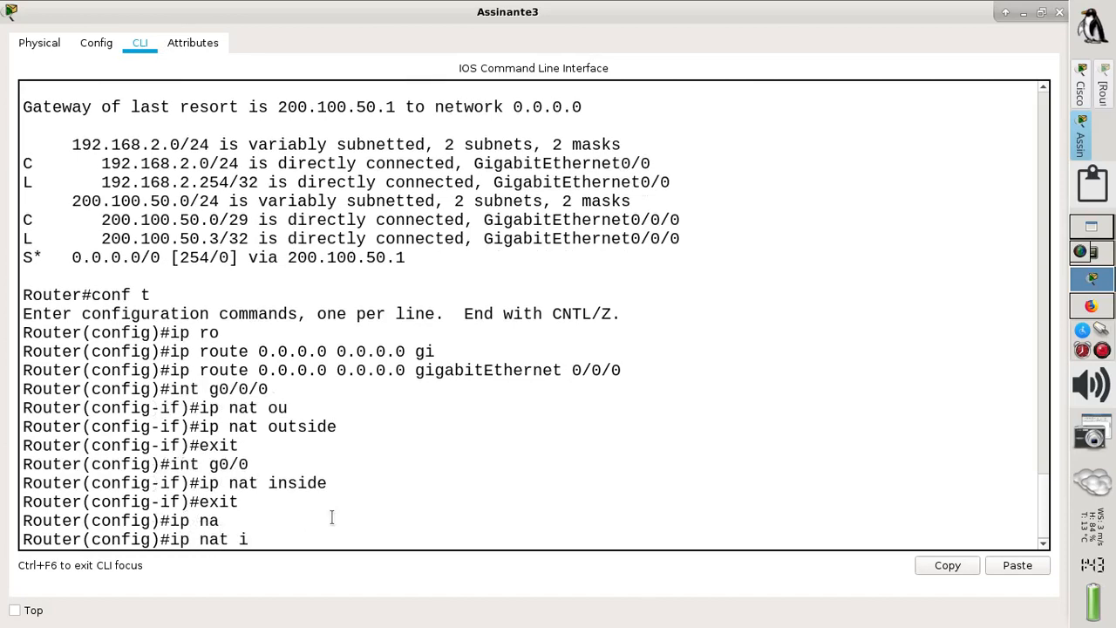
key("Tab")
type("so")
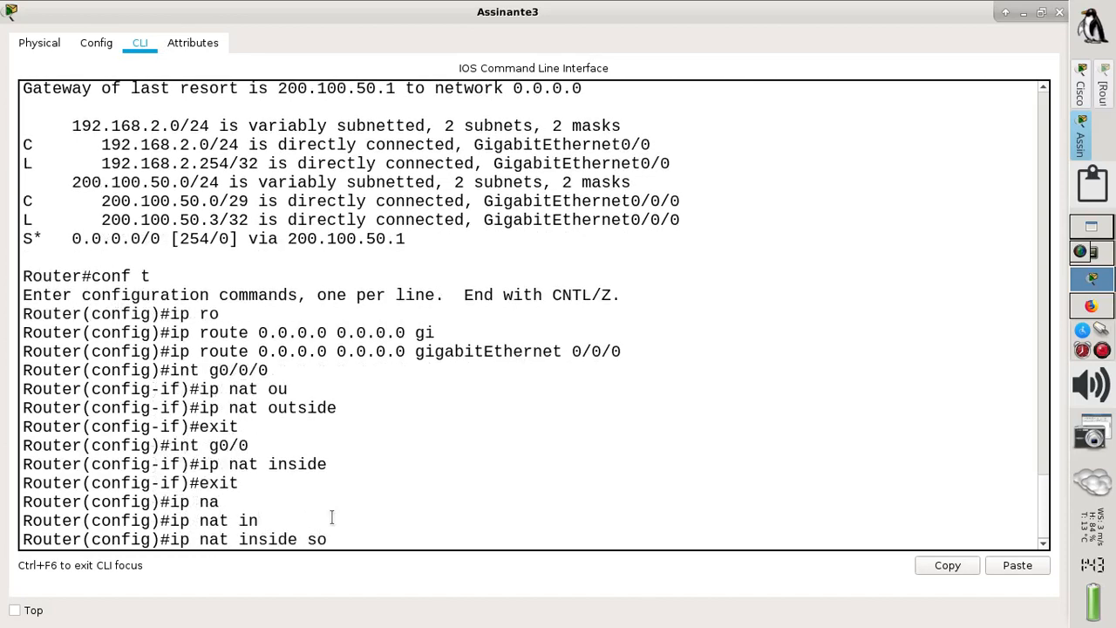
key("Tab")
type("li")
key("Tab")
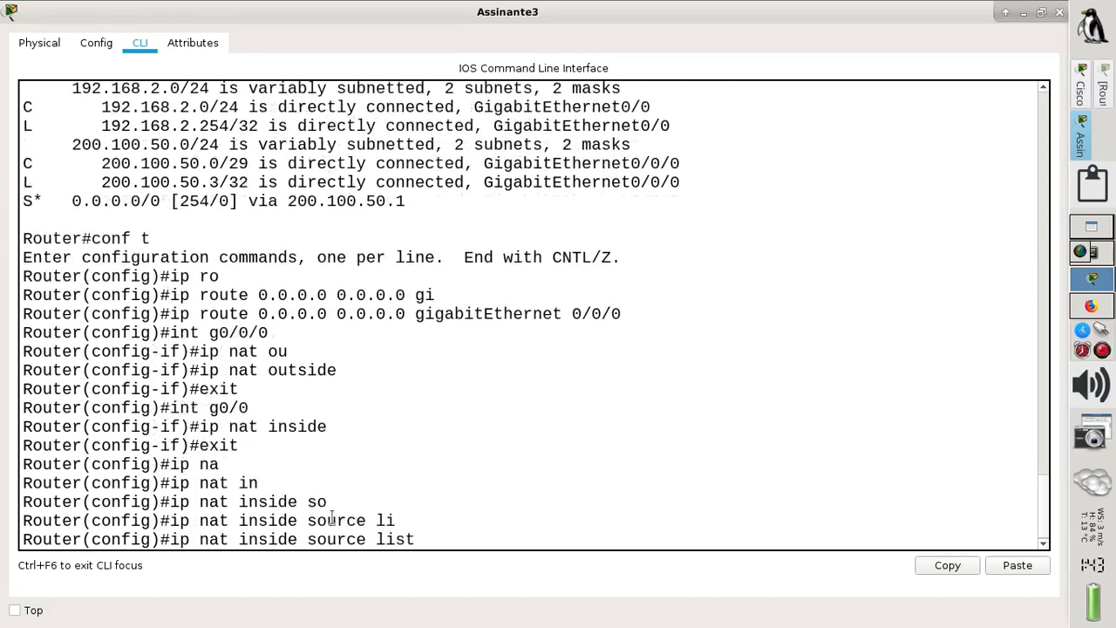
type("1 ov")
key("Tab")
key("BackSpace")
key("BackSpace")
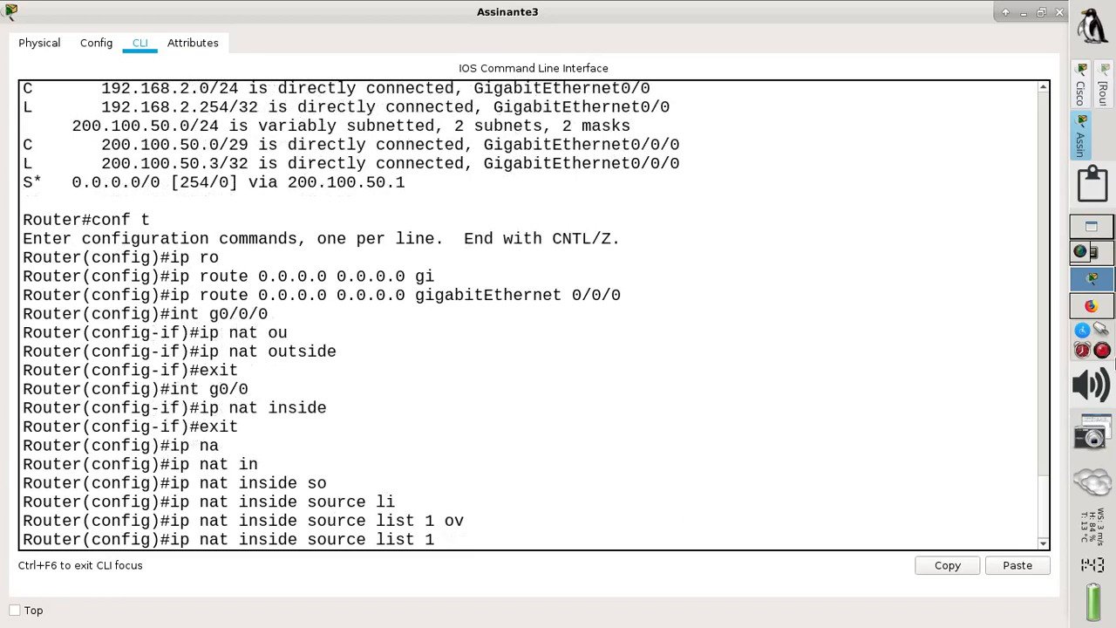
- Checking the tutorial, finish the rule with interface g0/0/0 overload and apply it
left_click(1090, 305)
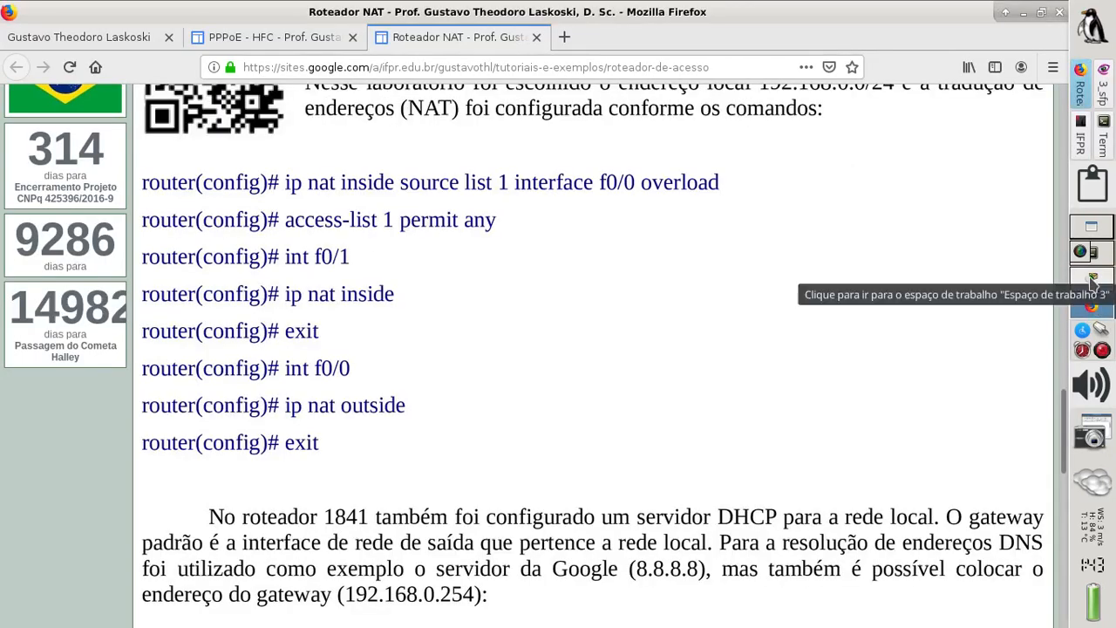
left_click(1091, 279)
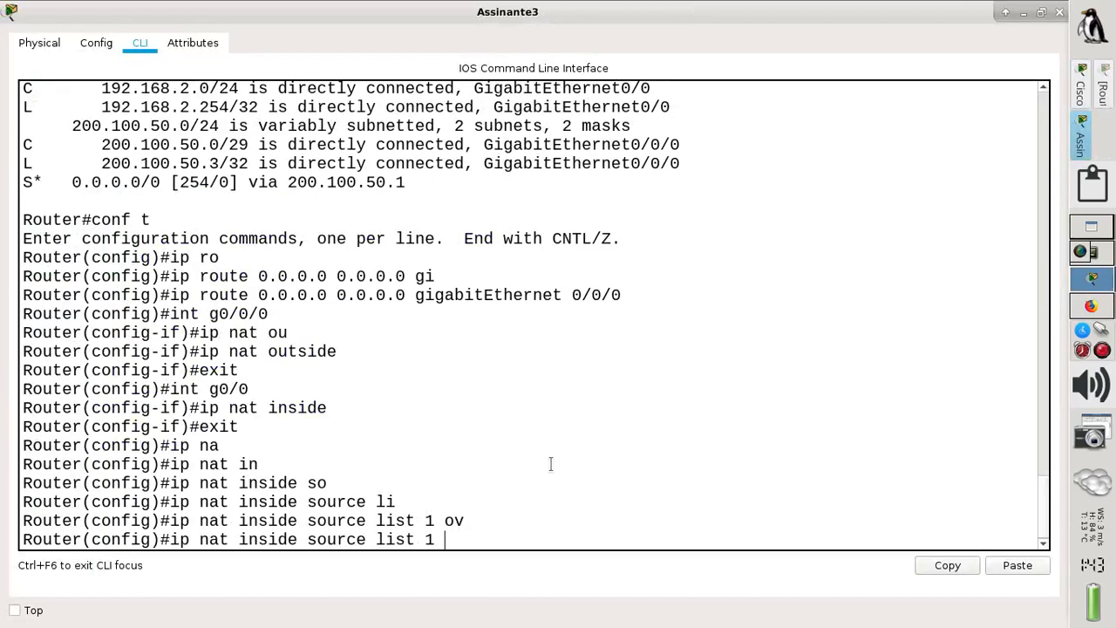
type("in")
key("Tab")
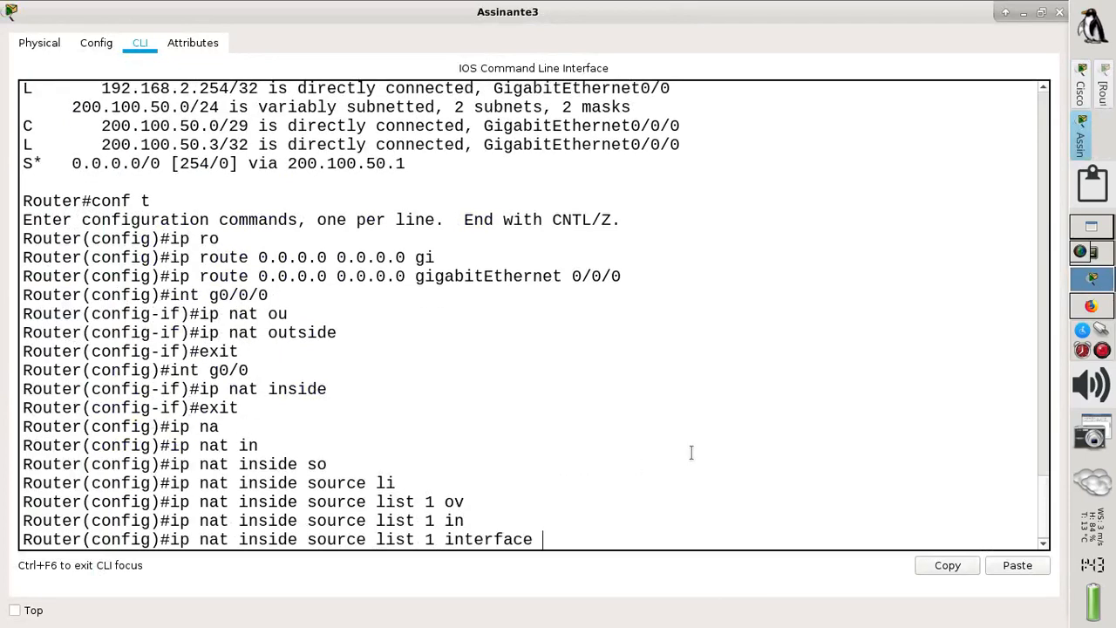
left_click(1092, 307)
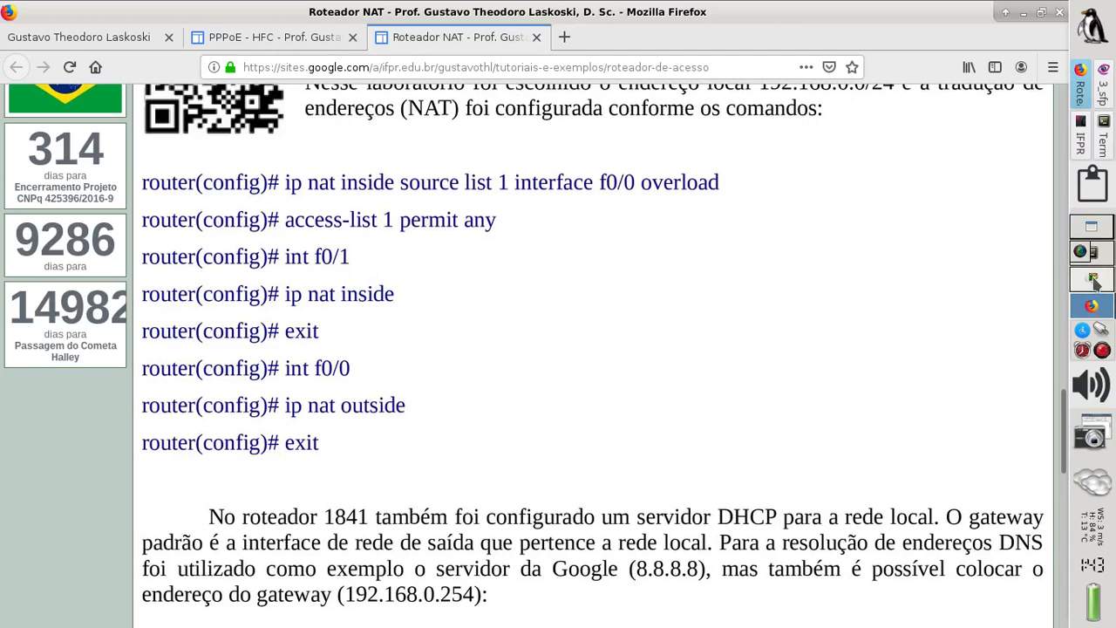
left_click(1092, 277)
type("g0")
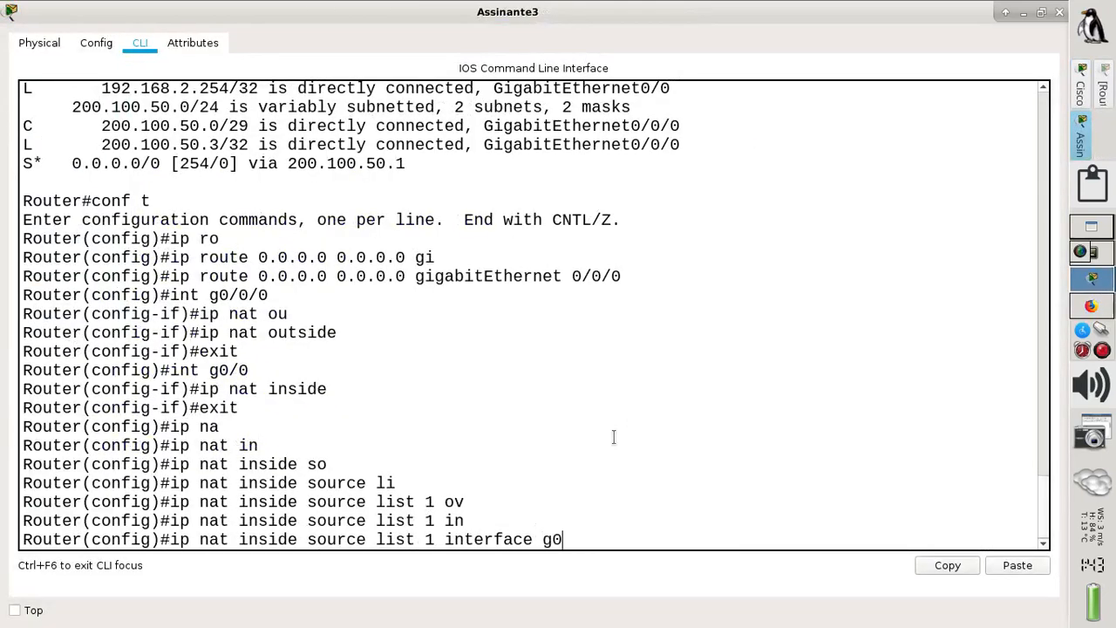
type("/0/0 ove")
key("Tab")
key("Return")
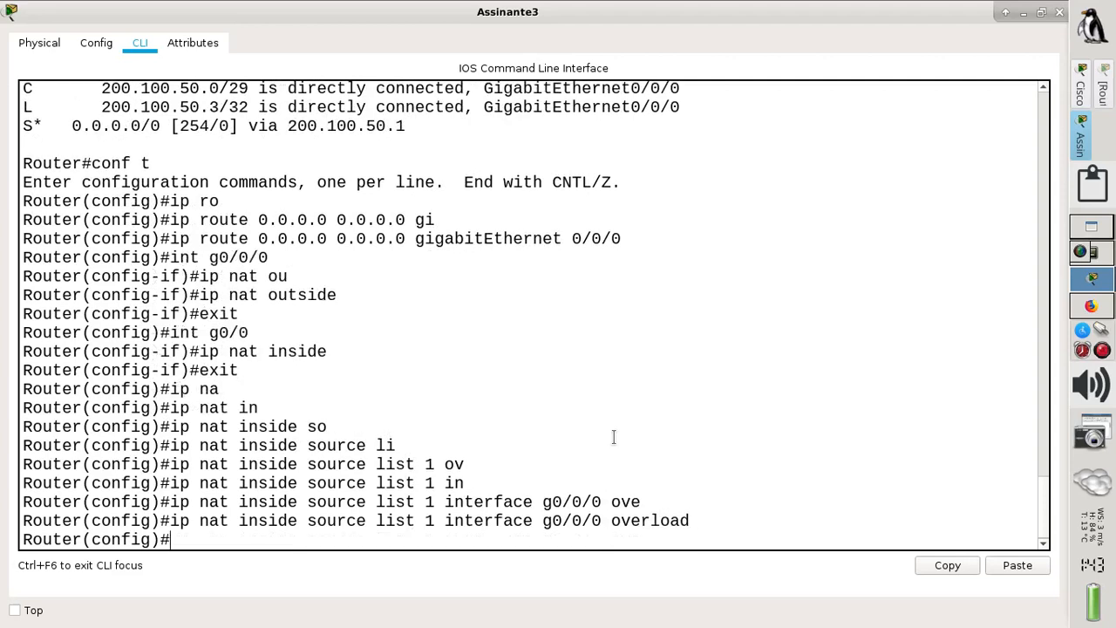
- Add access-list 1 permit any on Assinante3, correcting the mistyped ip access-list entry
type("ip ac")
key("Tab")
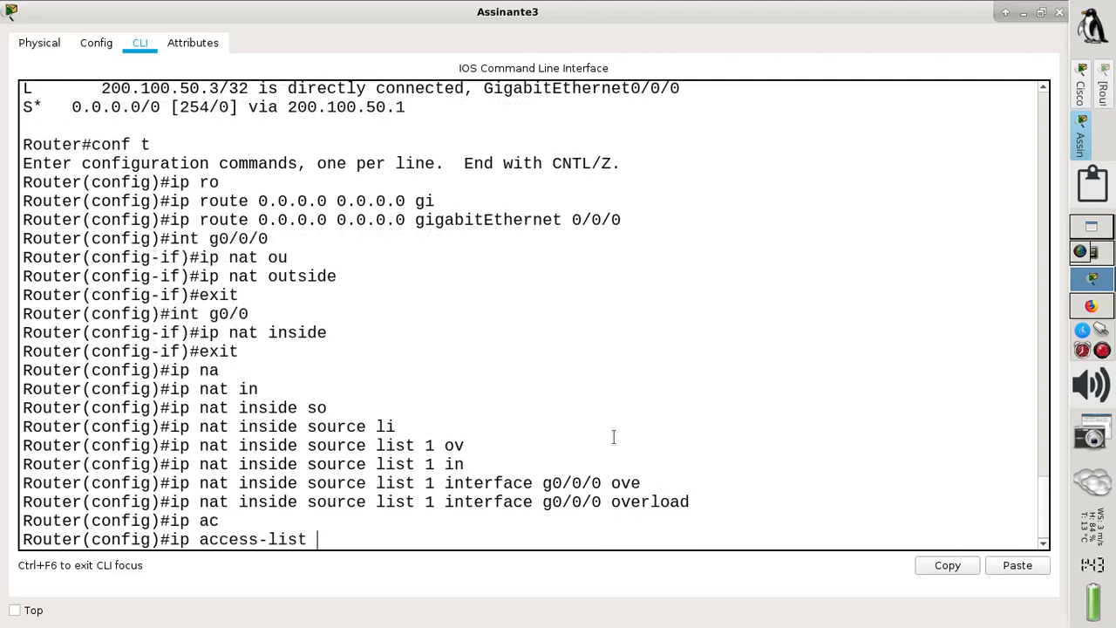
type("1")
left_click(1091, 305)
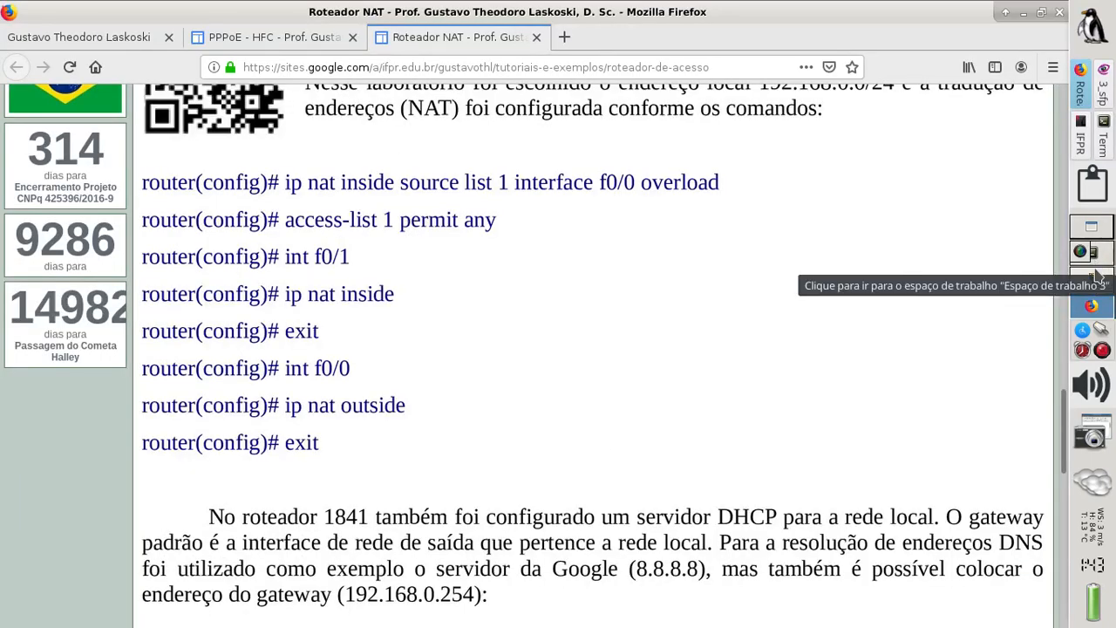
left_click(1096, 276)
key("BackSpace")
key("BackSpace")
key("BackSpace")
key("BackSpace")
key("BackSpace")
key("BackSpace")
key("BackSpace")
key("BackSpace")
key("BackSpace")
key("BackSpace")
key("BackSpace")
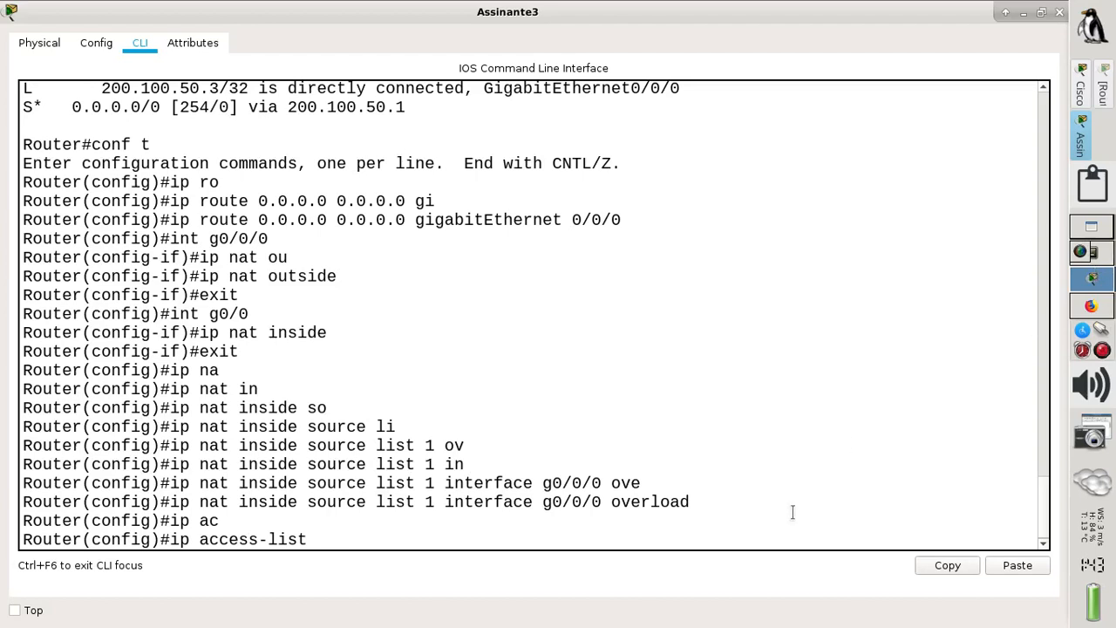
key("BackSpace")
key("BackSpace")
key("BackSpace")
key("BackSpace")
key("BackSpace")
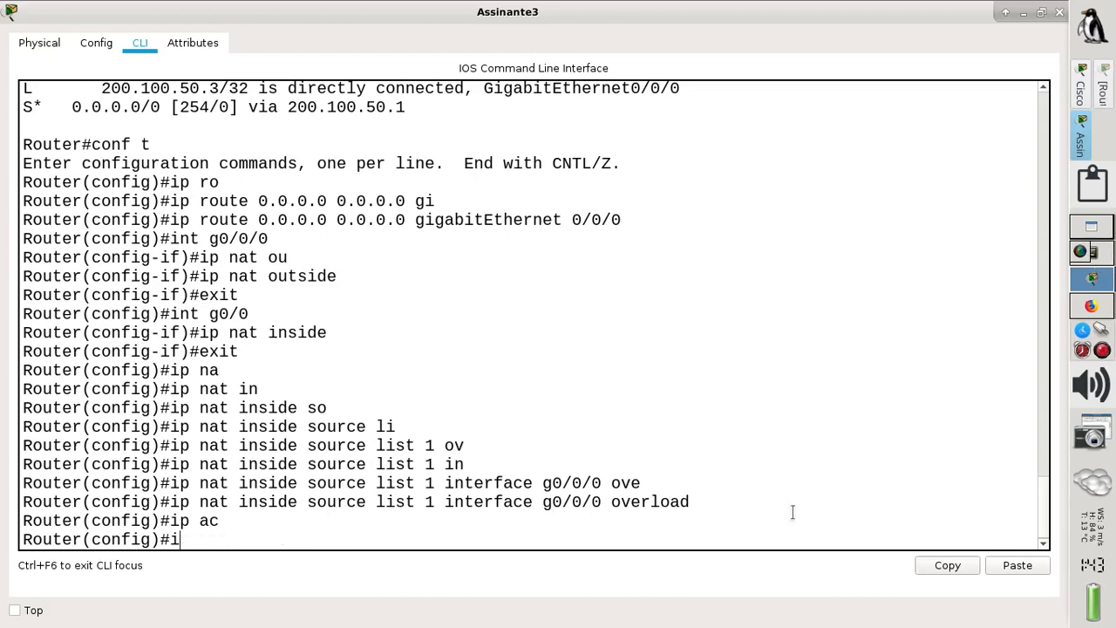
type("ac")
key("Tab")
type("1")
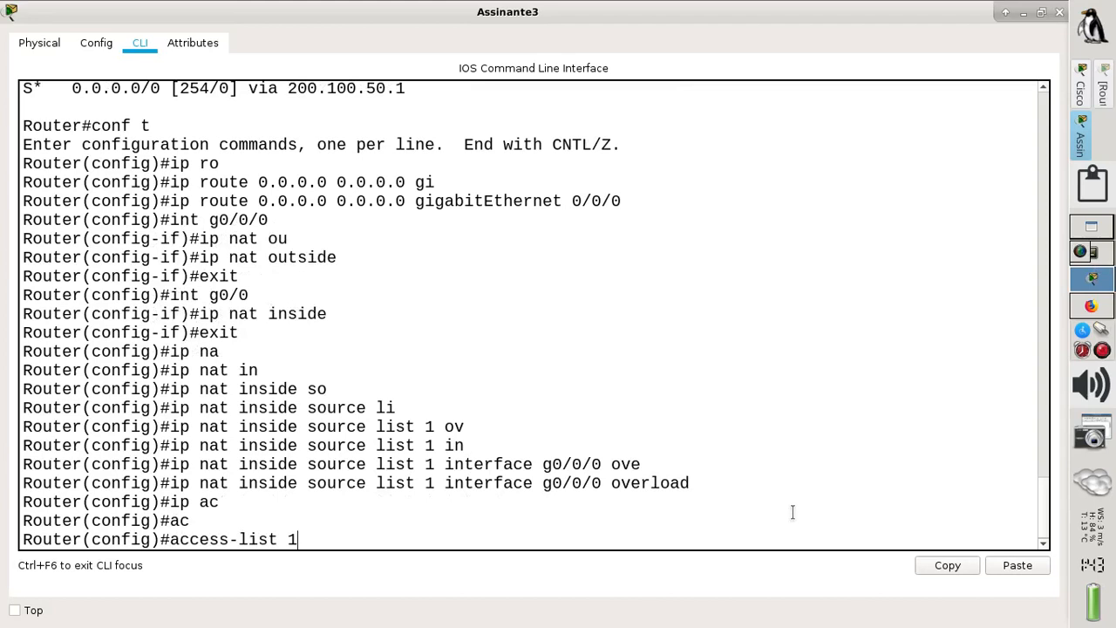
type(" pe")
key("Tab")
type("any")
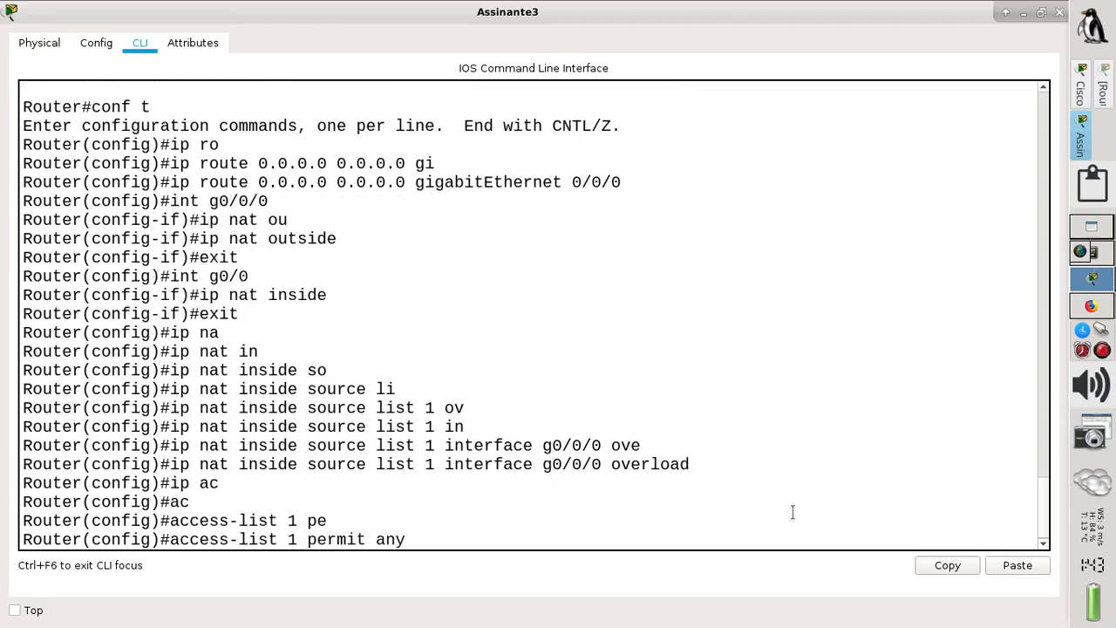
key("Return")
- Leave config mode, save with wr, and return to the topology window
type("end")
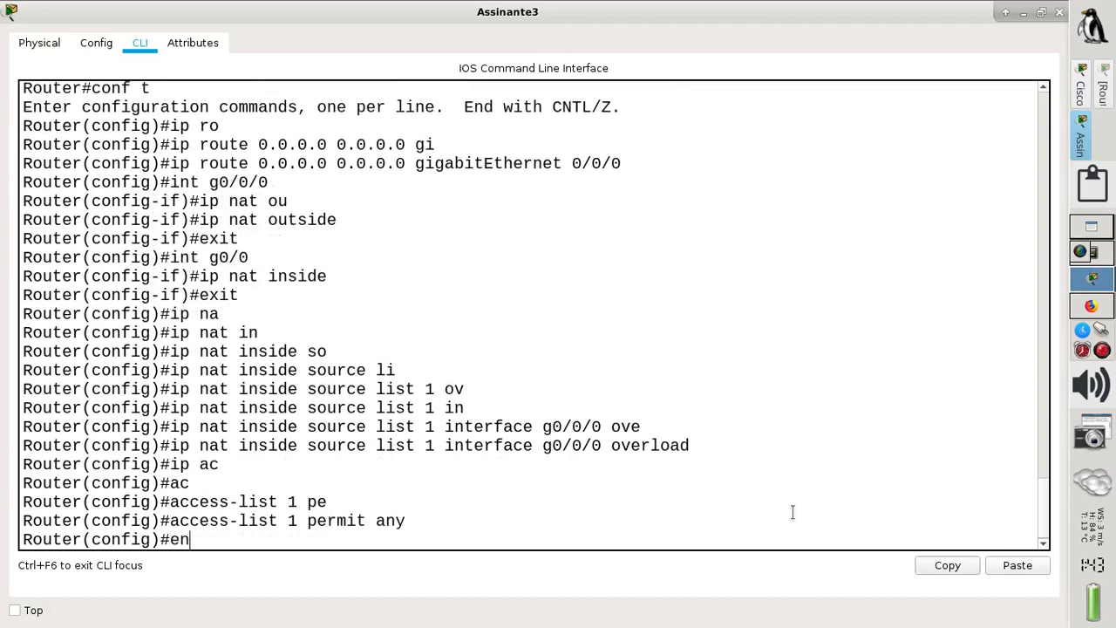
key("Return")
type("wr")
key("Return")
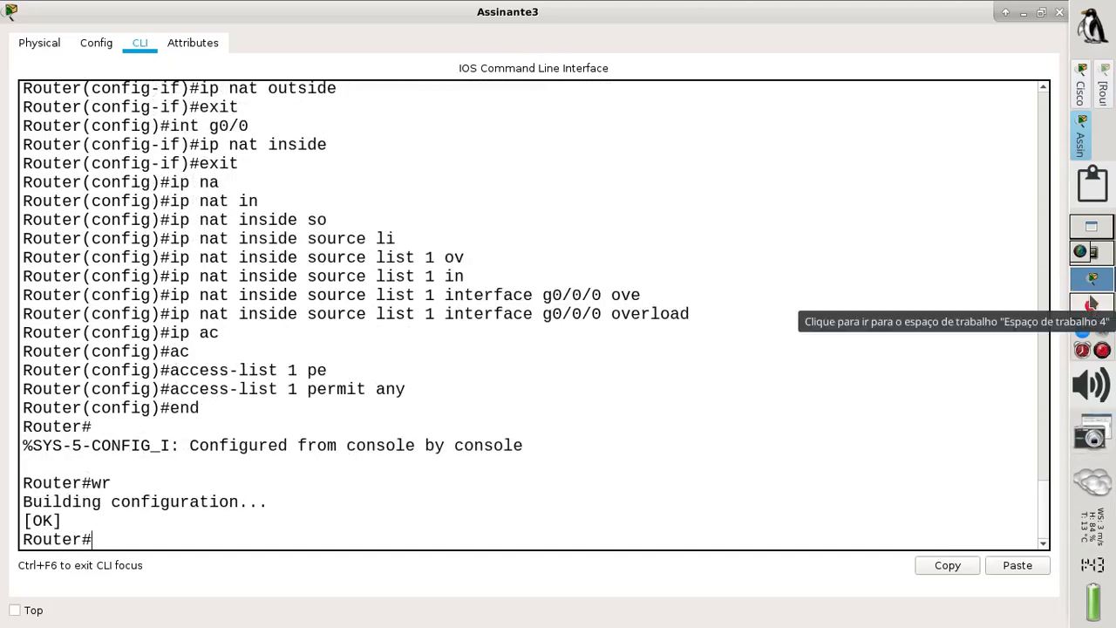
left_click(1079, 89)
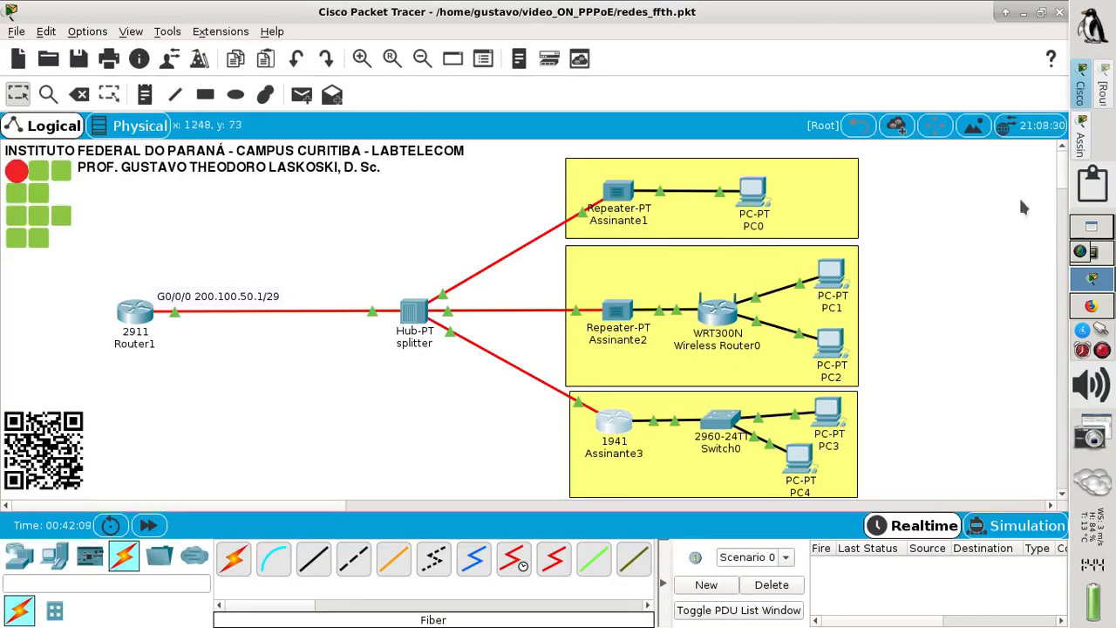
- Send simple PDUs to Router1 from PC3, PC4 and PC0
left_click(300, 95)
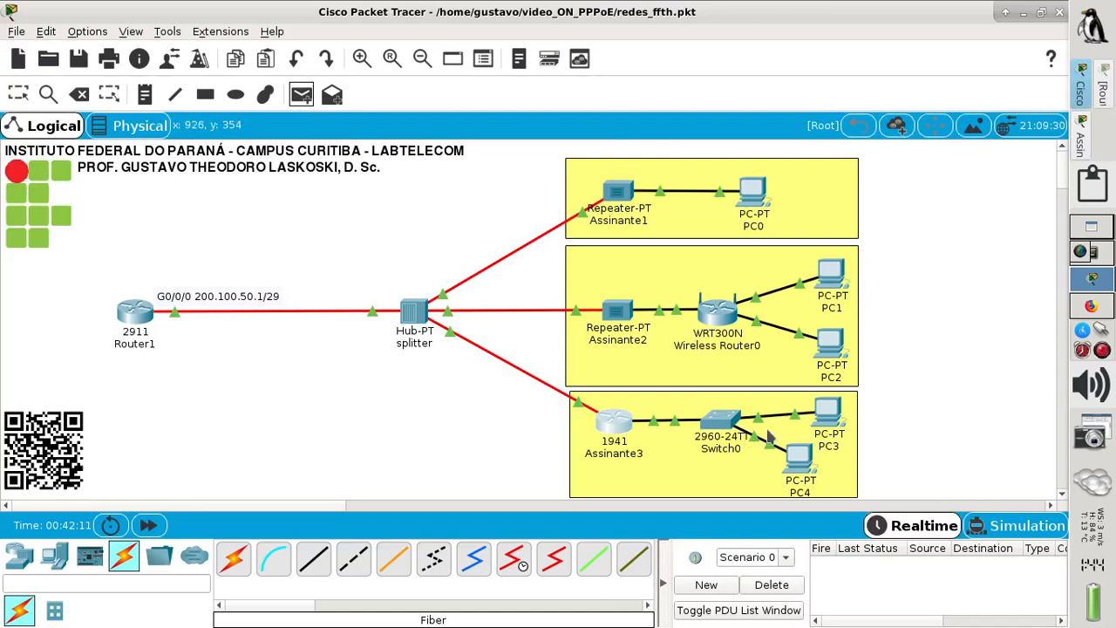
left_click(827, 419)
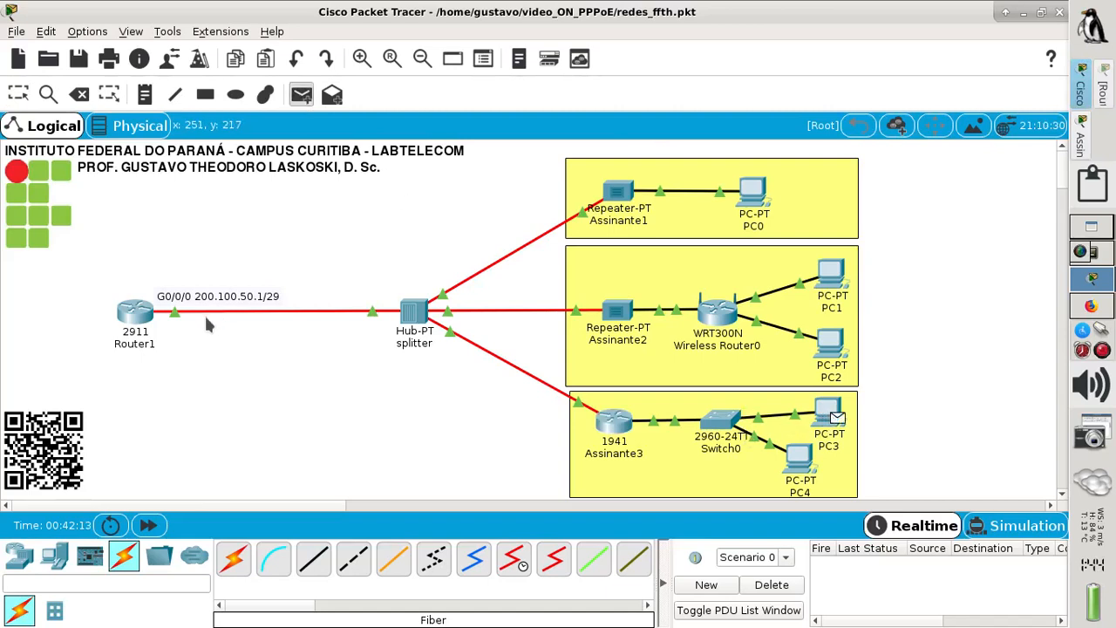
left_click(146, 317)
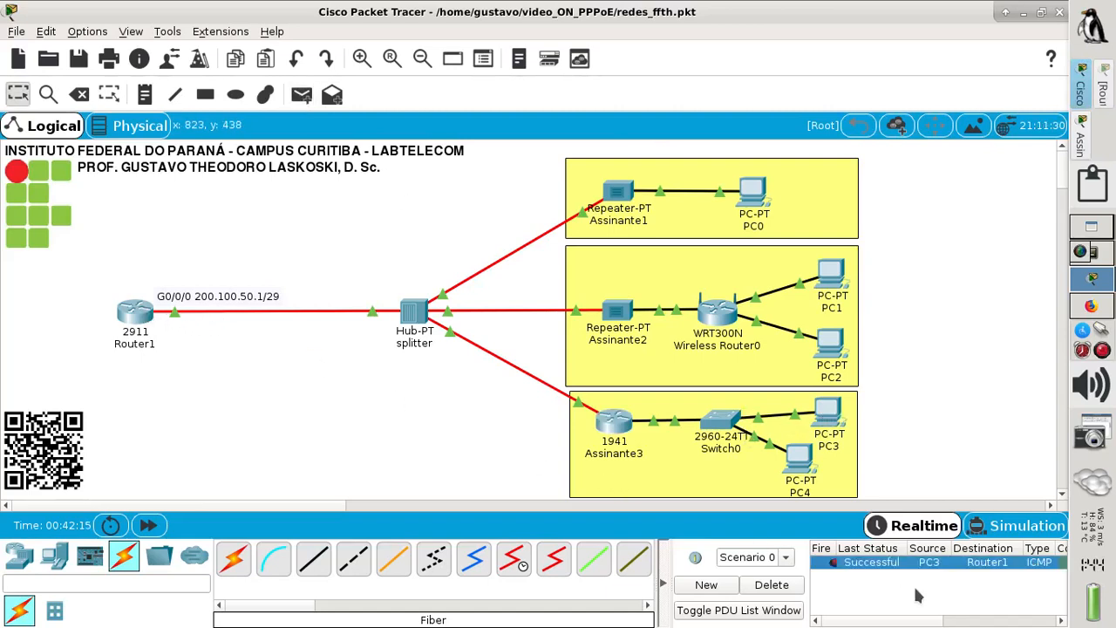
left_click(301, 95)
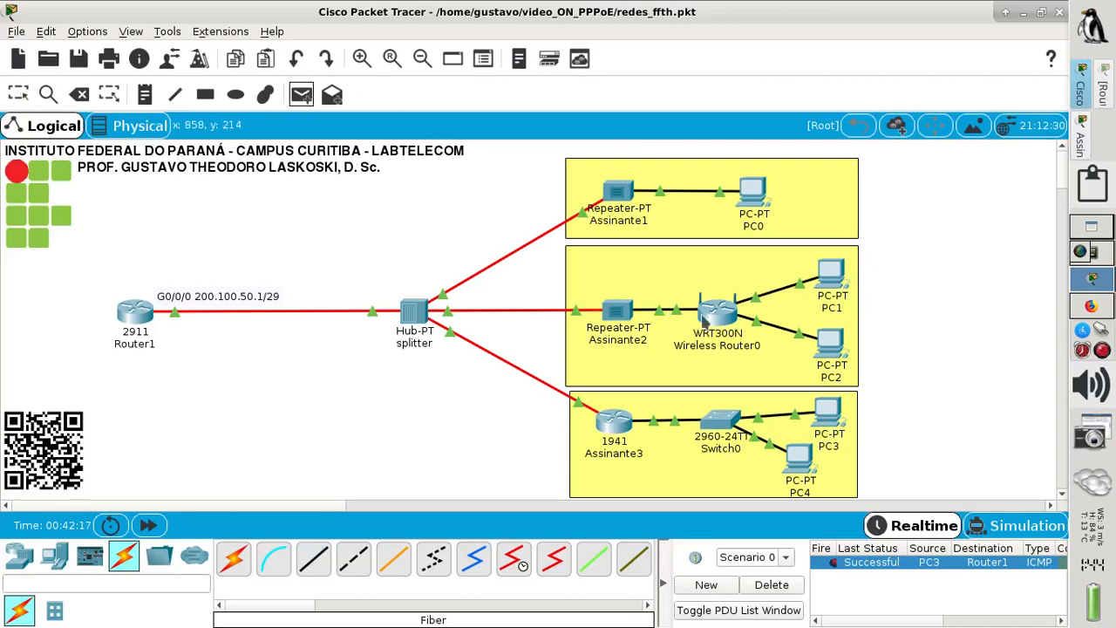
left_click(800, 458)
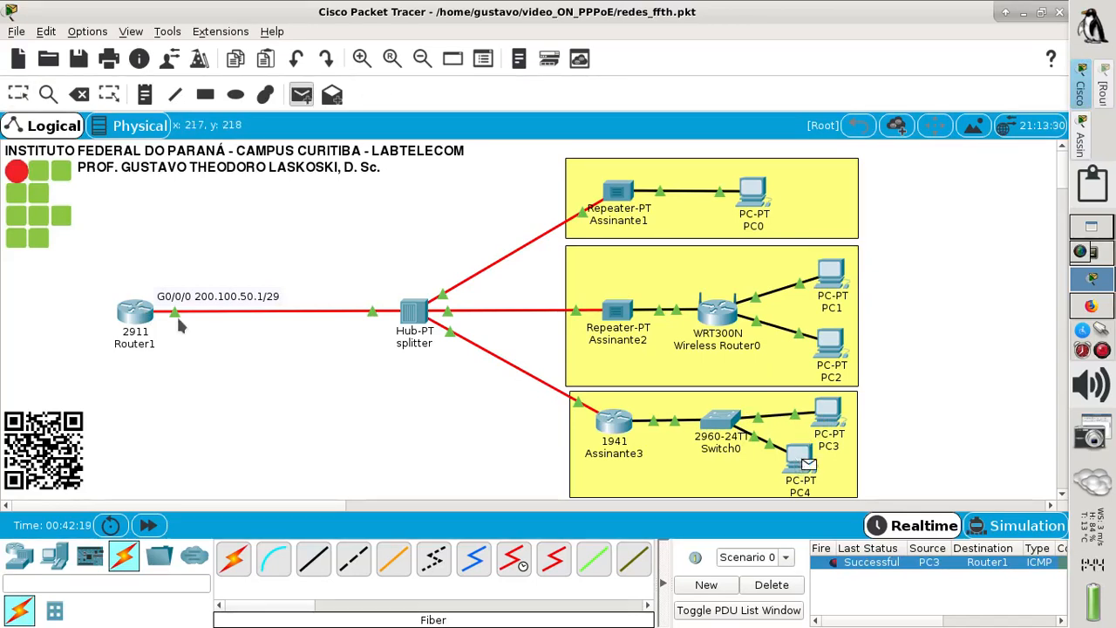
left_click(140, 320)
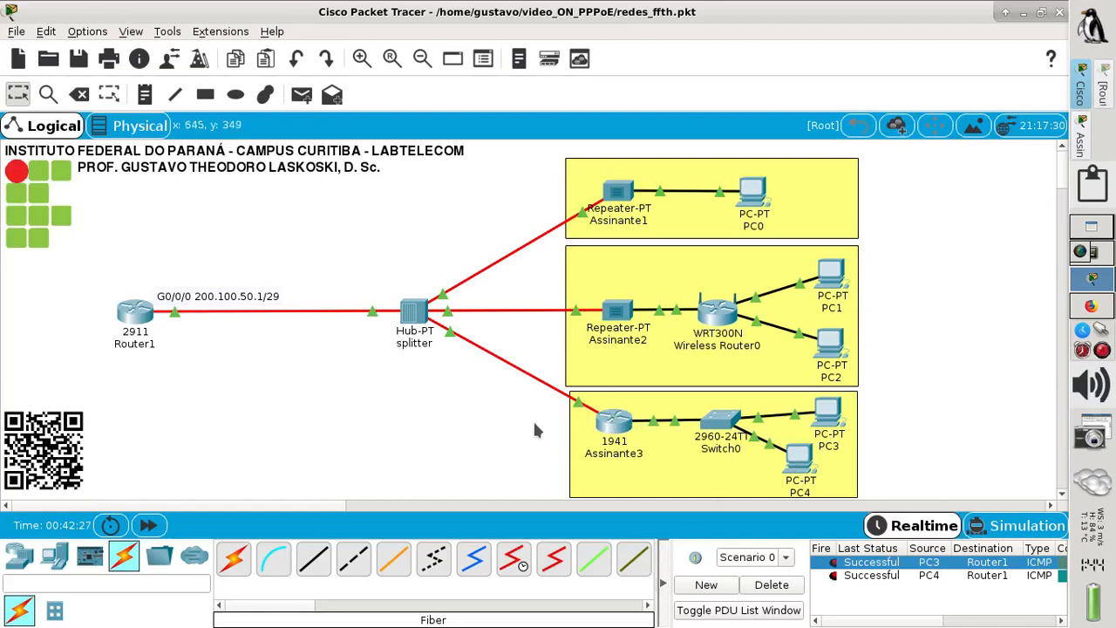
mouse_move(615, 424)
mouse_move(718, 316)
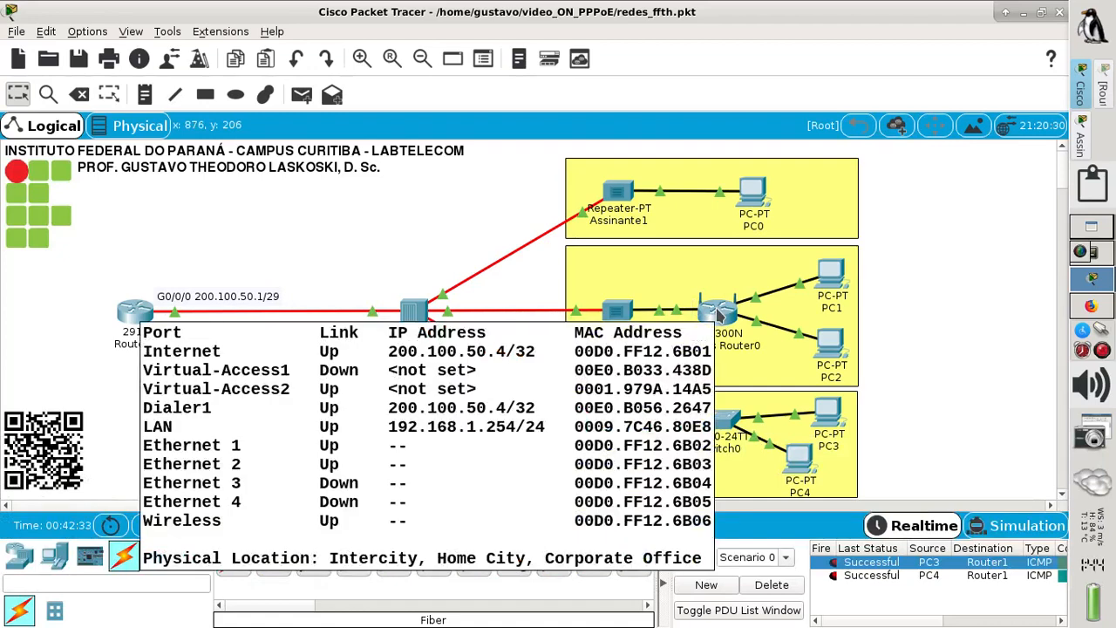
mouse_move(756, 200)
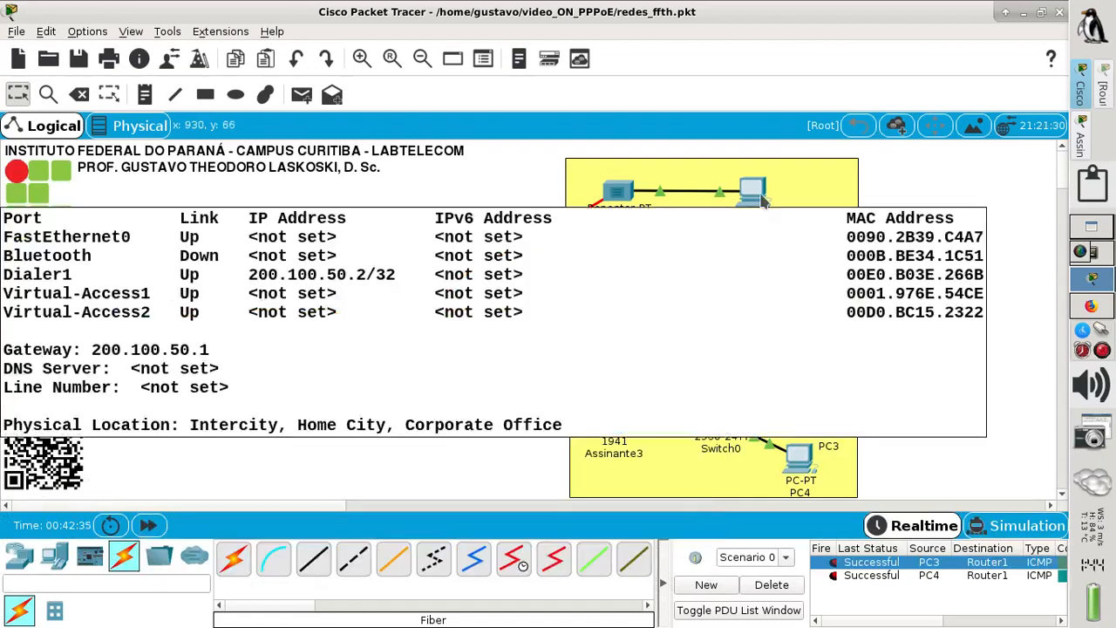
left_click(300, 94)
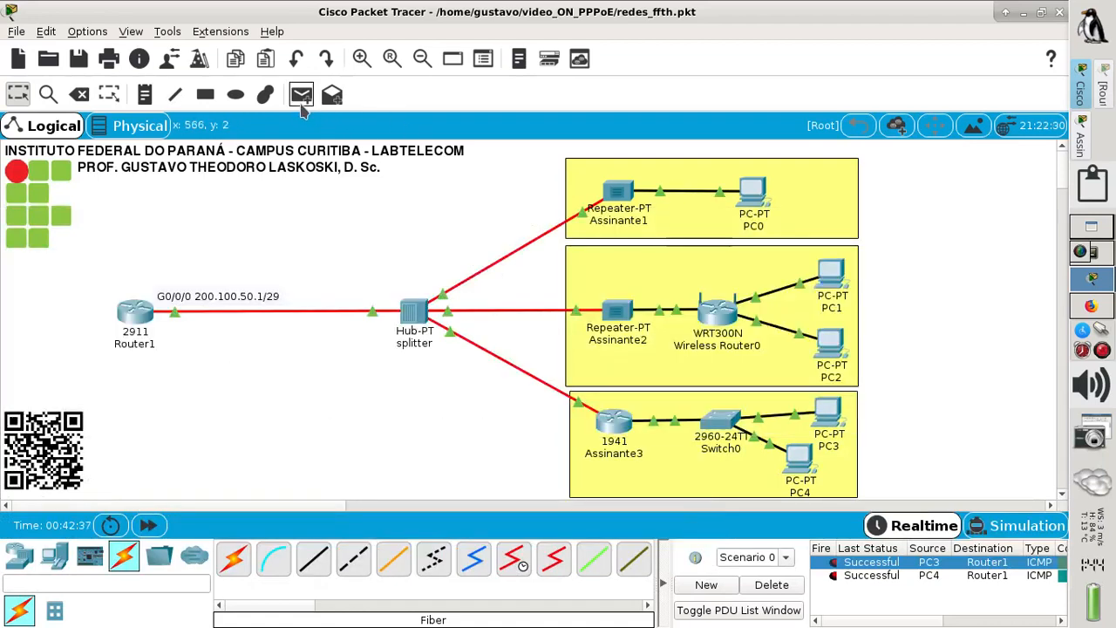
left_click(755, 199)
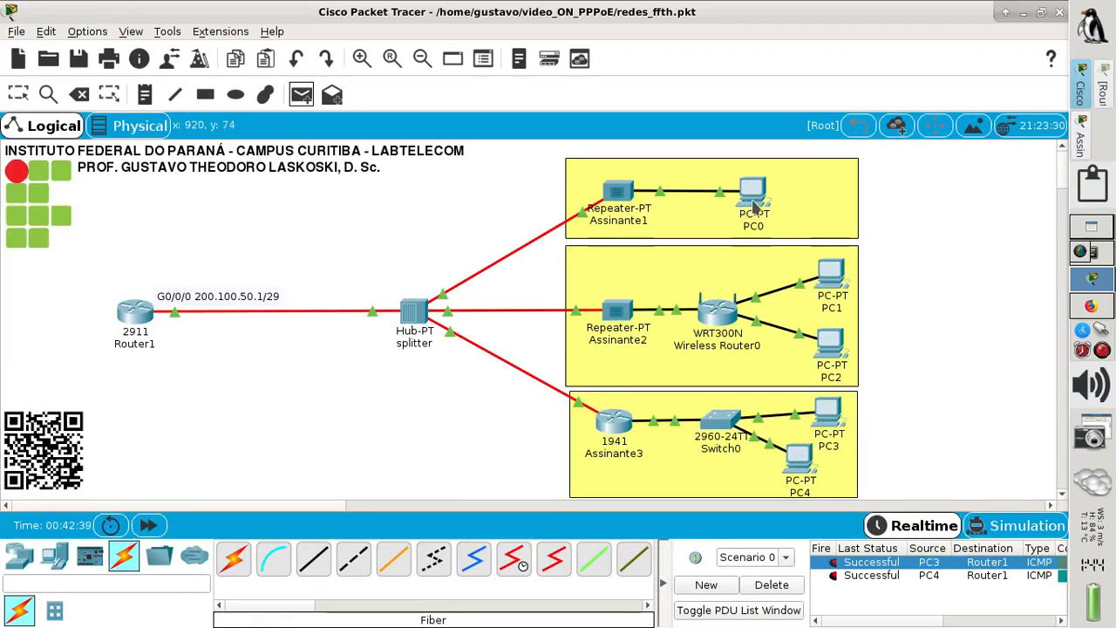
left_click(145, 316)
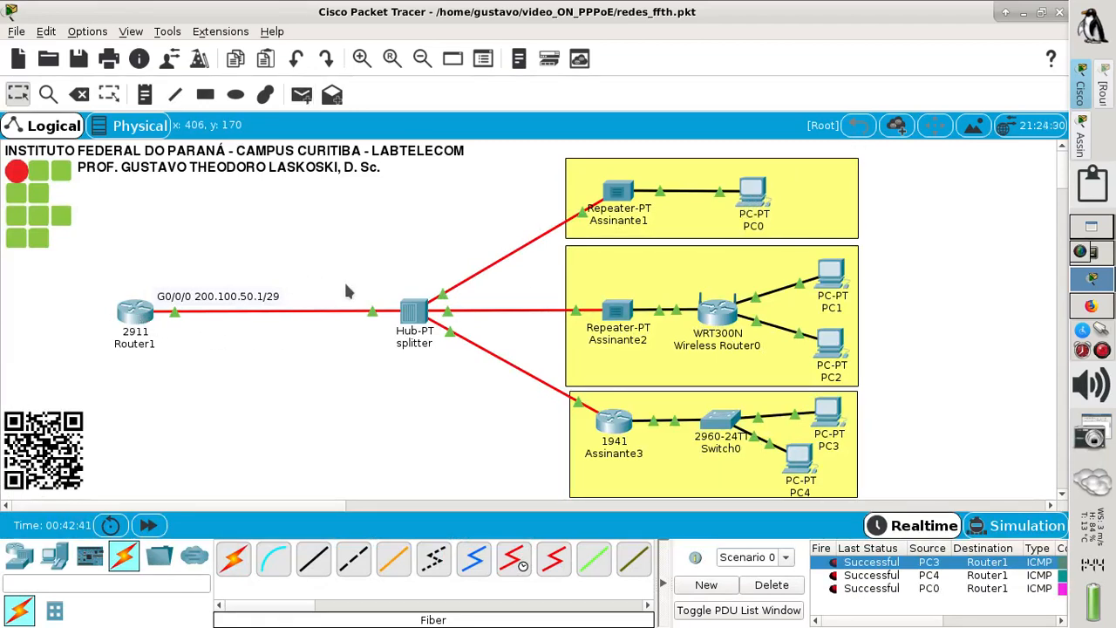
- Clear the results and ping PC0 from PC4 four times until the pings succeed
left_click(772, 584)
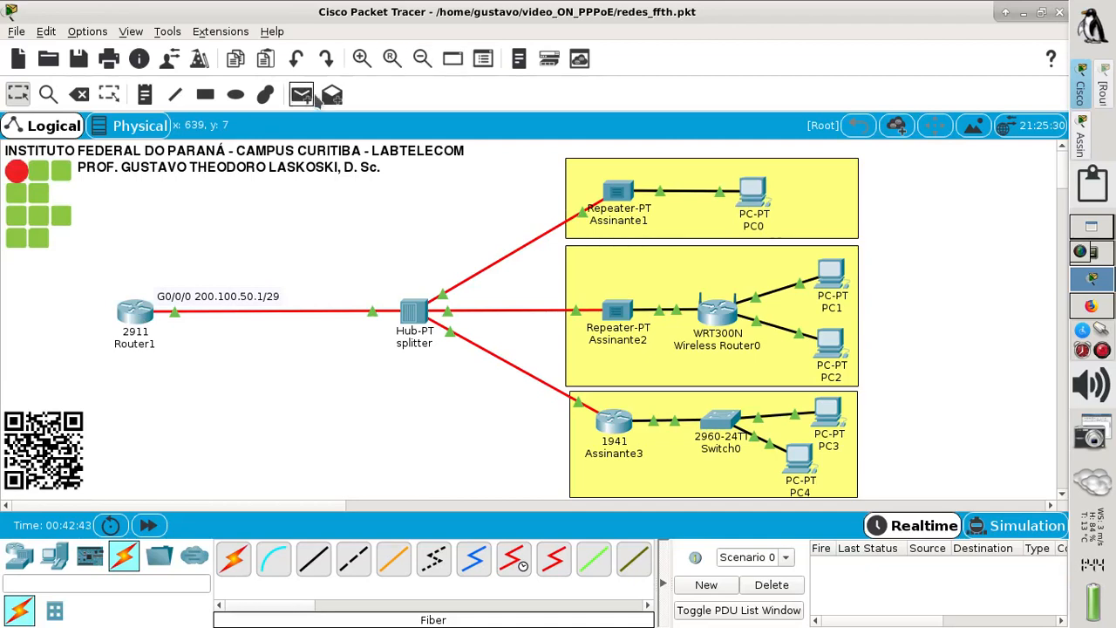
left_click(301, 94)
left_click(796, 455)
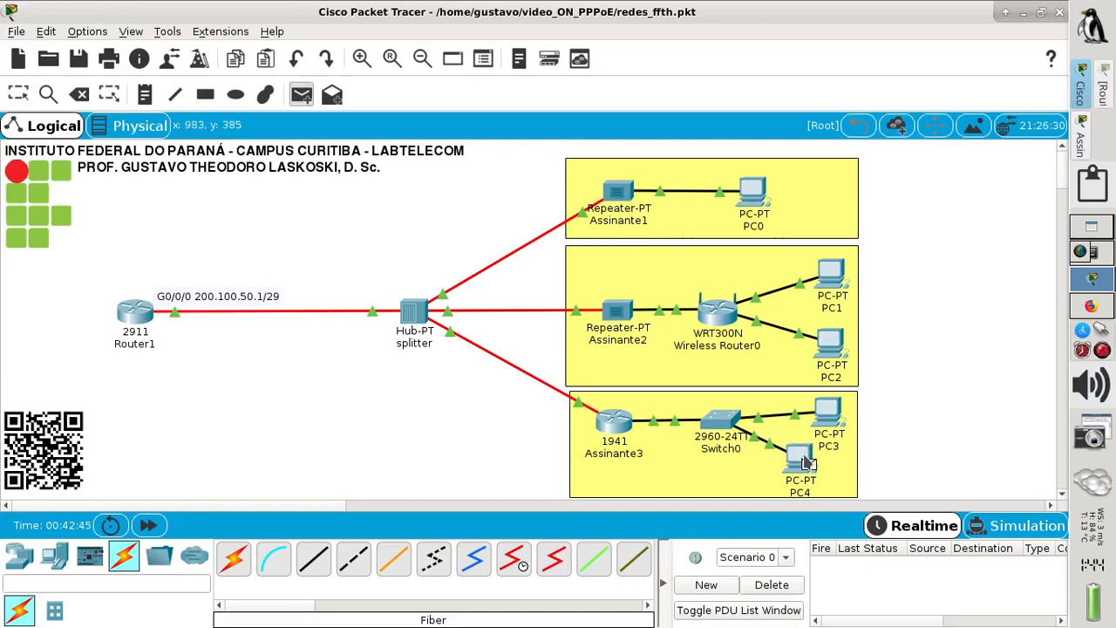
left_click(752, 196)
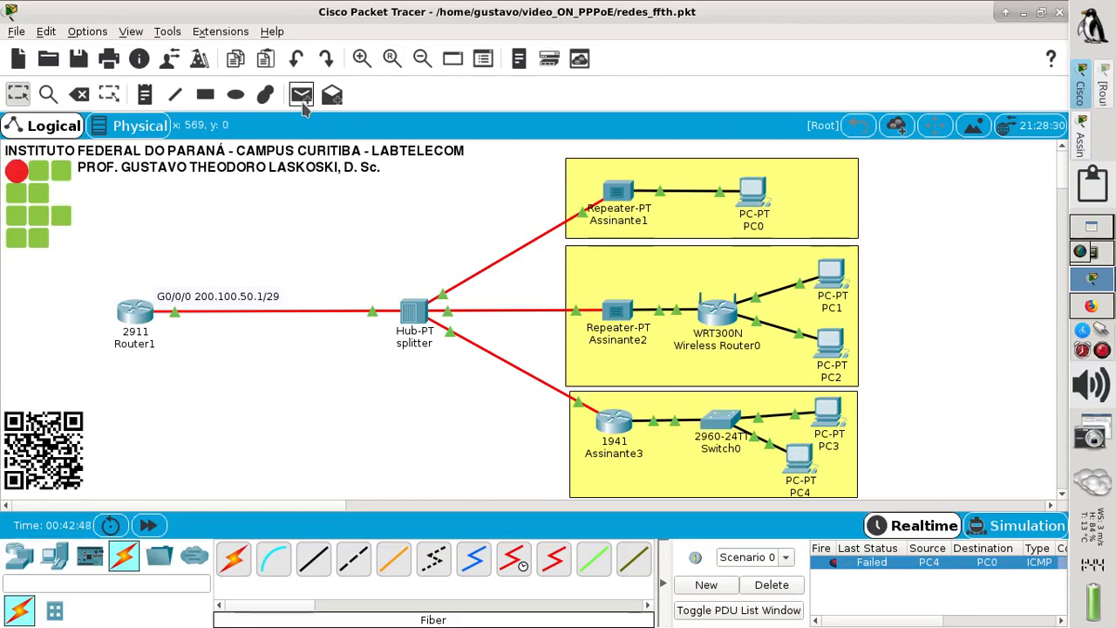
left_click(301, 95)
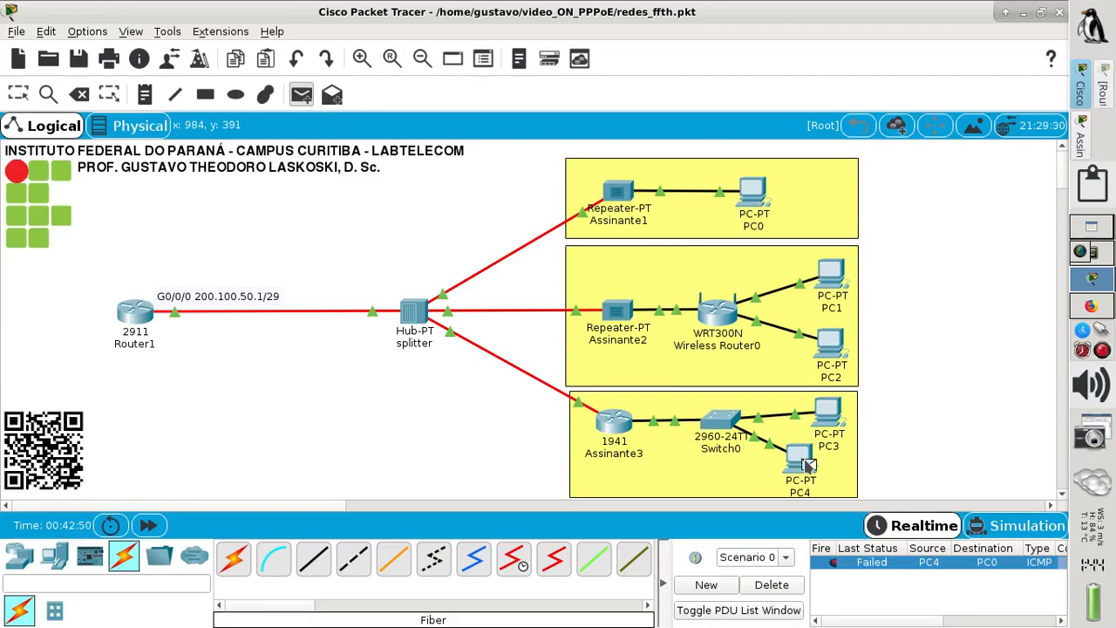
left_click(807, 465)
left_click(752, 198)
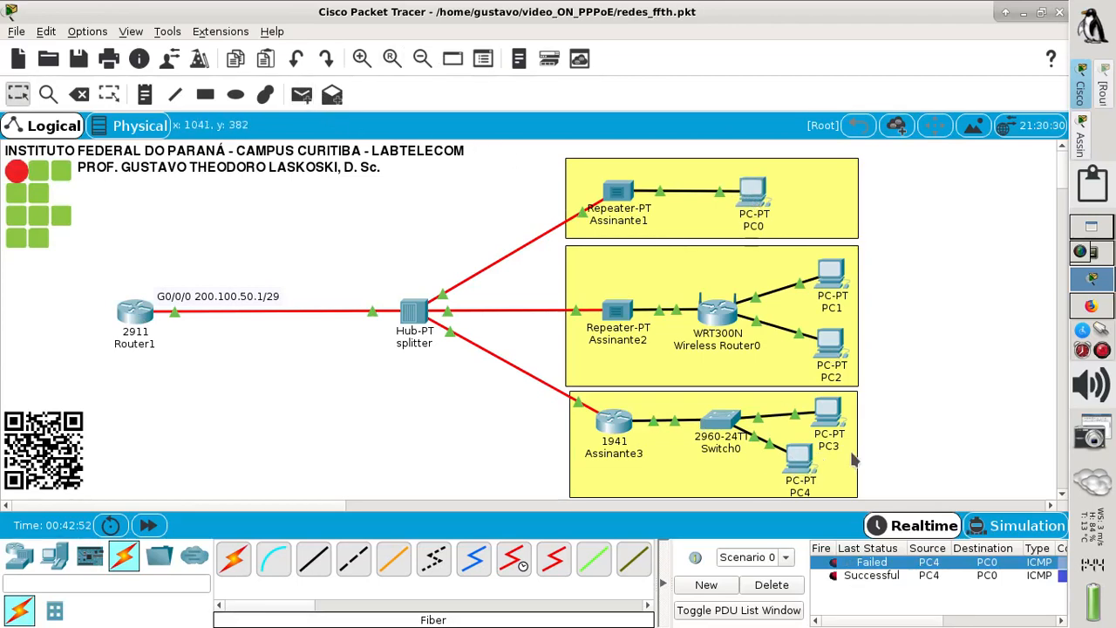
left_click(301, 95)
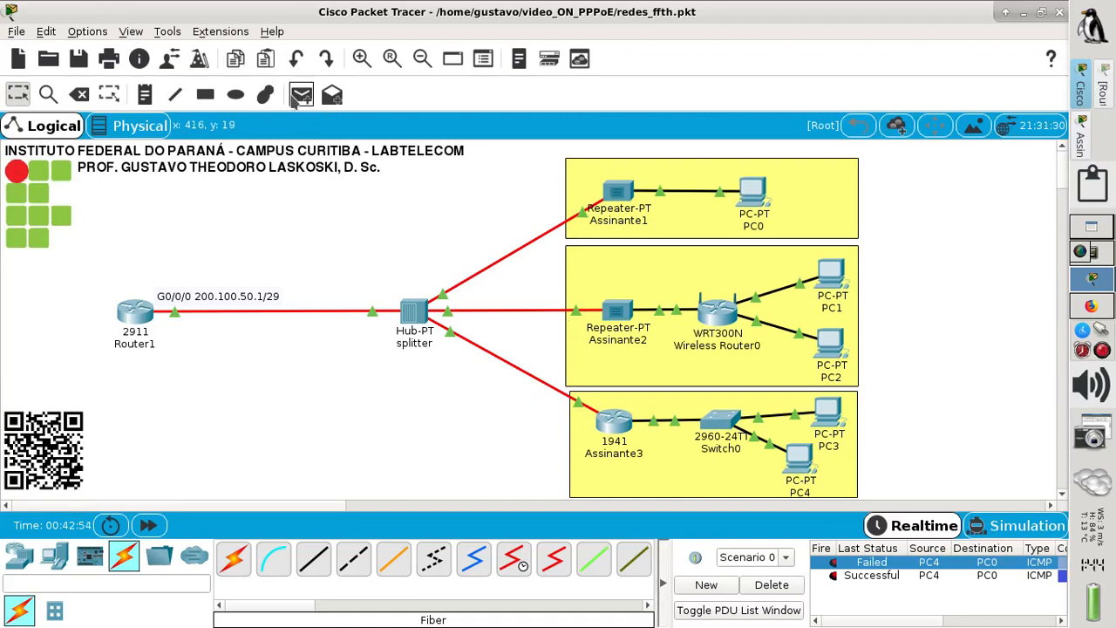
left_click(795, 464)
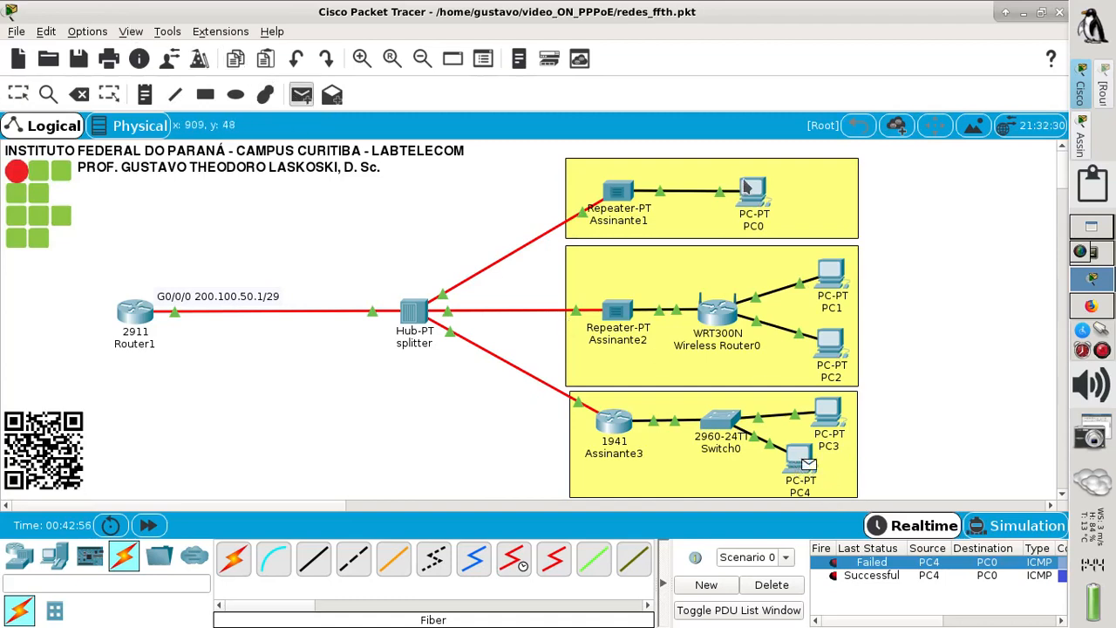
left_click(748, 194)
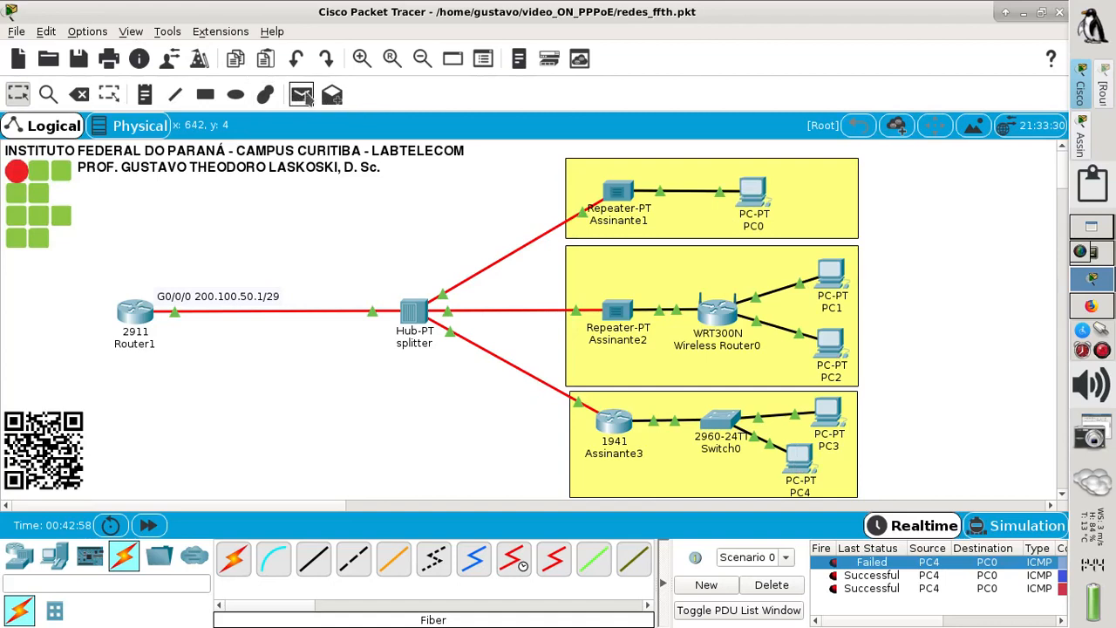
left_click(301, 94)
left_click(795, 462)
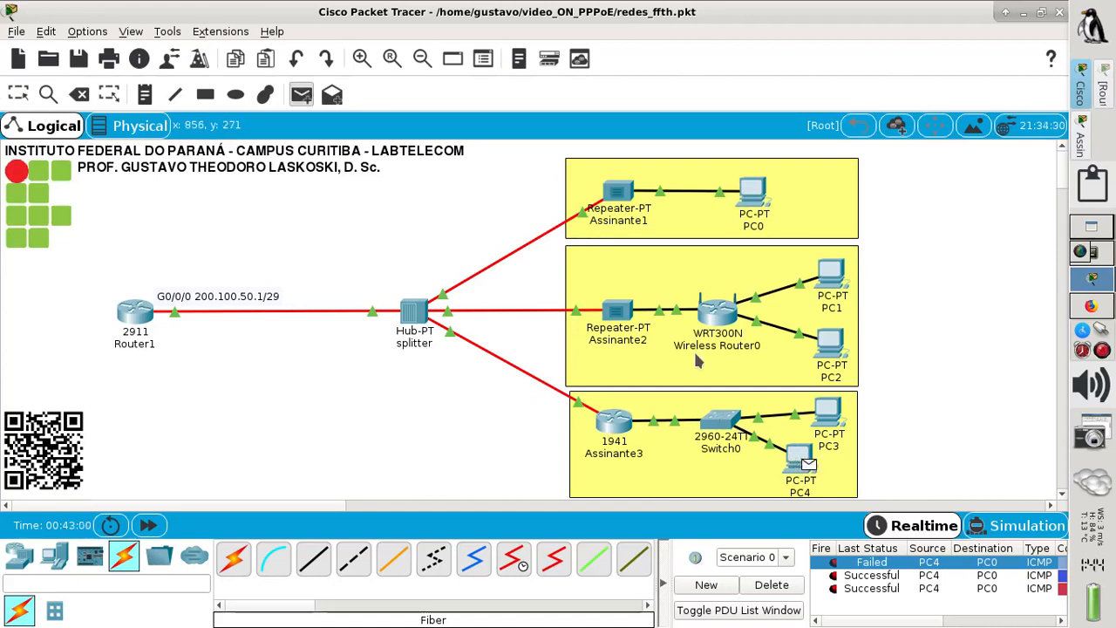
left_click(752, 195)
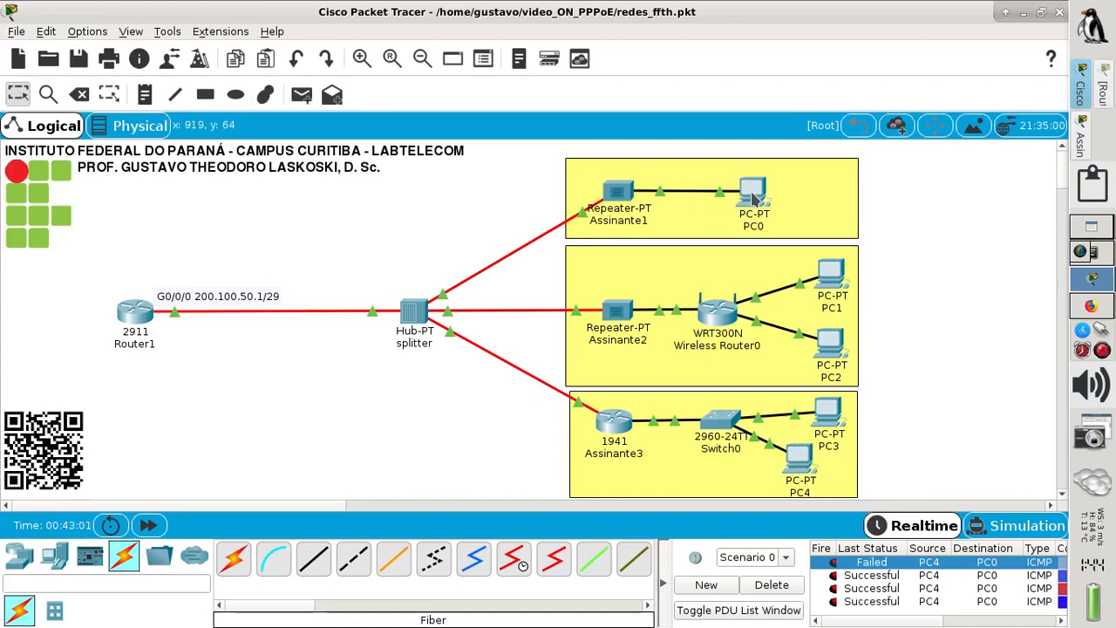
- Clear the results and ping PC4 from PC0 three times, each failing
left_click(771, 585)
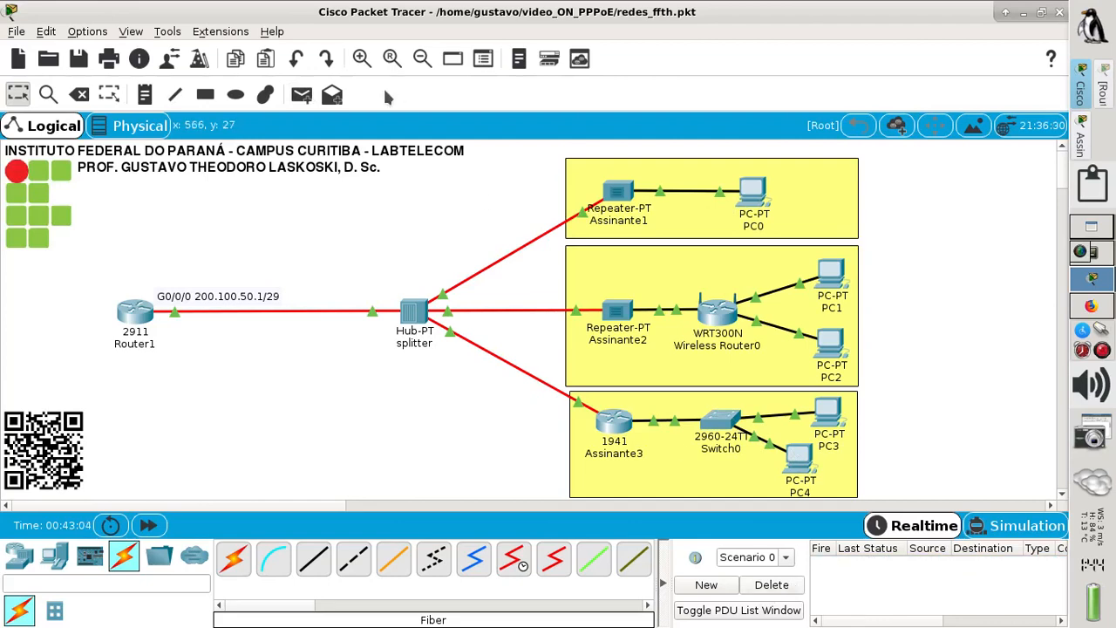
left_click(301, 98)
left_click(751, 202)
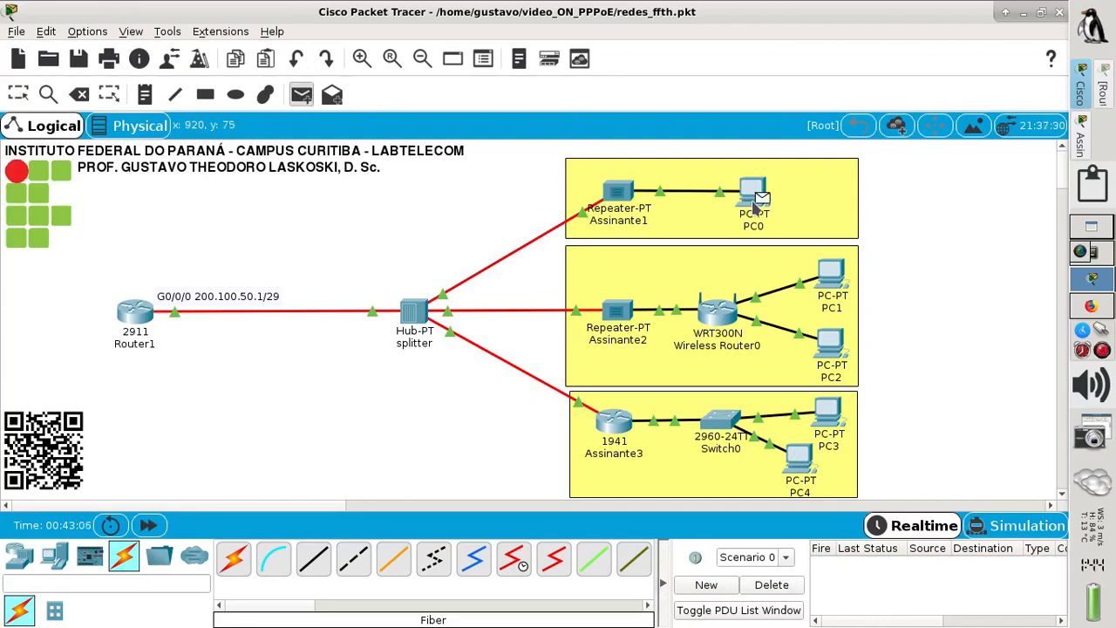
left_click(798, 460)
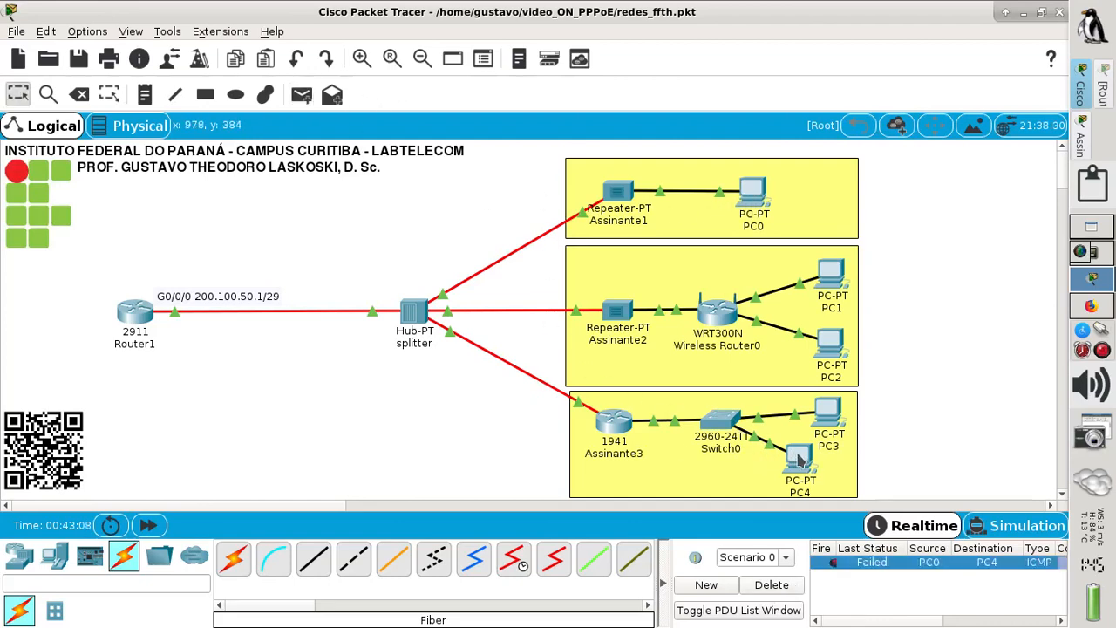
left_click(301, 96)
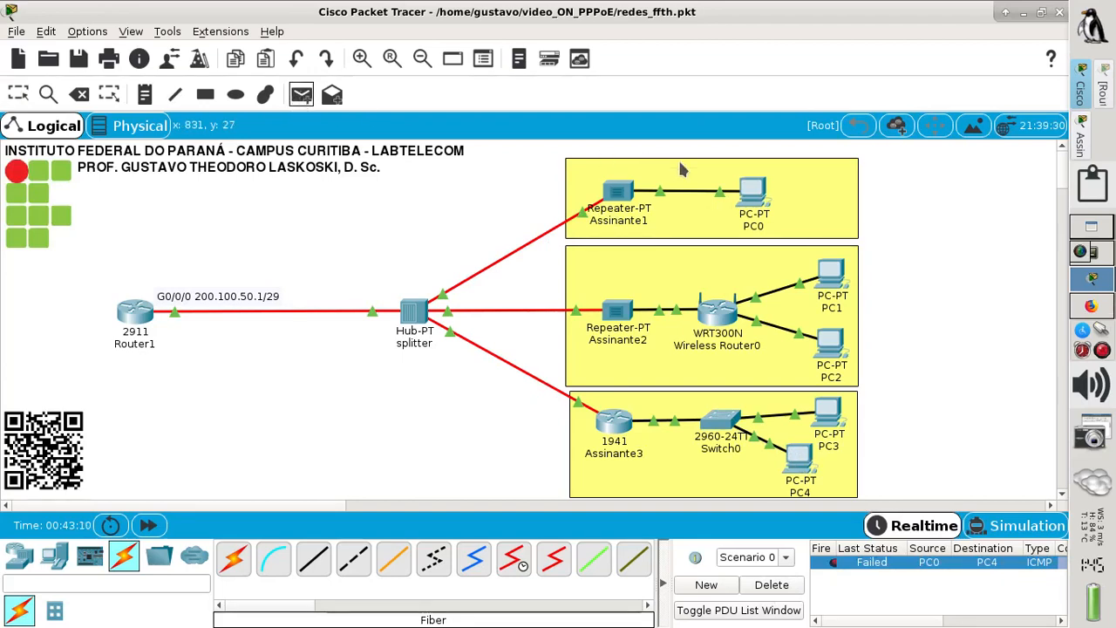
left_click(750, 197)
left_click(800, 460)
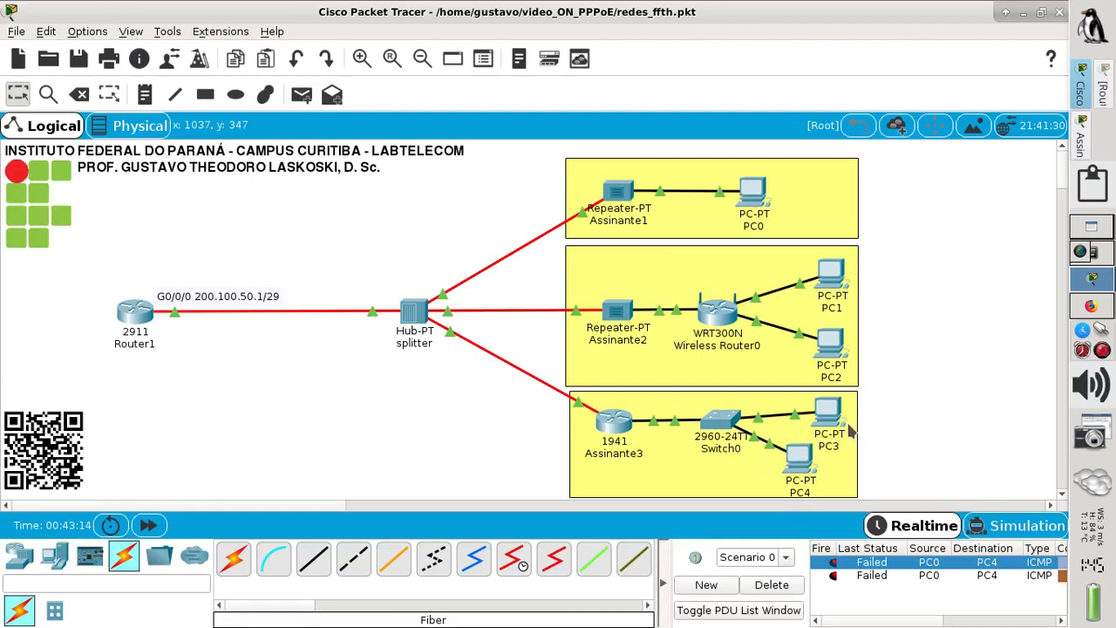
left_click(301, 96)
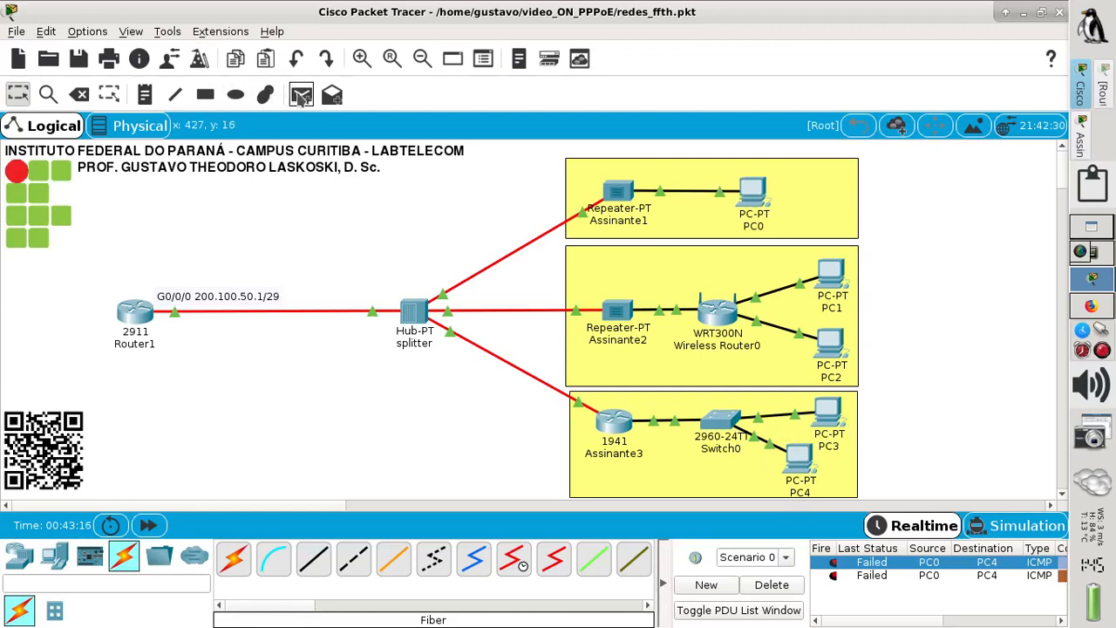
left_click(755, 197)
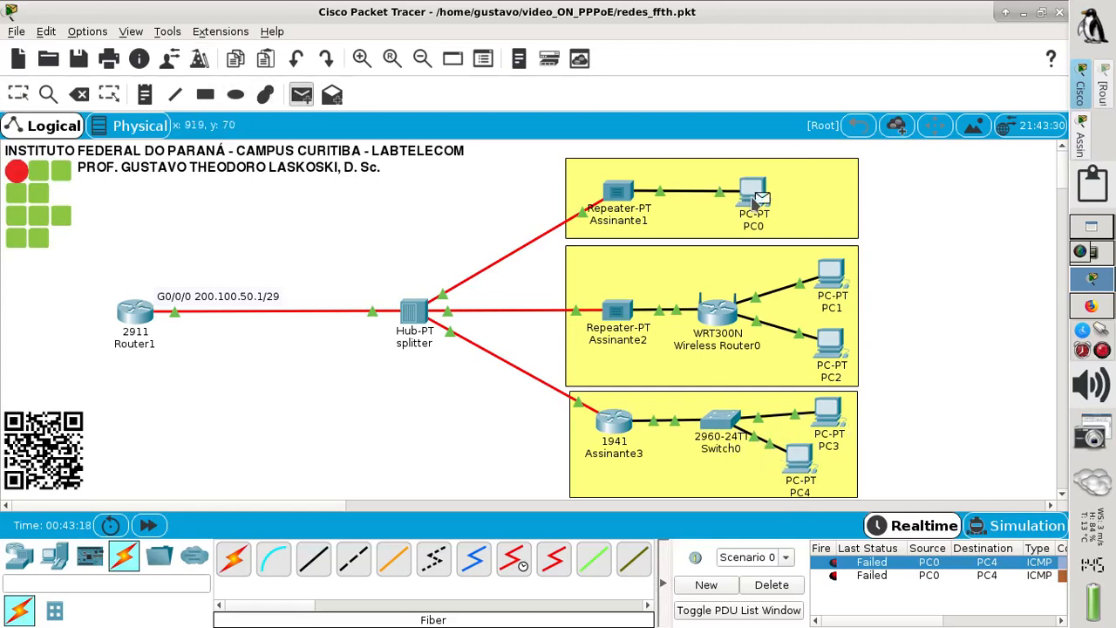
left_click(802, 471)
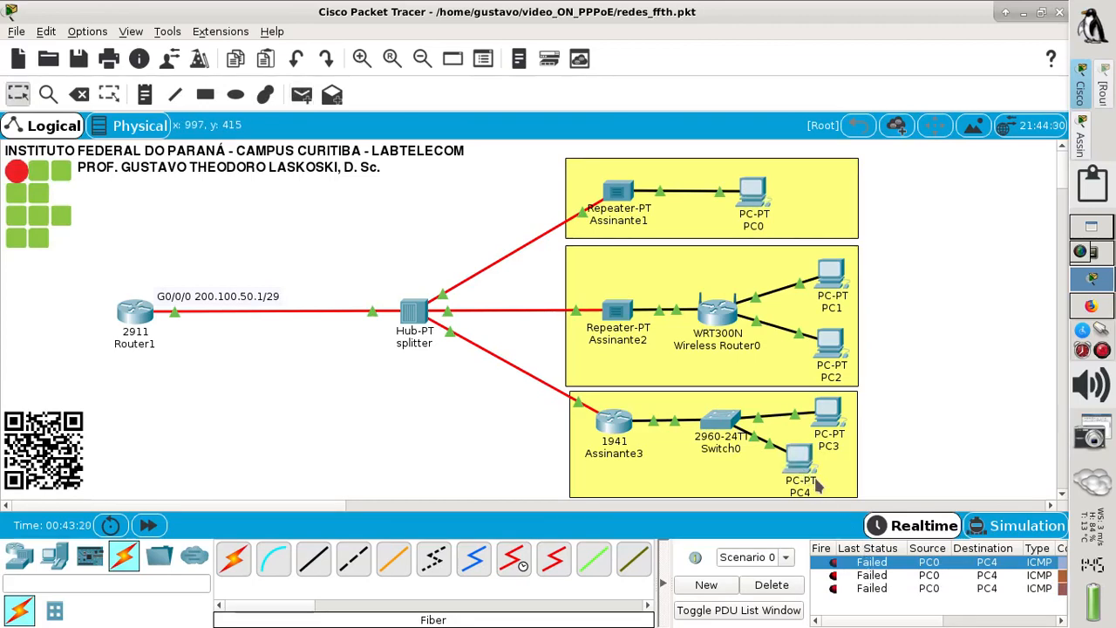
- Ping PC0 from PC2 successfully, then clear the PDU list
left_click(302, 95)
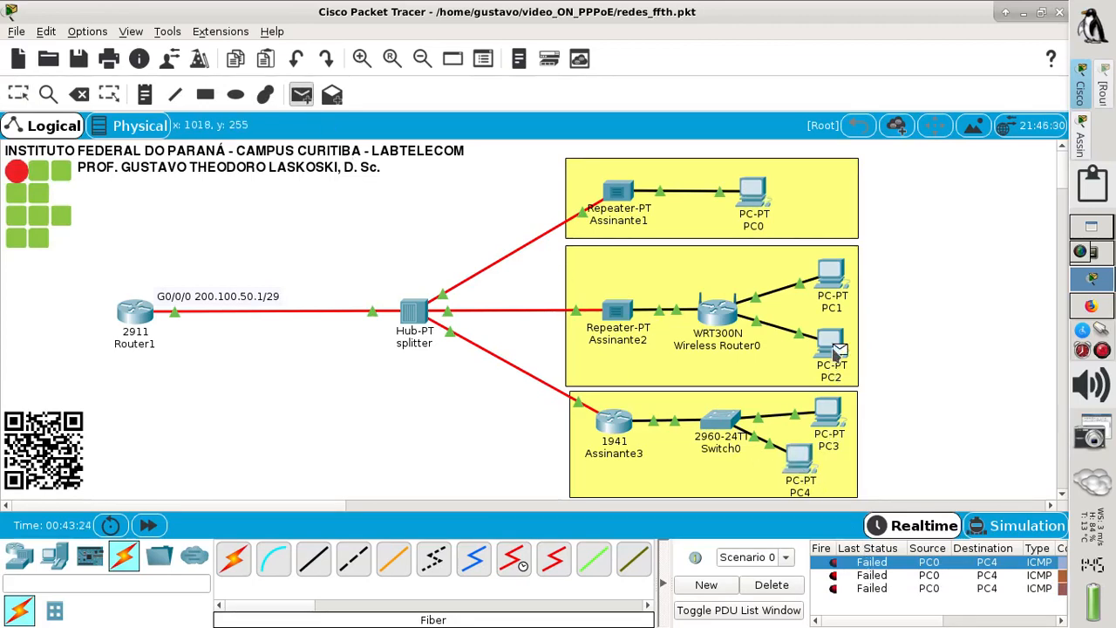
left_click(750, 198)
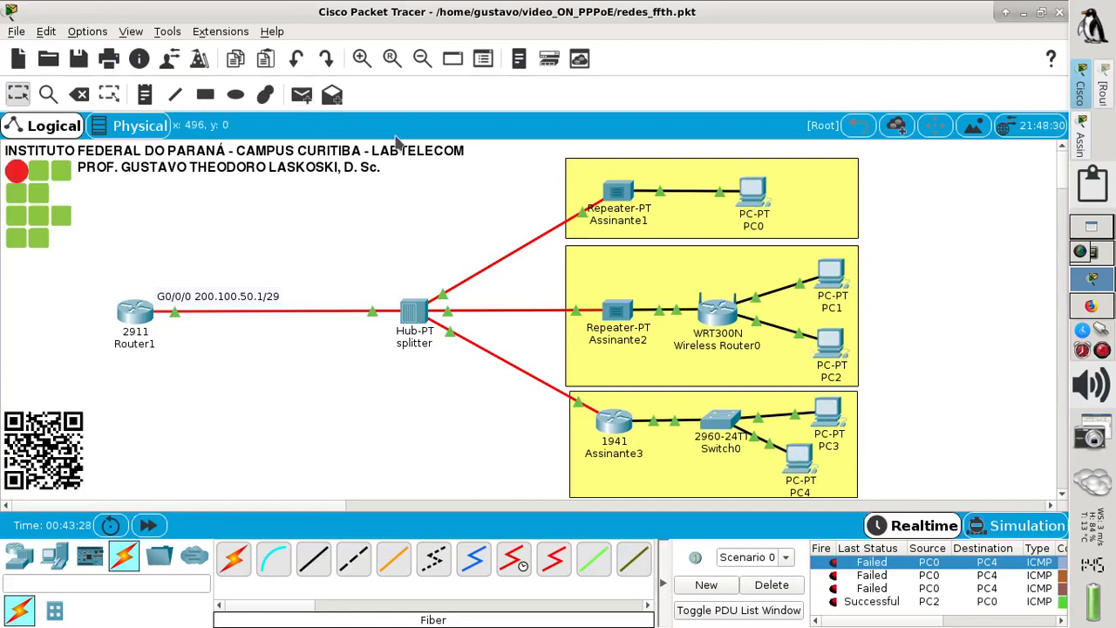
left_click(771, 587)
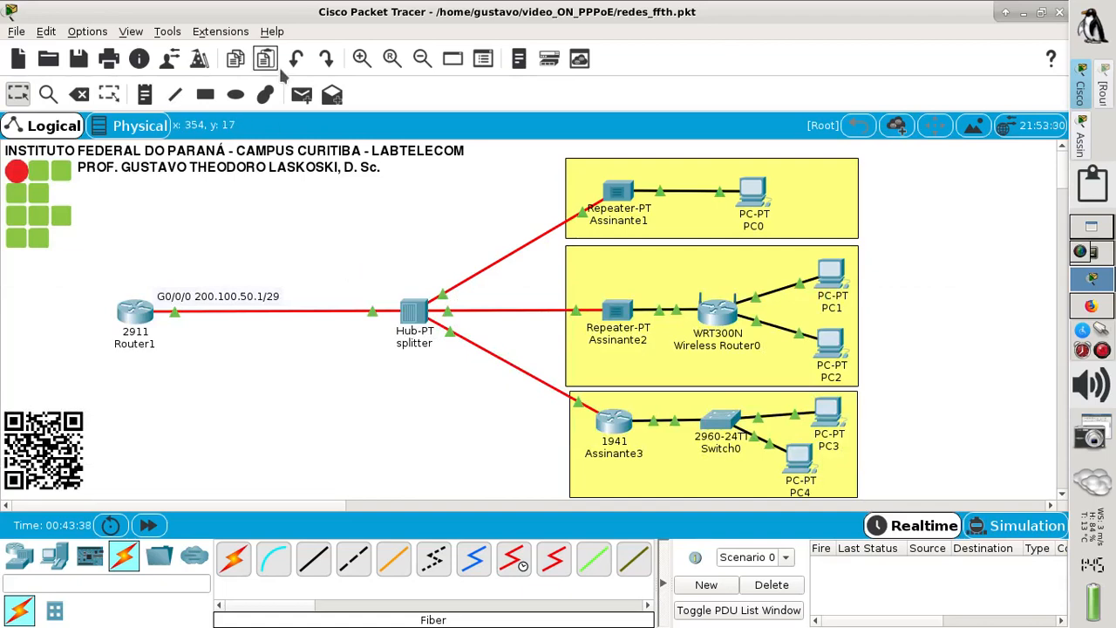
- Ping Router1 from PC2, PC4 and PC0, all successful, then open Router1's console
left_click(302, 94)
left_click(829, 351)
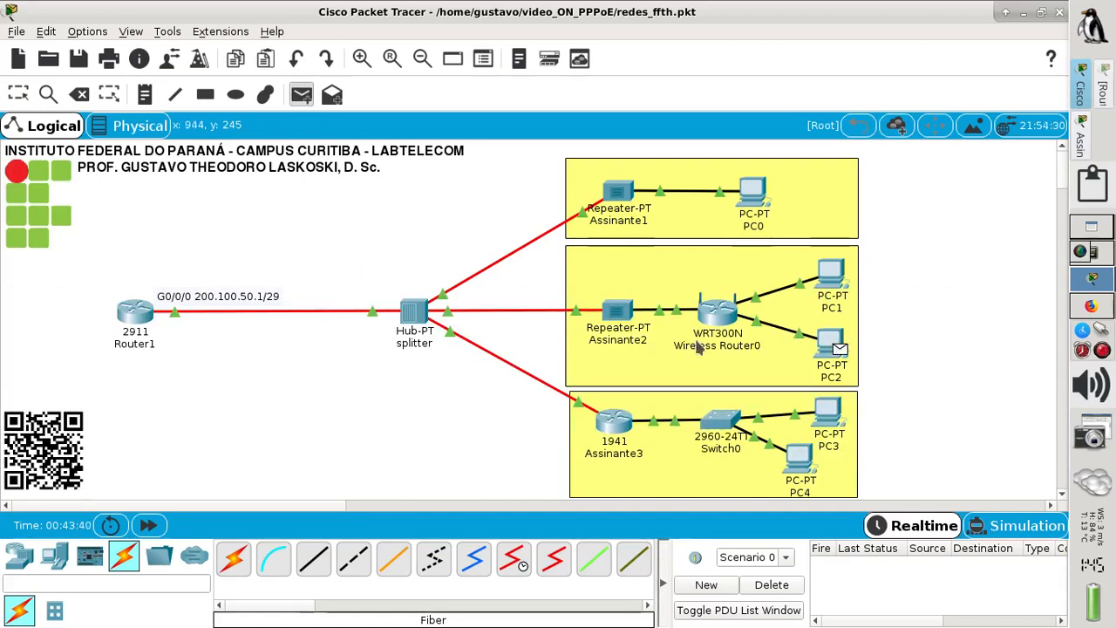
left_click(136, 312)
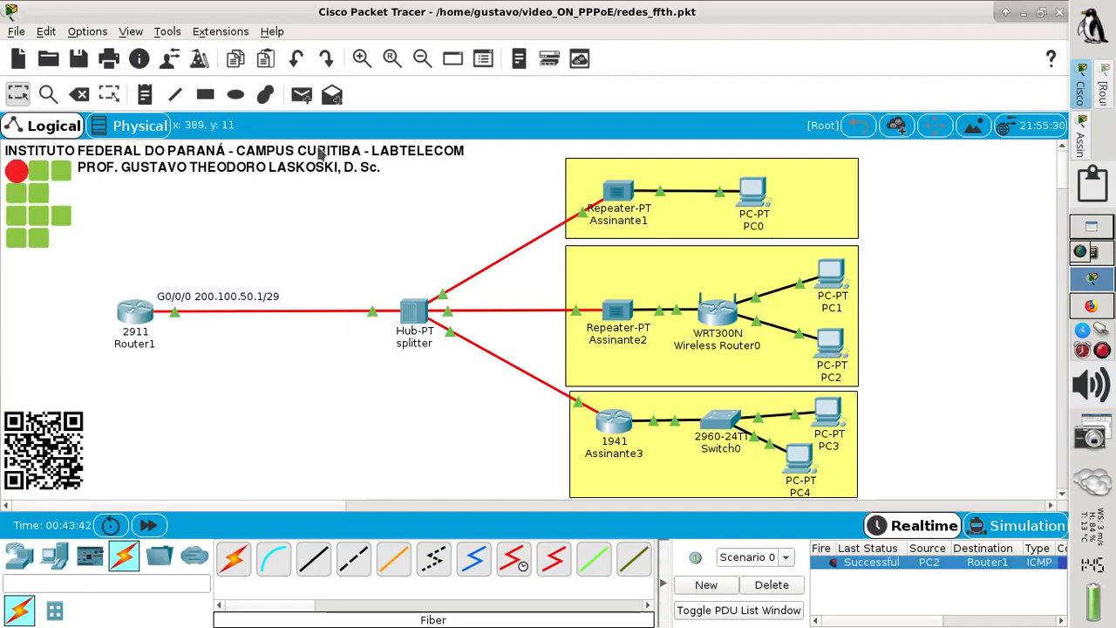
left_click(302, 94)
left_click(797, 462)
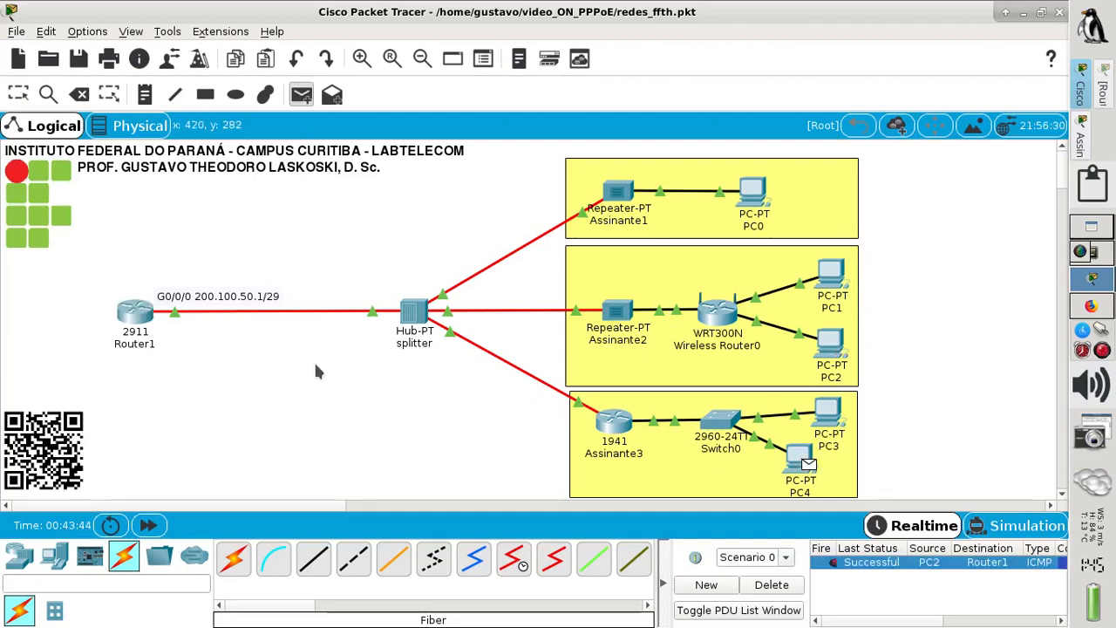
left_click(136, 313)
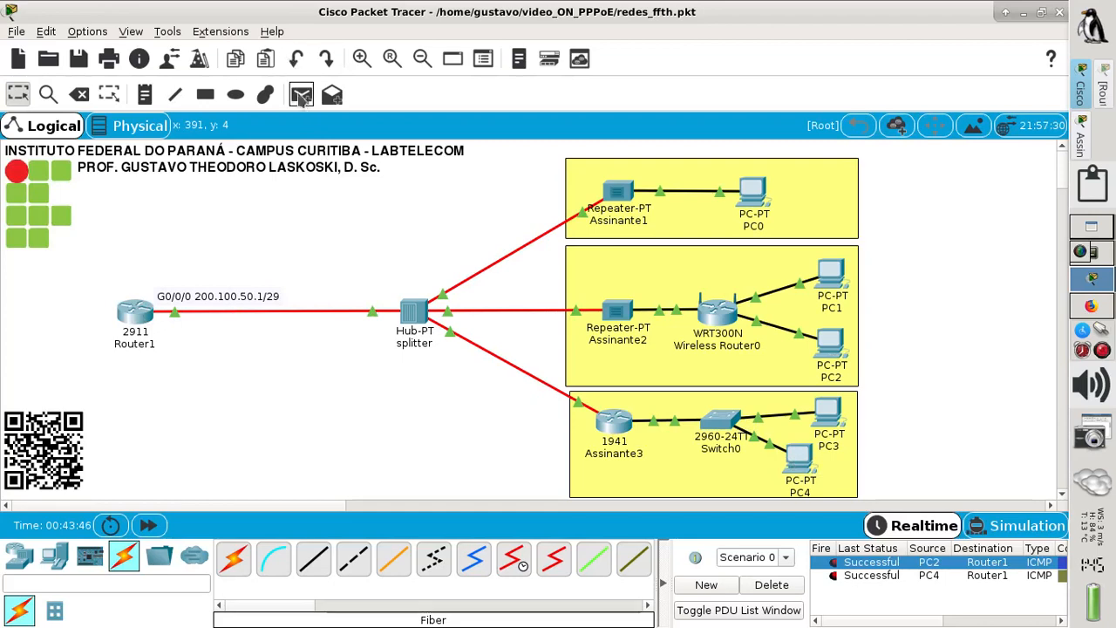
left_click(302, 94)
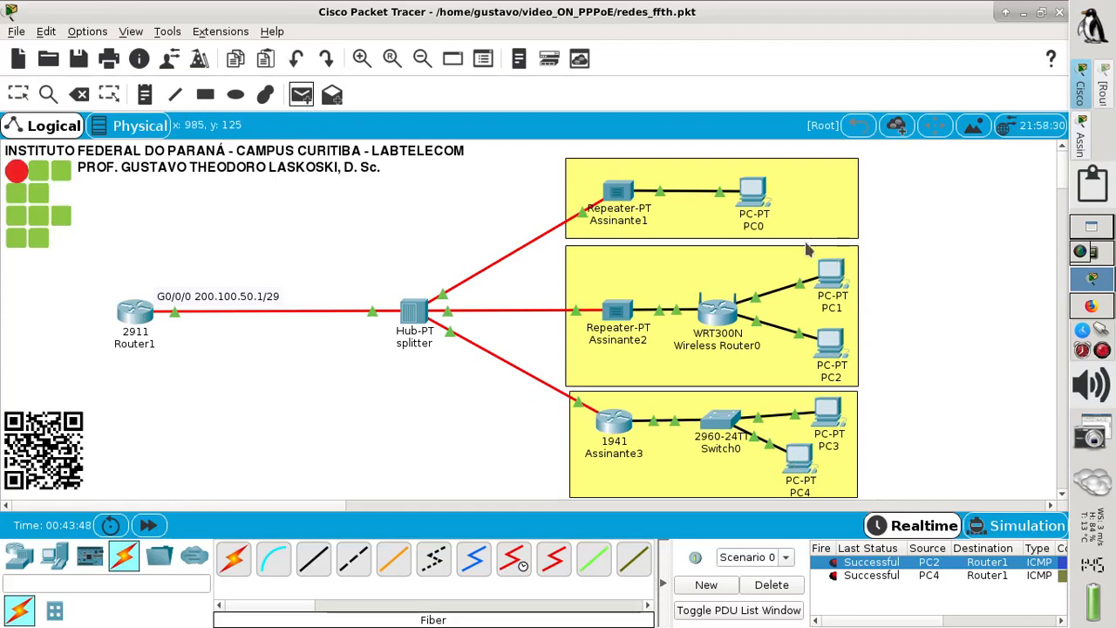
left_click(751, 190)
left_click(137, 316)
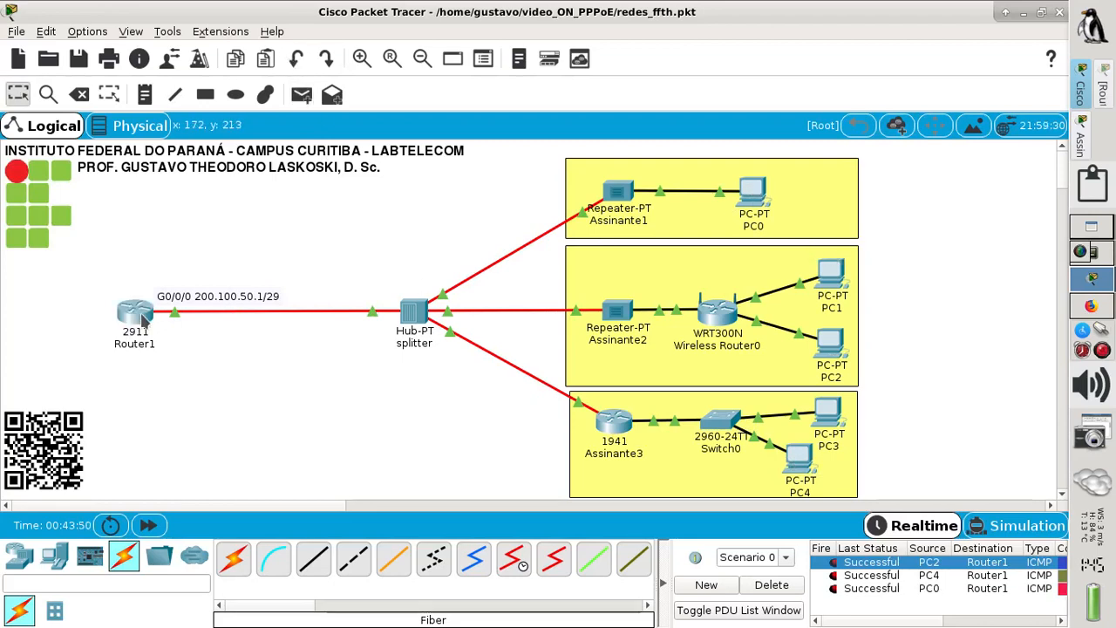
left_click(139, 318)
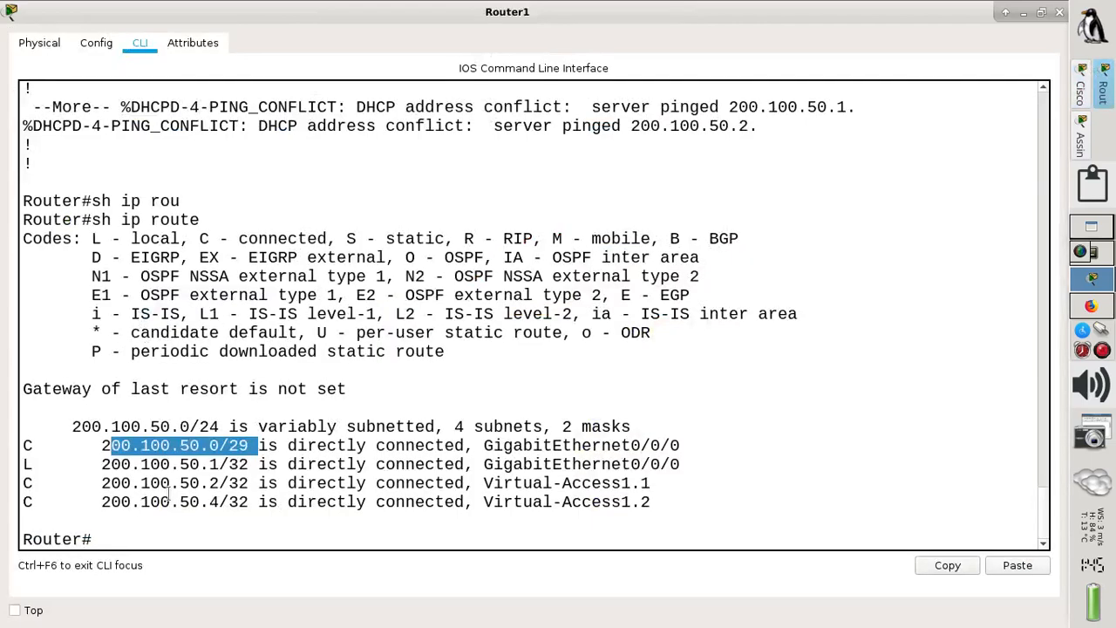
- Redisplay Router1's routing table, highlight the Virtual-Access1.1/1.2 and GigabitEthernet0/0/0 routes, then close the console
left_click(103, 538)
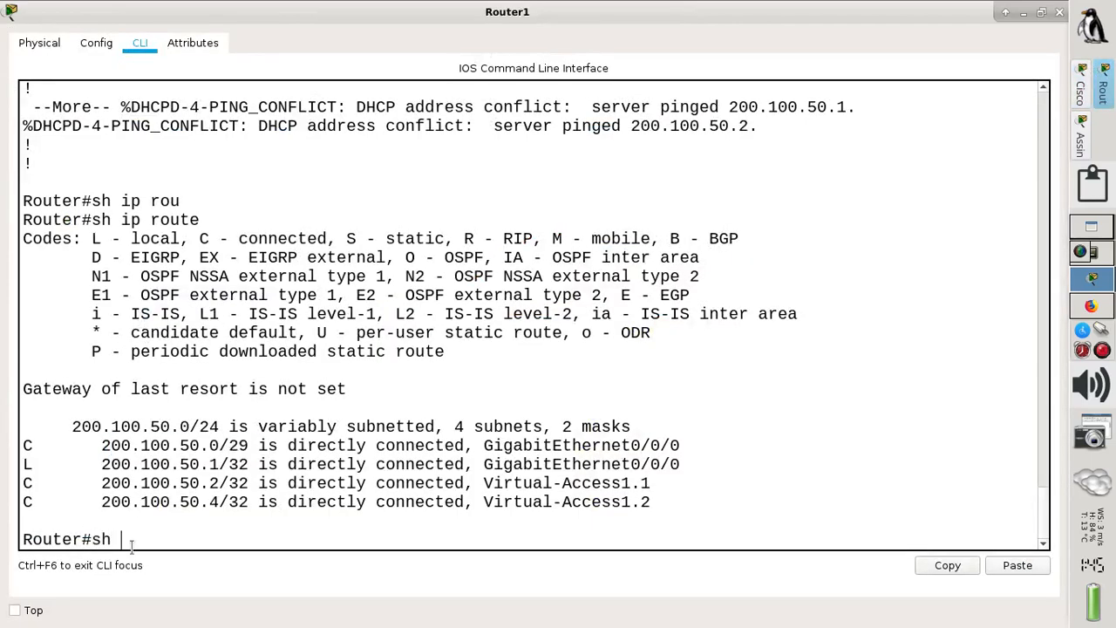
key("Return")
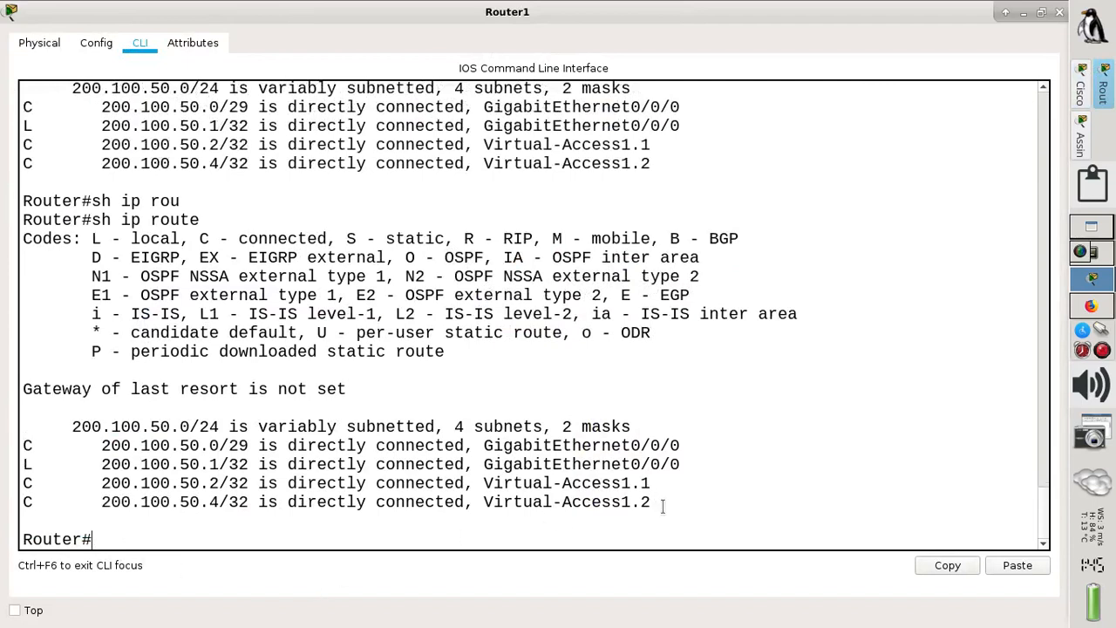
left_click_drag(656, 502, 16, 484)
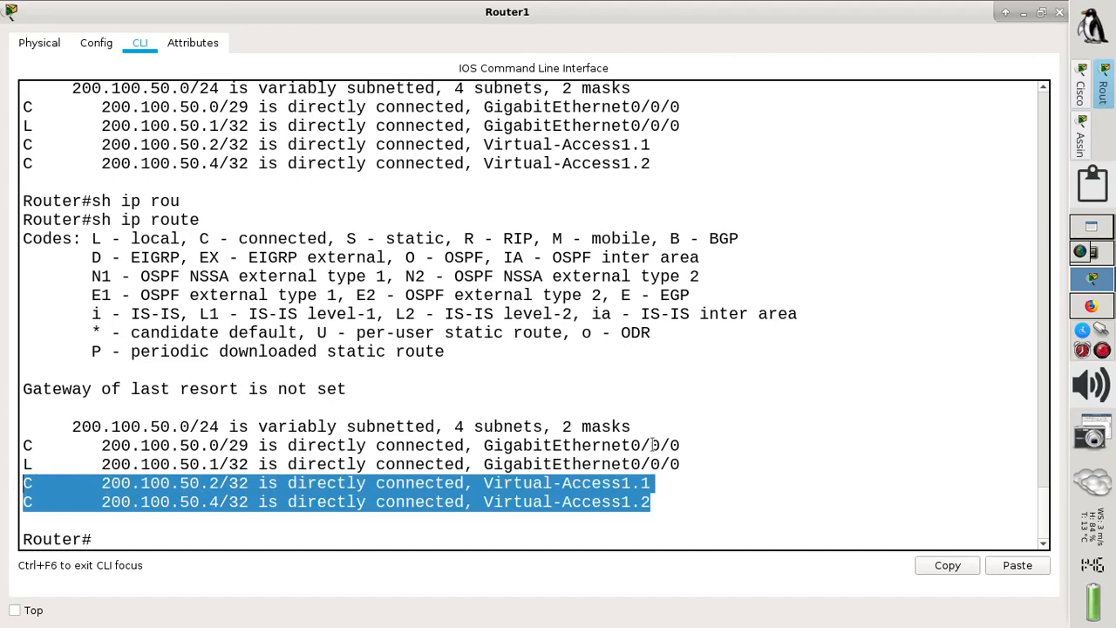
left_click_drag(687, 437, 630, 438)
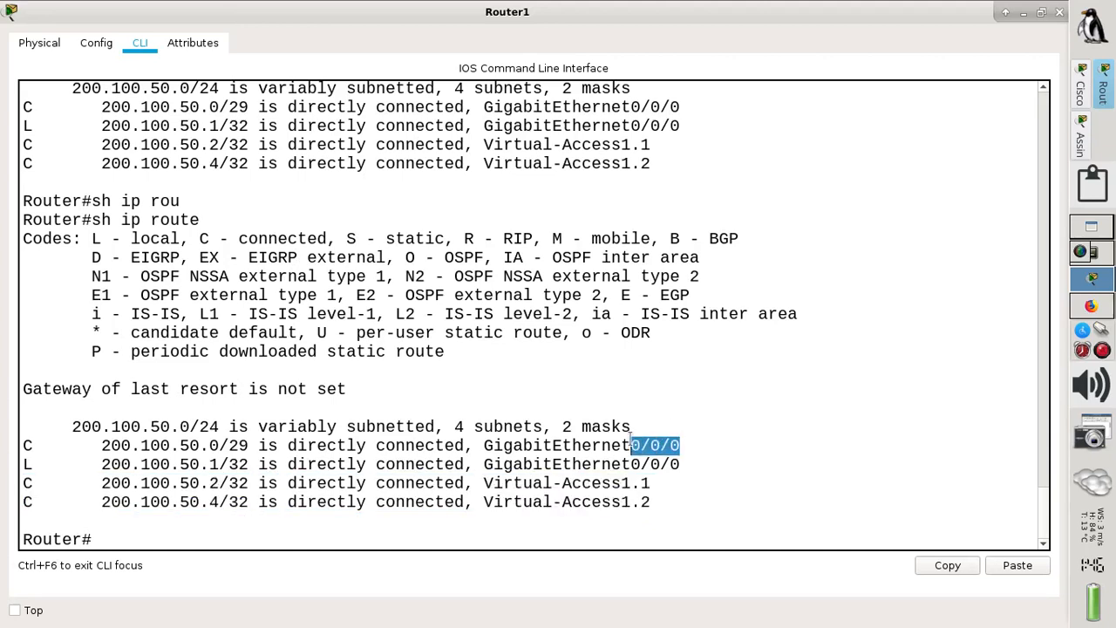
left_click_drag(689, 462, 19, 451)
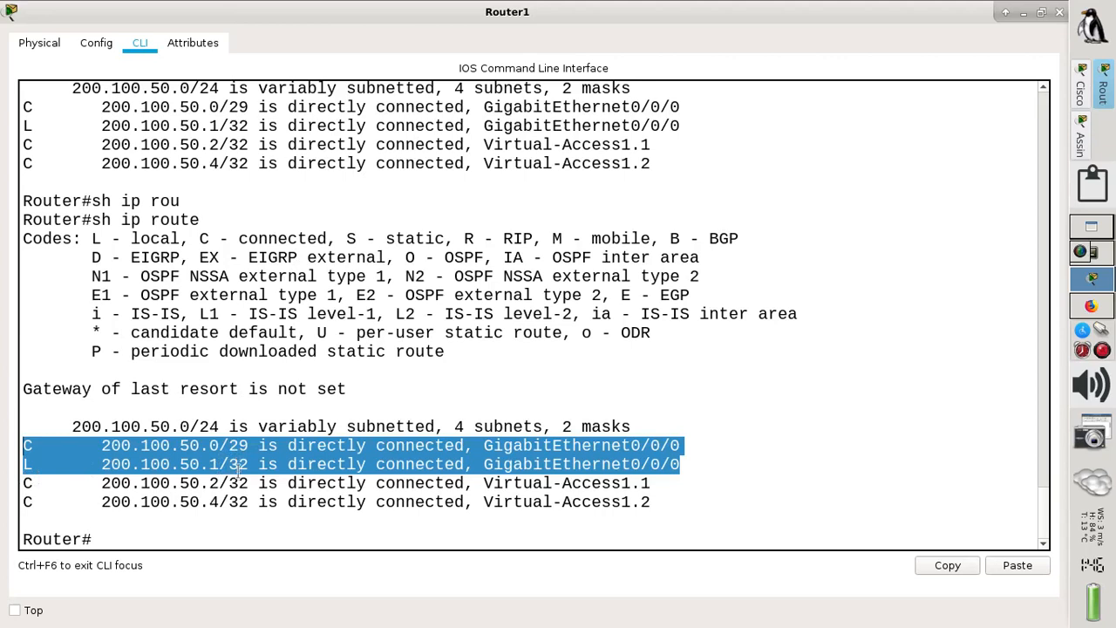
left_click(306, 530)
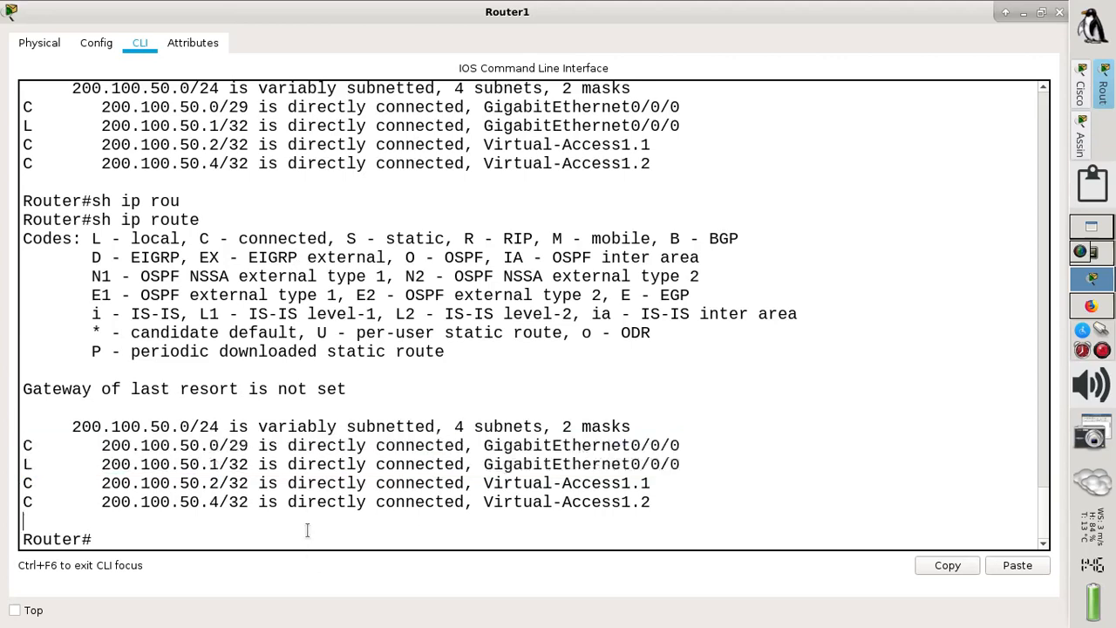
left_click(1025, 12)
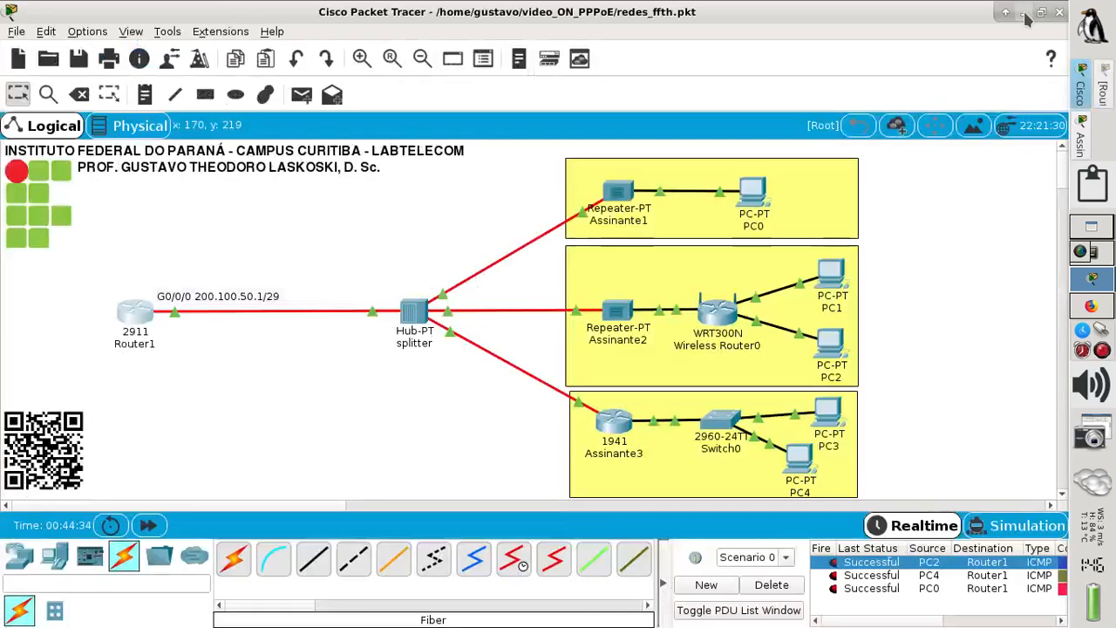